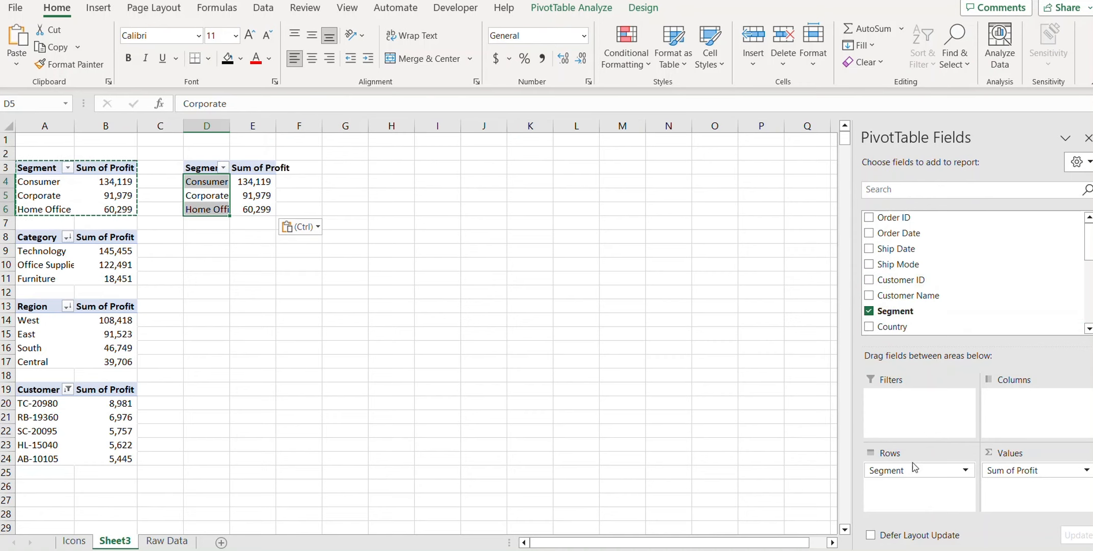
In the pivot table at D3, replace the Segment row field with City and add Sales to the values
drag(915, 469, 1002, 249)
scroll(1004, 251, down, 1)
scroll(1004, 251, down, 1)
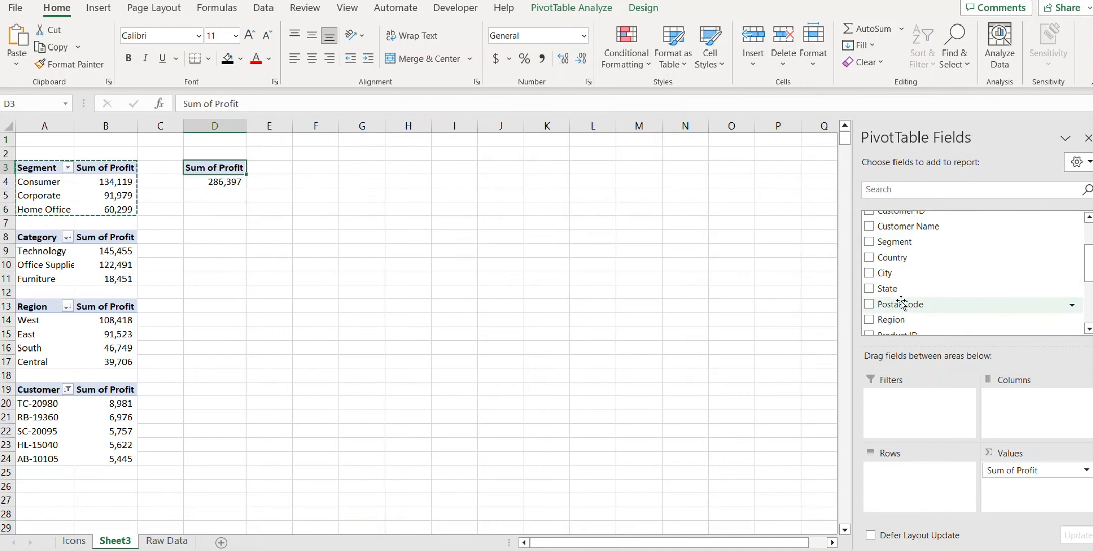
drag(896, 273, 925, 497)
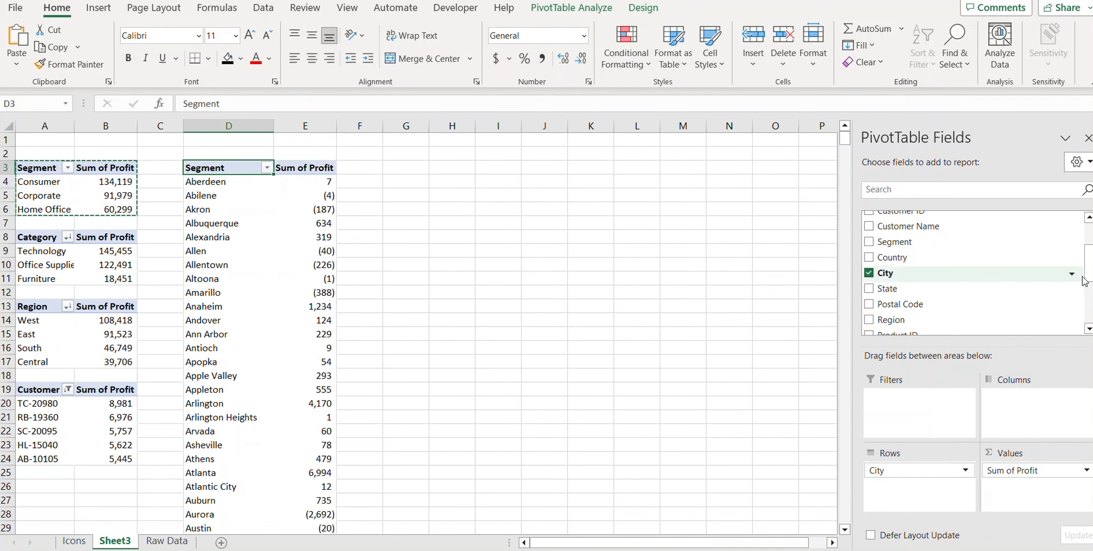
drag(1088, 275, 1088, 320)
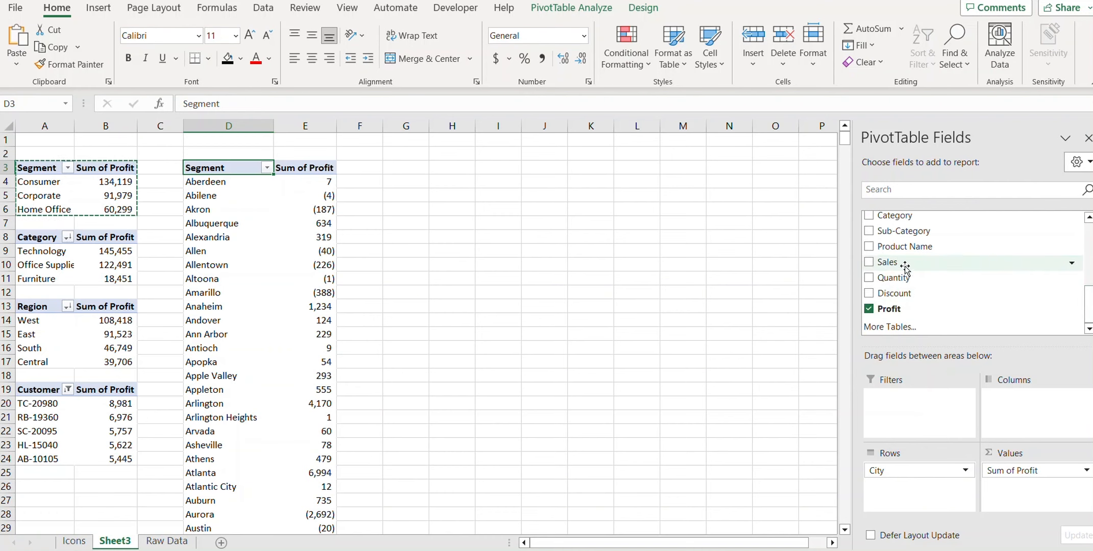
drag(888, 262, 1013, 502)
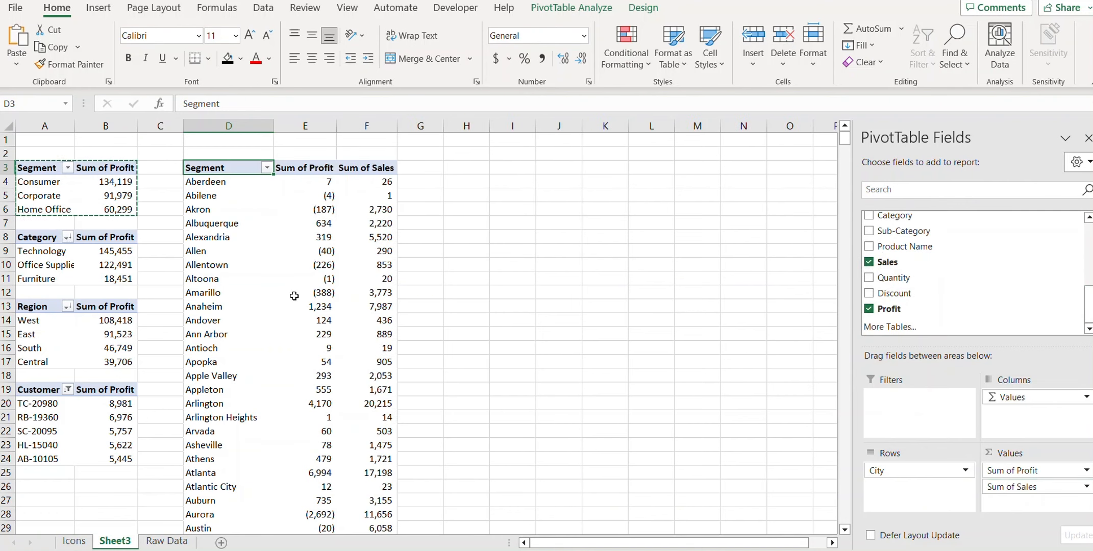
Sort the city pivot table by Sum of Sales from largest to smallest
mouse_move(354, 216)
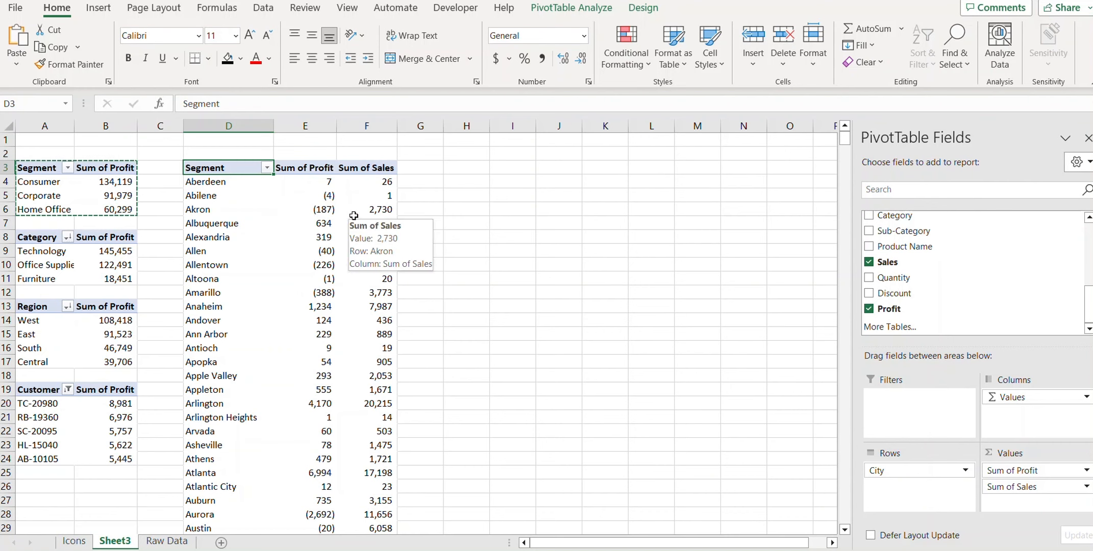
right_click(370, 214)
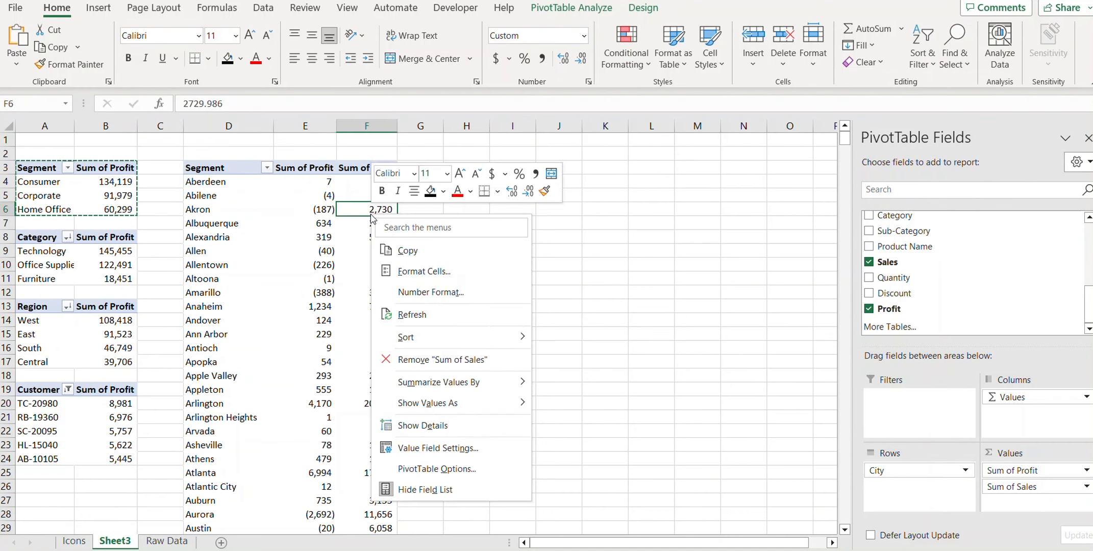
right_click(366, 227)
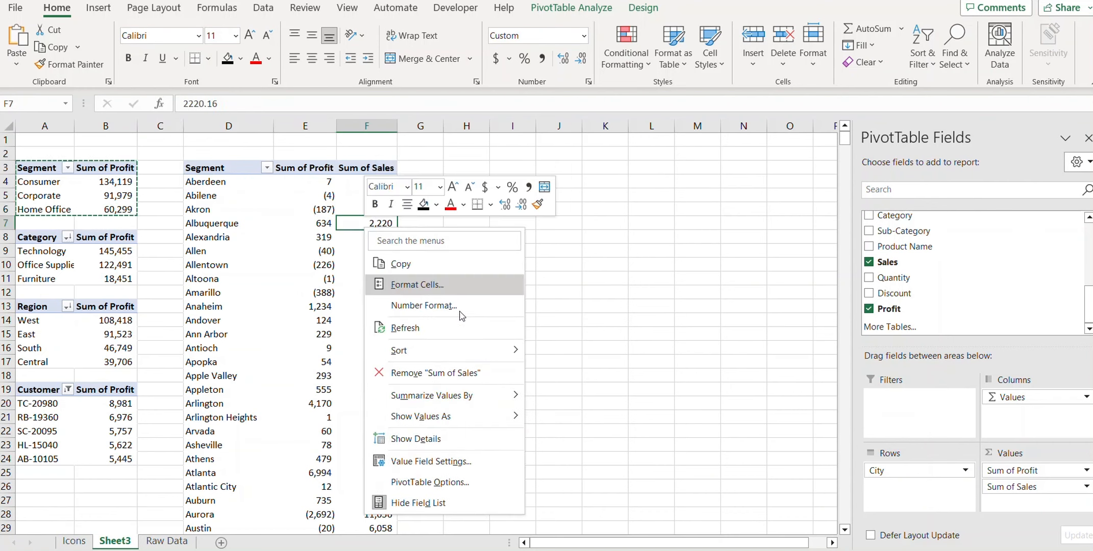
mouse_move(451, 358)
click(596, 372)
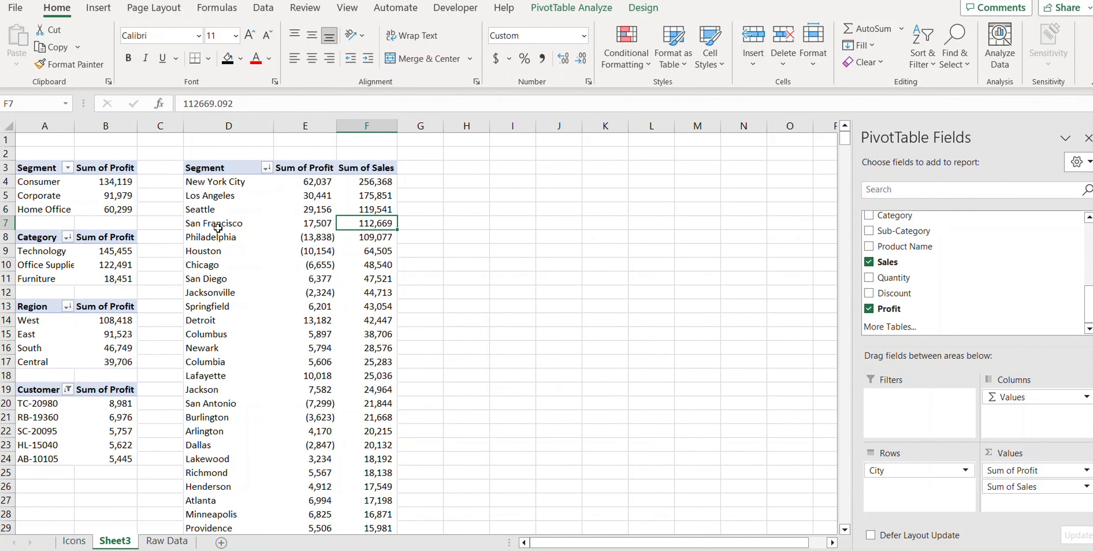
Filter the city pivot table to the top 6 items by Sum of Sales
click(266, 168)
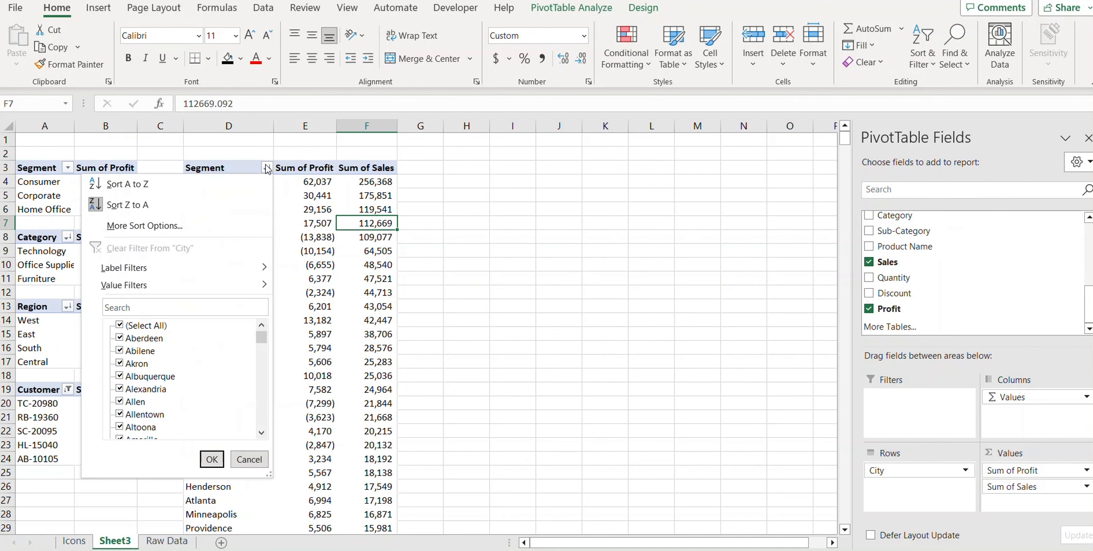
mouse_move(179, 286)
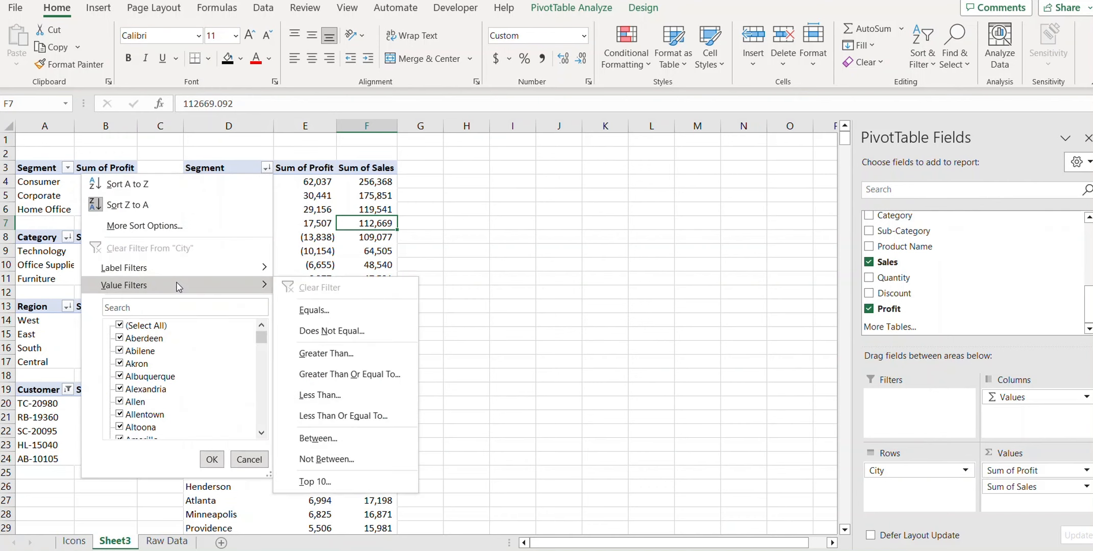
click(315, 481)
click(373, 399)
click(374, 399)
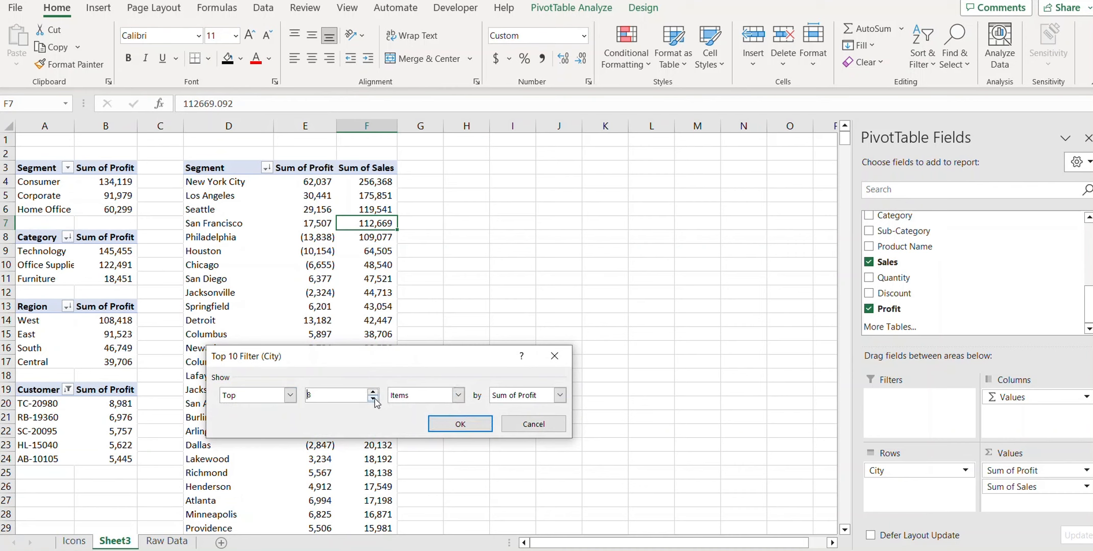
click(374, 399)
click(517, 401)
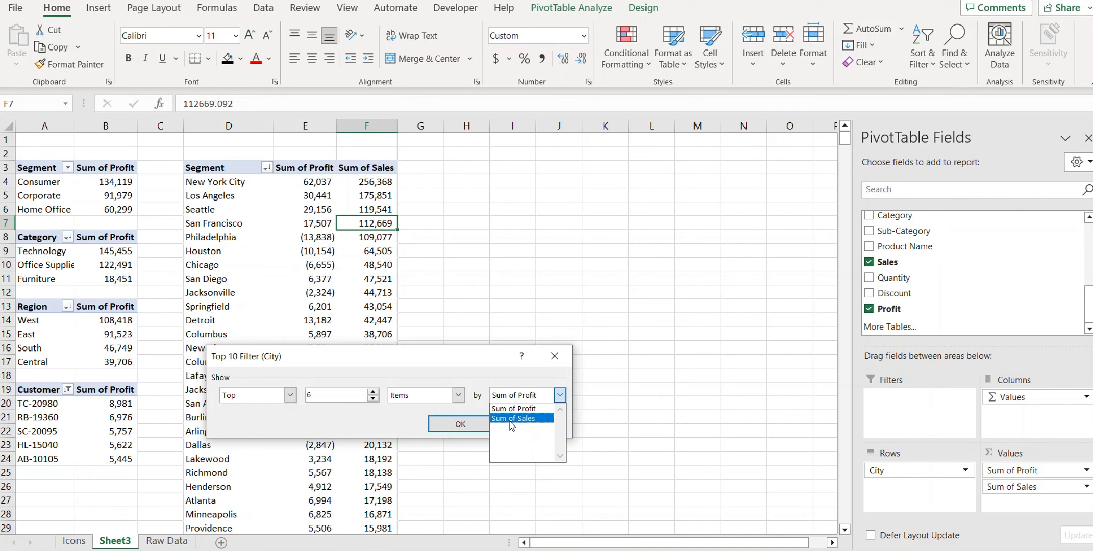
click(510, 420)
click(461, 424)
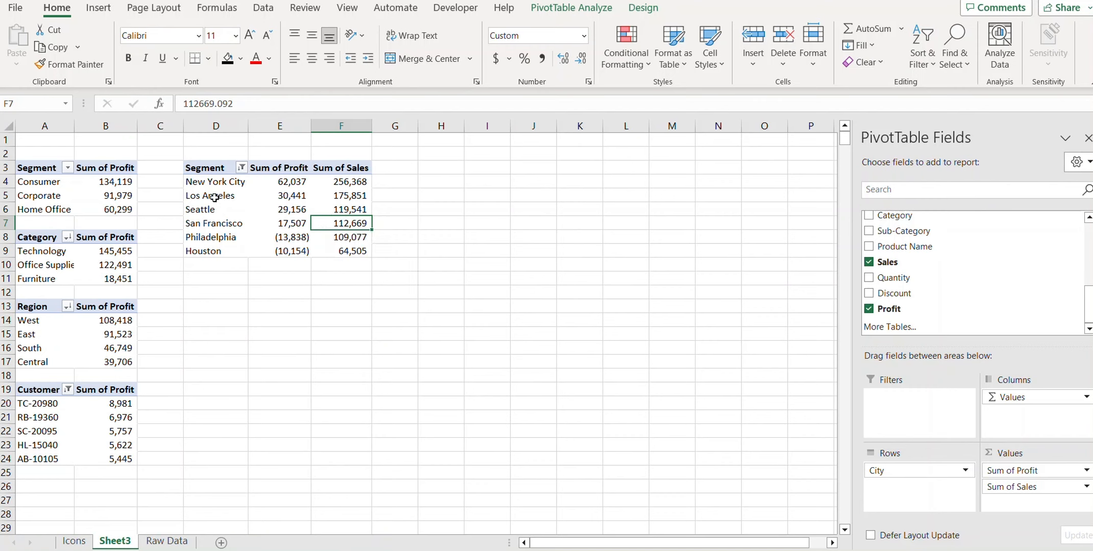
Duplicate the filtered city pivot table from D3:F9 to cell D11
drag(203, 169, 359, 251)
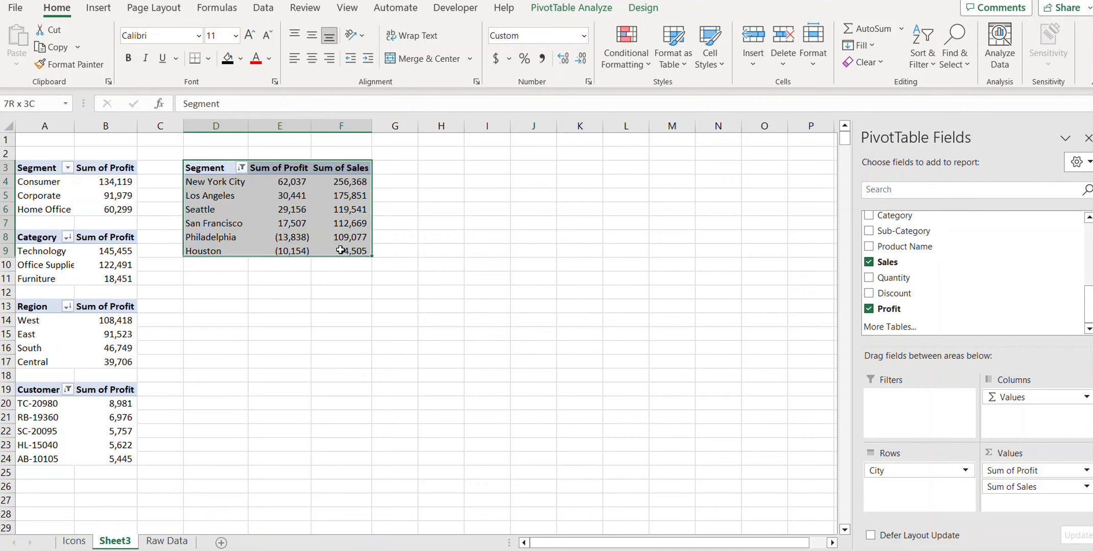
key(ctrl+c)
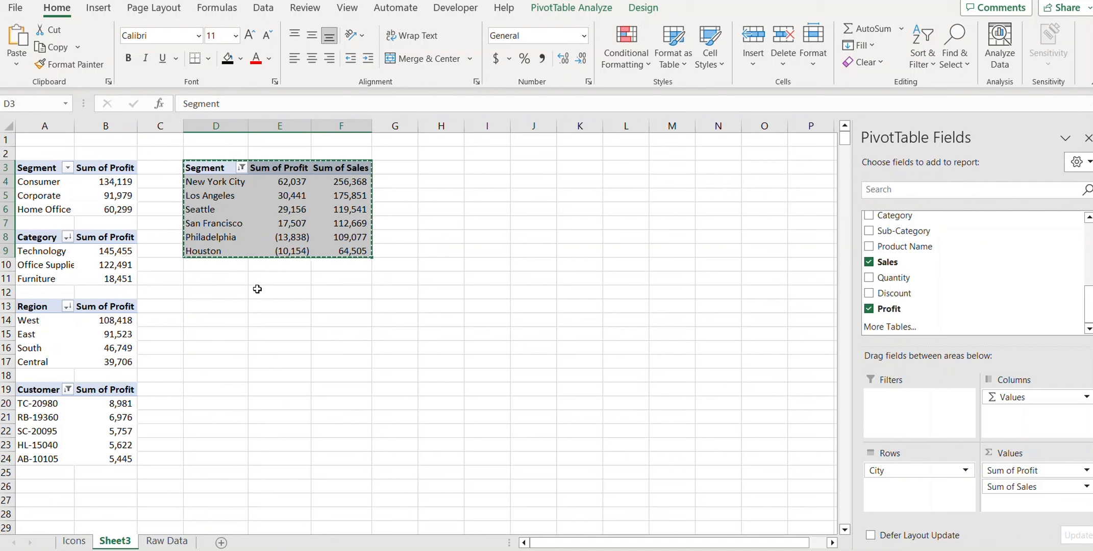
click(213, 281)
key(ctrl+v)
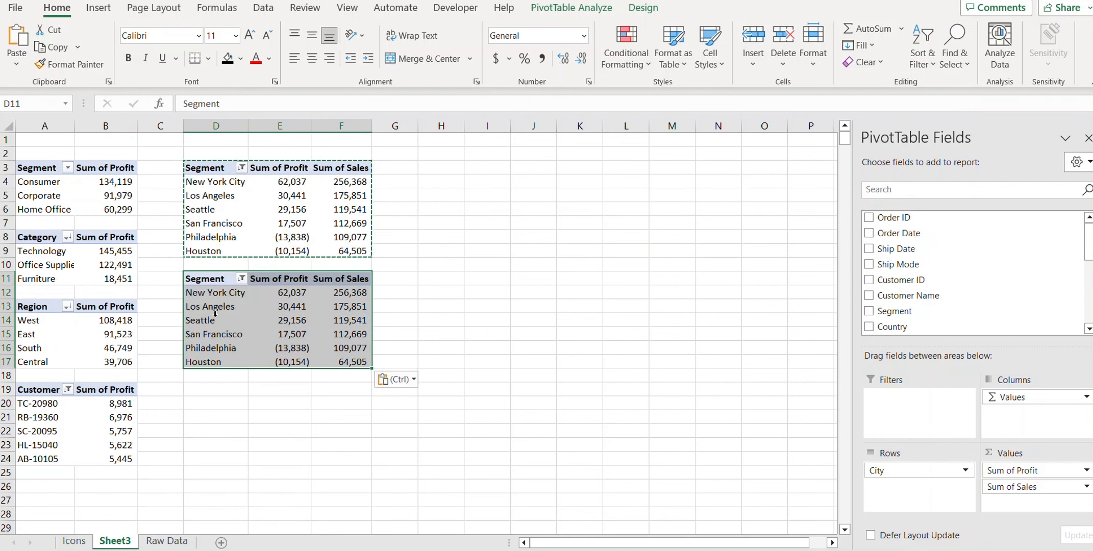
Rename the row header in D3 as City and the one in D11 as Mode
click(218, 174)
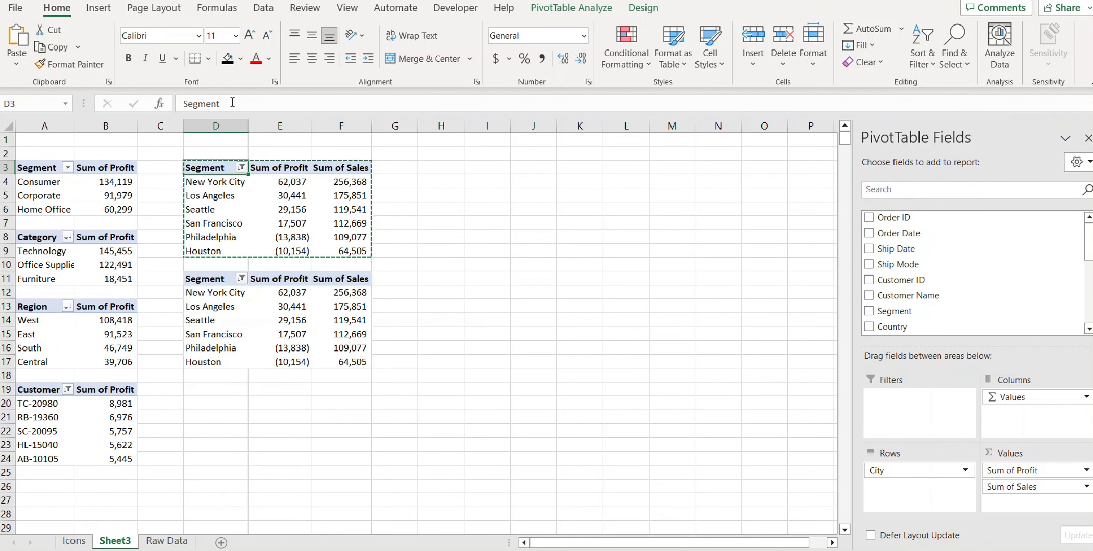
text(City)
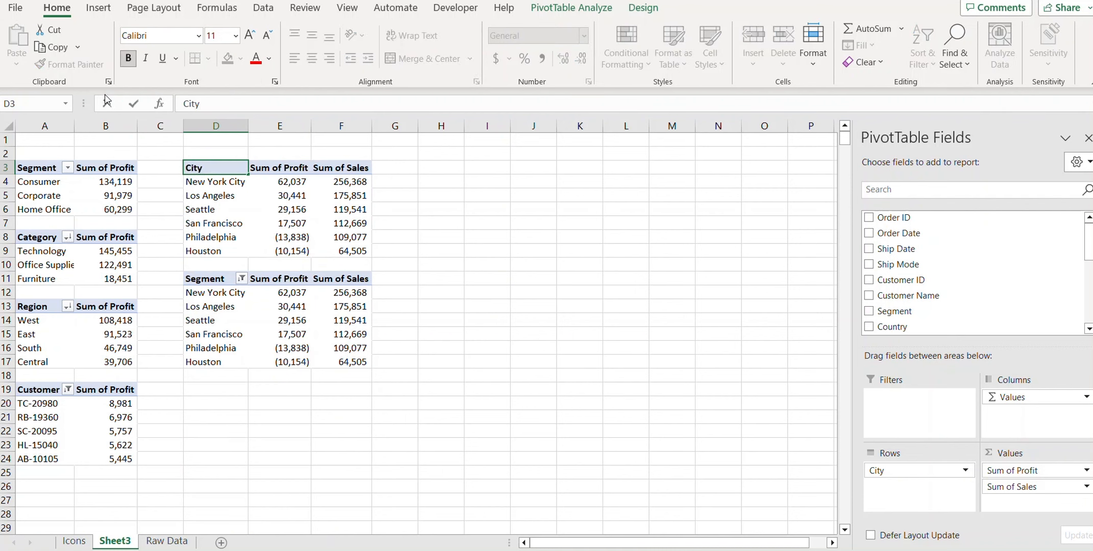
key(Return)
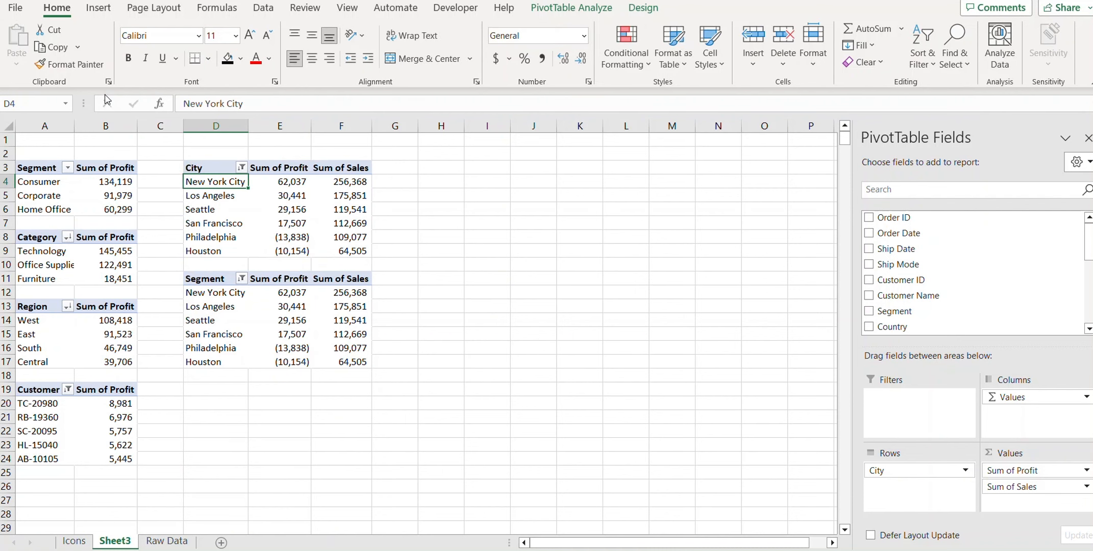
click(229, 315)
click(222, 278)
text(Mode)
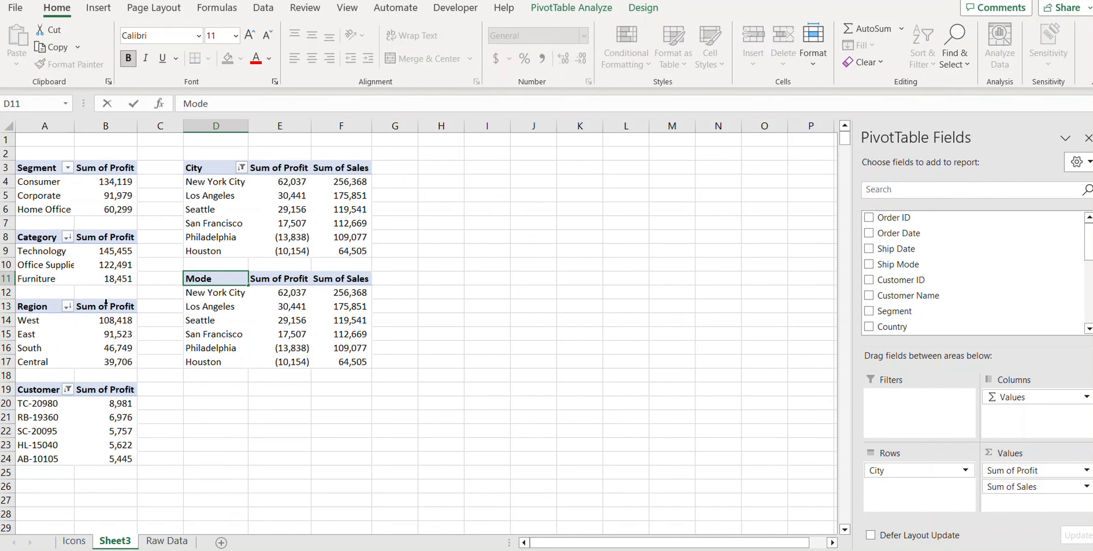
click(225, 321)
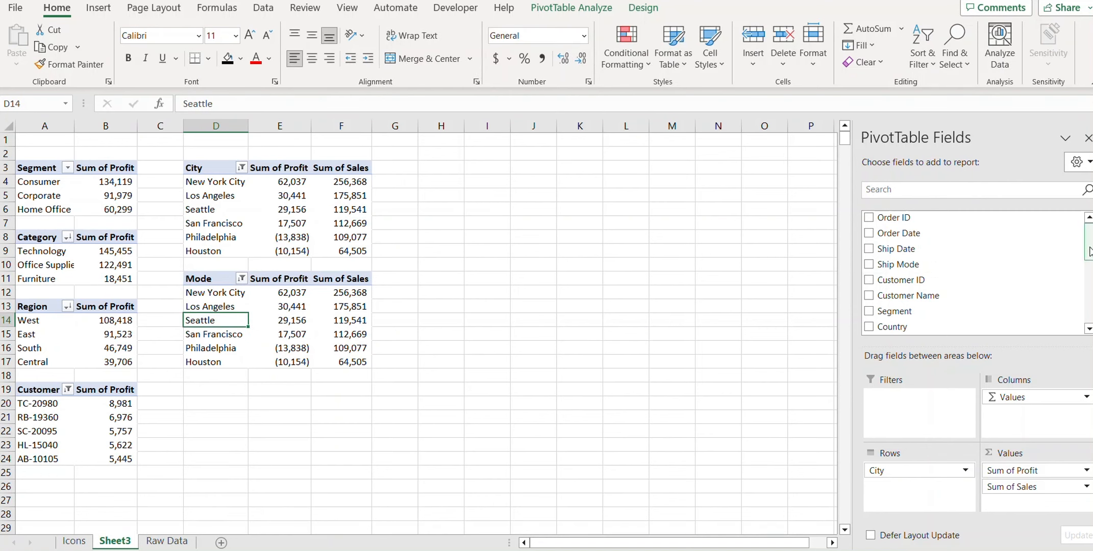
Replace City with Ship Mode as the Mode pivot table's row field and sort it by Sum of Sales from largest to smallest
drag(873, 474, 820, 495)
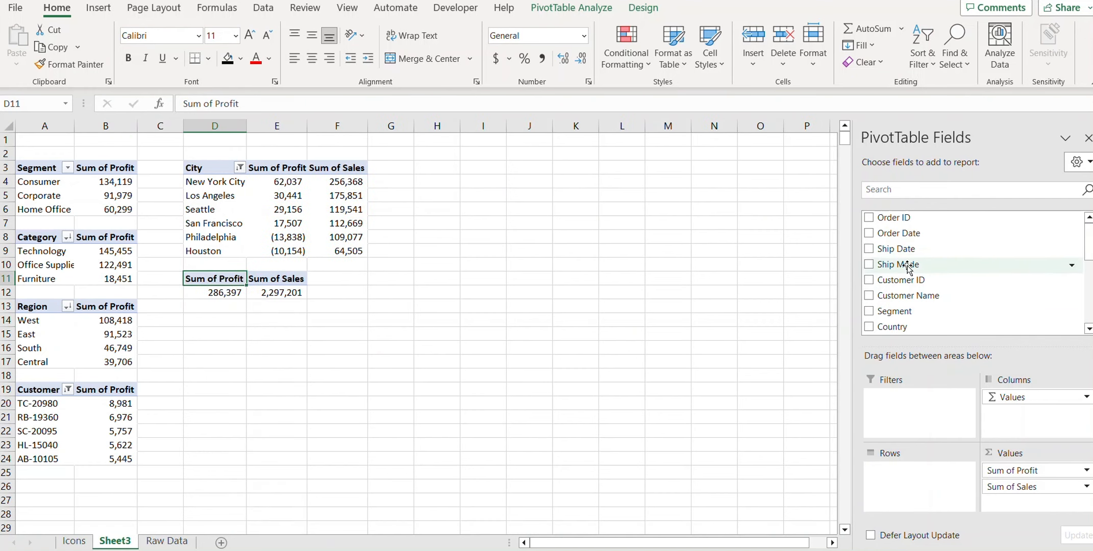
drag(908, 269, 912, 480)
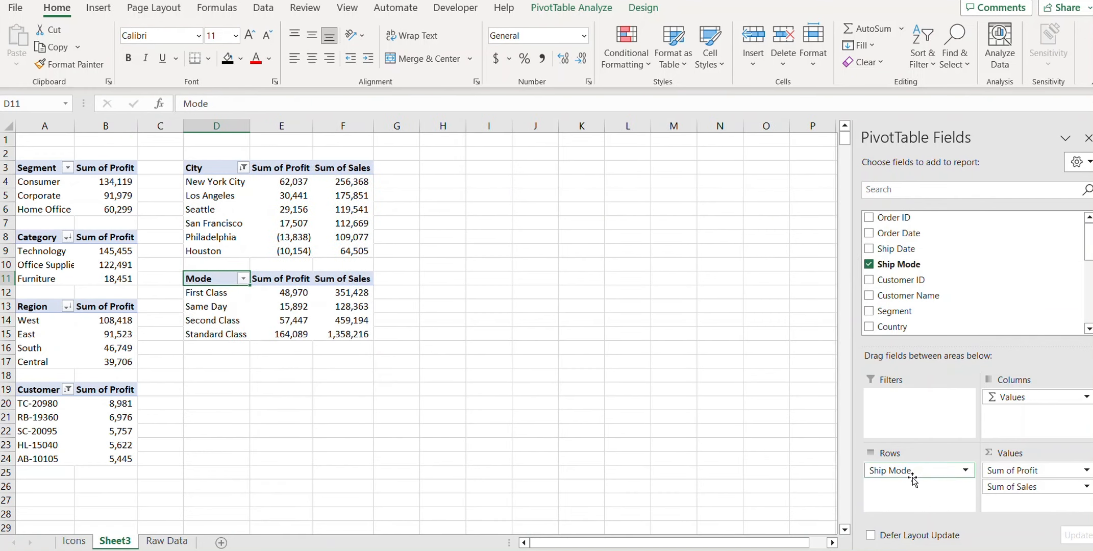
right_click(336, 309)
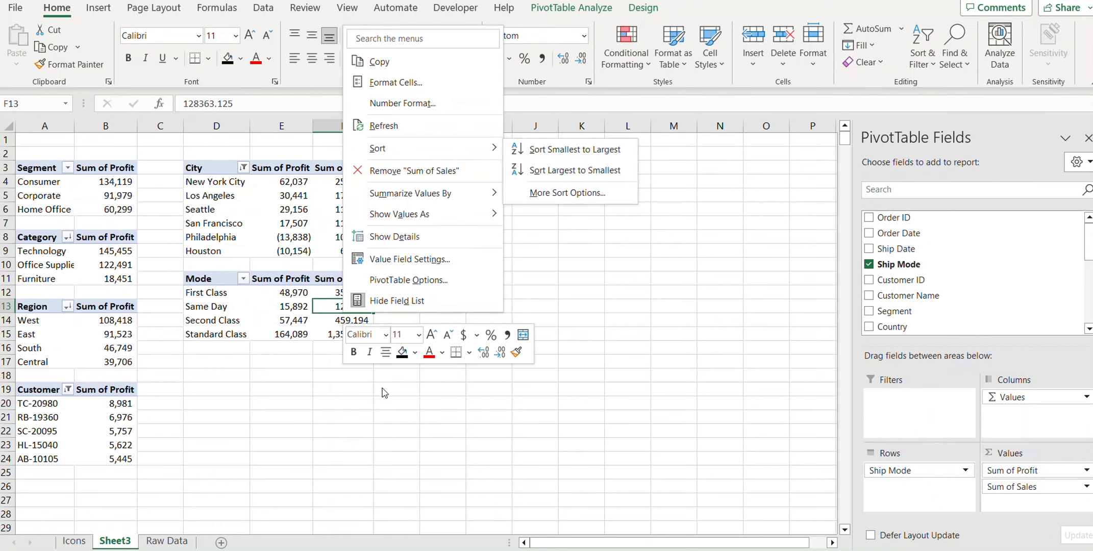
click(357, 318)
right_click(339, 326)
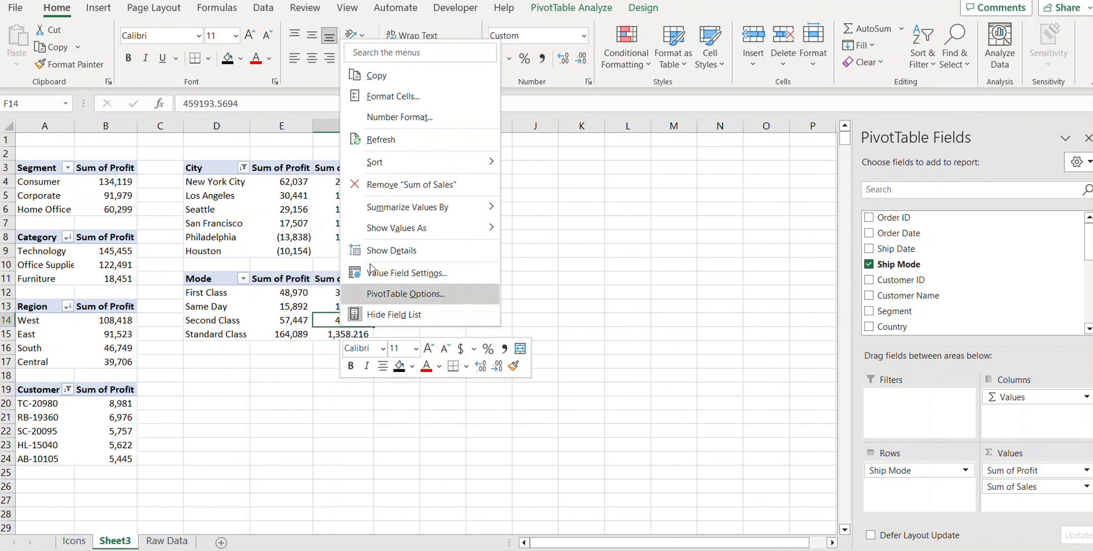
mouse_move(456, 162)
click(542, 189)
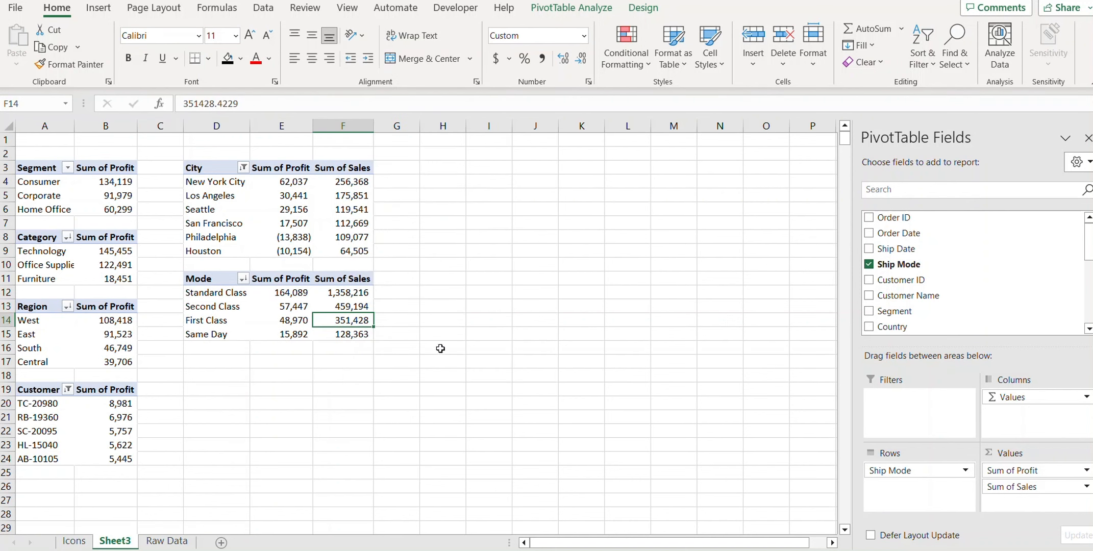
Duplicate the Mode pivot table from D11:F15 to cell D17
drag(178, 278, 354, 334)
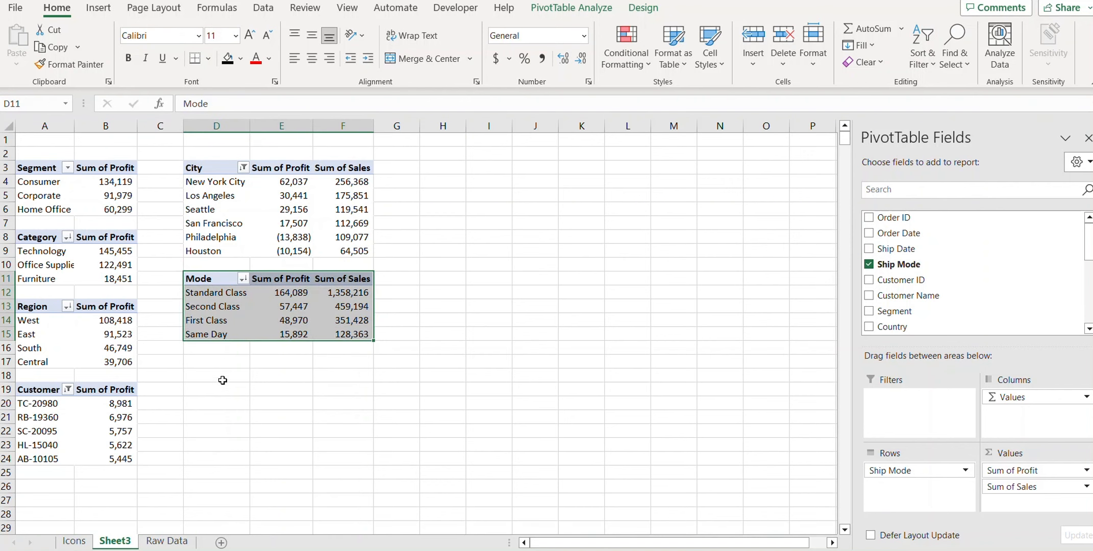
key(ctrl+c)
click(219, 360)
key(ctrl+v)
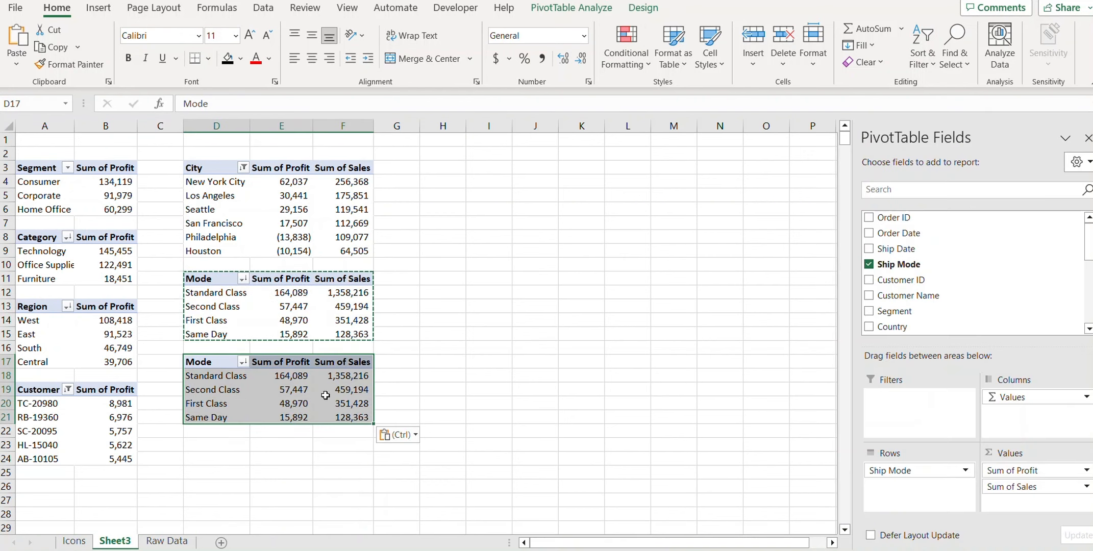
In the pivot table at D17, remove Sum of Sales and replace the Ship Mode row field with Product Name
click(341, 394)
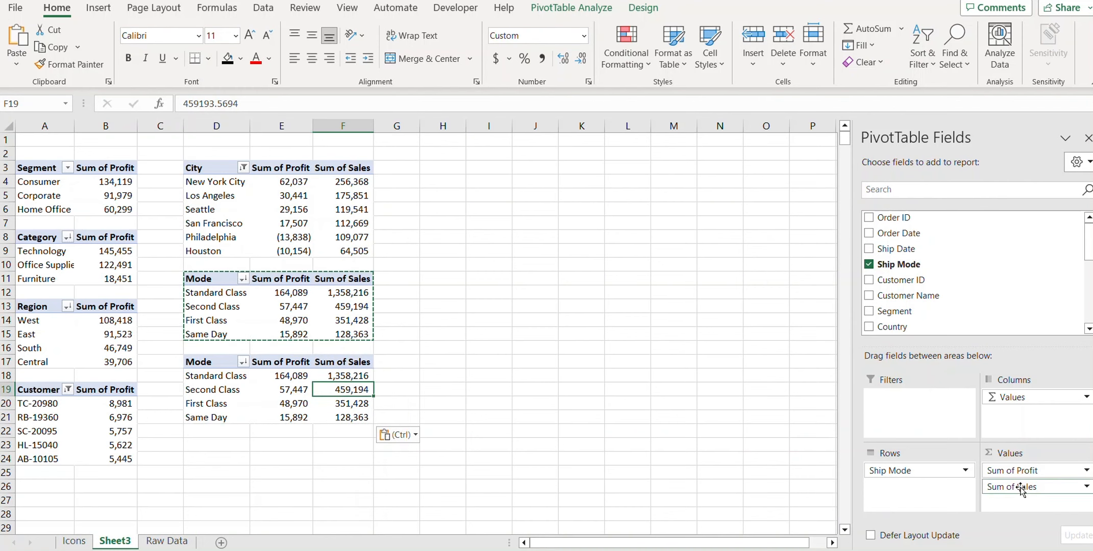
drag(1021, 488, 774, 488)
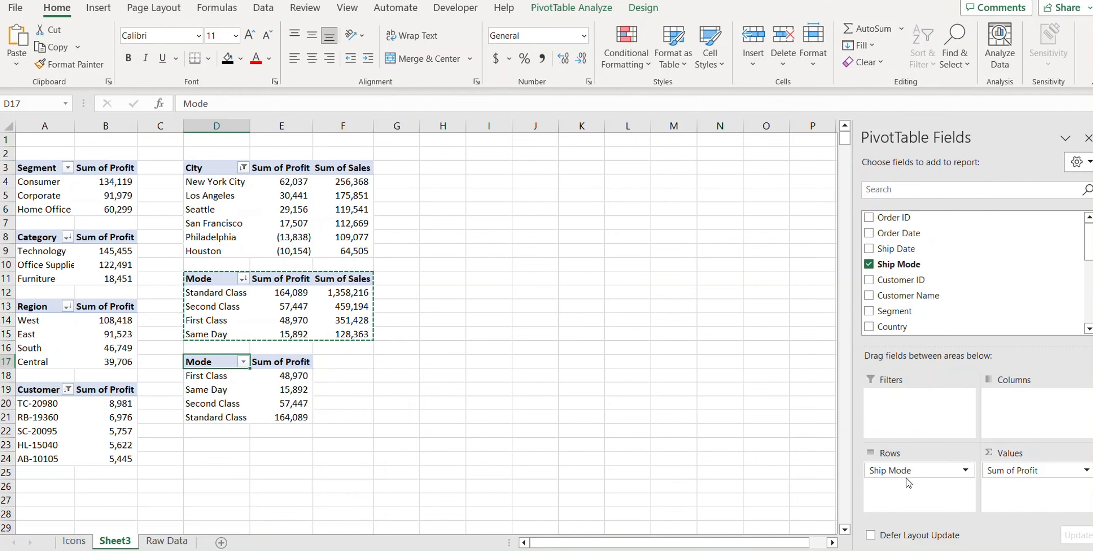
drag(897, 470, 754, 516)
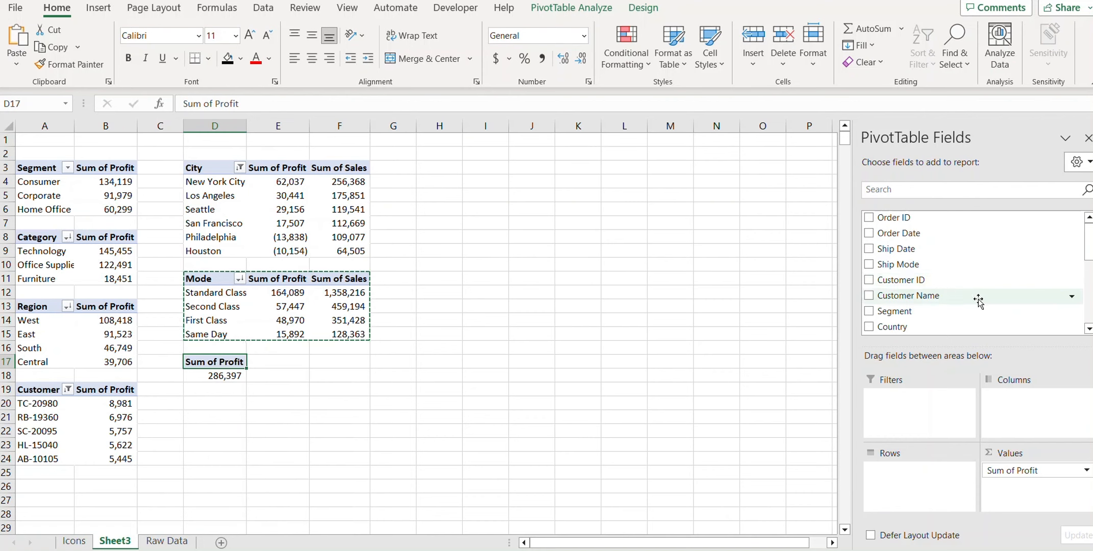
scroll(959, 286, down, 4)
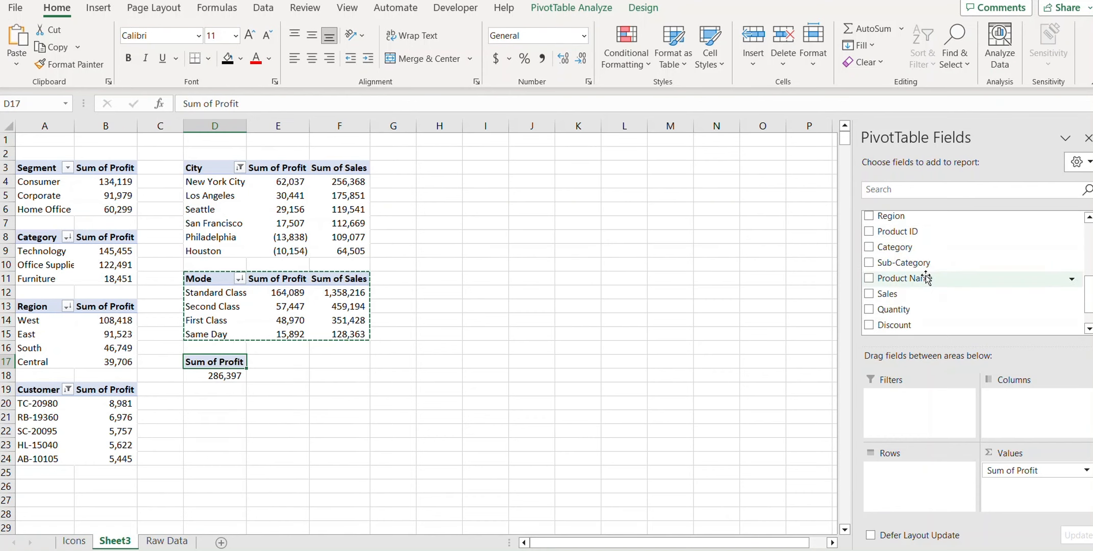
drag(926, 279, 924, 485)
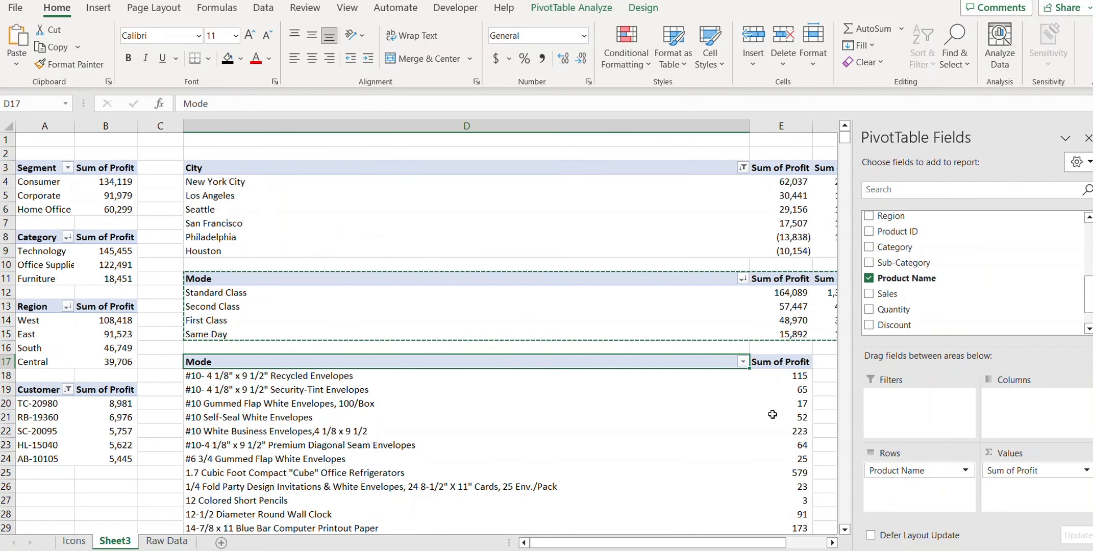
Sort the pivot table at D17 by Sum of Profit from largest to smallest
right_click(786, 403)
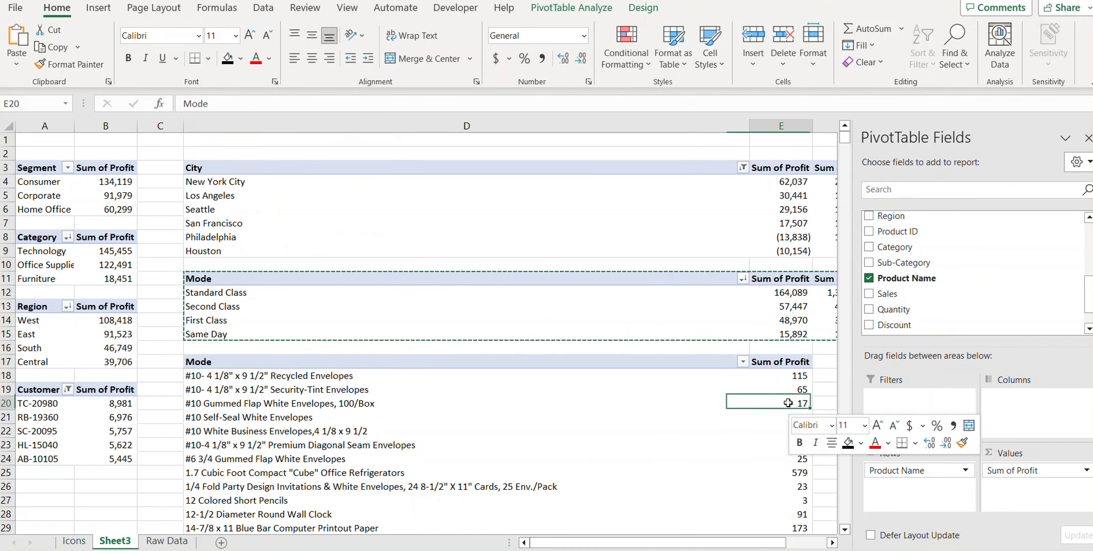
mouse_move(867, 239)
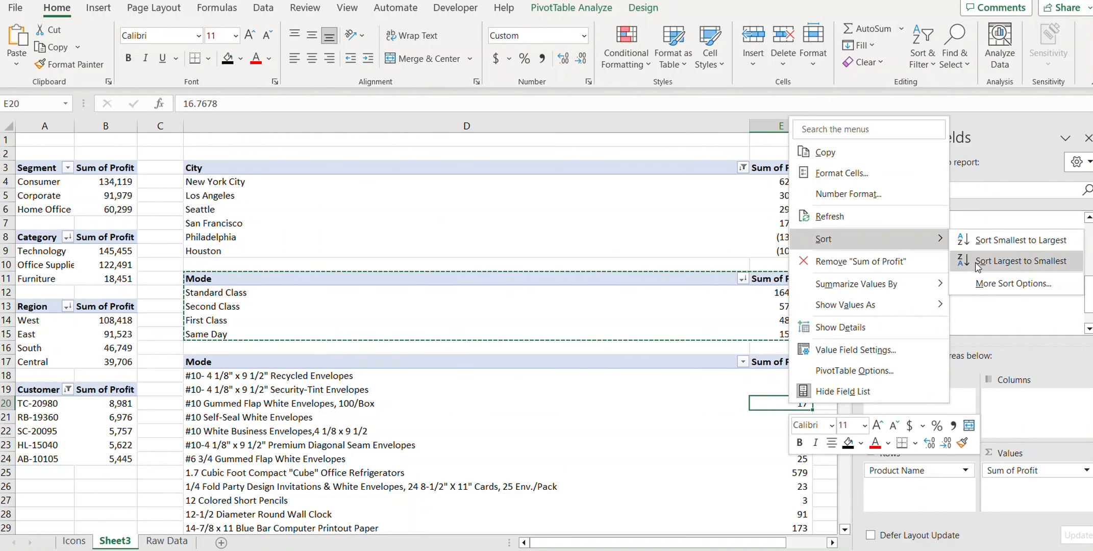
click(1000, 262)
Filter the Product Name pivot table at D17 to the top 5 items by Sum of Profit
click(719, 378)
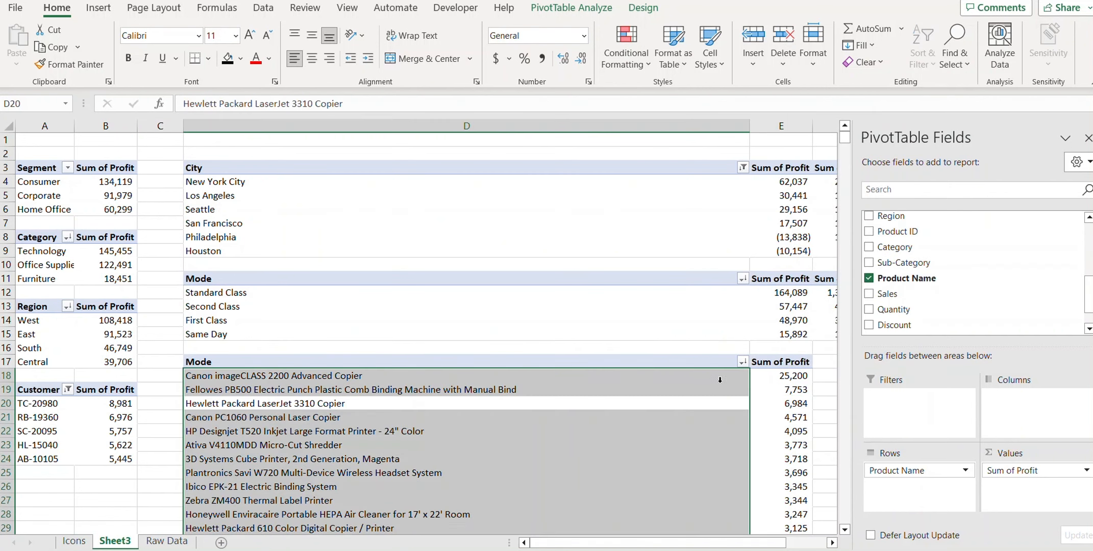
click(742, 362)
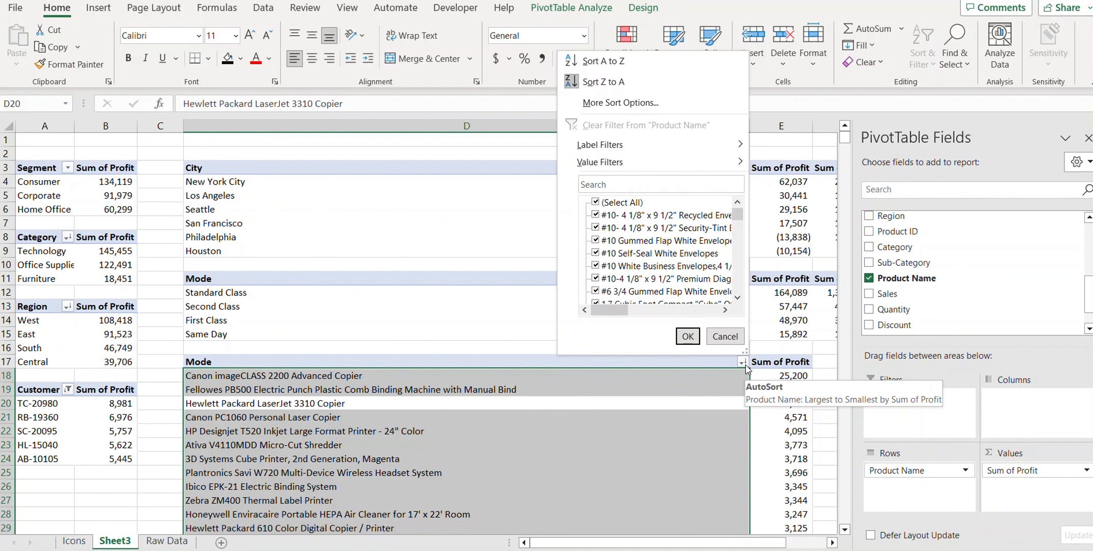
mouse_move(601, 161)
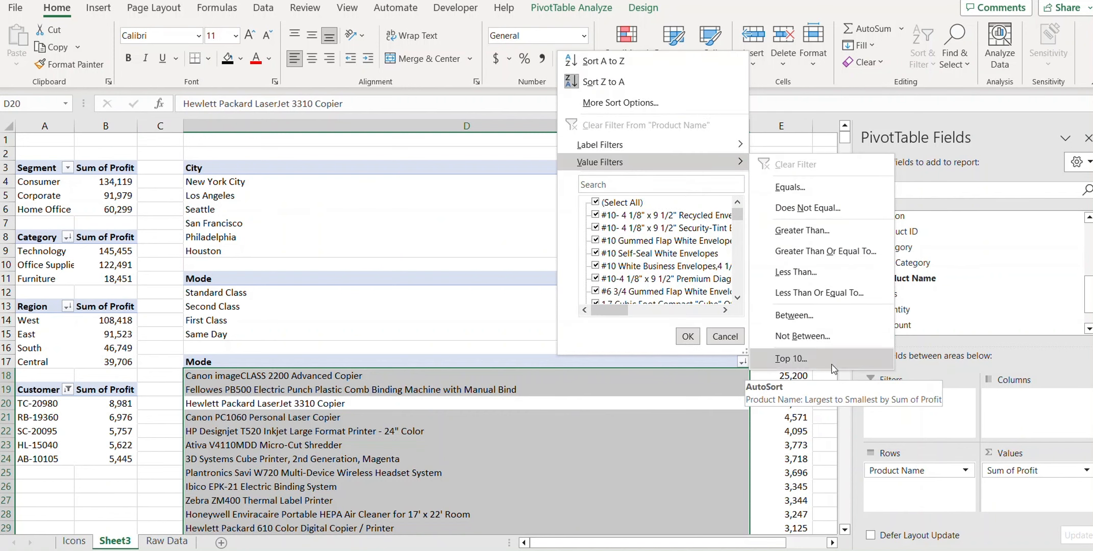
click(806, 360)
click(374, 399)
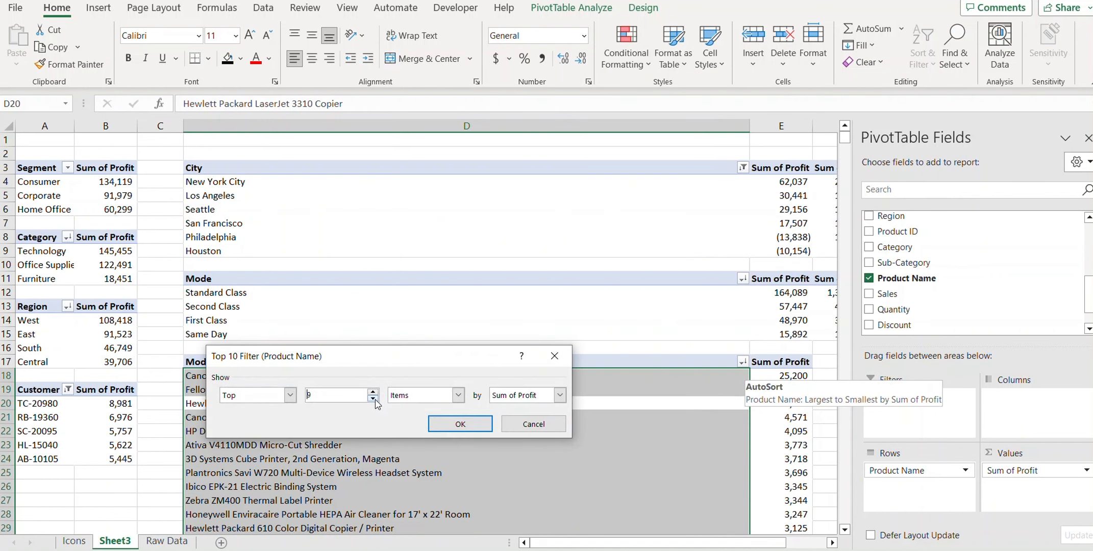
click(459, 424)
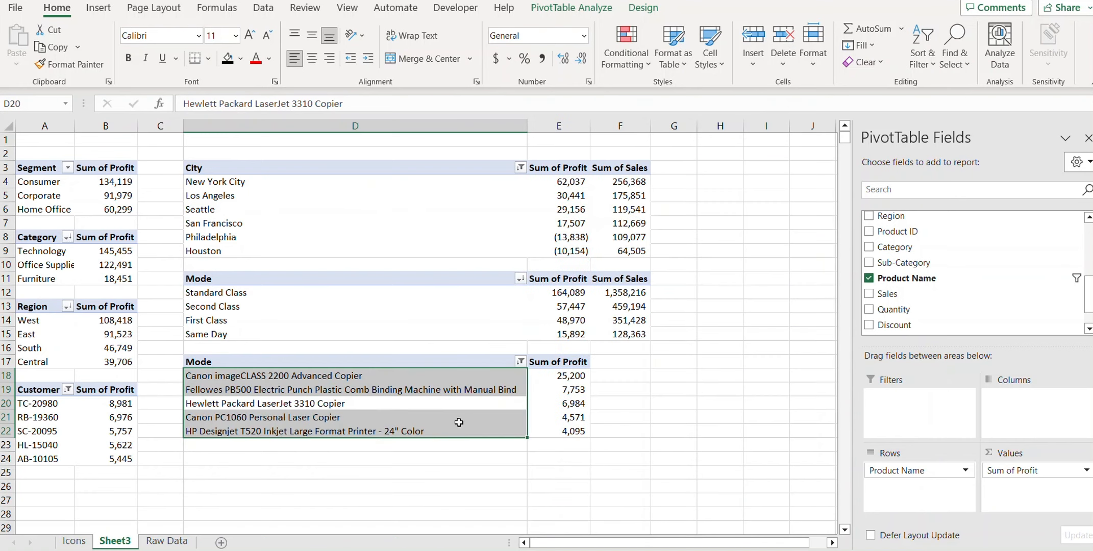
Rename the row header in D17 as Product
click(219, 360)
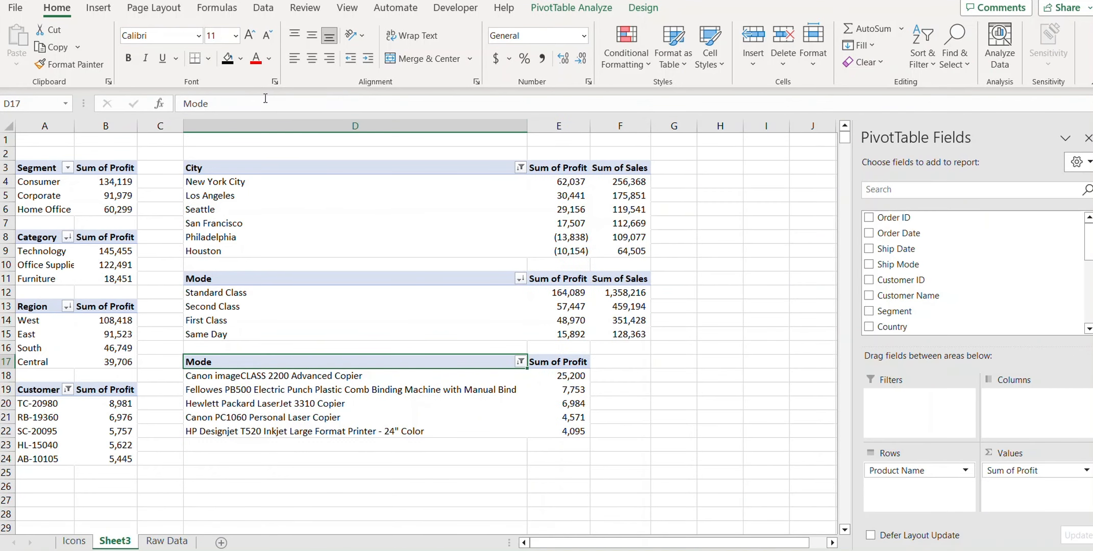
drag(222, 104, 154, 75)
text(Product)
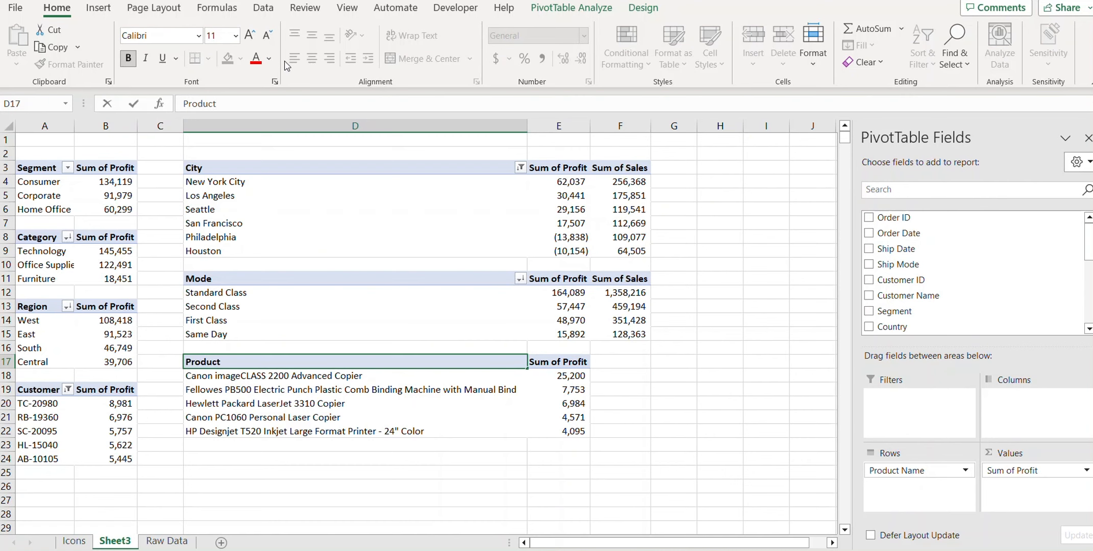
click(272, 488)
Duplicate the Product pivot table from D17:E22 to cell G17
drag(219, 360, 576, 436)
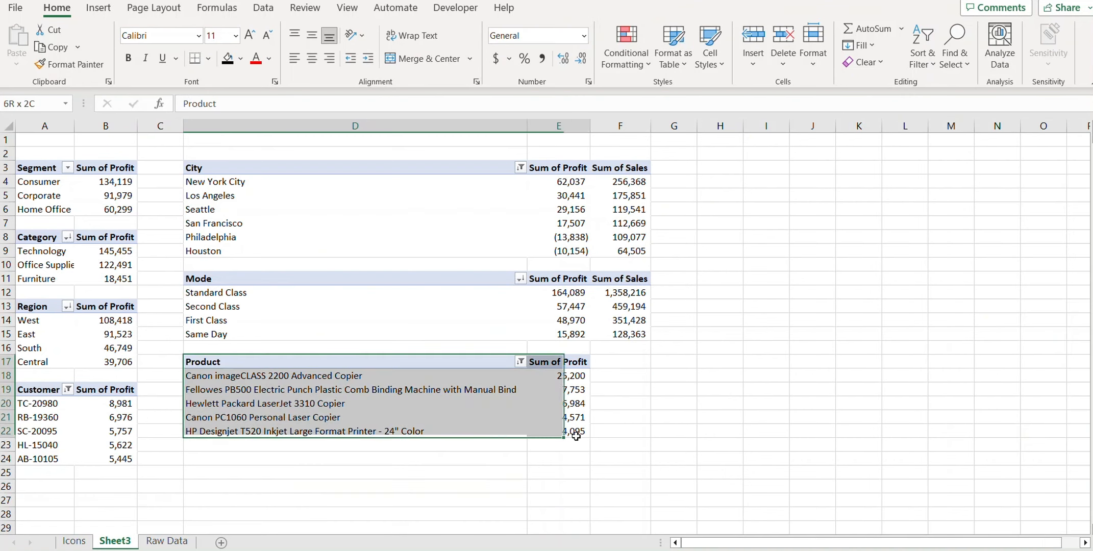
key(ctrl+c)
click(664, 360)
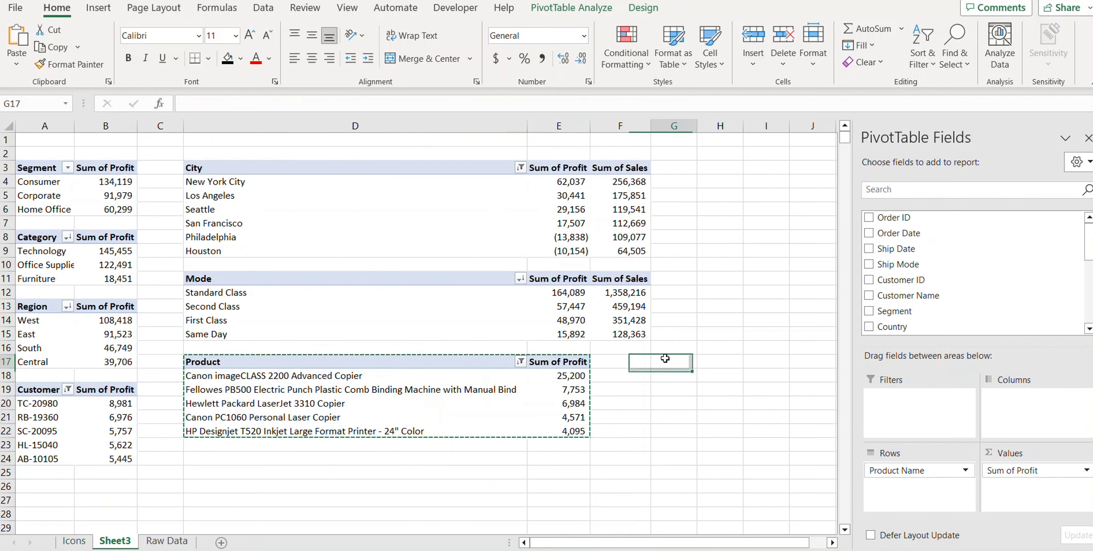
key(ctrl+v)
Replace Product Name with Sub-Category as the row field of the pivot table at G17
click(663, 397)
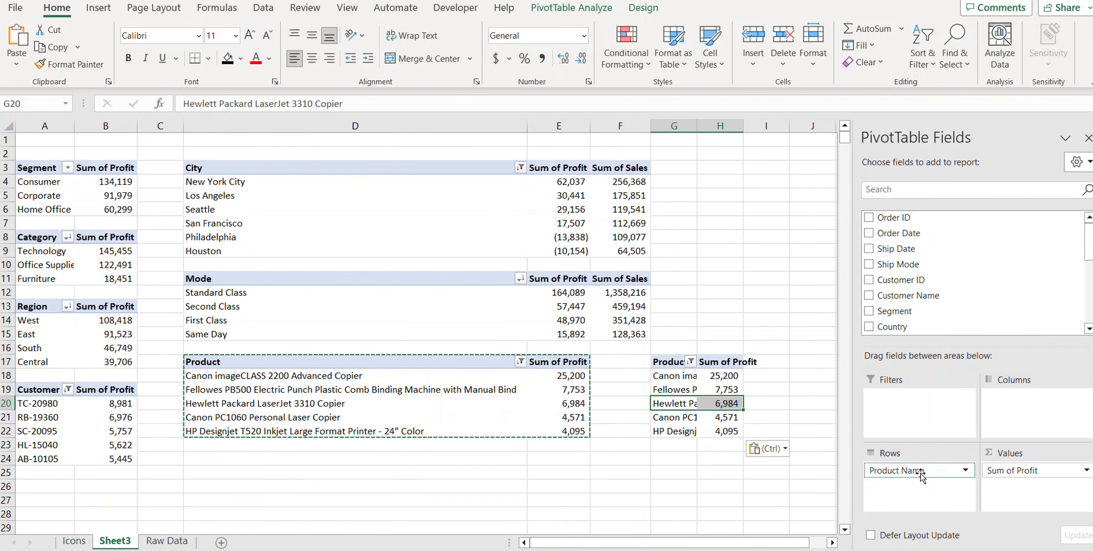
drag(920, 471, 735, 497)
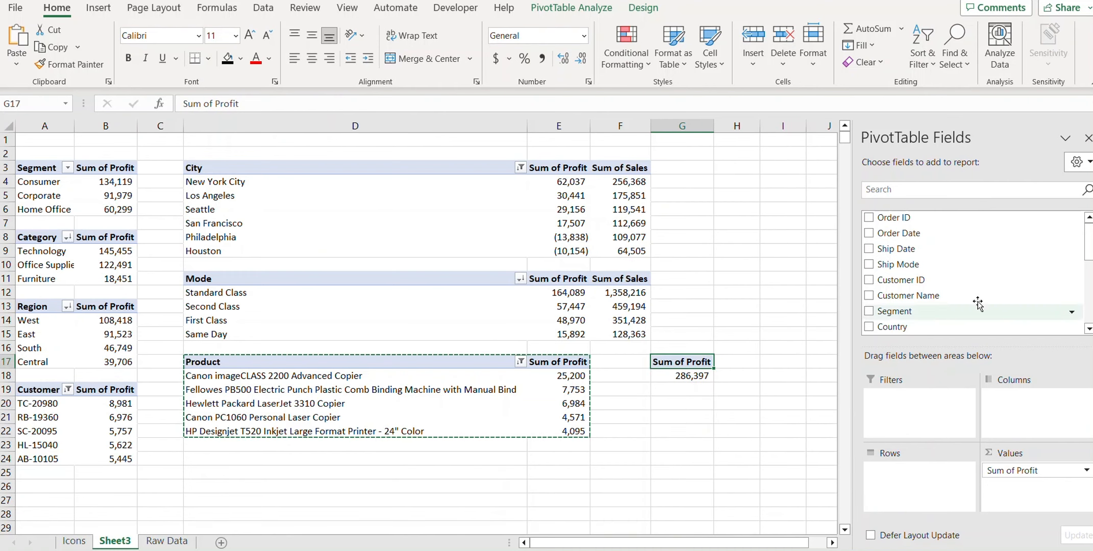
drag(1087, 254, 1087, 305)
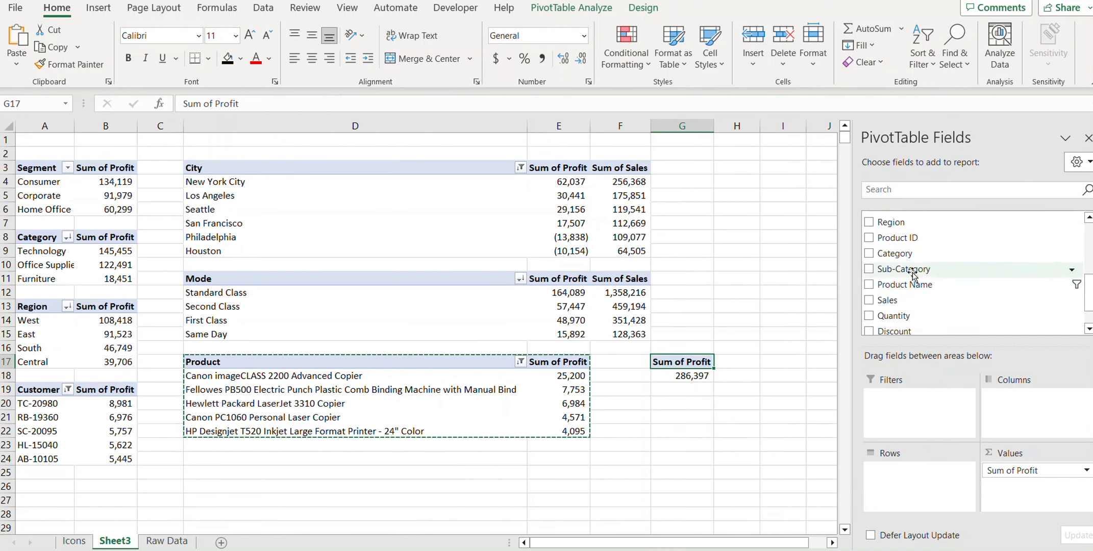
drag(903, 269, 918, 476)
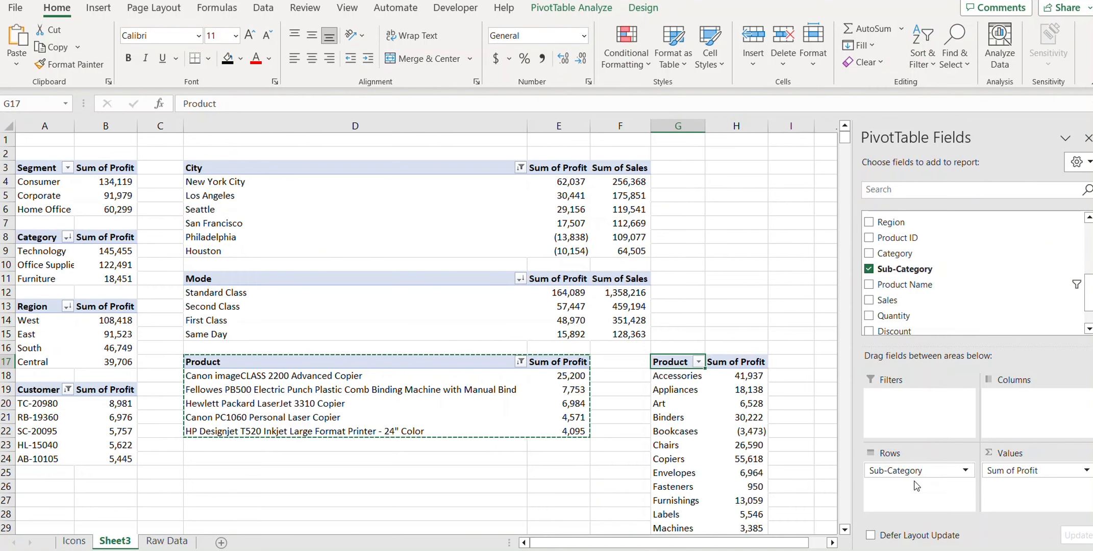
Sort the Sub-Category pivot table at G17 by Sum of Profit from largest to smallest
right_click(745, 431)
mouse_move(810, 262)
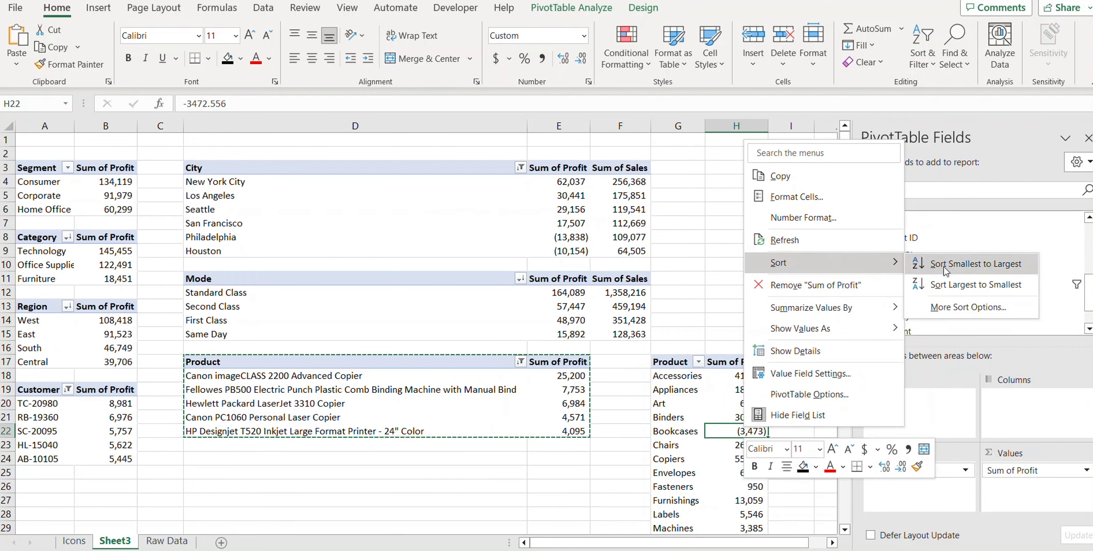
click(975, 284)
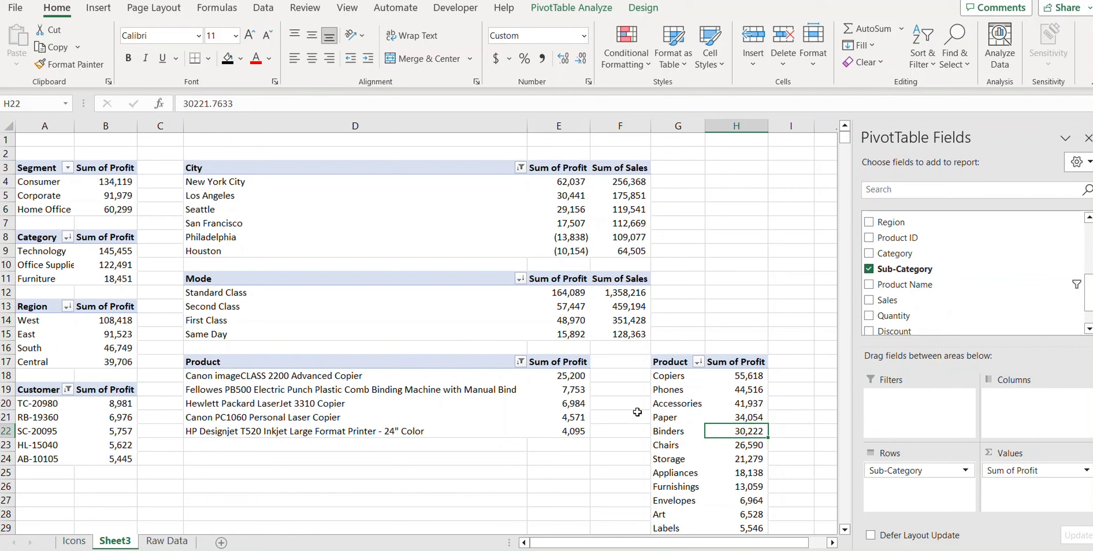
Filter the Sub-Category pivot table to the top 6 items by Sum of Profit
click(688, 436)
click(697, 362)
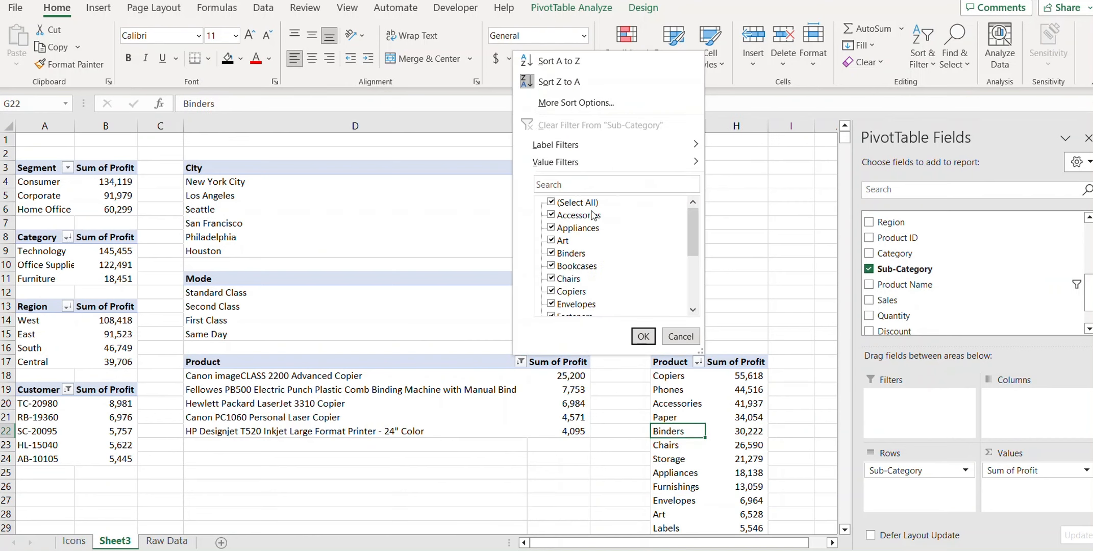
mouse_move(658, 162)
click(740, 336)
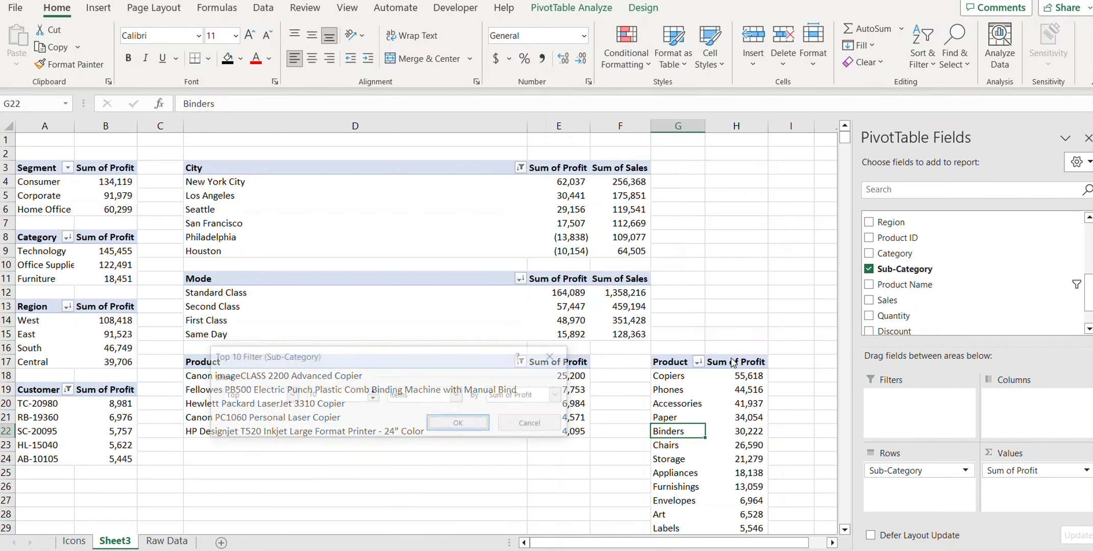
click(372, 399)
click(373, 399)
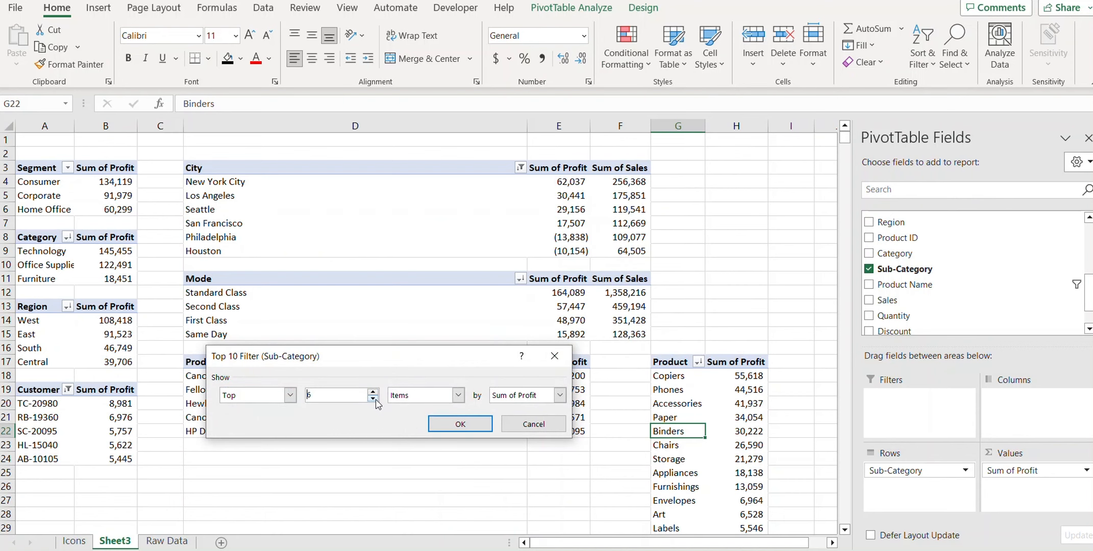
click(453, 423)
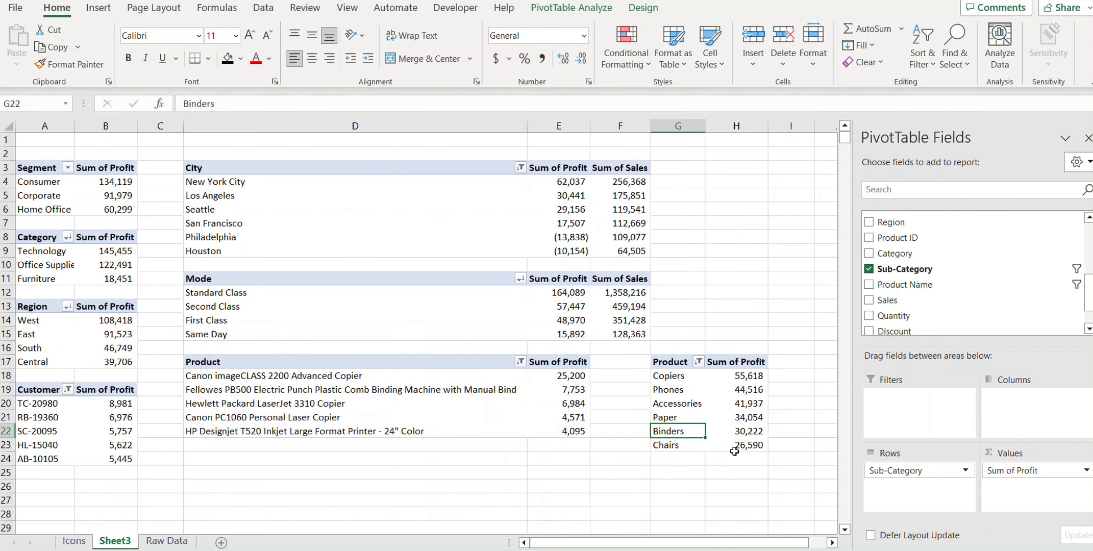
Enter the label Total Sales in cell H1 and make it bold
click(663, 195)
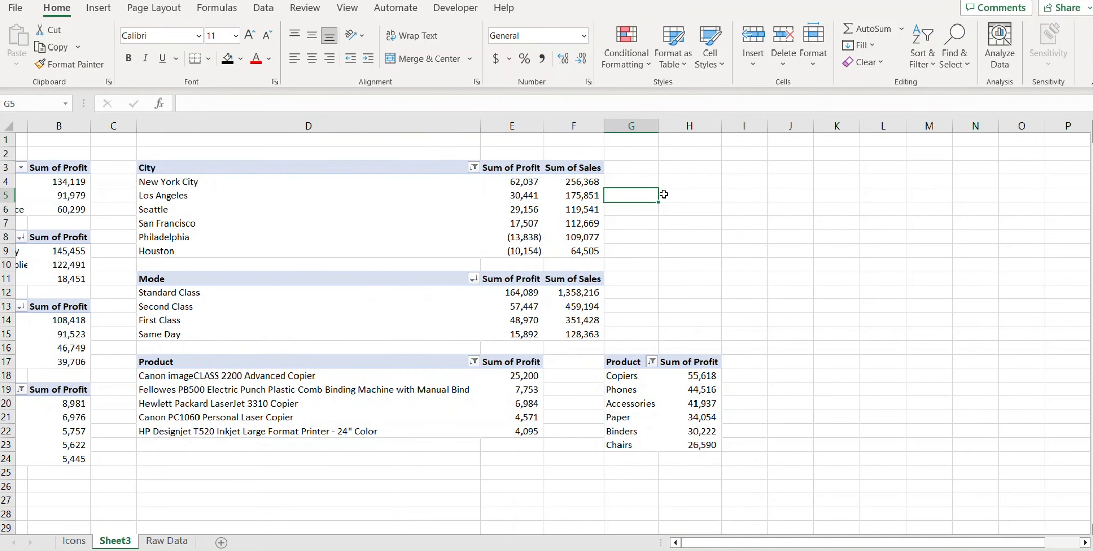
click(700, 140)
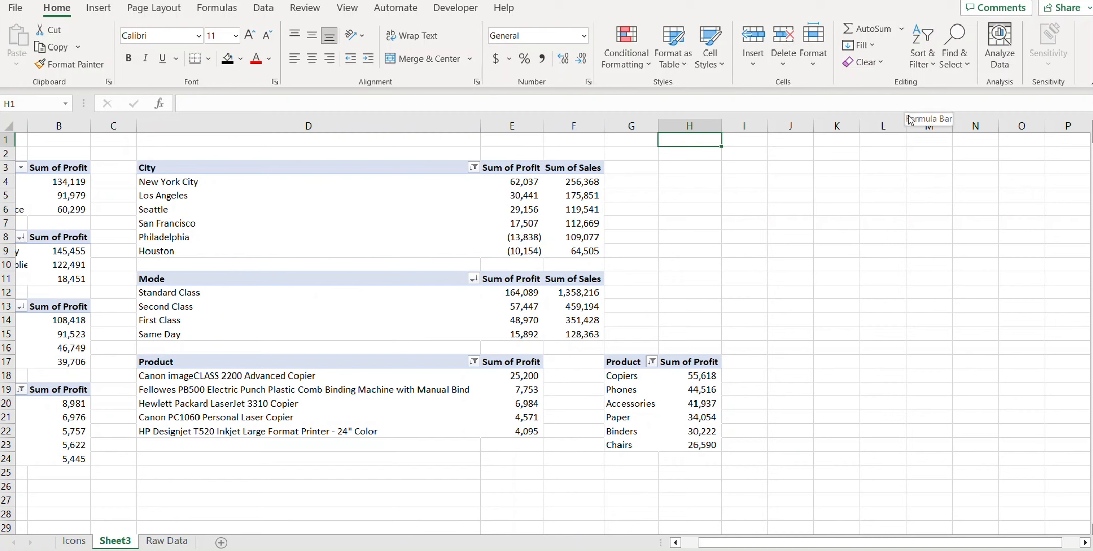
text(Total Sales)
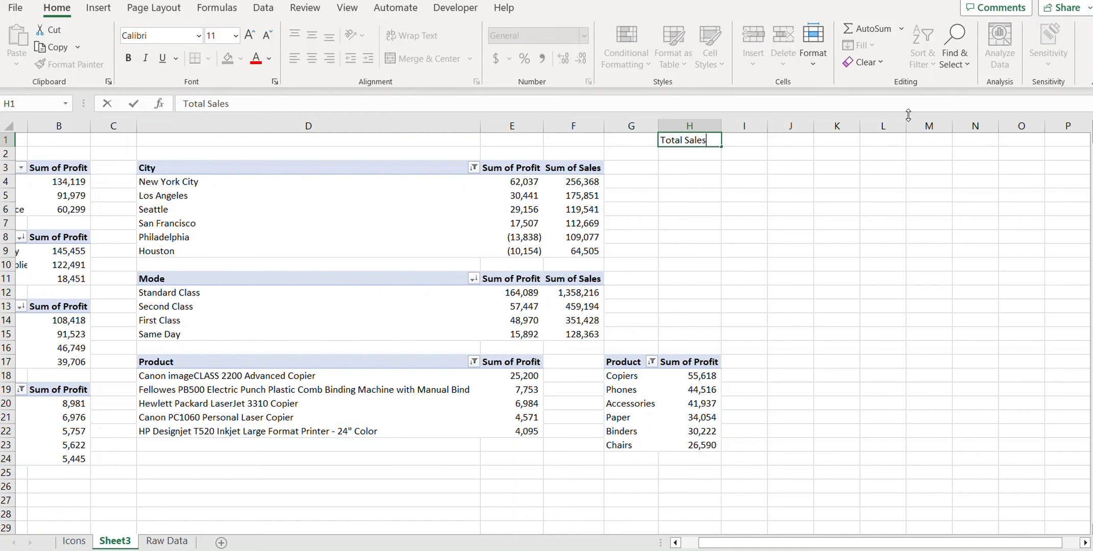
key(Return)
key(Up)
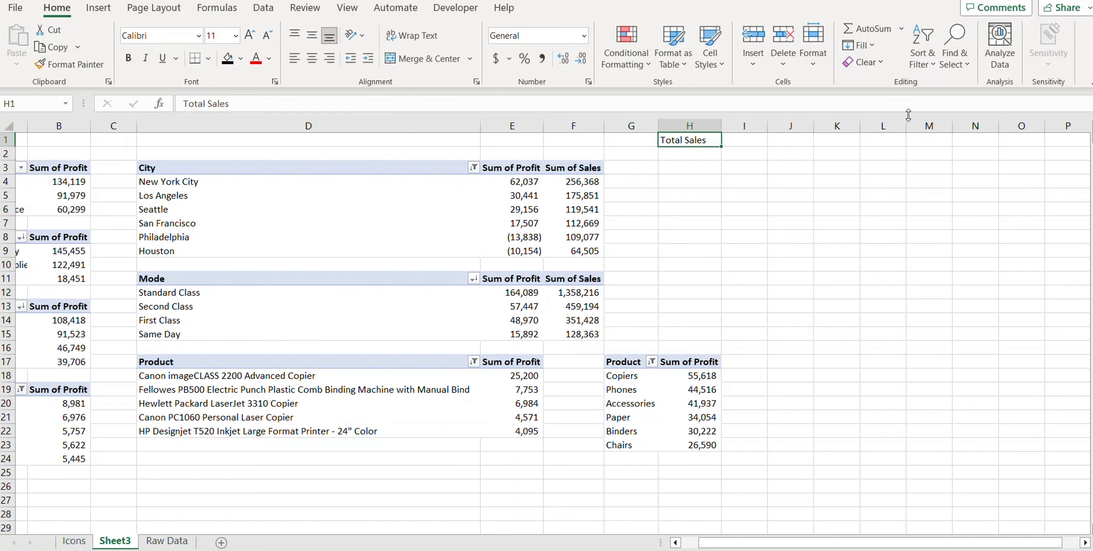
key(ctrl+b)
Enter the label Total Profit in cell H4 and make it bold
key(Down)
key(Down)
key(Down)
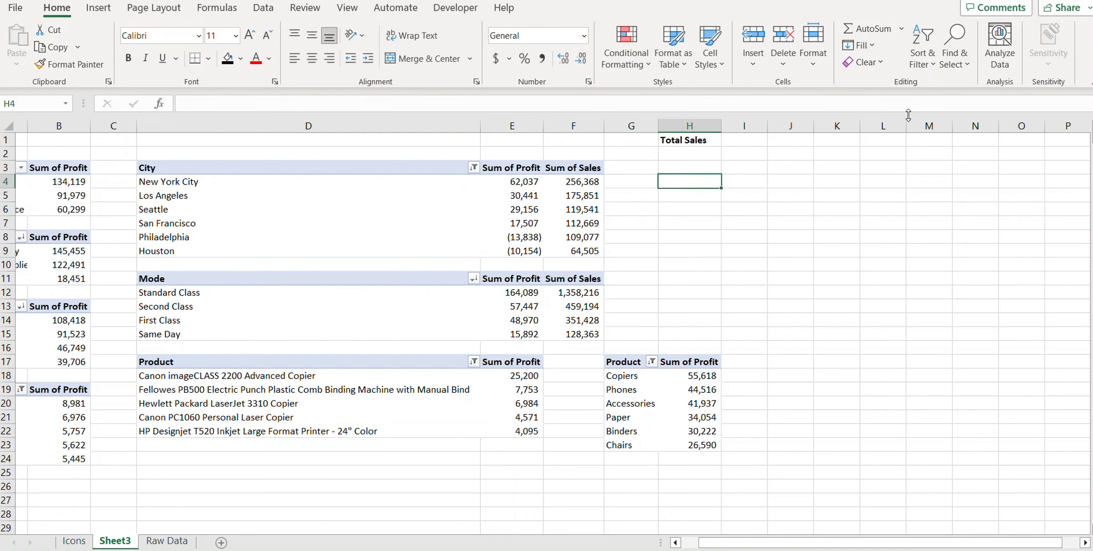
text(Total Profit)
key(Return)
key(Up)
key(ctrl+b)
Enter the label Quantity in cell H7 and make it bold
key(Down)
key(Down)
key(Down)
text(Quantity)
key(Return)
key(Up)
key(ctrl+b)
Enter the label # of Orders in cell H10 and make it bold
key(Down)
key(Down)
key(Down)
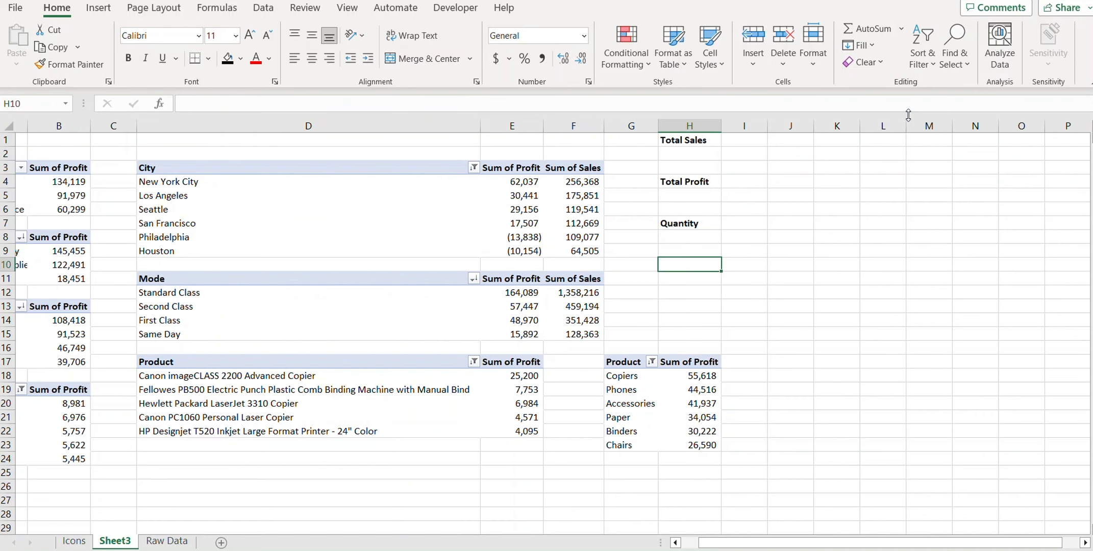
text(# of Orders)
key(Return)
key(Up)
key(ctrl+b)
In cell H2 under Total Sales, sum the Sales column Q:Q of the Raw Data sheet
key(Up)
key(Up)
key(Up)
key(Up)
key(Up)
key(Up)
key(Up)
key(Up)
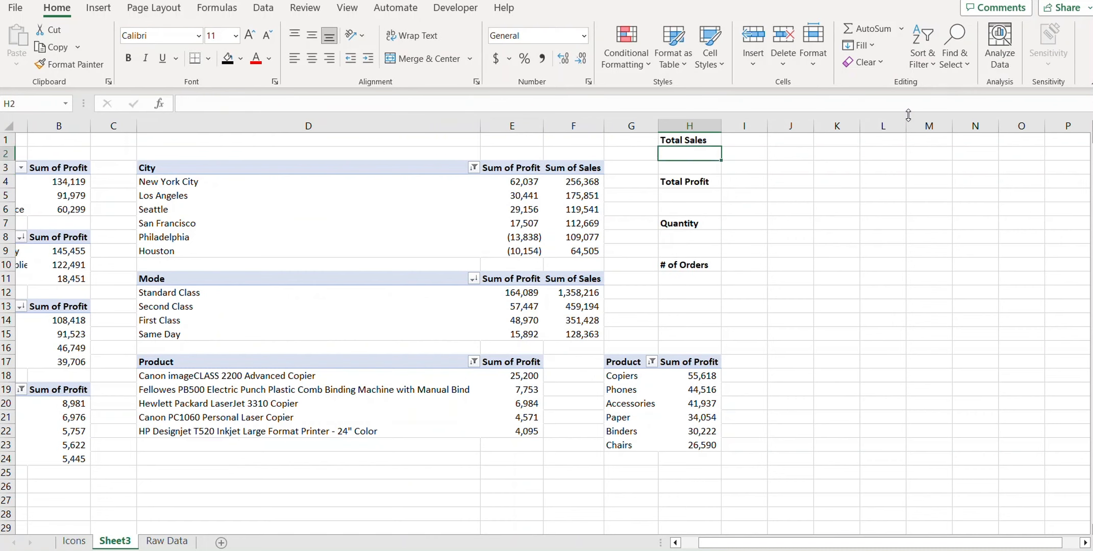
text(=SUM()
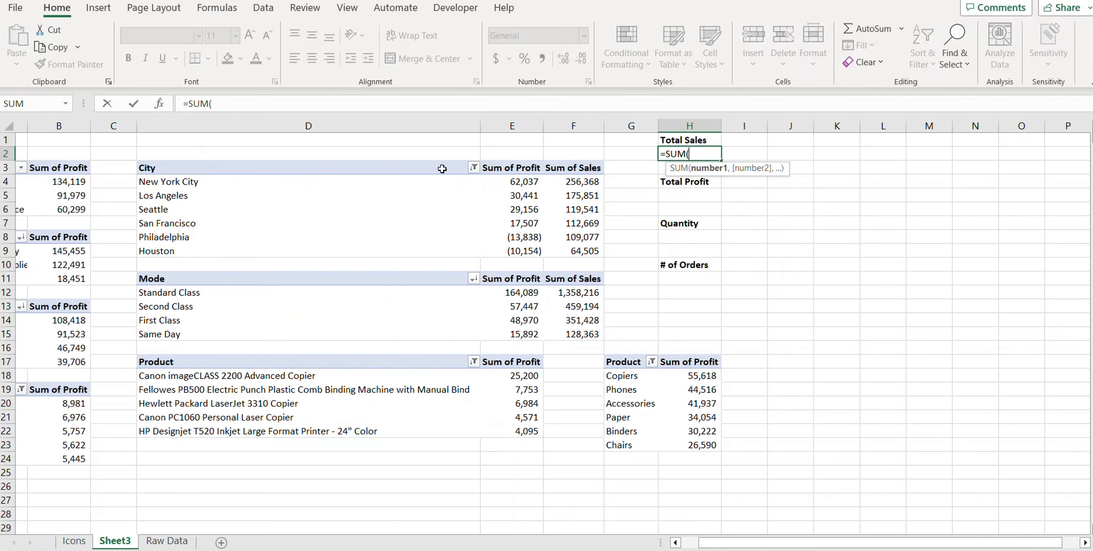
click(168, 540)
drag(847, 542, 1008, 543)
click(899, 125)
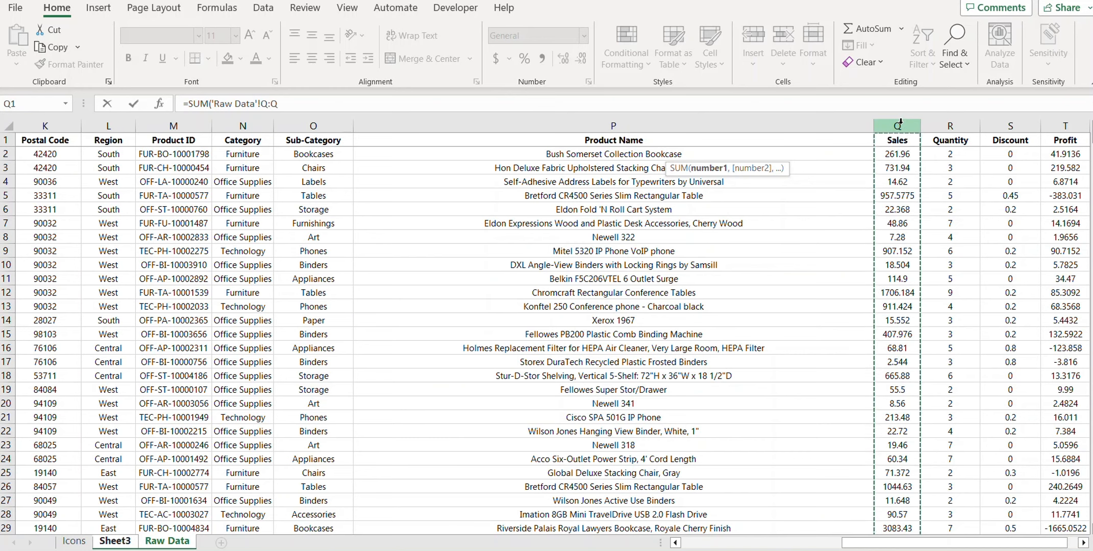
key(Return)
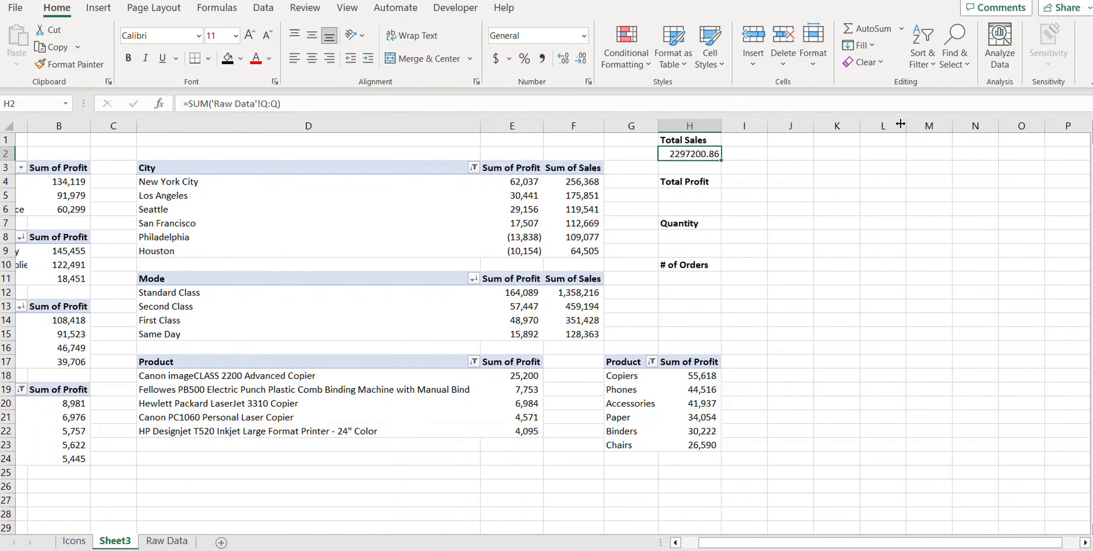
Format the total in H2 as dollar accounting currency without decimal places
click(496, 58)
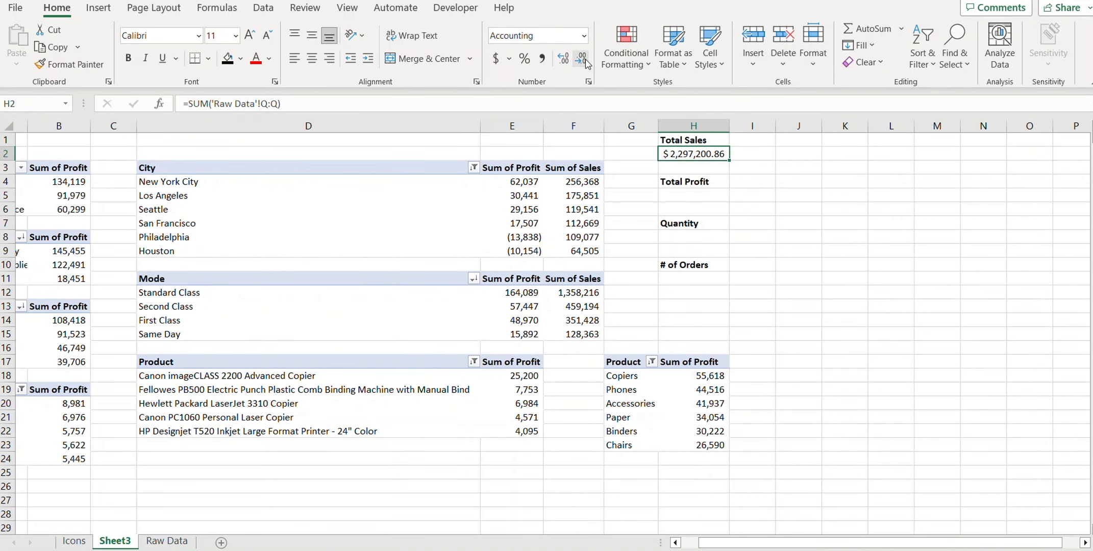
click(580, 58)
click(580, 59)
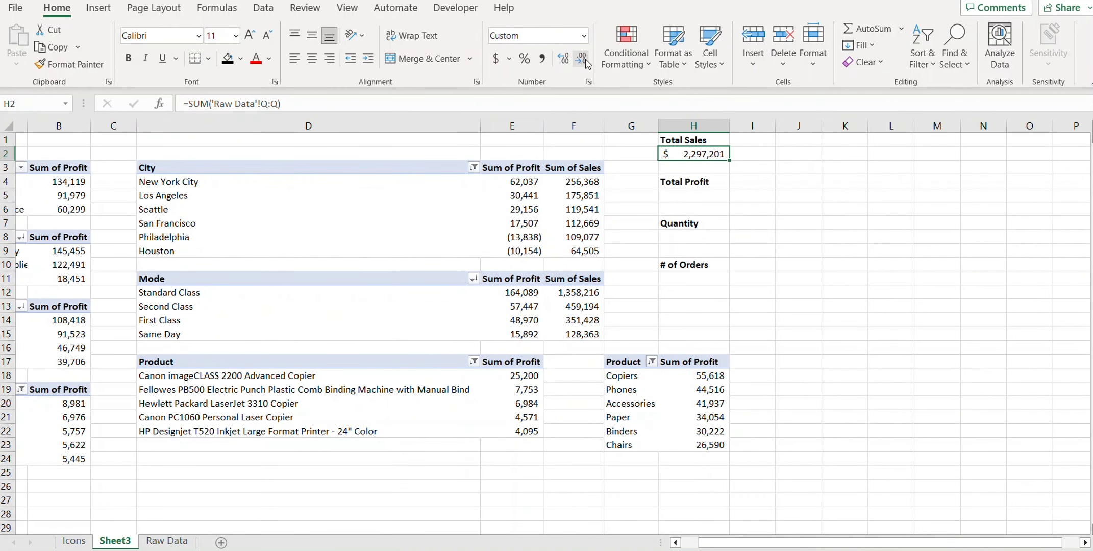
In cell H5 under Total Profit, sum the Profit column T:T of the Raw Data sheet
click(704, 196)
text(=sum)
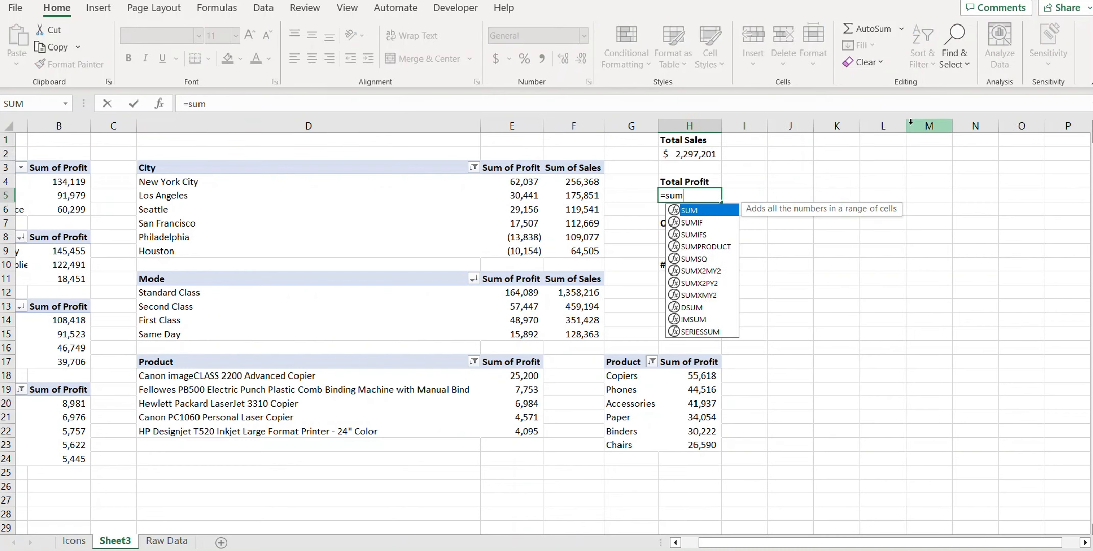
text(()
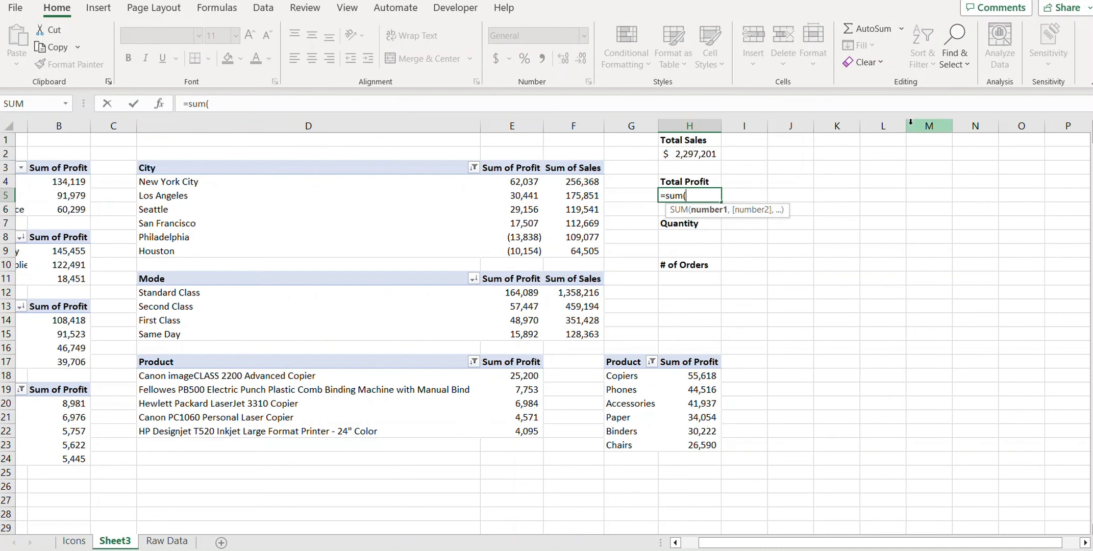
click(167, 541)
click(1066, 126)
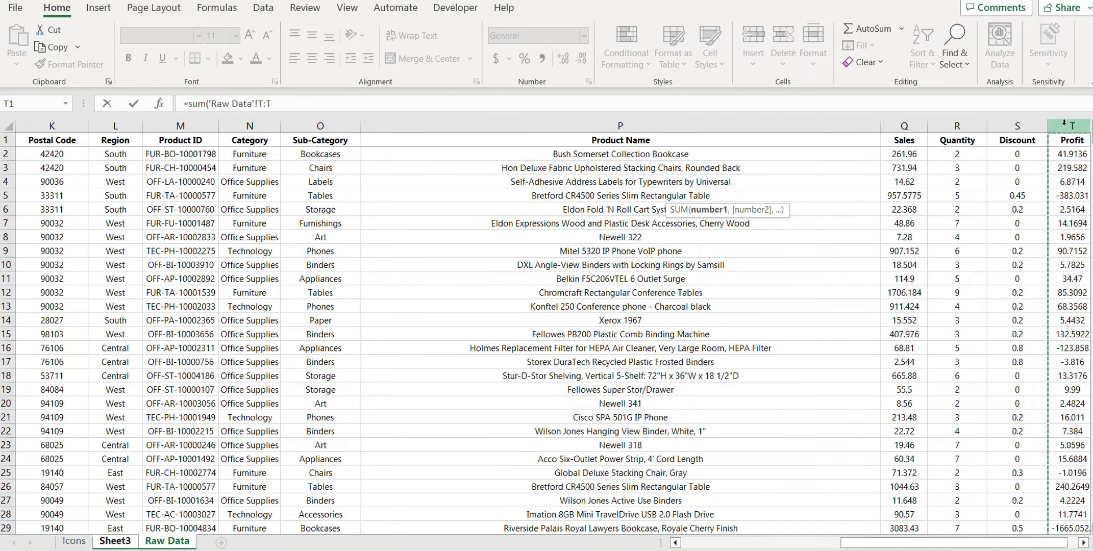
key(Return)
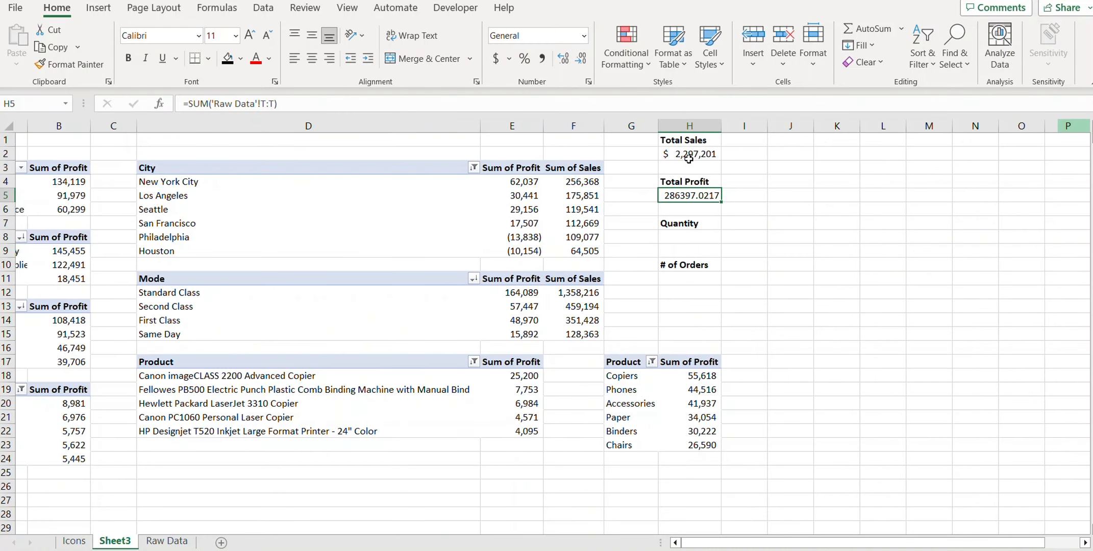
Copy the number formatting of the Total Sales value in H2 onto the Total Profit value in H5
click(688, 159)
click(70, 65)
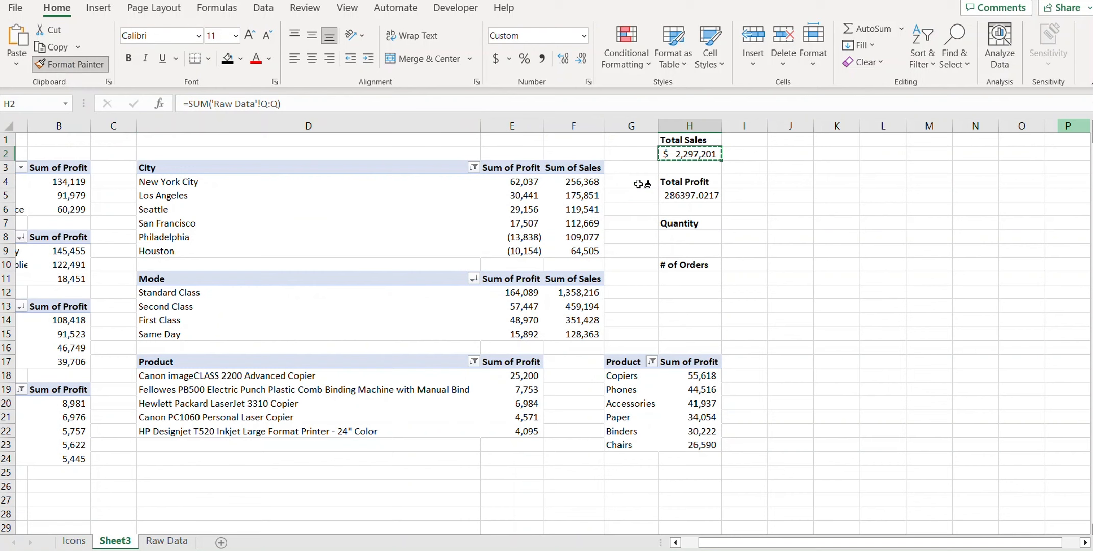
click(695, 198)
In cell H8 under Quantity, sum the Quantity column R:R of the Raw Data sheet
click(699, 237)
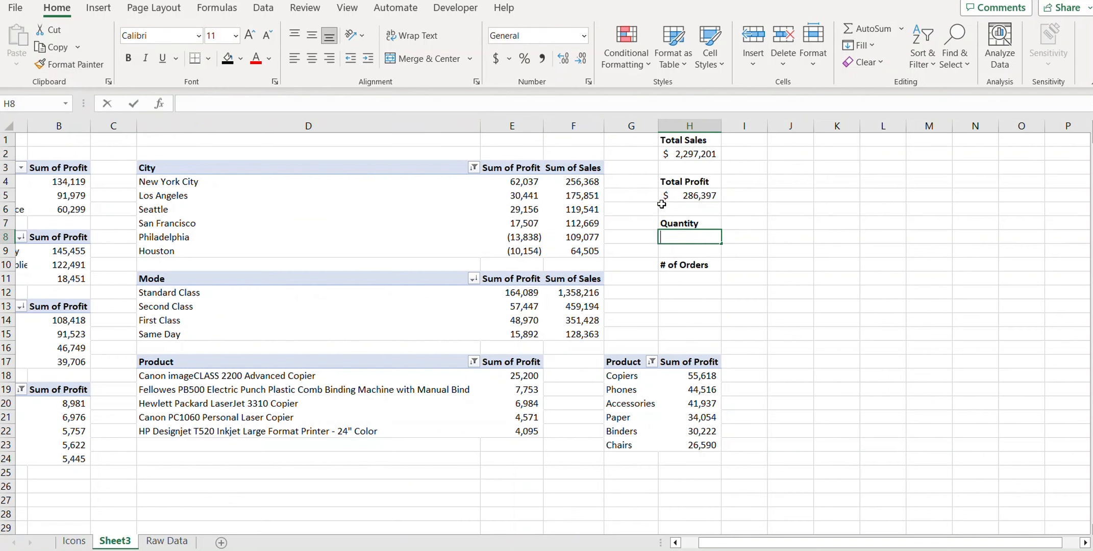
text(=sum()
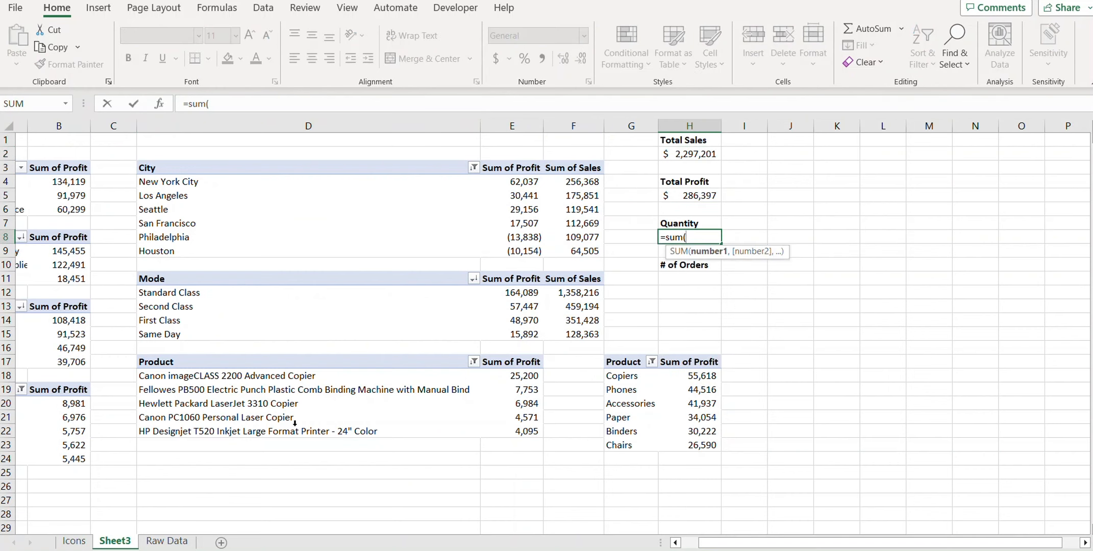
click(184, 540)
click(955, 126)
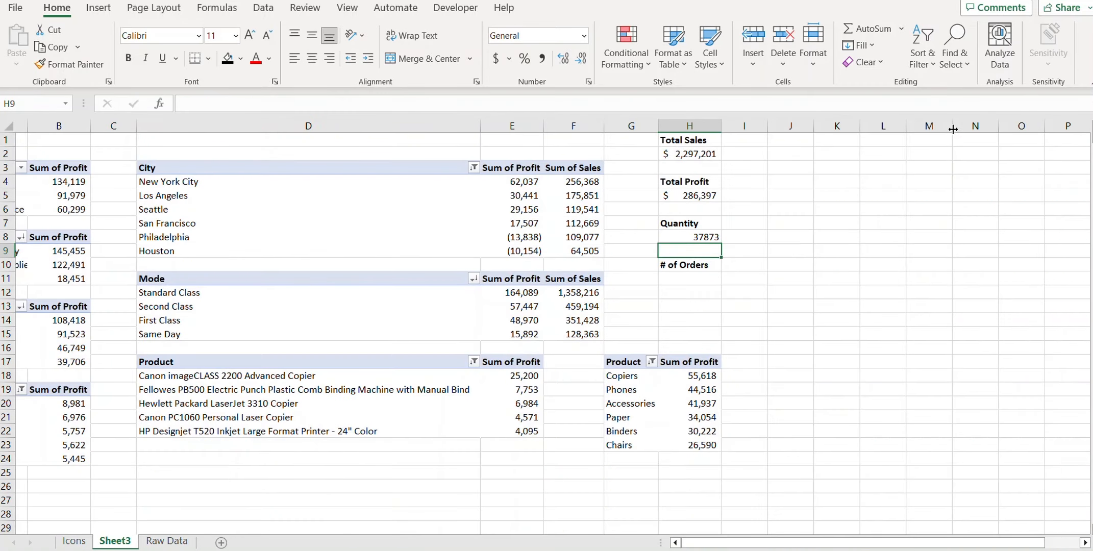
Format the quantity total in H8 with a thousands separator and no decimal places
key(Up)
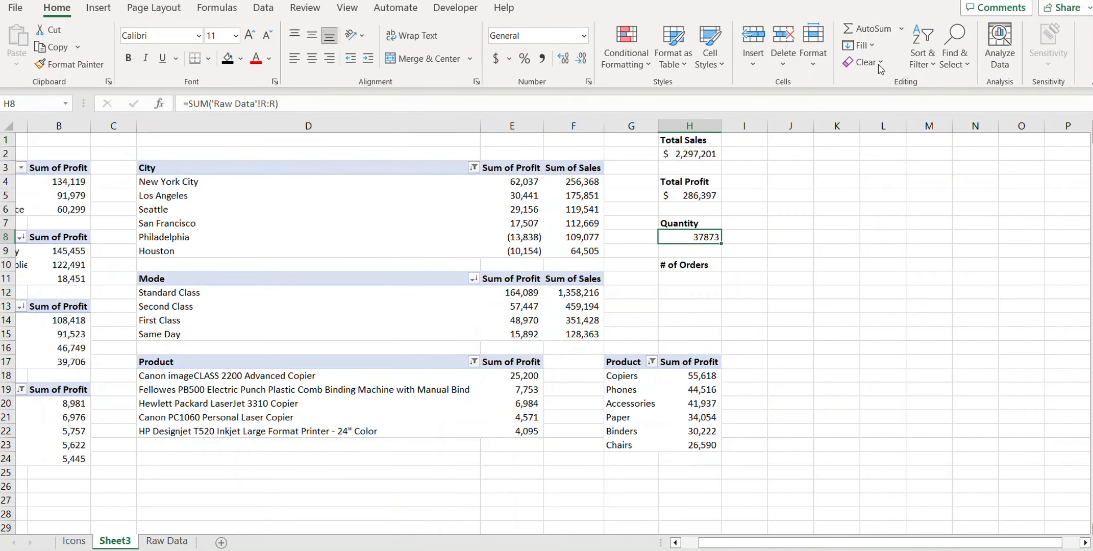
click(542, 58)
click(580, 58)
click(580, 58)
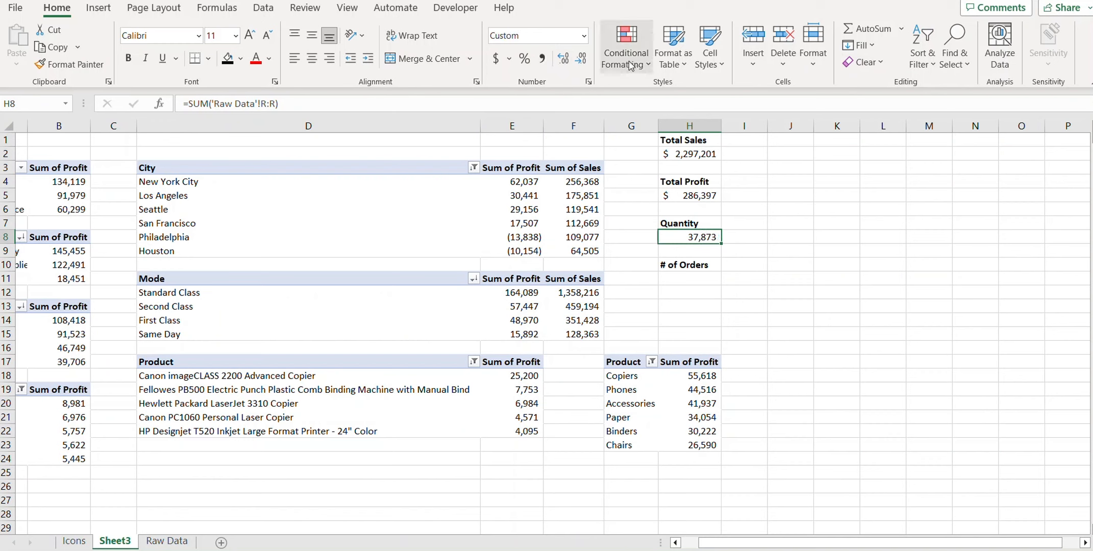
In cell H11 under # of Orders, count the non-empty cells of Raw Data column Q:Q with COUNTA
key(Down)
key(Down)
key(Down)
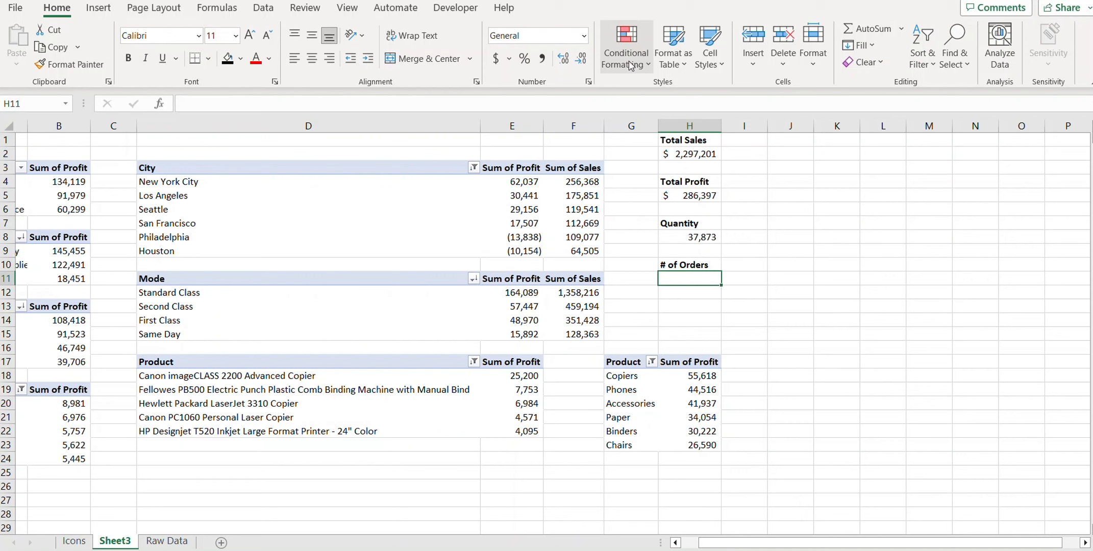
text(=coun)
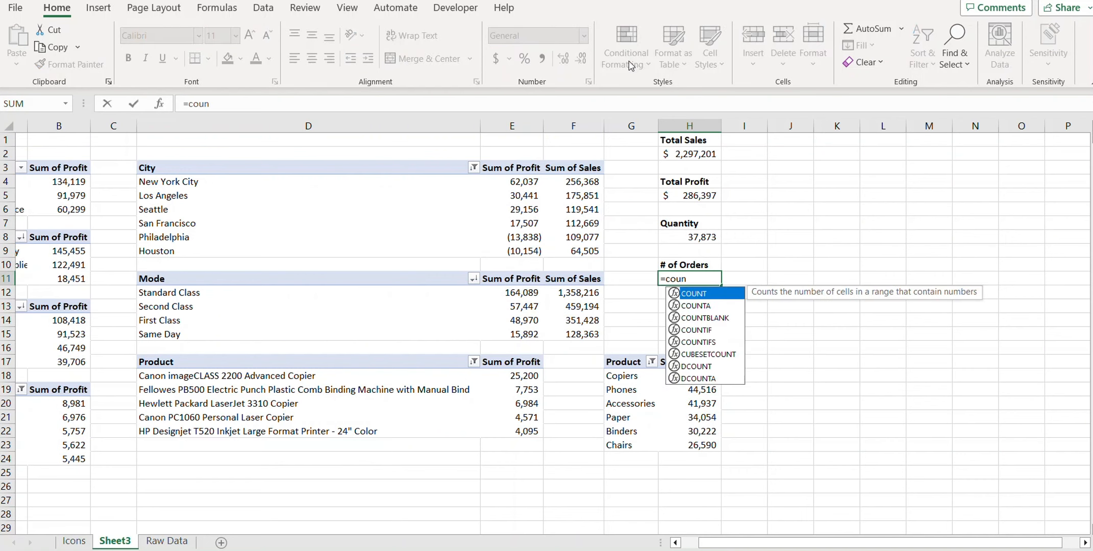
text(ta()
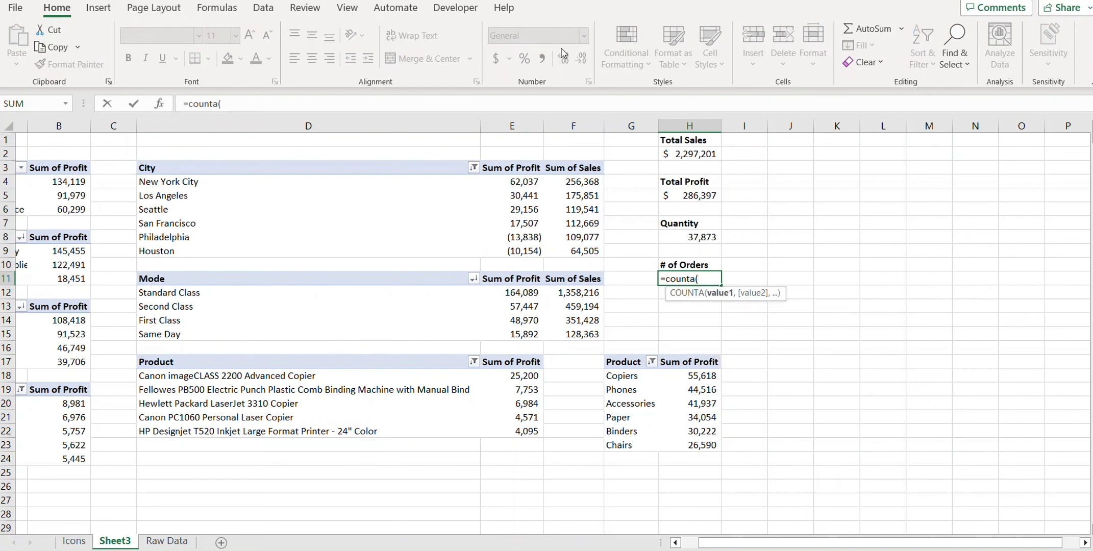
click(167, 541)
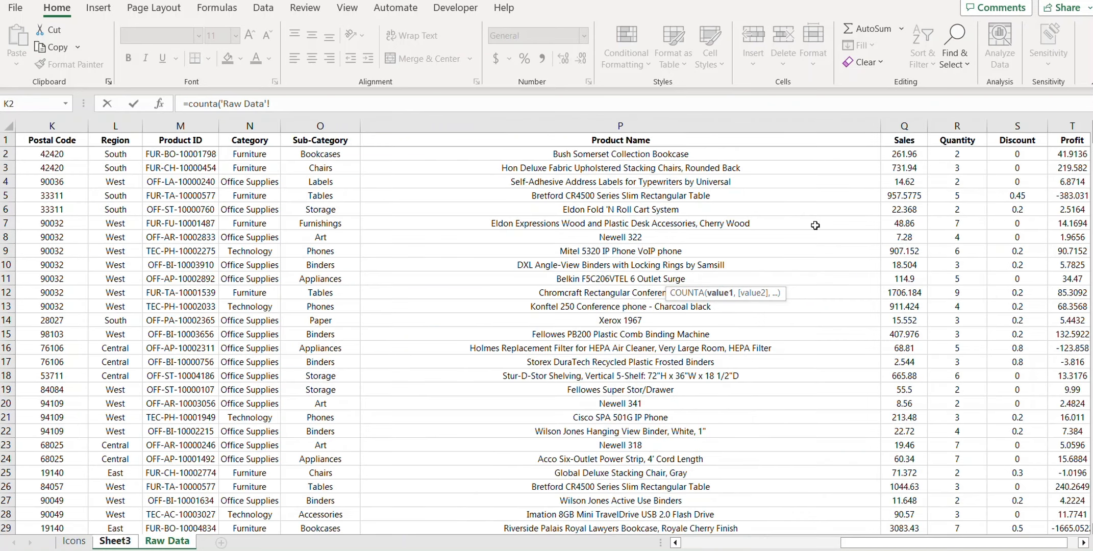
click(916, 132)
text())
key(Return)
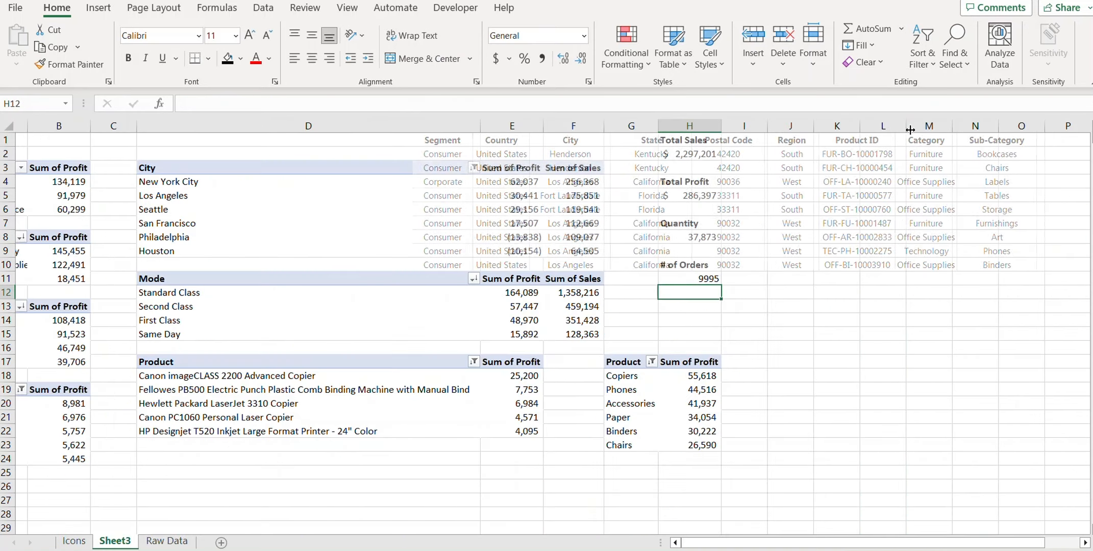
key(Up)
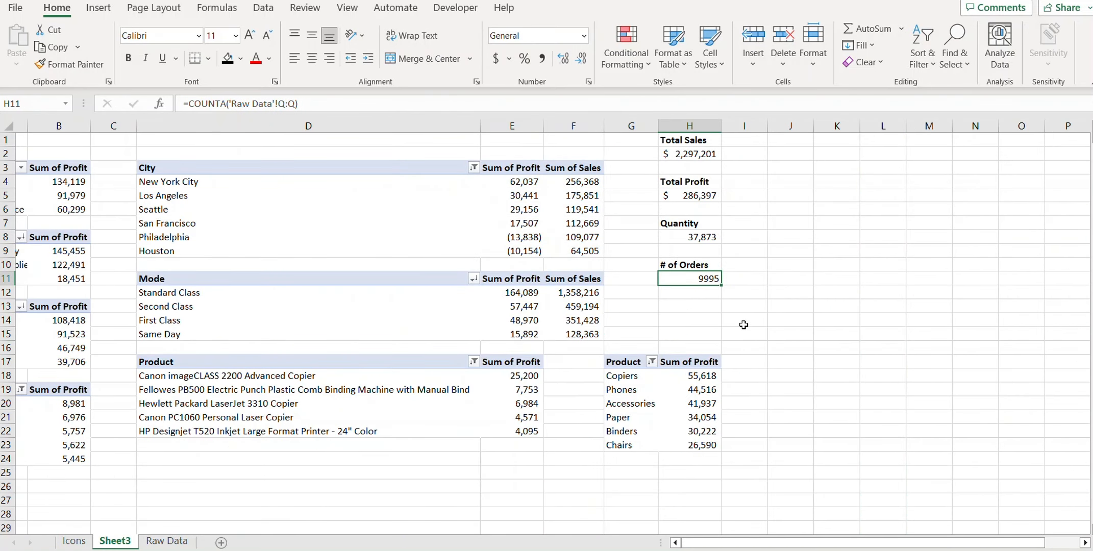
Exclude the Raw Data header row from the order count by subtracting 1 in the H11 formula
click(167, 541)
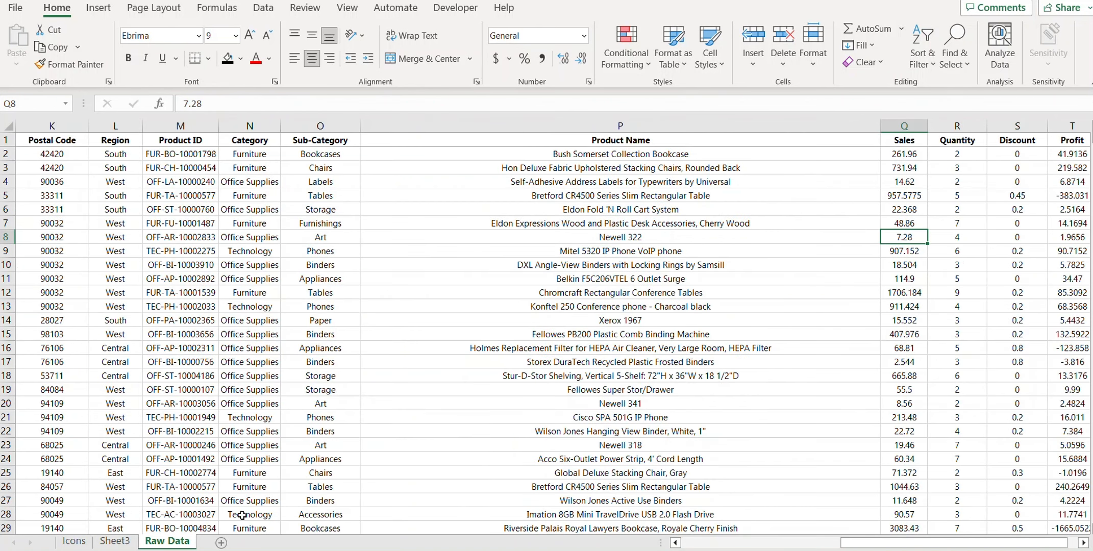
click(111, 545)
click(689, 279)
click(410, 100)
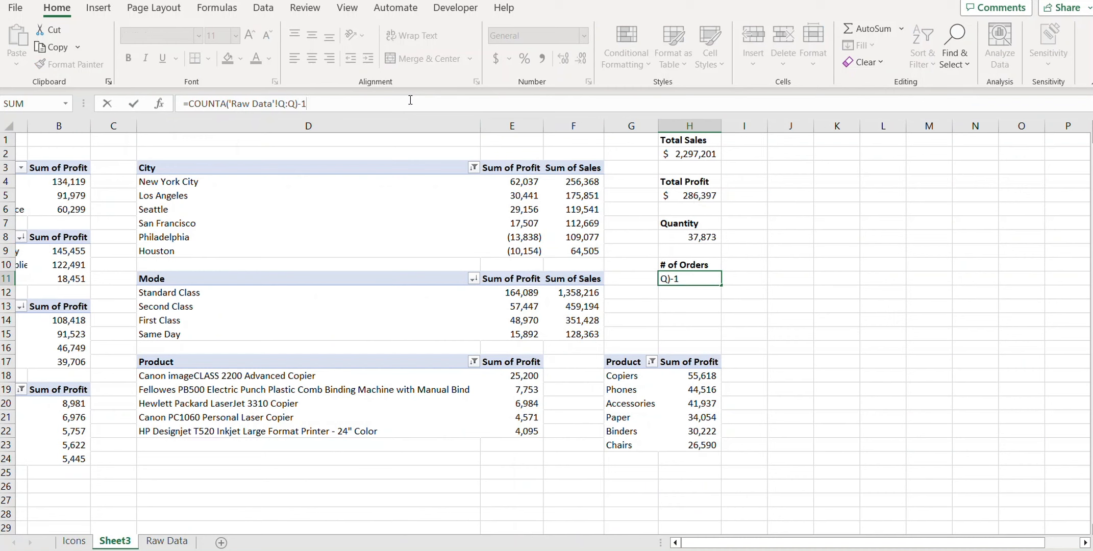
key(Return)
key(Up)
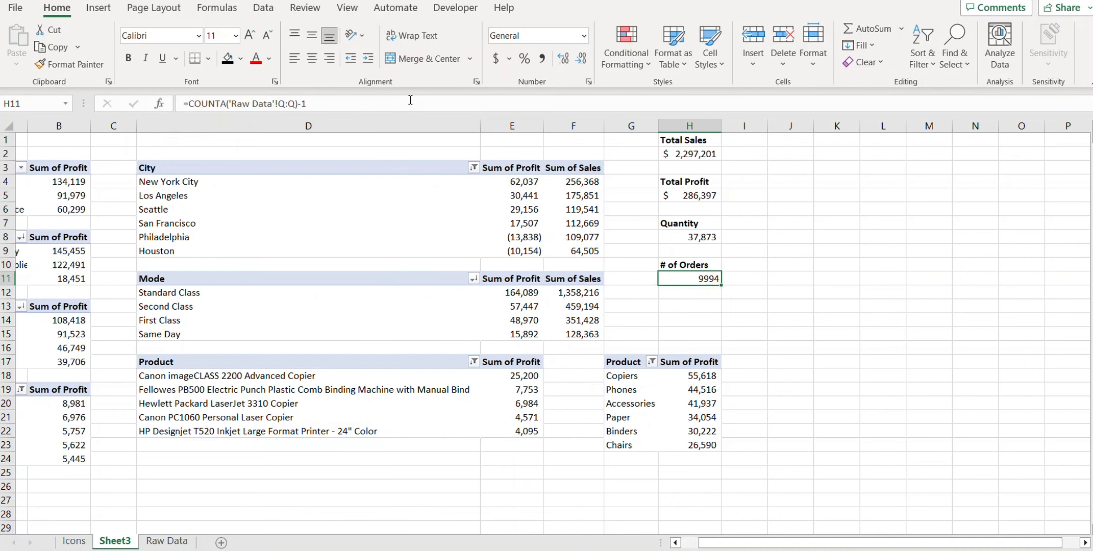
Rename the sheet holding the pivot tables and totals as Working
right_click(117, 542)
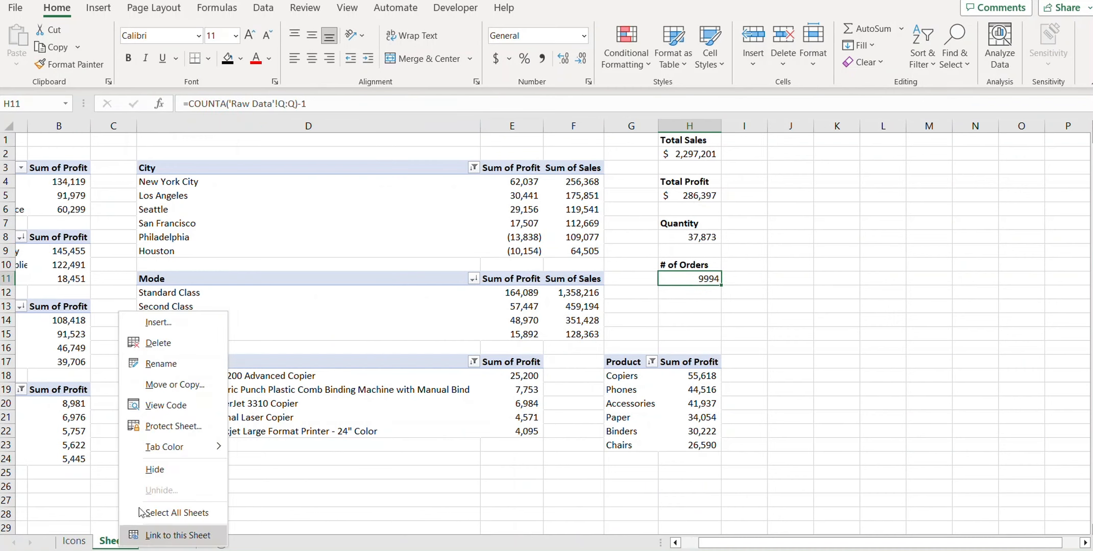
click(180, 360)
text(Working)
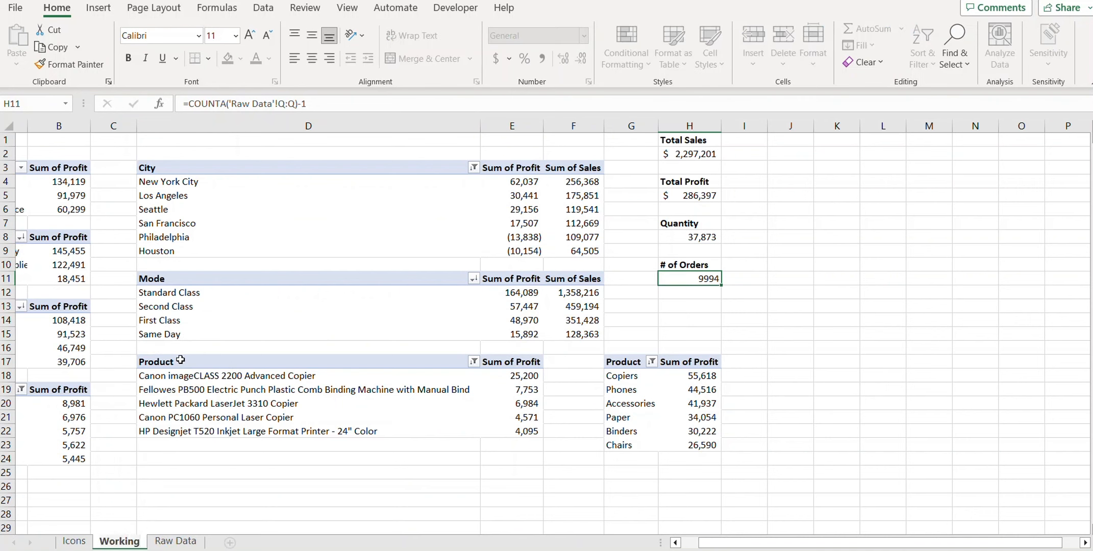
key(Return)
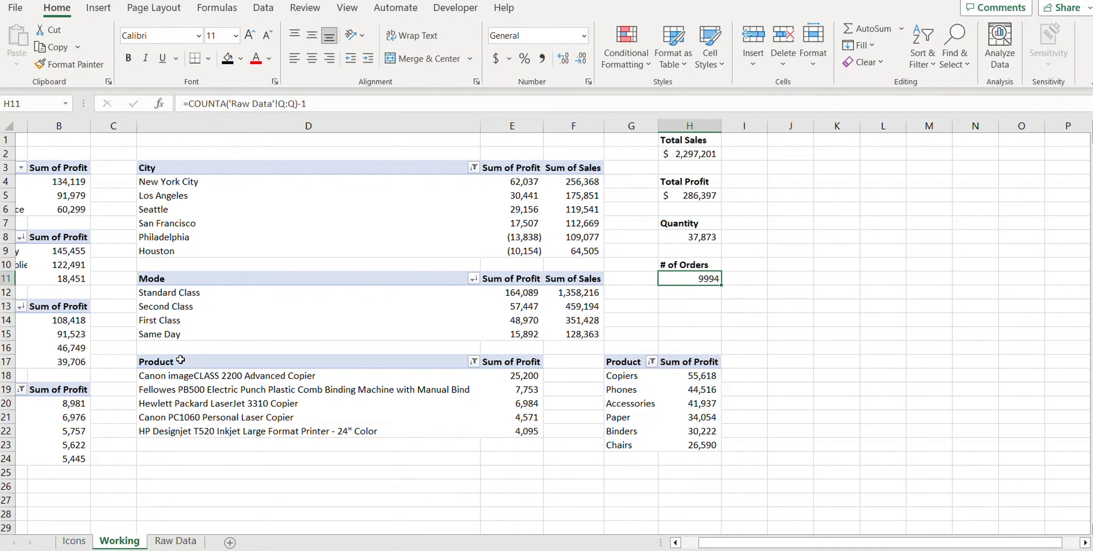
click(783, 343)
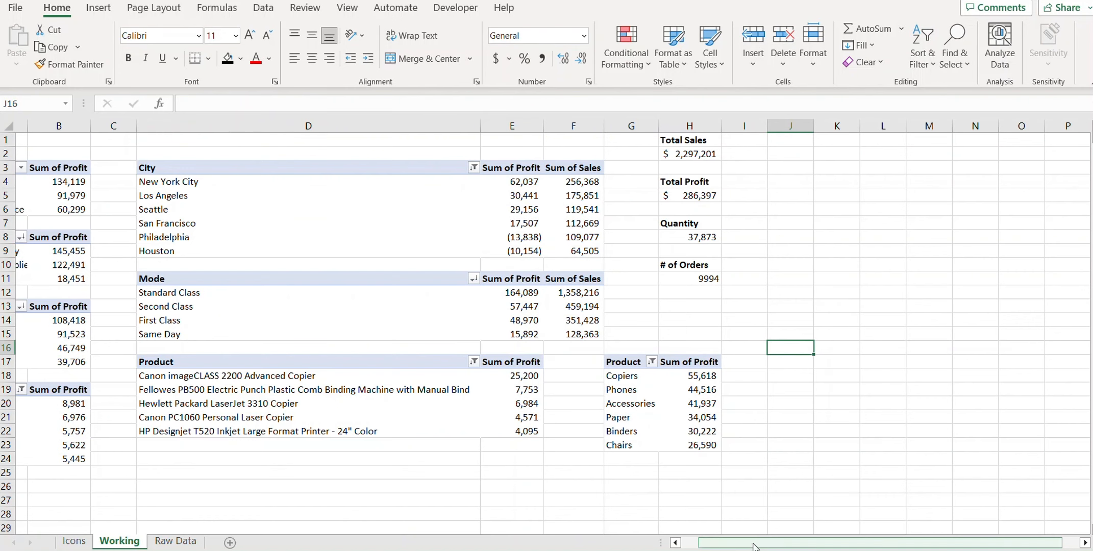
scroll(754, 545, left, 2)
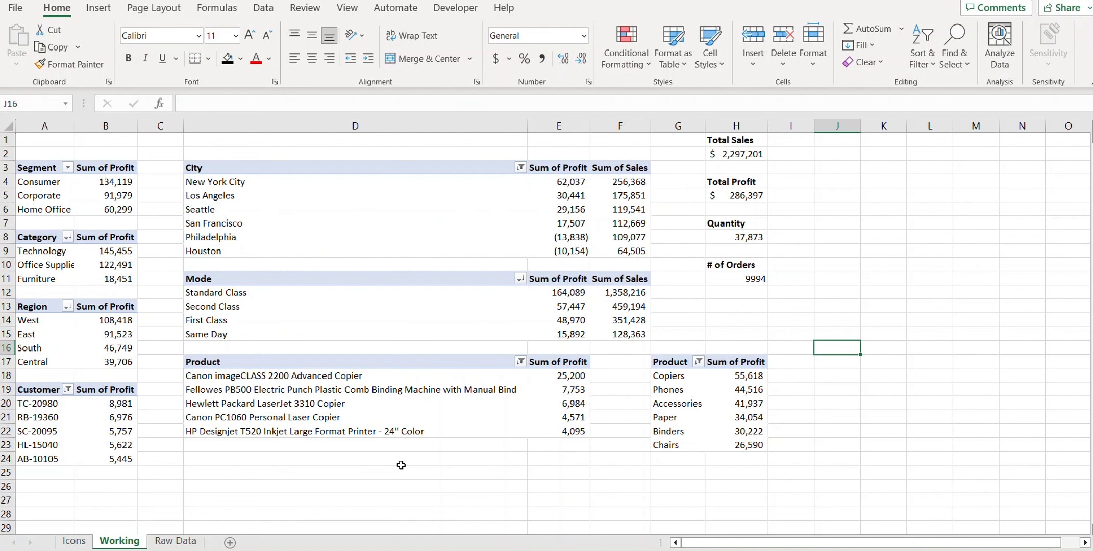
Add a new worksheet after Working and name it Dashboard
click(230, 543)
right_click(230, 542)
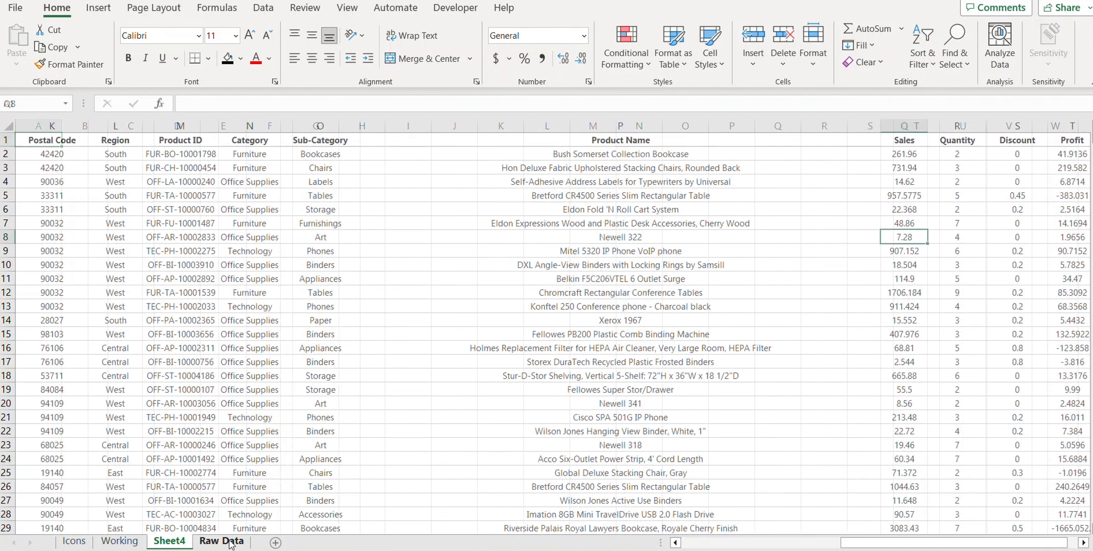
click(176, 543)
click(176, 544)
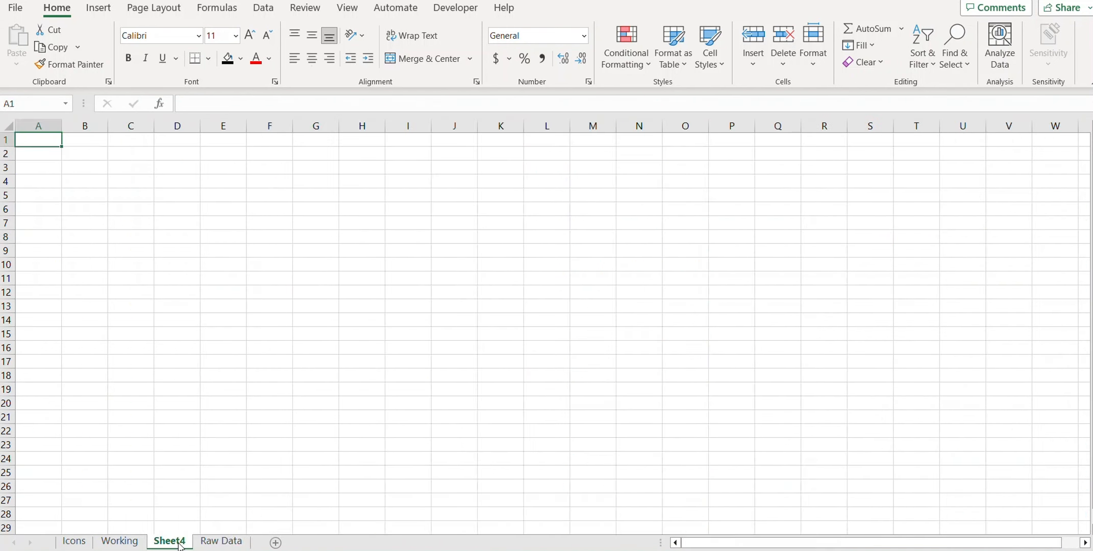
right_click(179, 542)
click(220, 360)
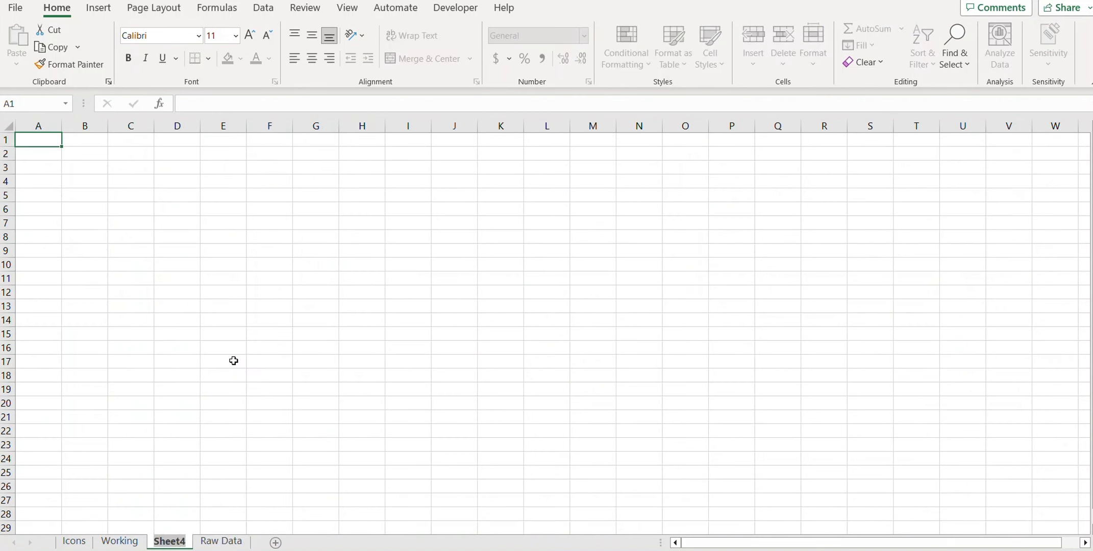
text(Dashboard)
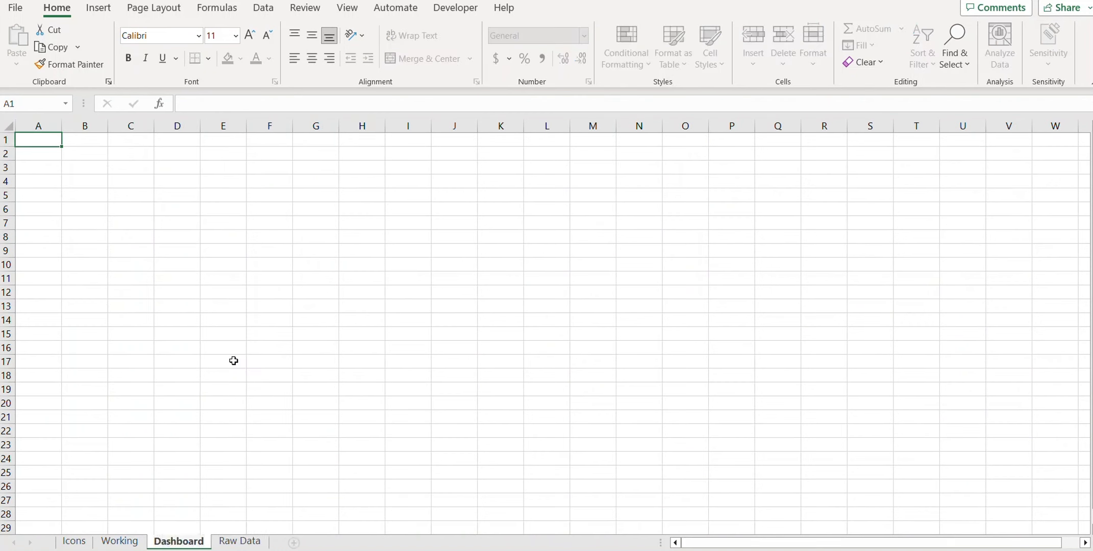
key(Return)
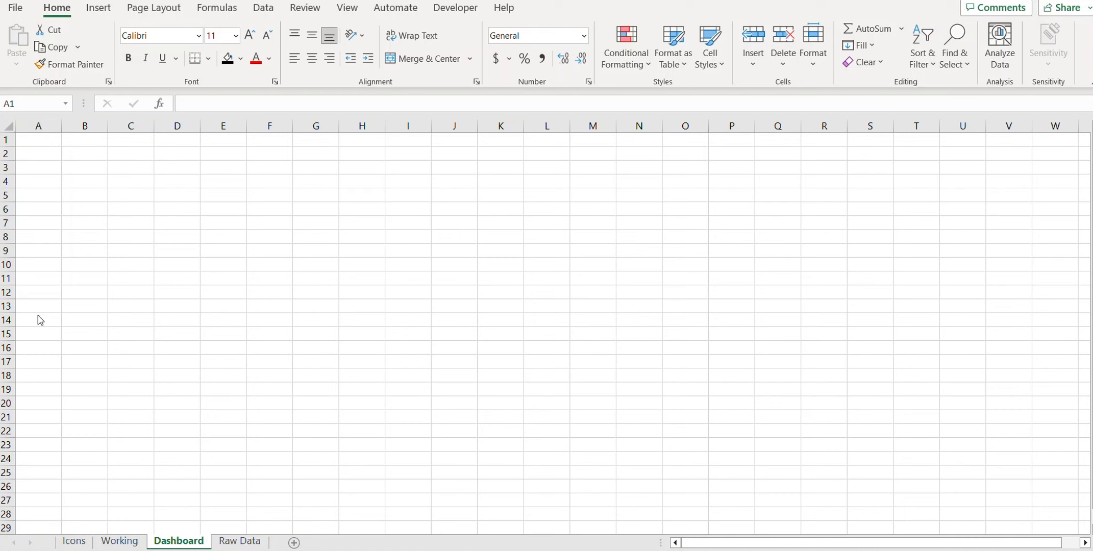
Fill the range A1:S38 of the Dashboard sheet with black
key(shift+Right)
key(shift+Right)
key(shift+Right)
key(shift+Right)
key(shift+Right)
key(shift+Right)
key(shift+Right)
key(shift+Right)
key(shift+Right)
key(shift+Right)
key(shift+Right)
key(shift+Right)
key(shift+Right)
key(shift+Right)
key(shift+Right)
key(shift+Right)
key(shift+Right)
key(shift+Right)
key(shift+Down)
key(shift+Down)
key(shift+Down)
key(shift+Down)
key(shift+Down)
key(shift+Down)
key(shift+Down)
key(shift+Down)
key(shift+Down)
key(shift+Down)
key(shift+Down)
key(shift+Down)
key(shift+Down)
key(shift+Down)
key(shift+Down)
key(shift+Down)
key(shift+Down)
key(shift+Down)
key(shift+Down)
key(shift+Down)
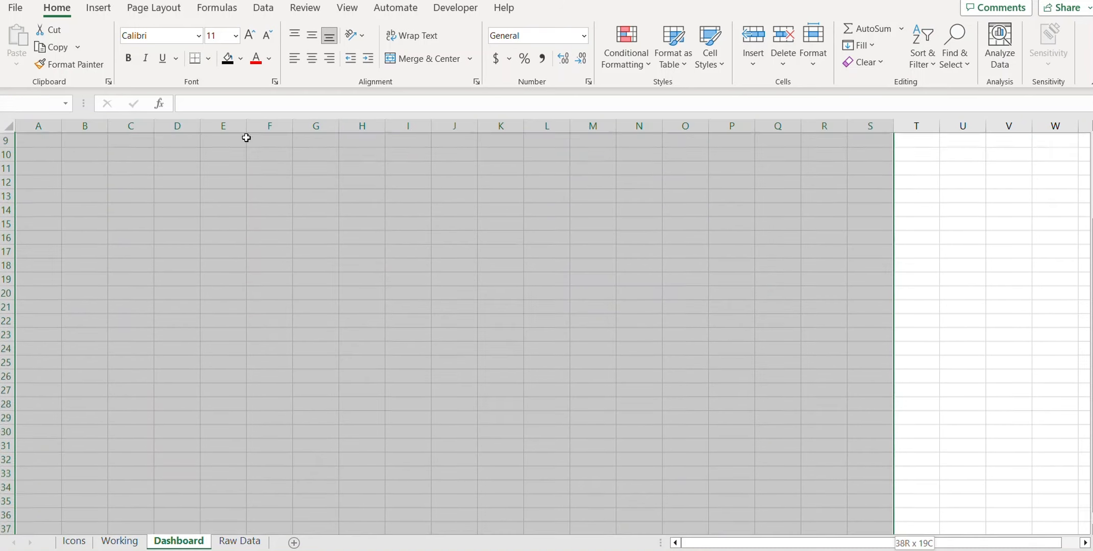
click(241, 58)
click(240, 95)
key(ctrl+Home)
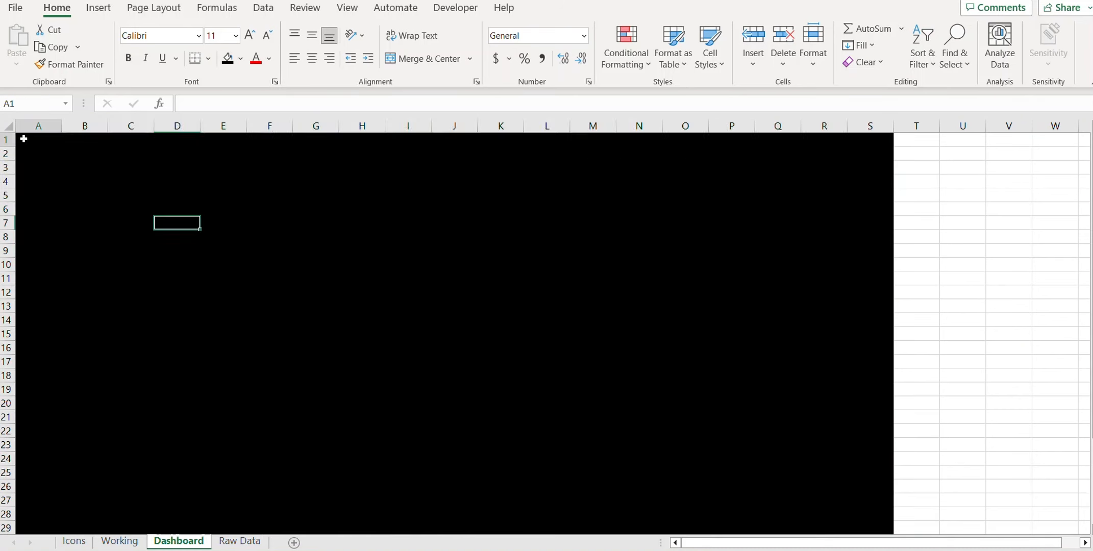
Fill the header band A1:S2 of the Dashboard sheet with a dark grey
drag(23, 139, 870, 153)
click(240, 59)
click(241, 148)
click(223, 209)
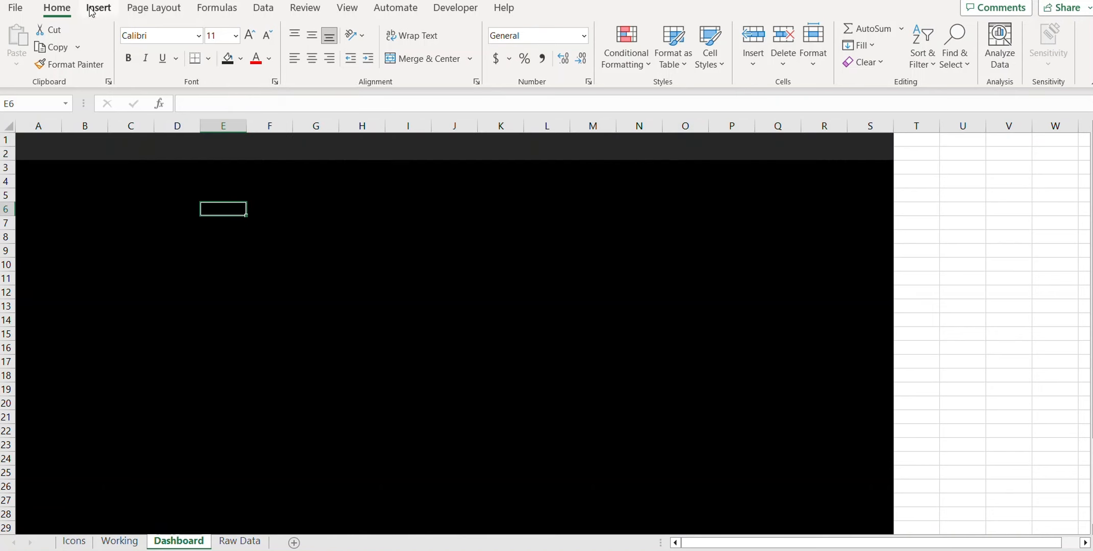
Draw a rounded rectangle about 3.48" high just below the header band, spanning columns A to D
click(93, 11)
click(224, 28)
click(267, 69)
drag(34, 176, 184, 416)
drag(129, 319, 118, 314)
drag(46, 171, 35, 171)
drag(79, 261, 81, 257)
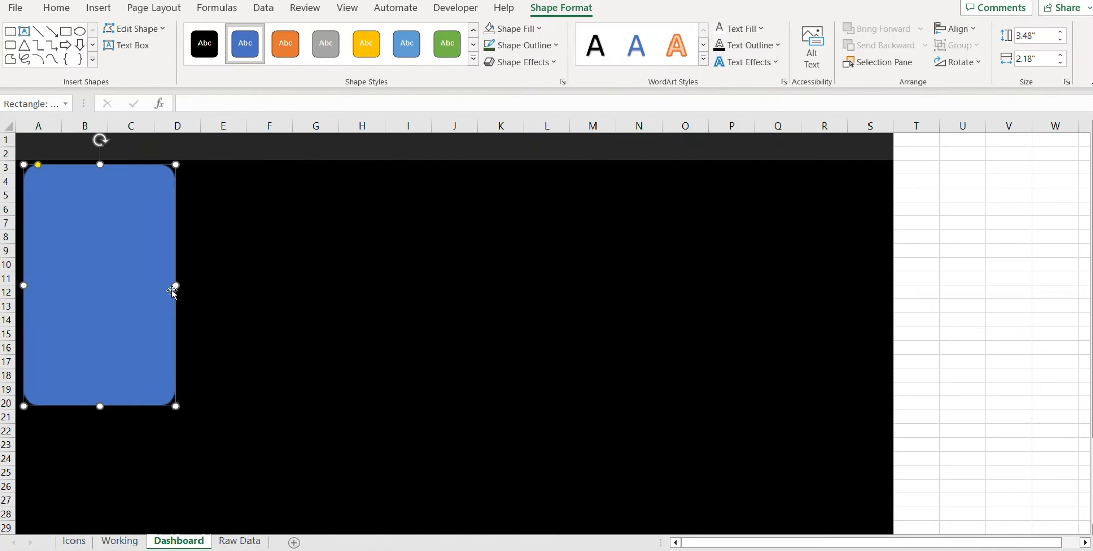
drag(175, 286, 201, 285)
Duplicate the rounded rectangle and place the copy directly beneath the first, starting at row 21
scroll(211, 295, down, 3)
key(ctrl+d)
scroll(139, 255, down, 3)
drag(151, 158, 140, 261)
drag(113, 400, 112, 392)
scroll(241, 370, up, 6)
click(239, 372)
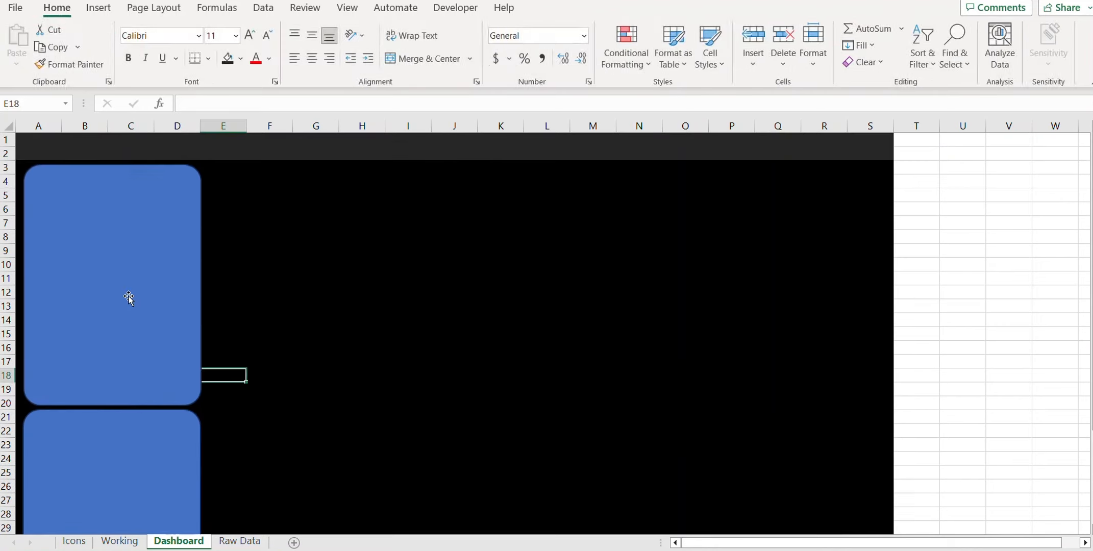
Copy the upper left panel, resize the copy to 2.19" by 6.52" across columns E to N, and place a duplicate directly beneath it
ctrl+drag(128, 298, 303, 273)
drag(295, 407, 301, 318)
drag(383, 241, 657, 250)
key(ctrl+d)
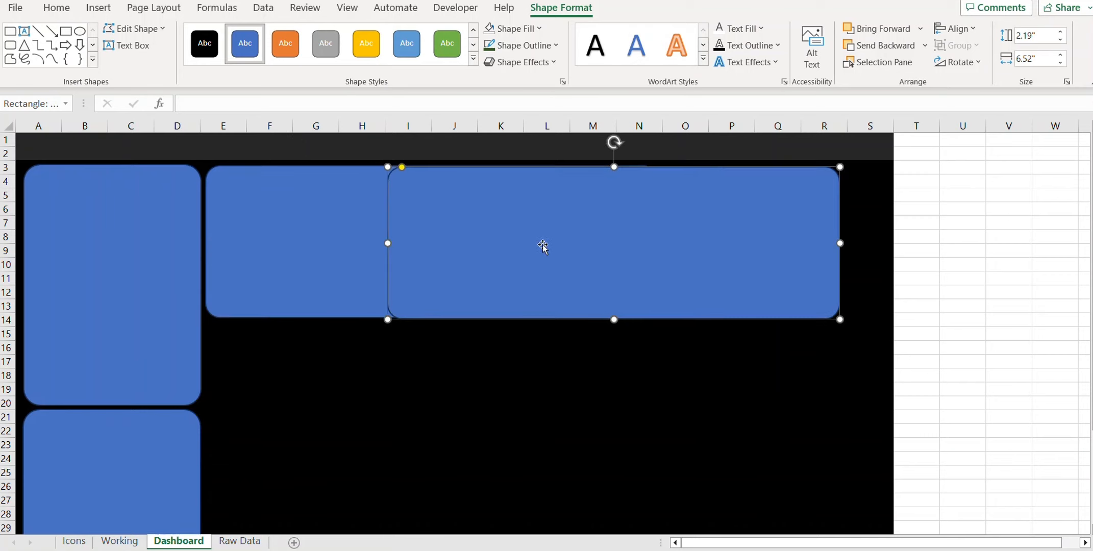
drag(542, 246, 368, 388)
Duplicate the upper wide panel, narrow the copy to about 3.09" across columns O to S, and place another copy directly beneath it
click(472, 262)
key(ctrl+d)
drag(472, 263, 731, 262)
drag(476, 253, 711, 254)
drag(812, 248, 769, 238)
drag(881, 242, 883, 242)
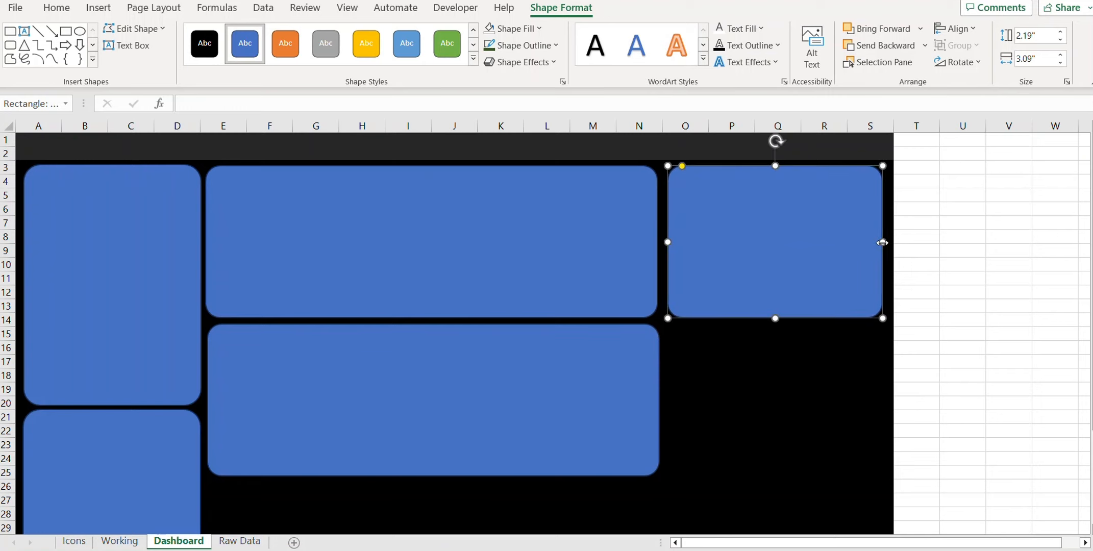
drag(772, 238, 775, 380)
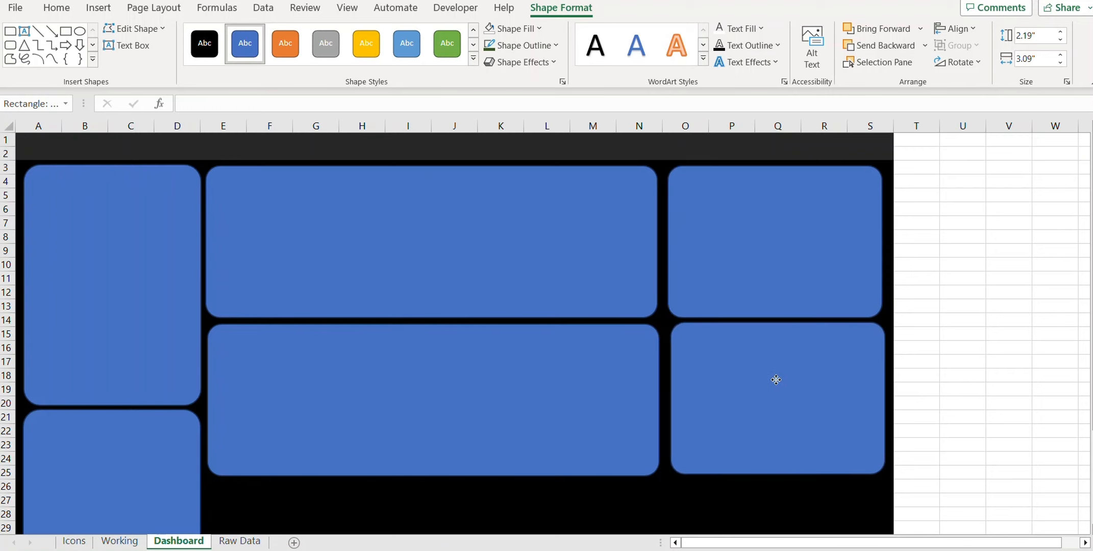
Add two side-by-side copies of the wide panel, each about 4.77" wide, below the existing middle and right panels, starting at row 26
scroll(453, 298, down, 3)
click(453, 297)
key(ctrl+d)
scroll(420, 266, down, 1)
drag(418, 265, 415, 395)
drag(671, 393, 768, 342)
scroll(957, 351, up, 2)
scroll(958, 351, up, 2)
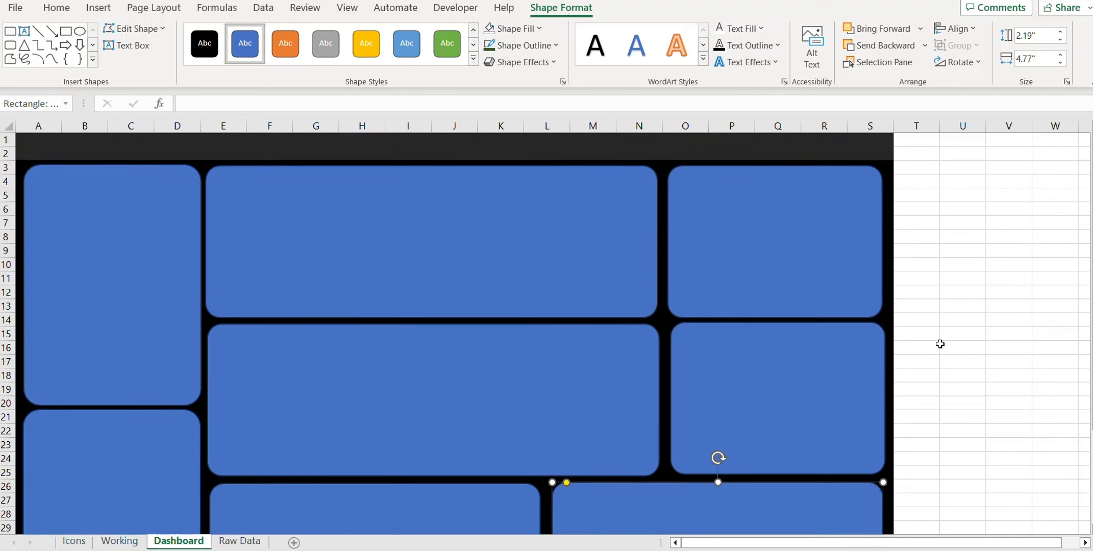
Remove the fill from all the rounded panels and give them a green outline
click(938, 324)
click(166, 253)
key(ctrl+a)
scroll(402, 401, down, 3)
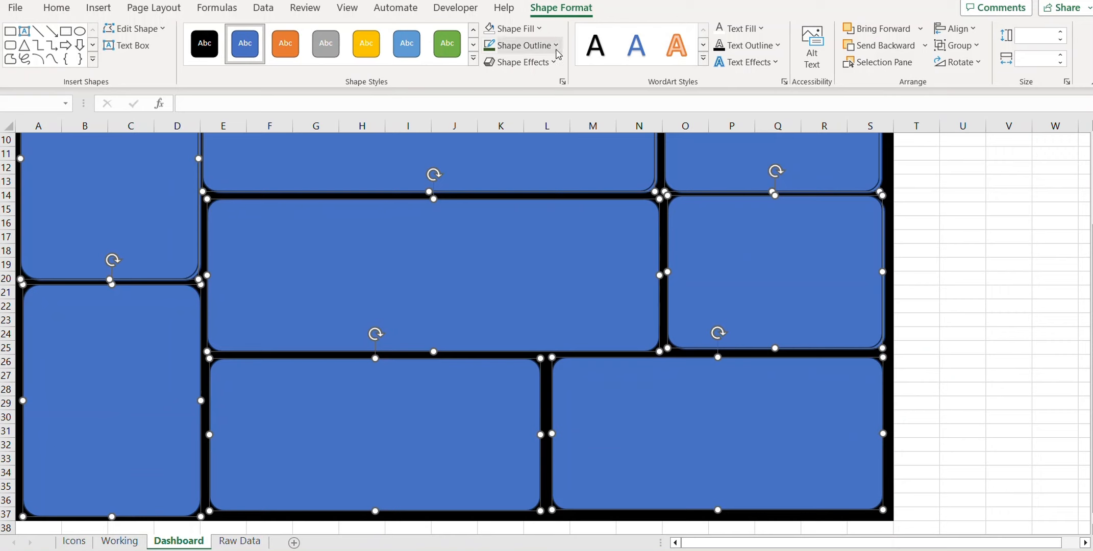
click(520, 45)
click(545, 202)
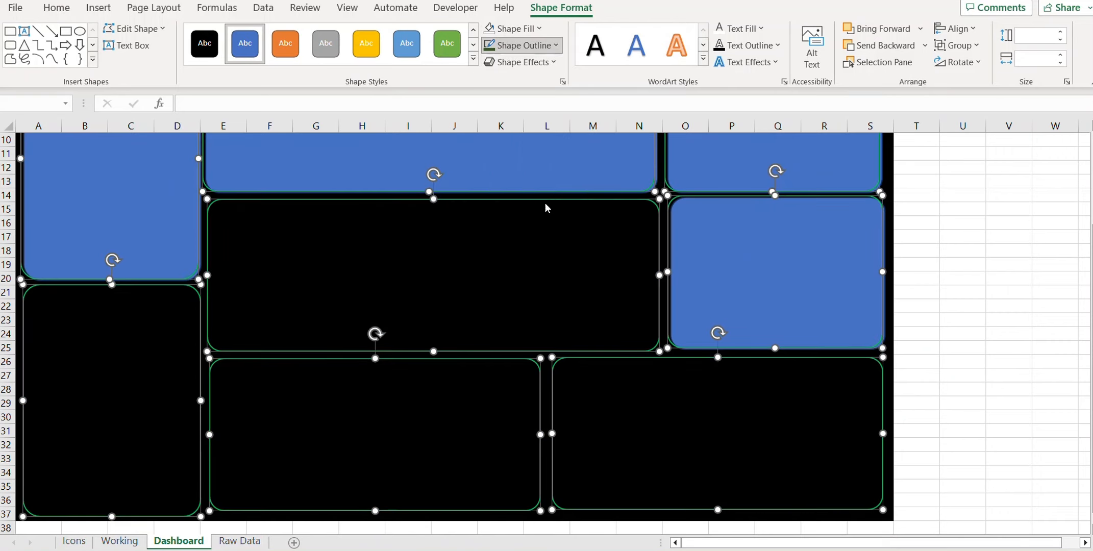
scroll(471, 244, up, 3)
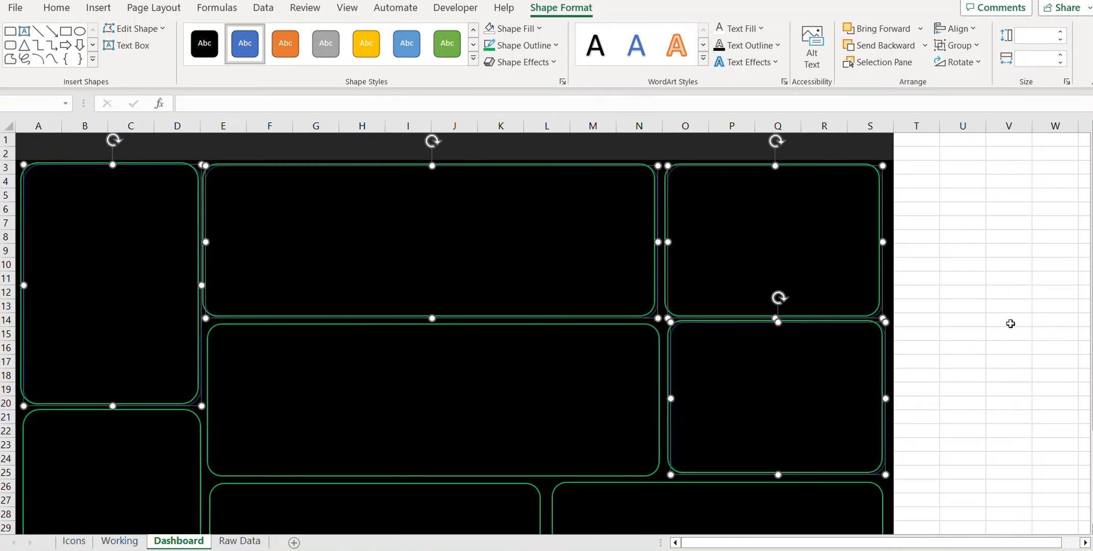
click(941, 304)
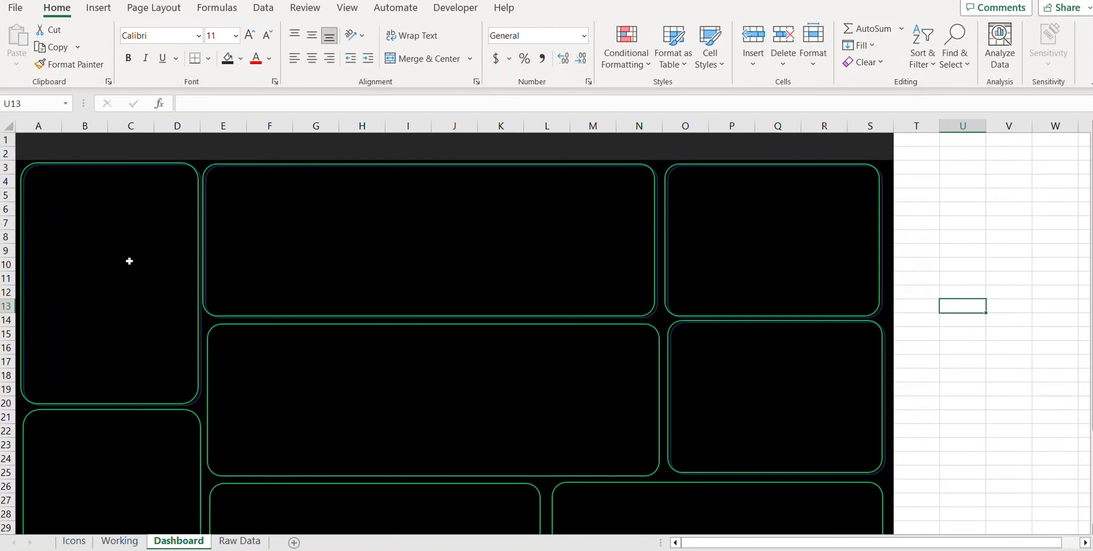
key(Up)
key(Up)
key(Up)
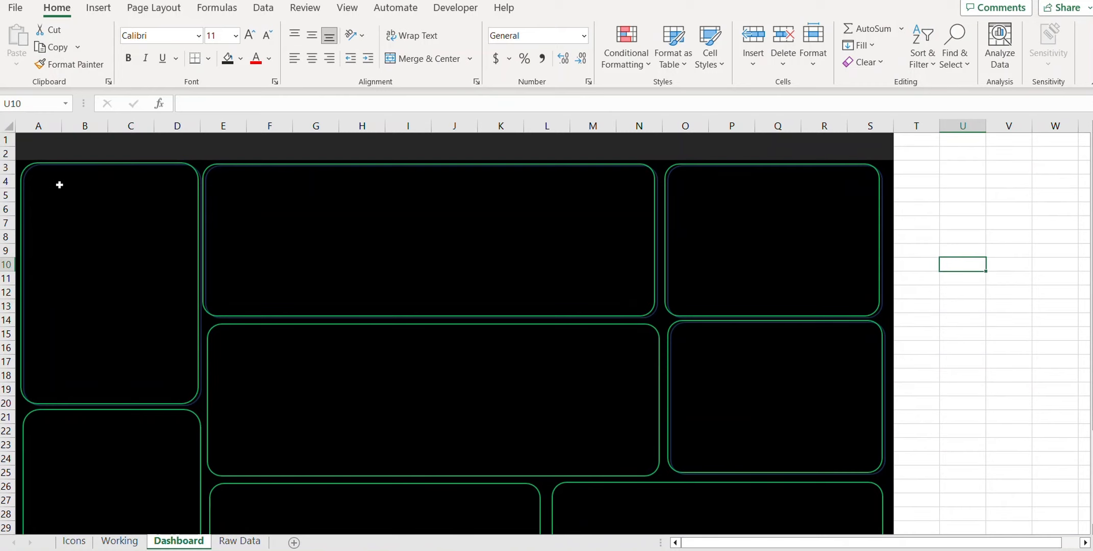
Copy the four pictures from the Icons sheet and paste them into the Dashboard sheet at cell A5
click(71, 541)
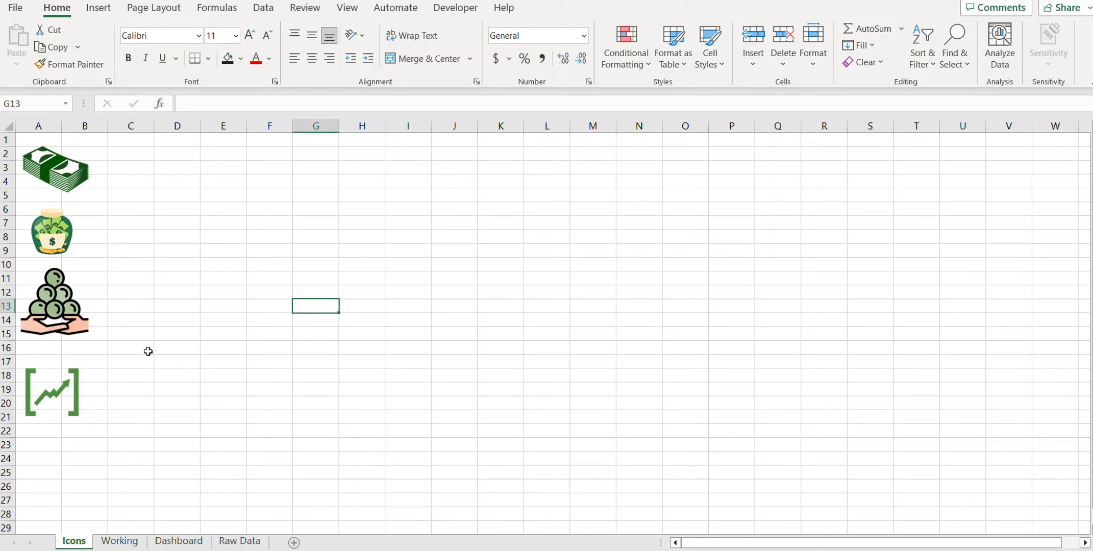
click(89, 188)
ctrl+click(59, 238)
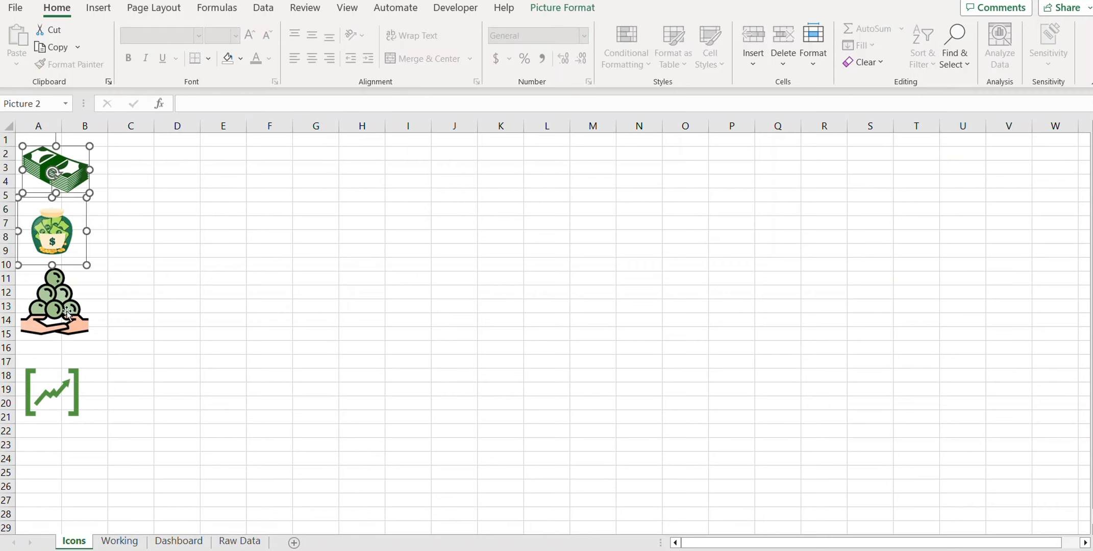
ctrl+click(61, 308)
ctrl+click(60, 404)
key(ctrl+c)
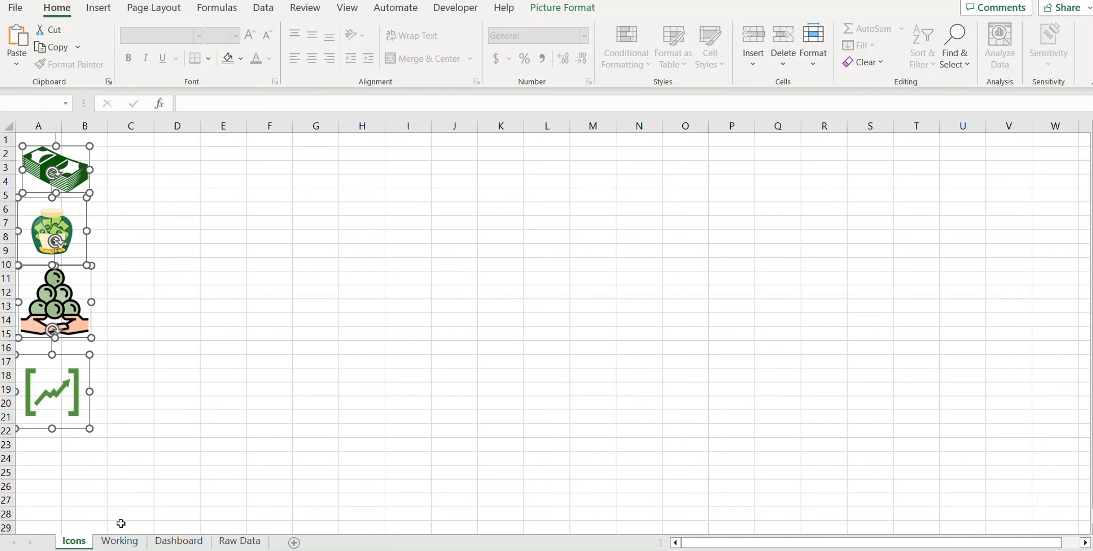
click(157, 542)
click(54, 195)
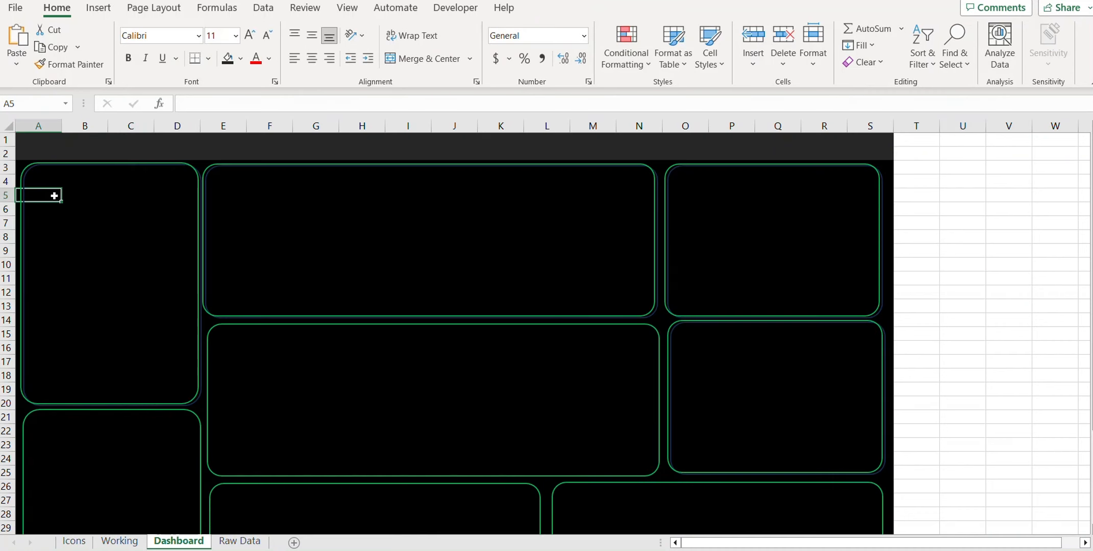
key(ctrl+v)
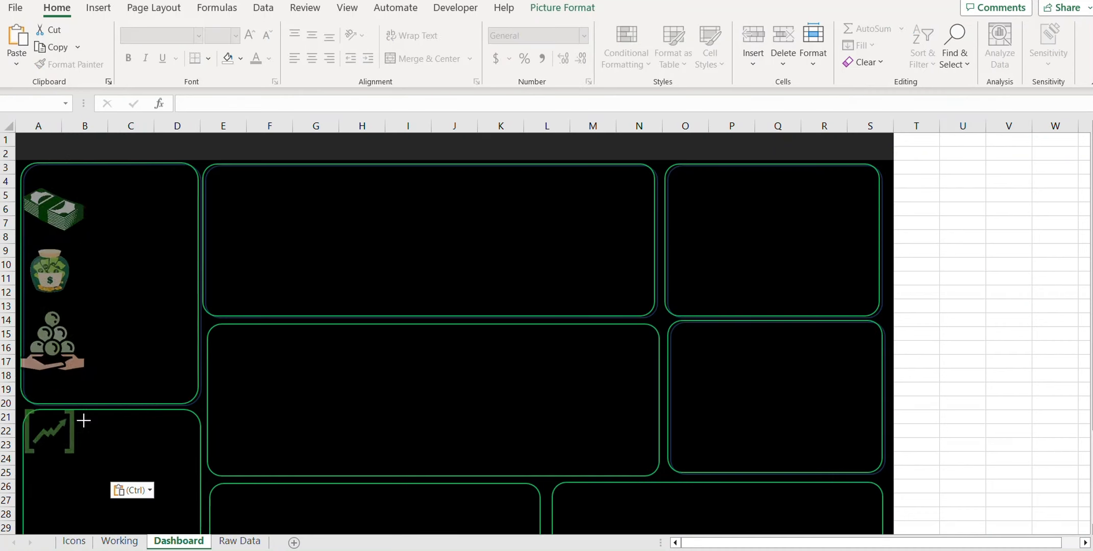
Shrink the cash icon slightly and stack the four icons down the upper left panel
drag(67, 210, 72, 191)
drag(91, 380, 103, 393)
key(ctrl+z)
click(132, 280)
click(66, 193)
drag(92, 214, 87, 210)
drag(58, 254, 57, 247)
drag(57, 327, 56, 315)
drag(56, 414, 57, 376)
Align the cash, money jar, hands and chart icons to a common vertical centre line
click(56, 192)
ctrl+click(54, 245)
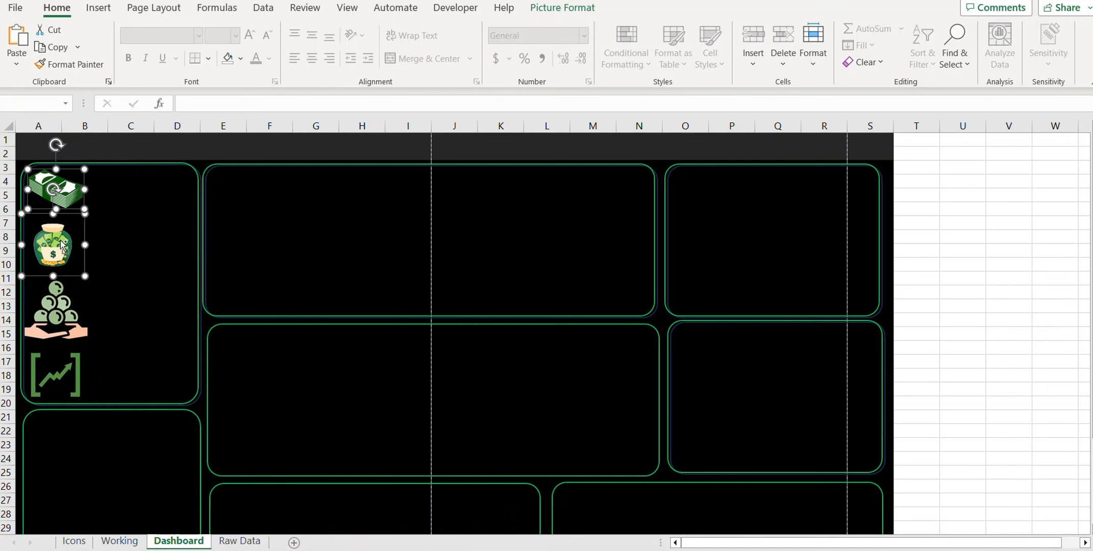
ctrl+click(57, 311)
ctrl+click(60, 365)
click(573, 11)
click(873, 29)
click(901, 66)
click(130, 264)
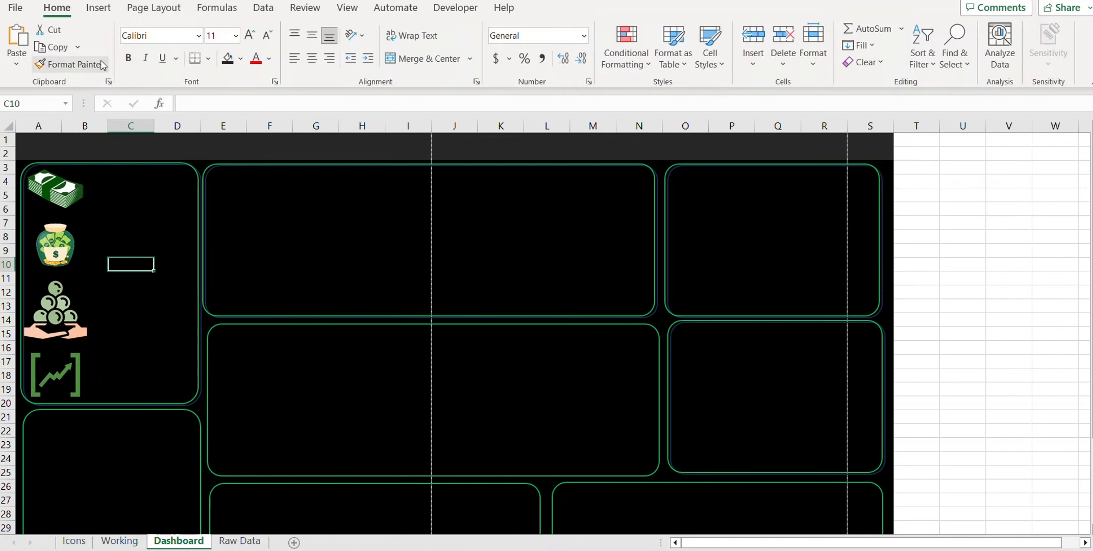
Draw a rounded rectangle about 0.6" high and 1.32" wide beside the cash icon
click(99, 10)
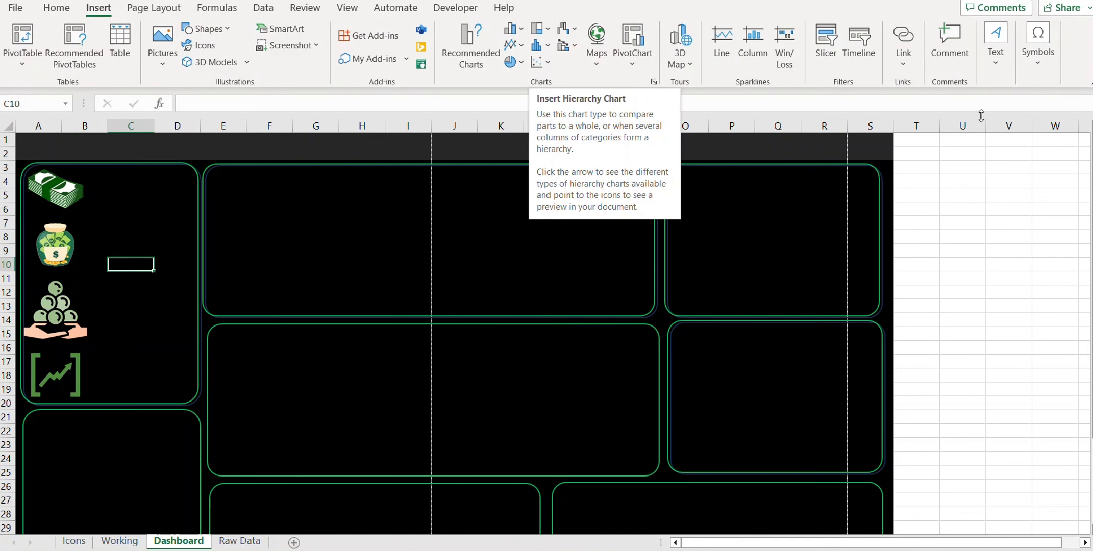
click(1000, 66)
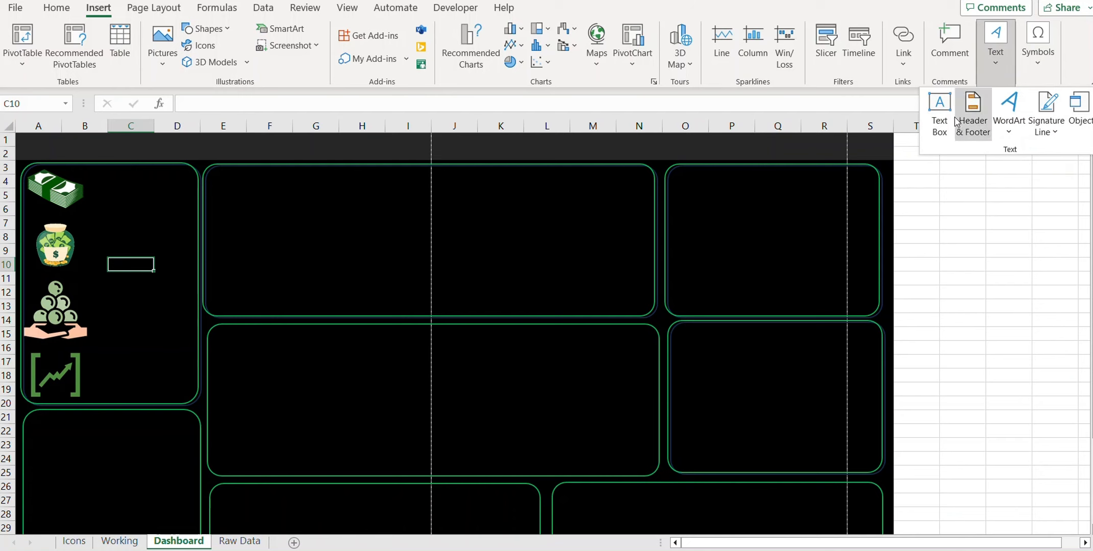
click(229, 34)
click(229, 34)
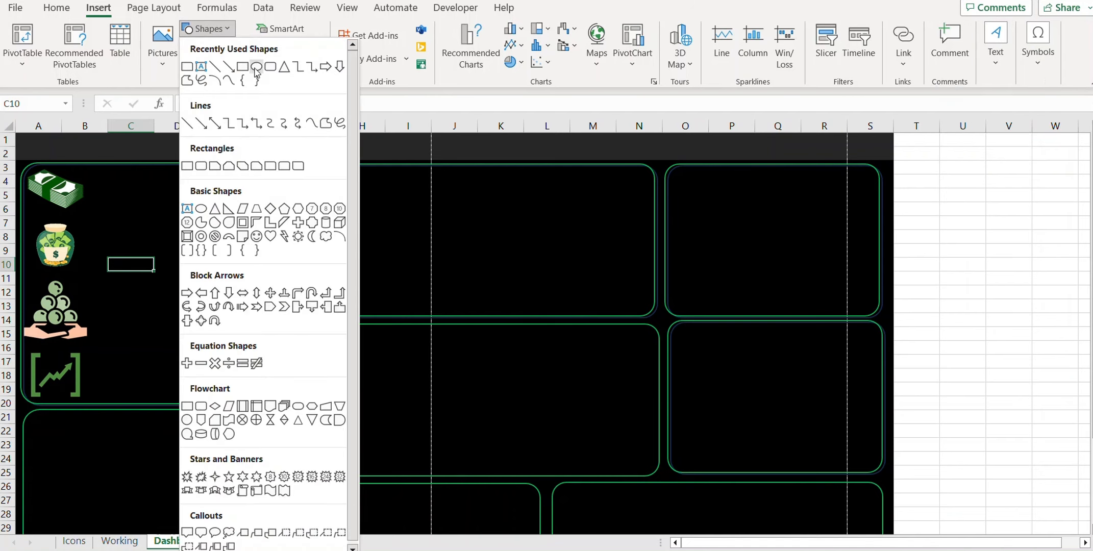
click(269, 66)
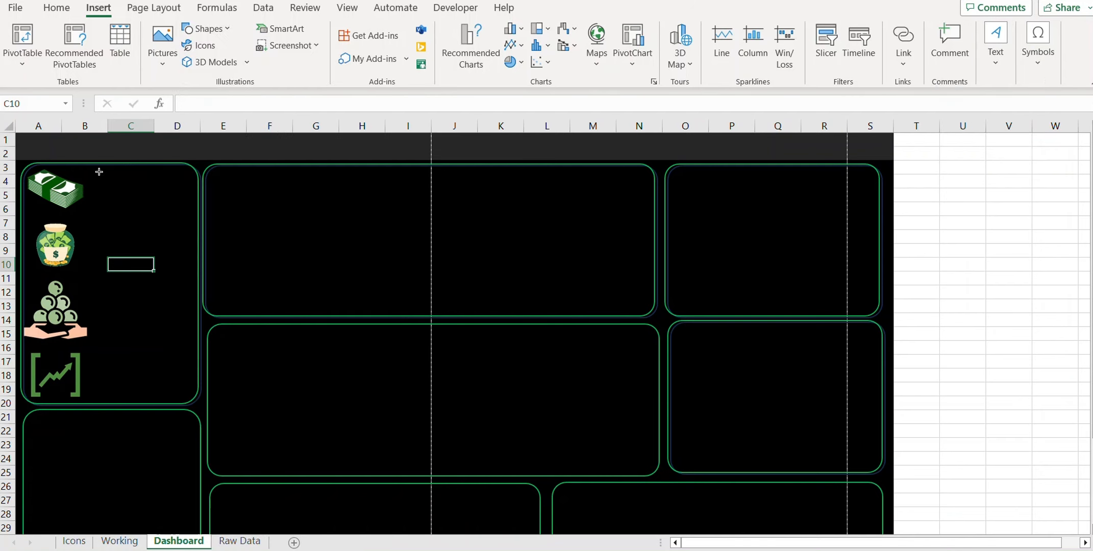
mouse_move(99, 172)
mouse_down()
mouse_move(156, 209)
mouse_move(186, 210)
mouse_move(150, 207)
mouse_move(187, 213)
mouse_move(167, 196)
mouse_up()
Remove the fill from the small rectangle beside the cash icon and give it a green outline
click(538, 29)
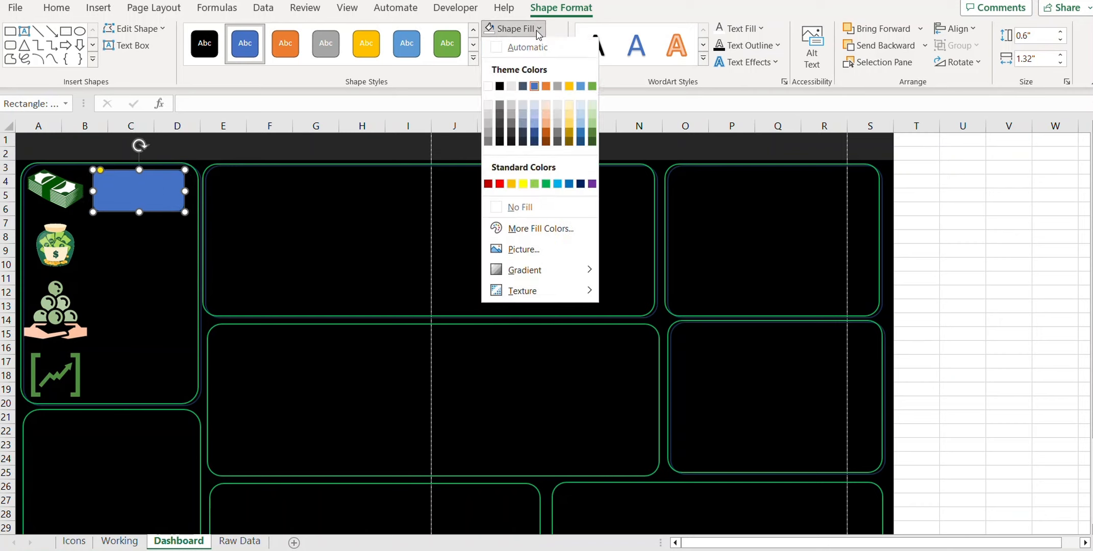
click(530, 210)
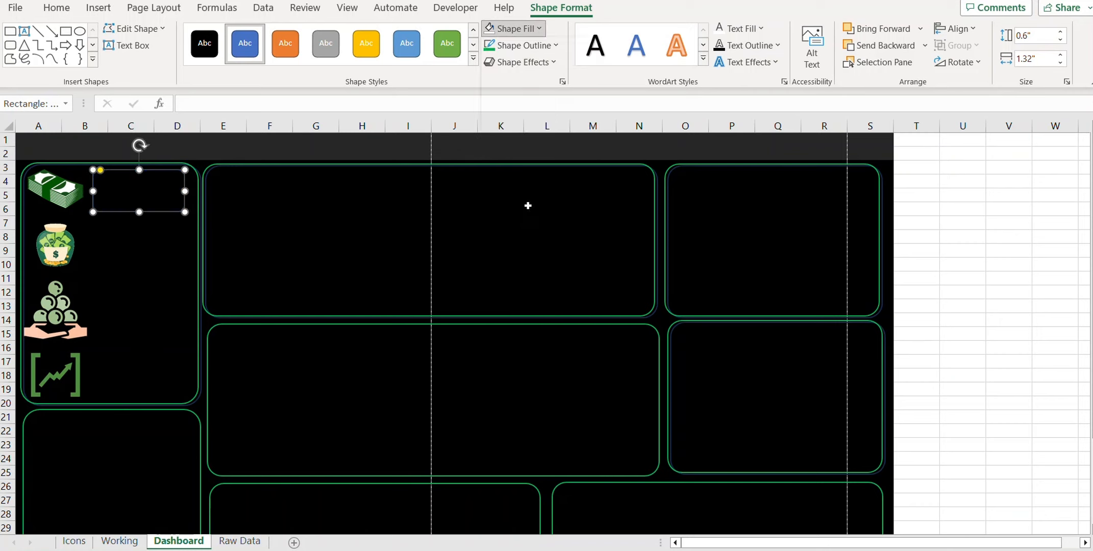
click(556, 46)
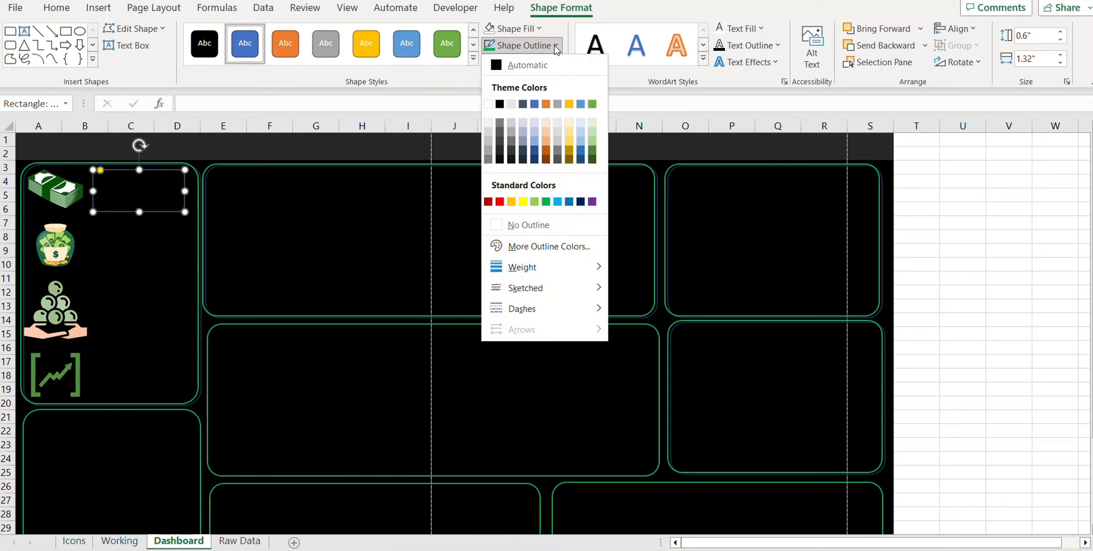
click(545, 202)
click(171, 265)
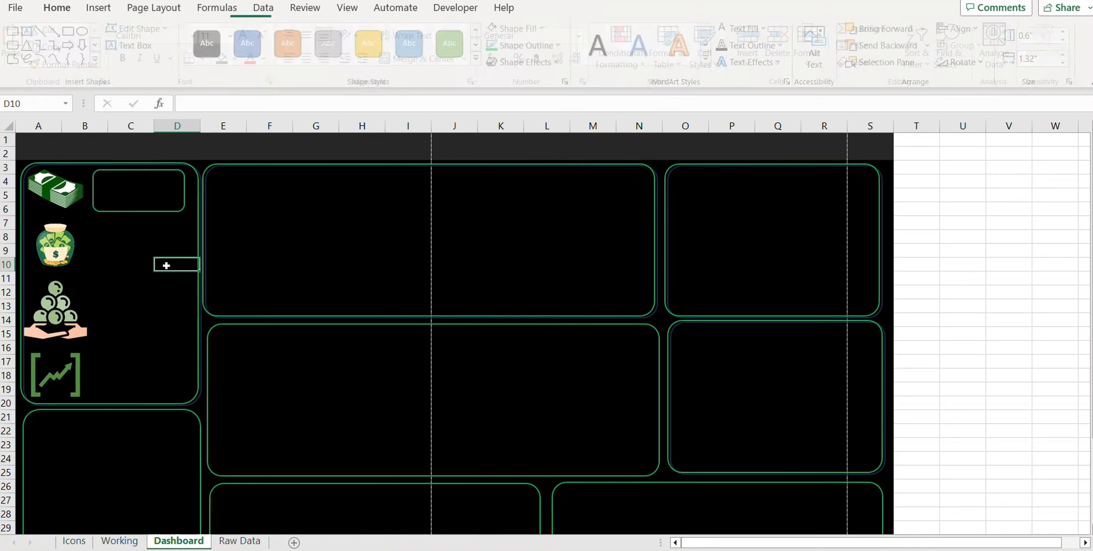
Link the text of the small rectangle beside the cash icon to cell H2 of the Working sheet
click(144, 193)
click(172, 204)
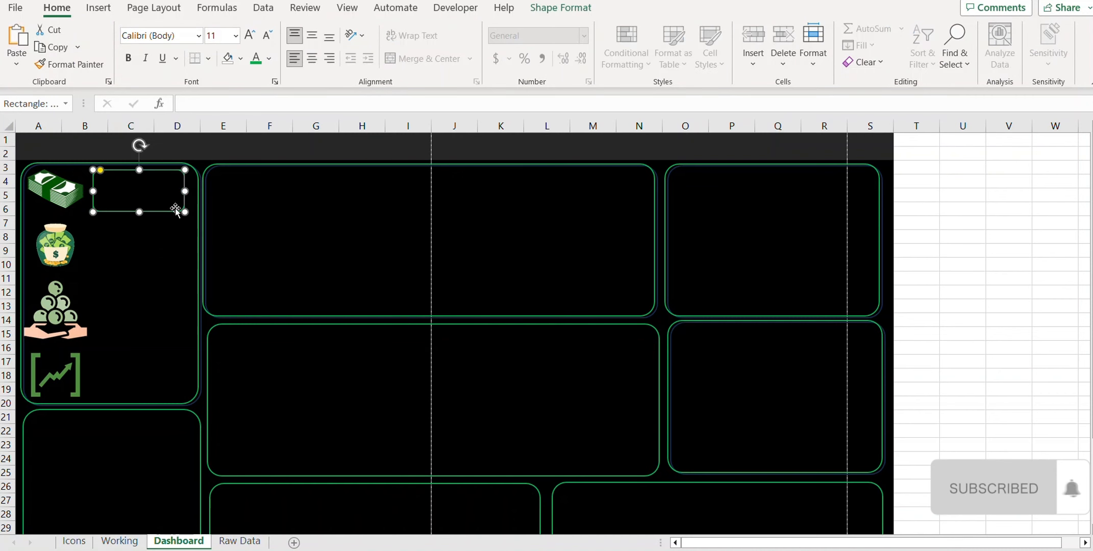
click(219, 106)
text(=)
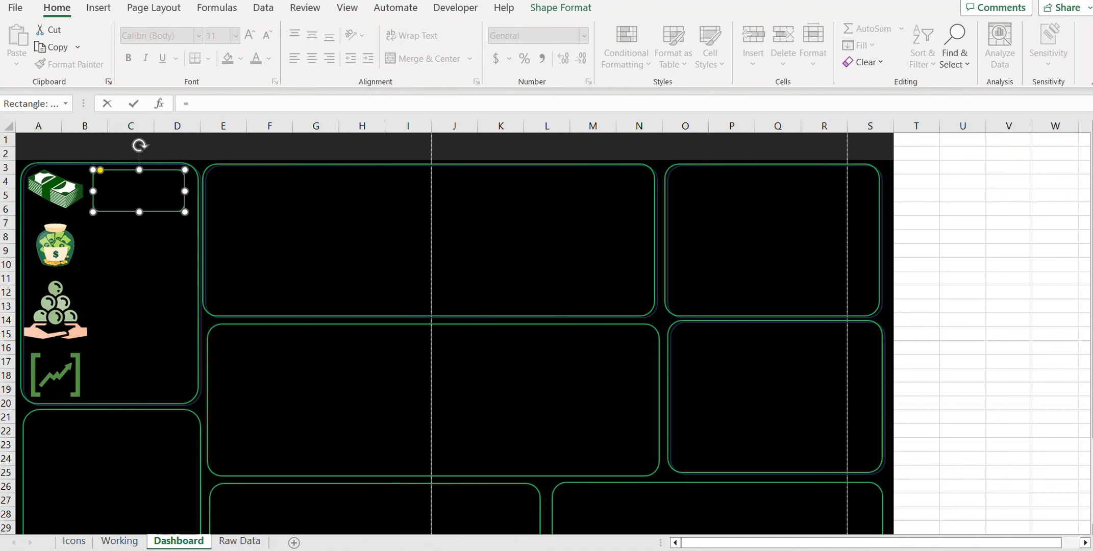
click(240, 540)
click(119, 540)
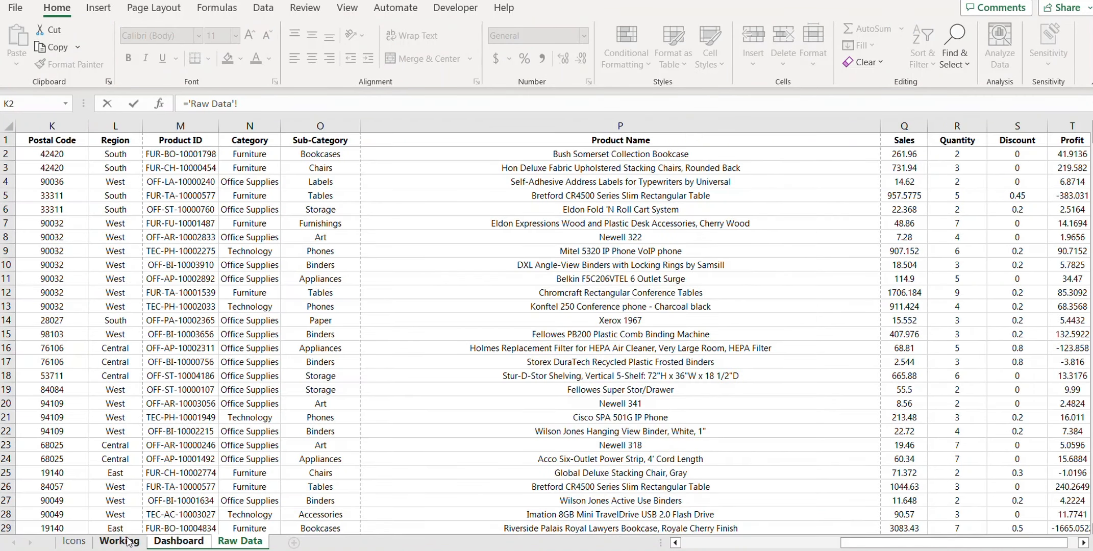
click(741, 156)
key(Return)
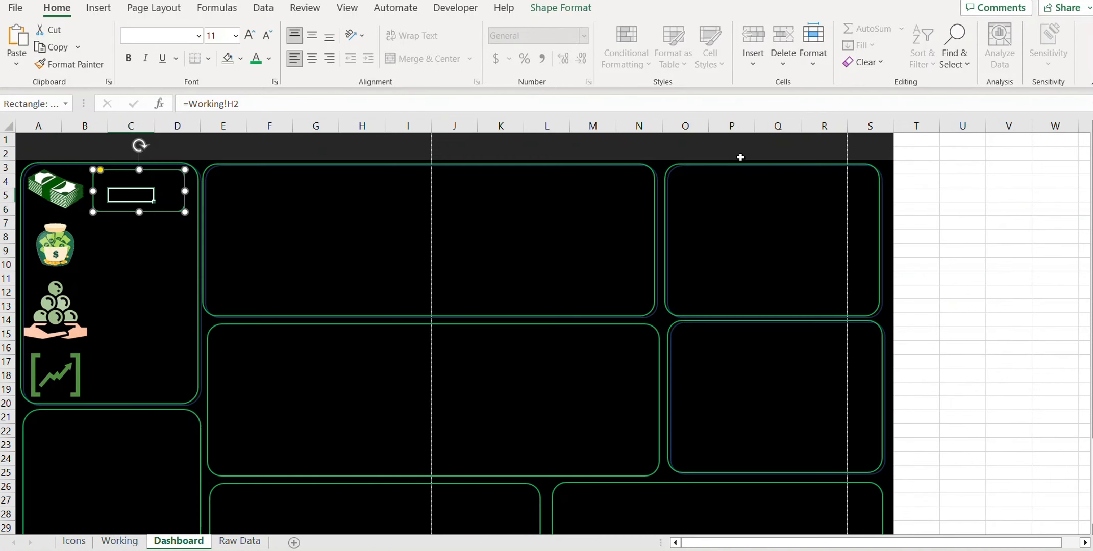
Make the linked text in the rectangle beside the cash icon white and bold
click(136, 264)
click(148, 189)
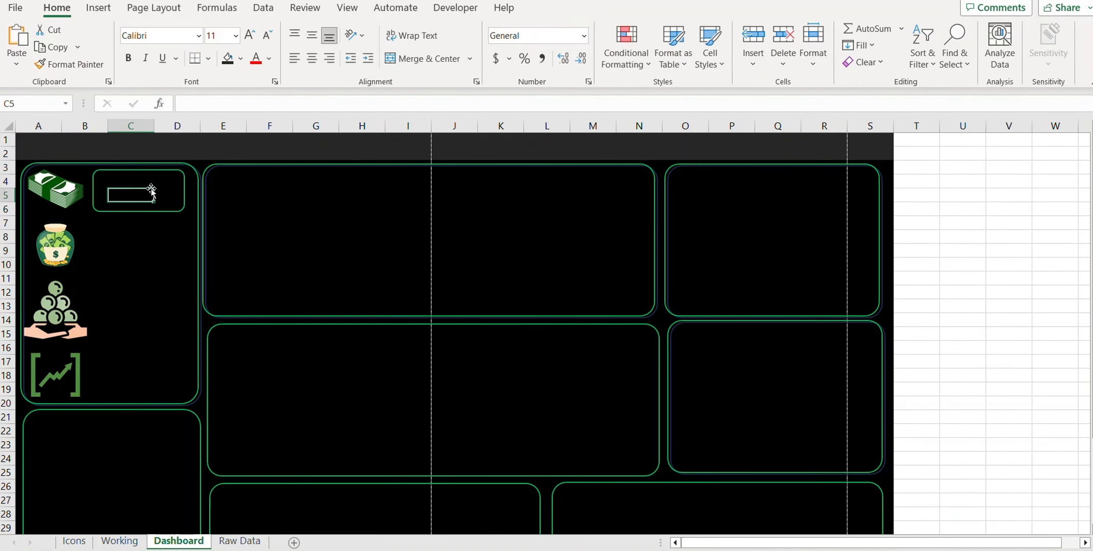
click(143, 184)
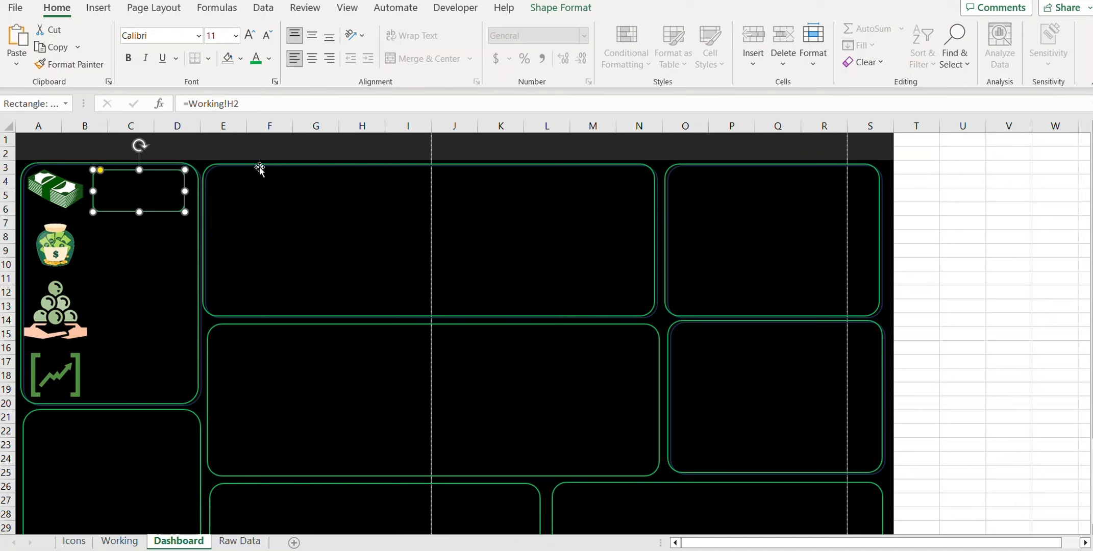
click(269, 58)
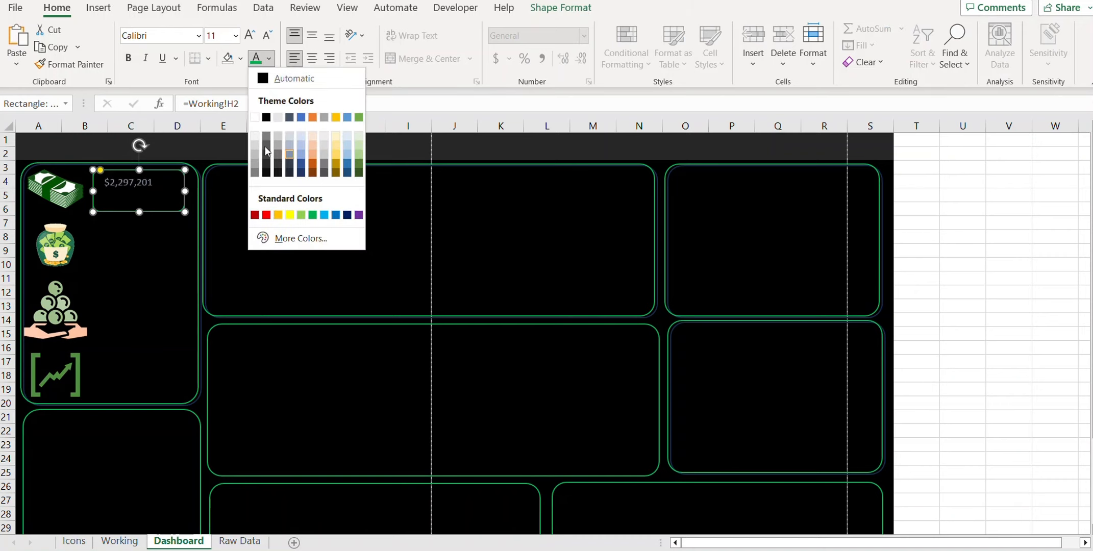
click(254, 117)
click(128, 57)
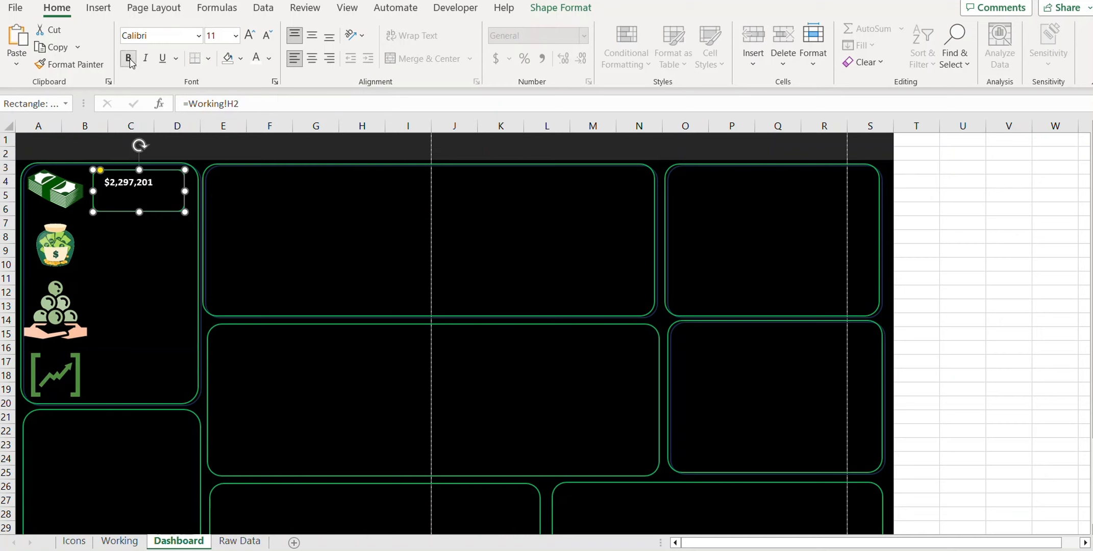
Enlarge the linked text beside the cash icon to 16 pt and center it horizontally and vertically
click(249, 35)
click(250, 35)
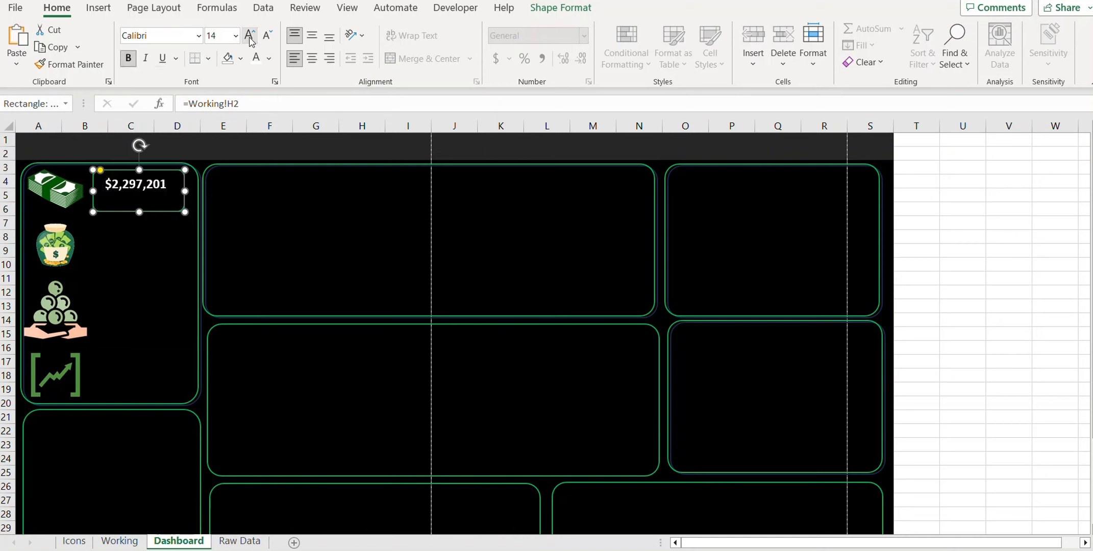
click(313, 59)
click(312, 35)
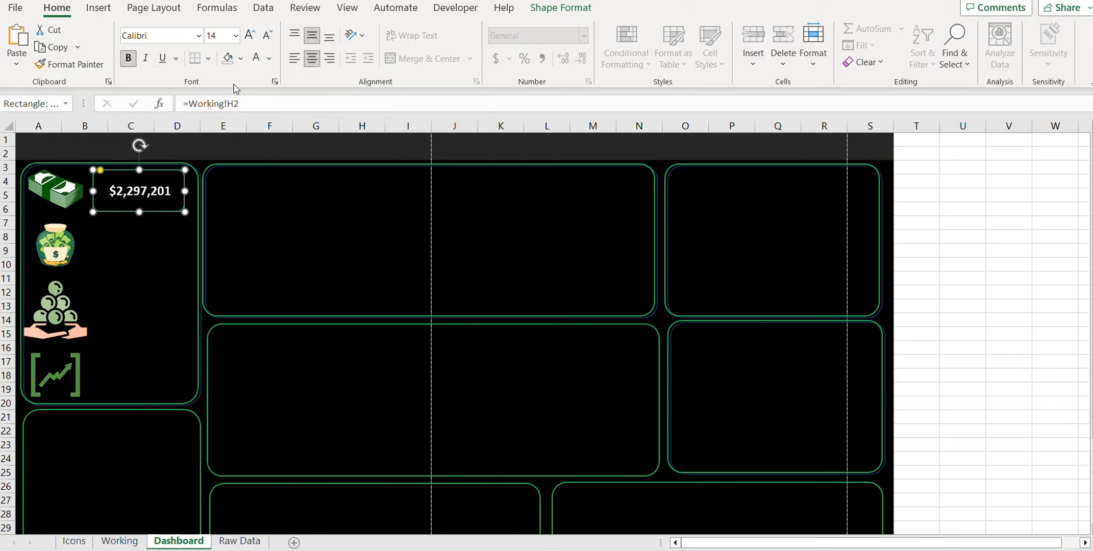
click(250, 36)
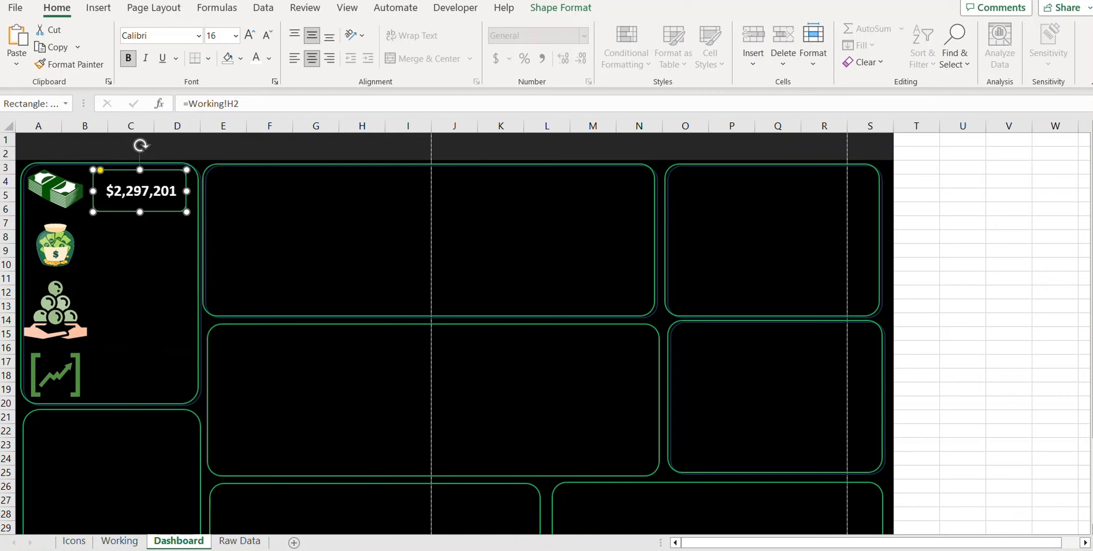
Change the color of the linked text beside the cash icon to the standard green
click(963, 319)
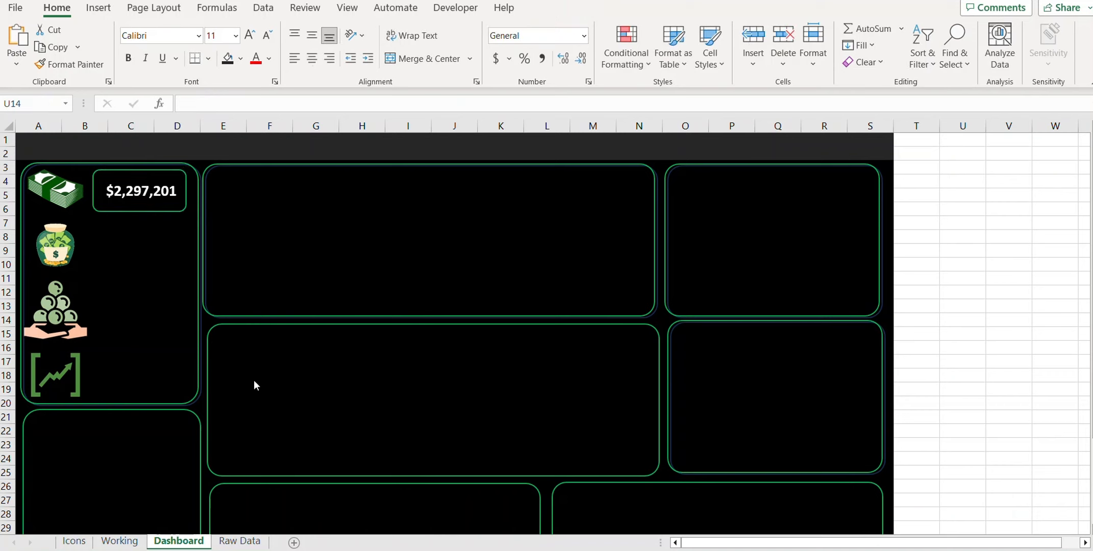
click(143, 194)
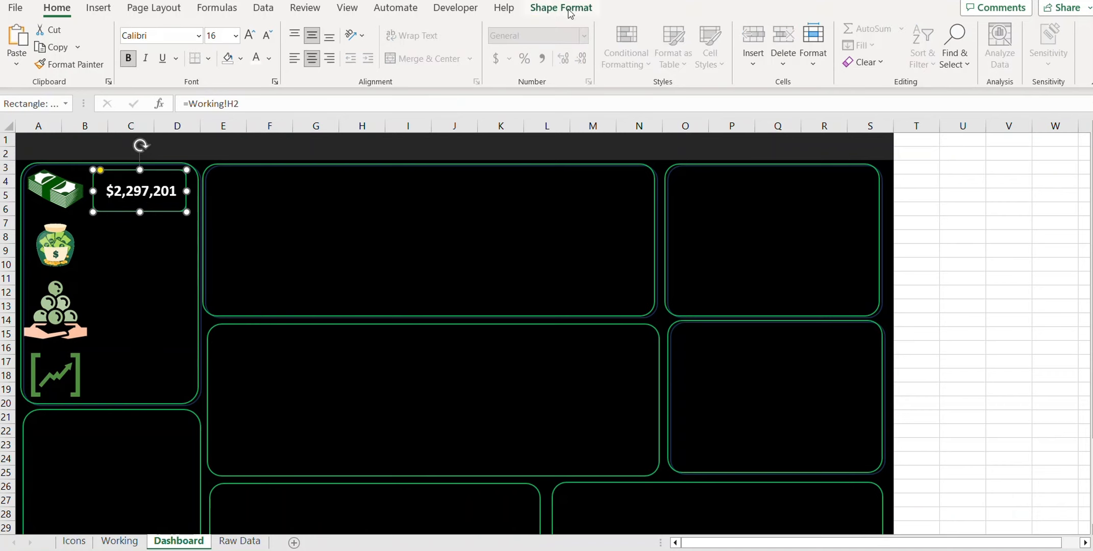
click(568, 10)
click(753, 31)
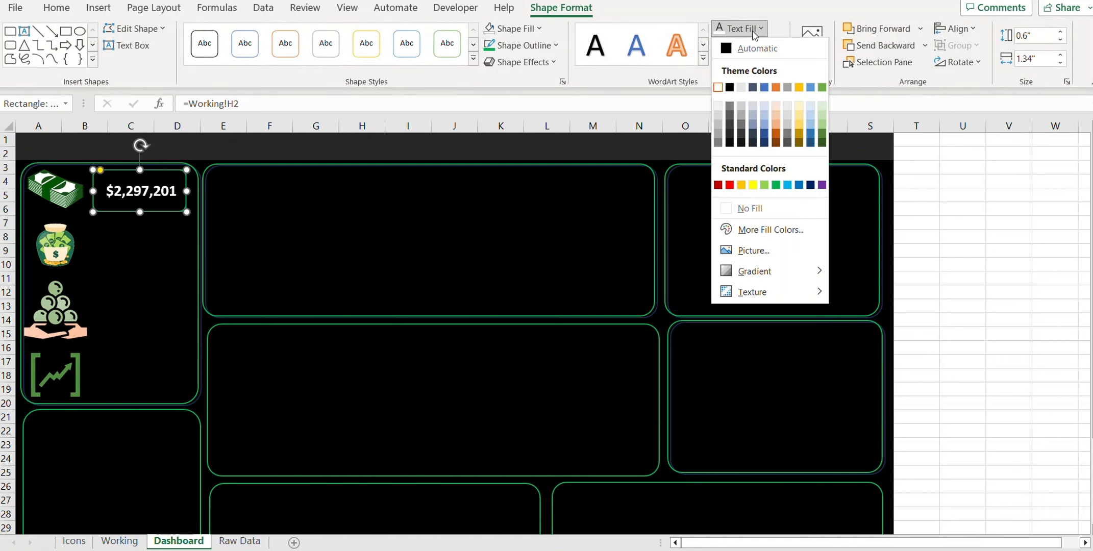
click(775, 184)
click(130, 274)
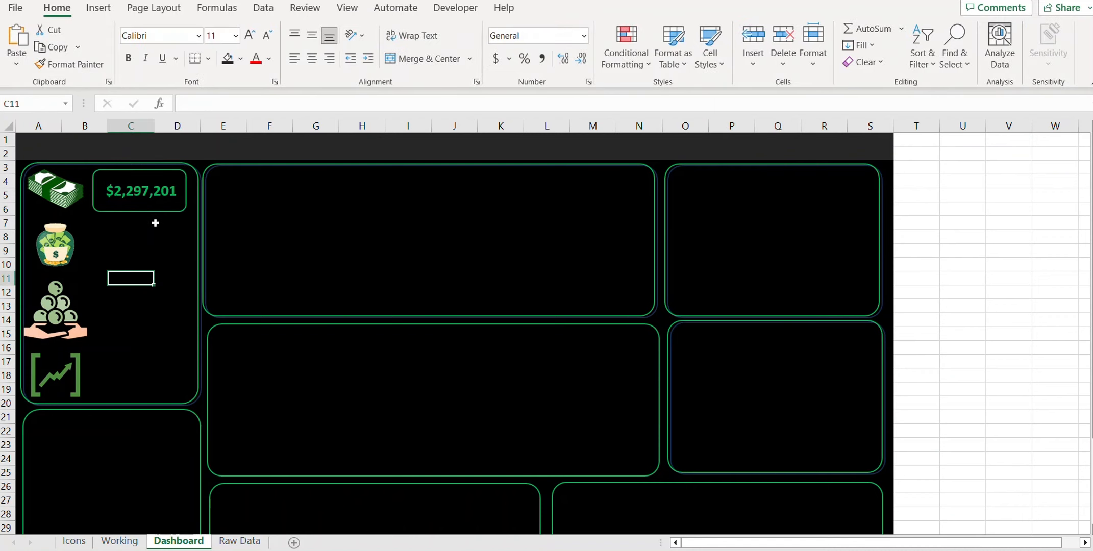
Duplicate the linked box beside the cash icon and place the copy beside the money jar icon
click(155, 214)
key(ctrl+d)
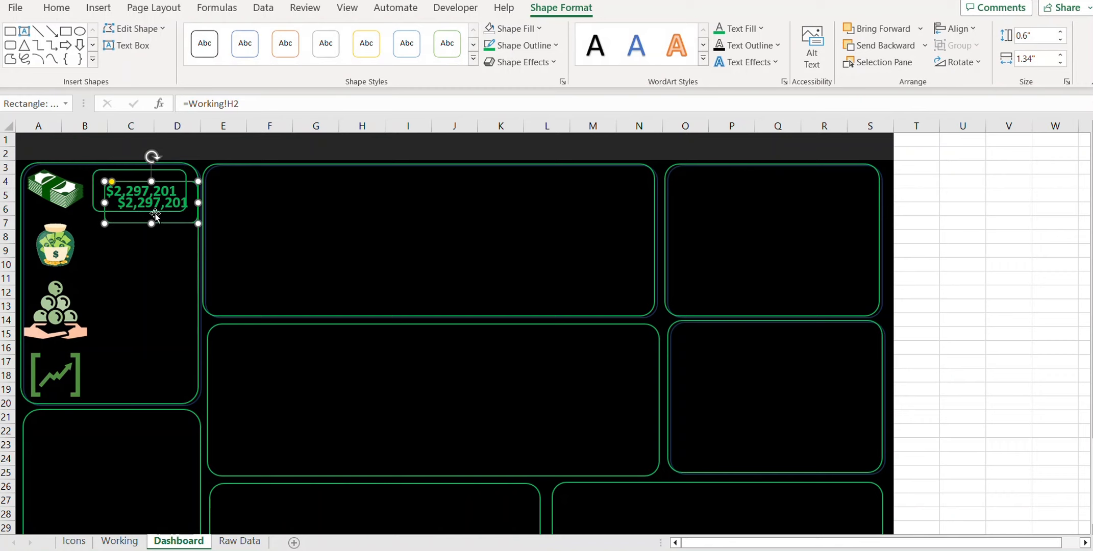
drag(168, 225, 154, 271)
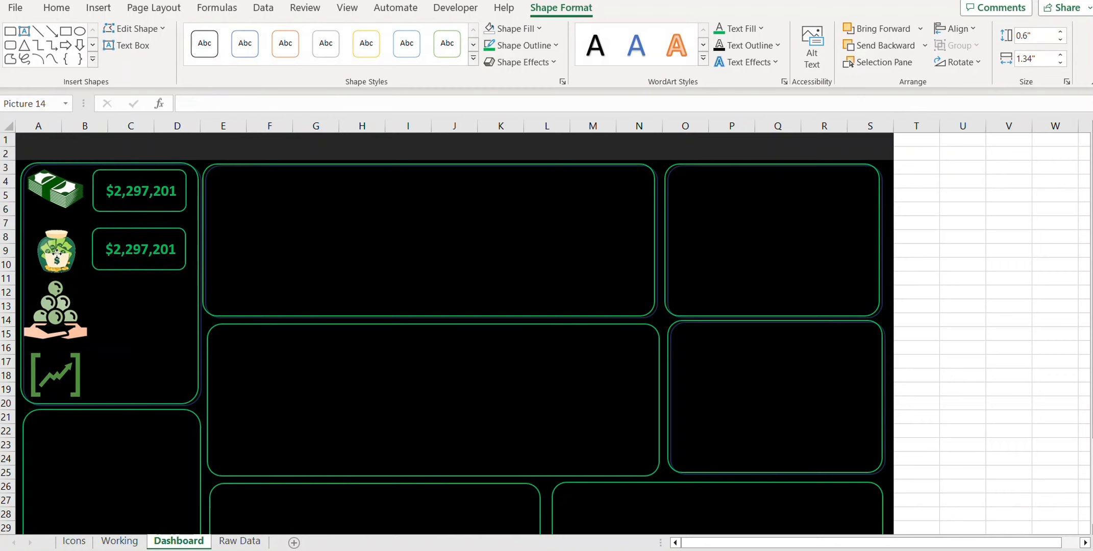
Link the text of the box beside the money jar icon to cell H5 of the Working sheet
click(204, 104)
text(=Working!H5)
click(120, 541)
click(736, 195)
key(Return)
Add copies of the box beside the hand and growth chart icons, linking the growth chart one to cell H11 of the Working sheet
key(ctrl+d)
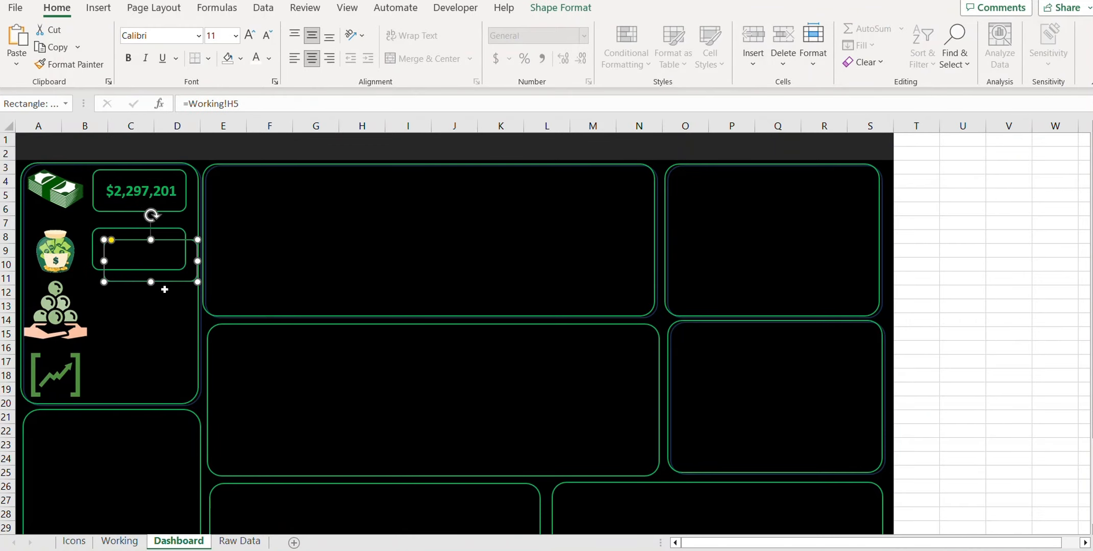
drag(148, 275, 168, 355)
key(ctrl+d)
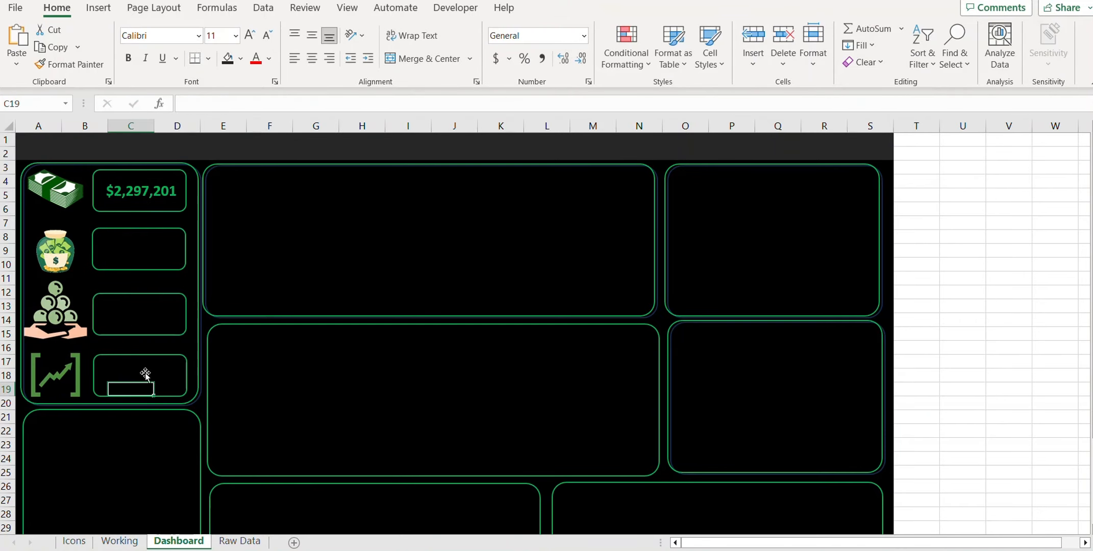
click(145, 374)
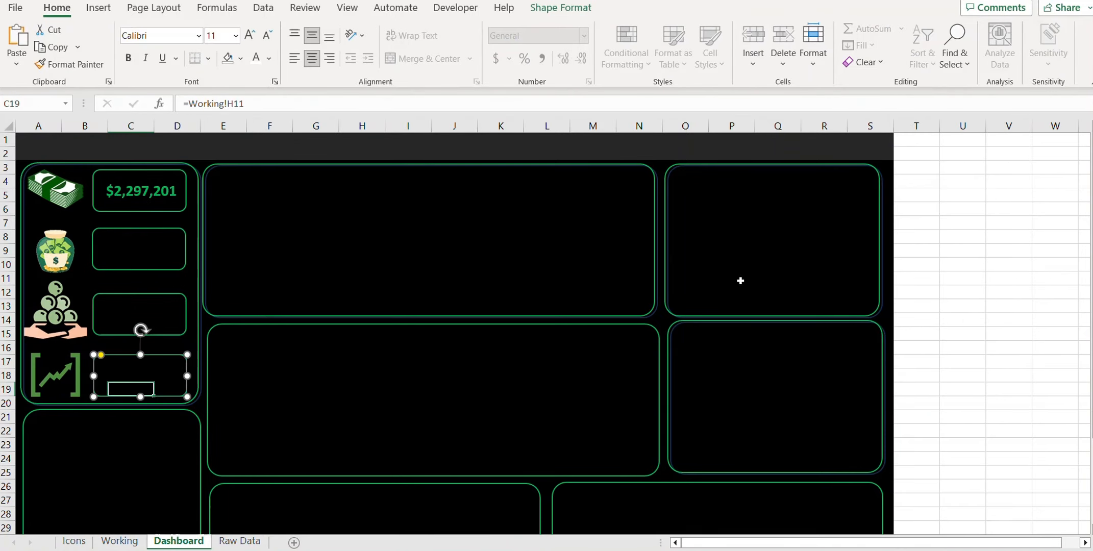
Copy the formatting of the box beside the cash icon to the three KPI boxes below it
click(141, 191)
click(70, 64)
click(149, 265)
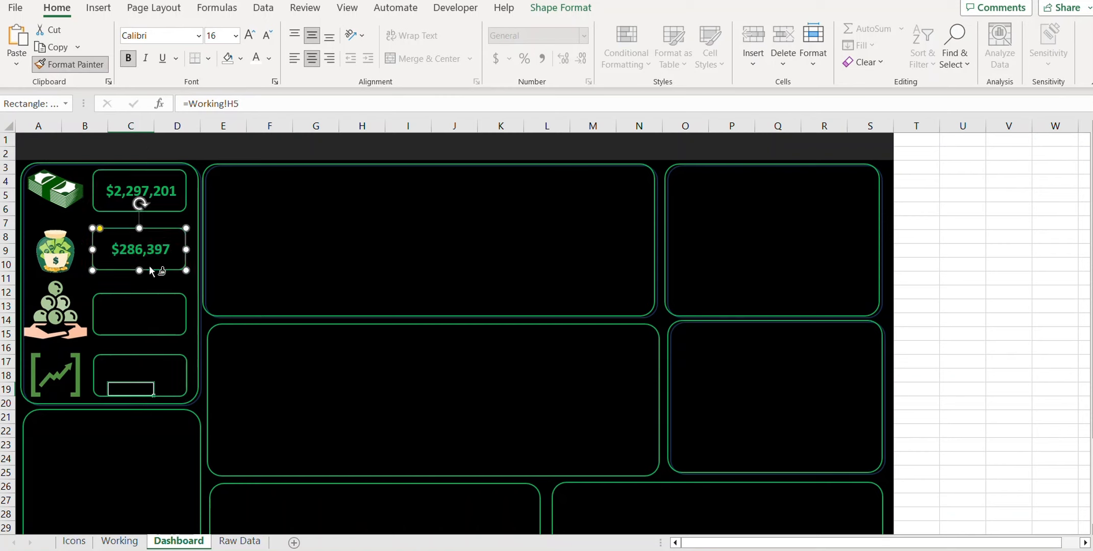
click(153, 330)
click(160, 393)
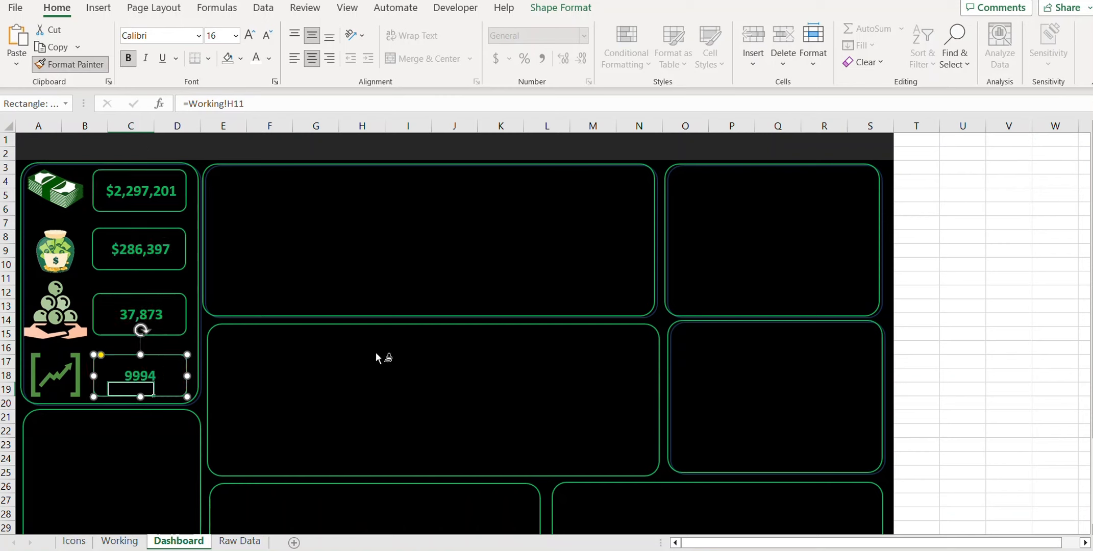
key(Escape)
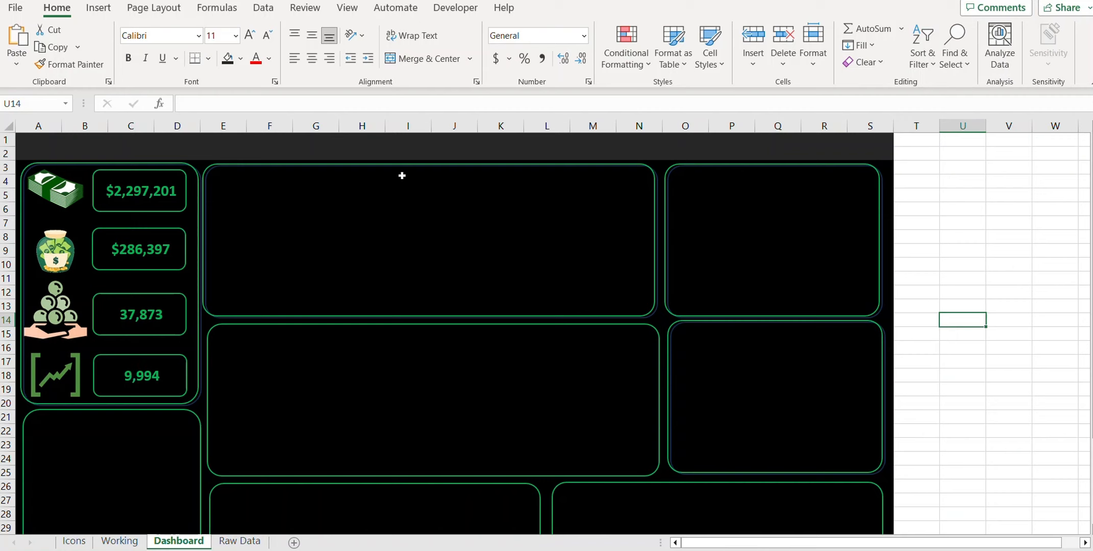
Insert a doughnut pivot chart from the Segment pivot table on the Working sheet
click(120, 541)
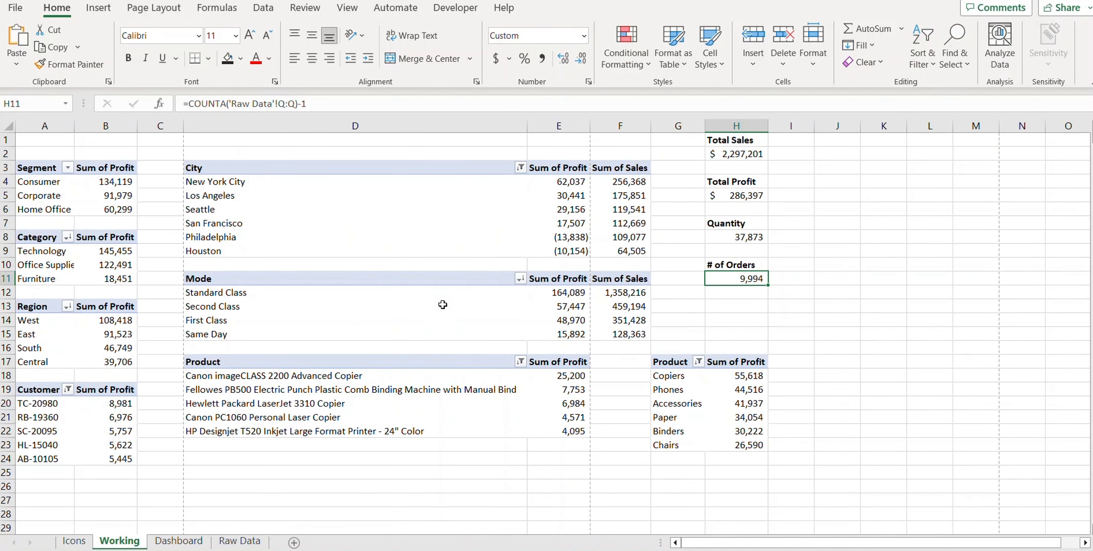
click(52, 188)
click(51, 169)
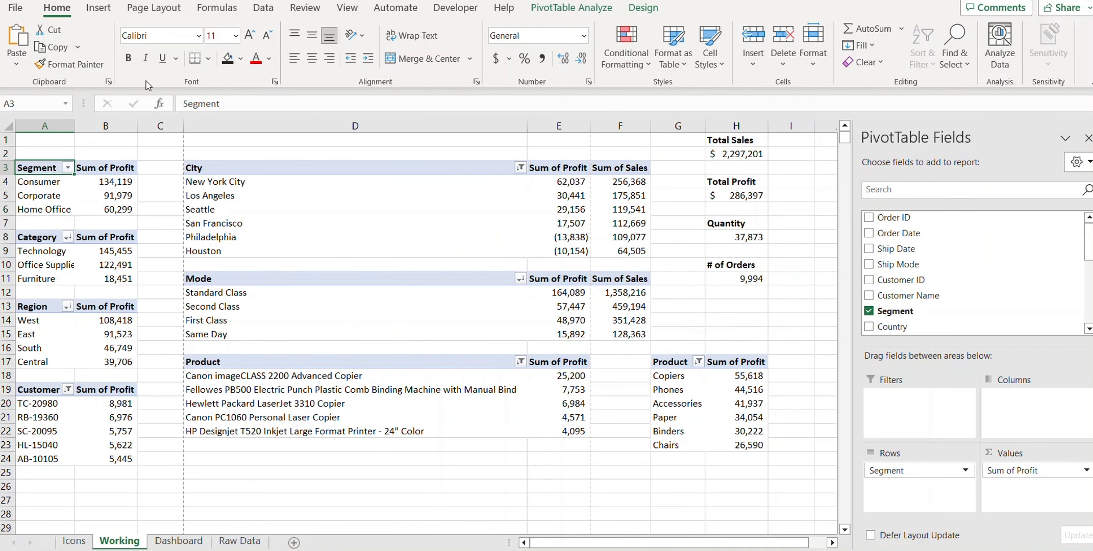
click(100, 9)
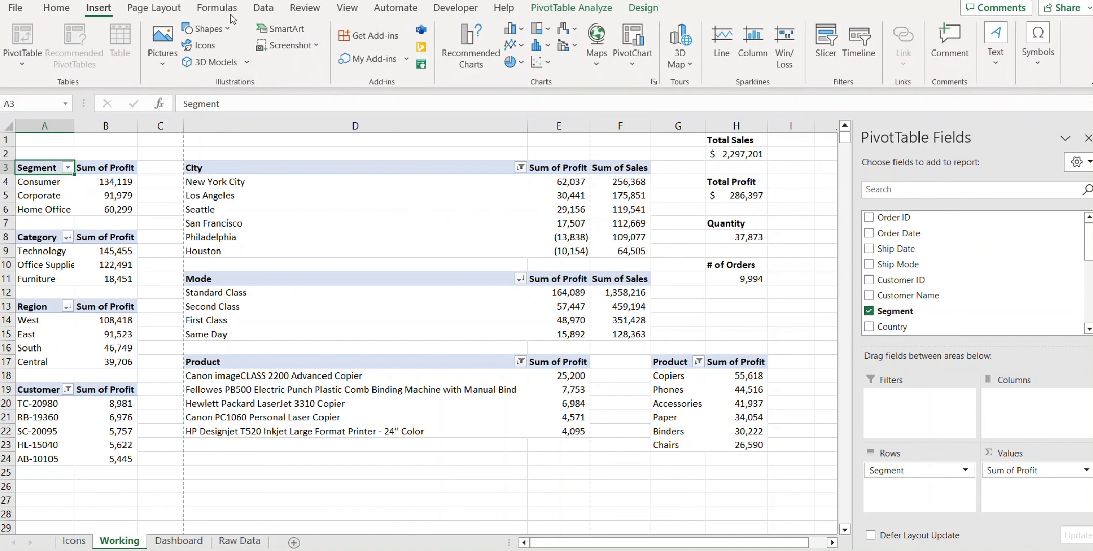
click(514, 63)
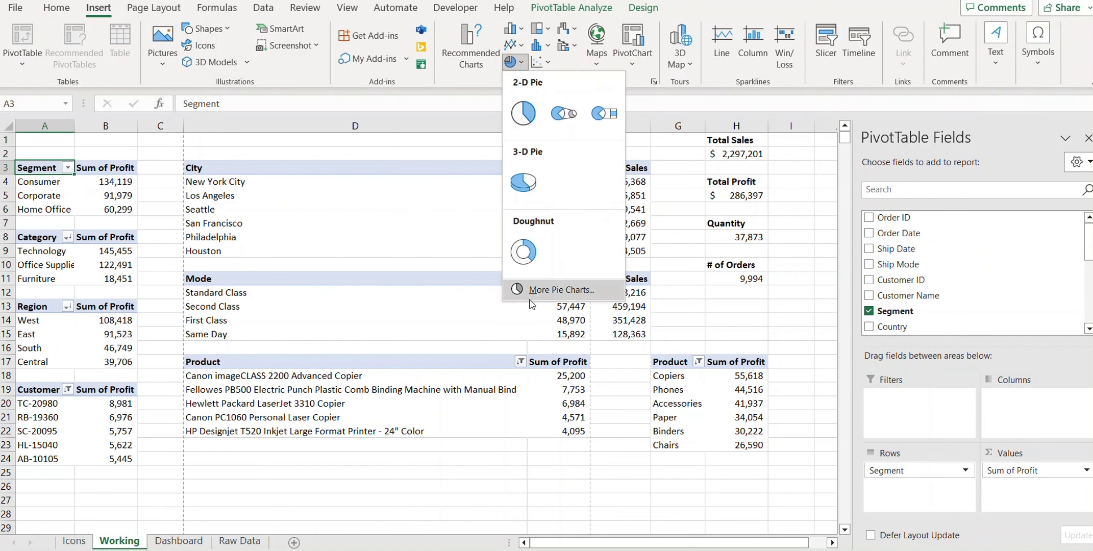
click(524, 252)
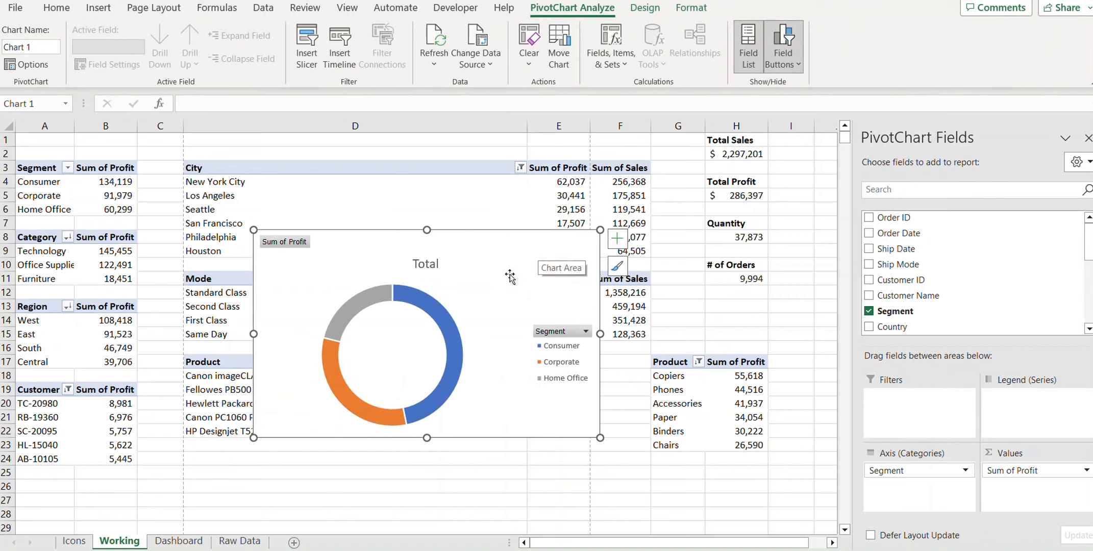
Hide all field buttons on the segment doughnut chart and delete its legend
right_click(287, 242)
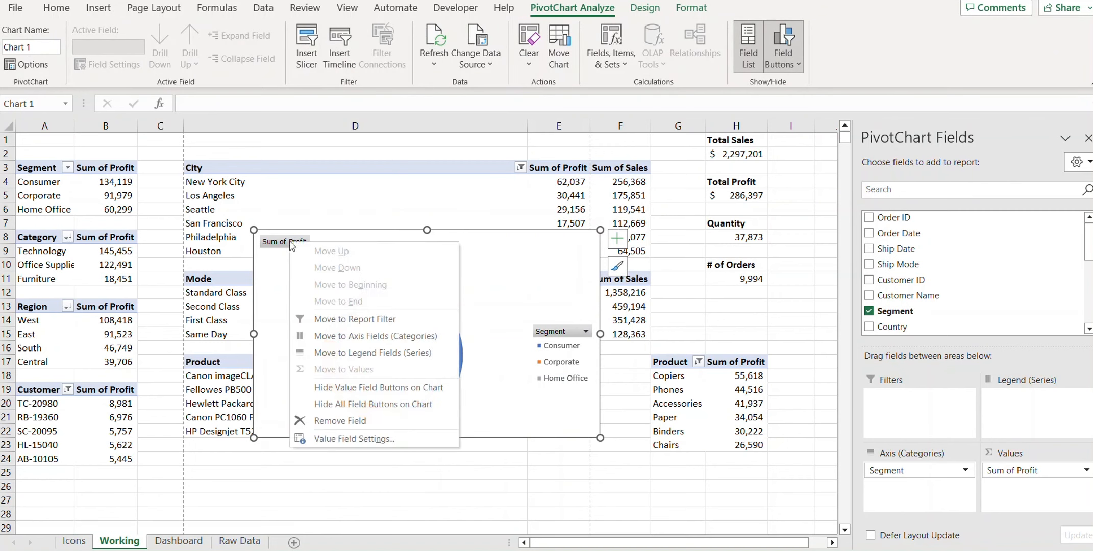
click(342, 403)
click(551, 351)
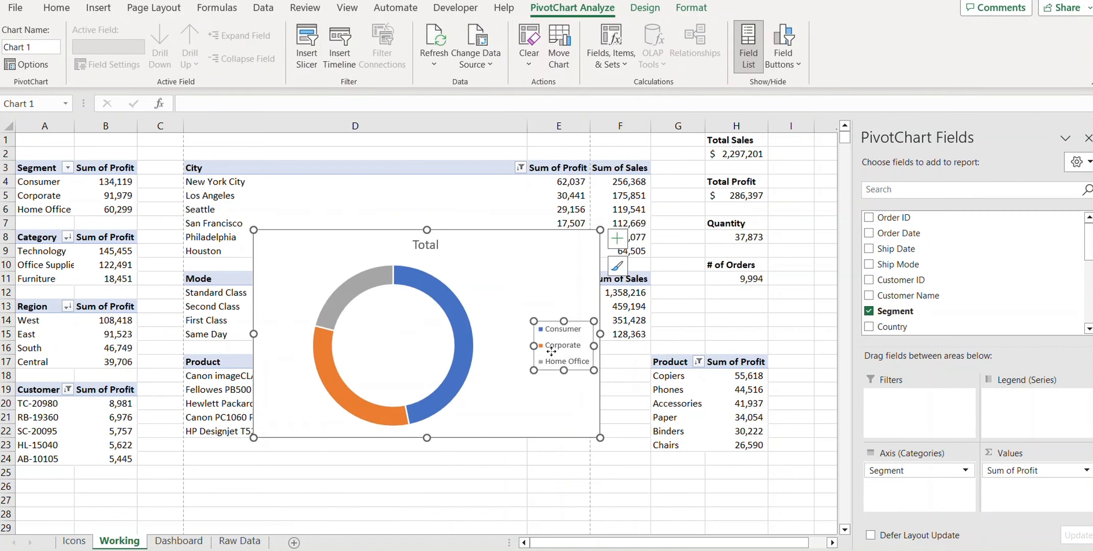
key(Delete)
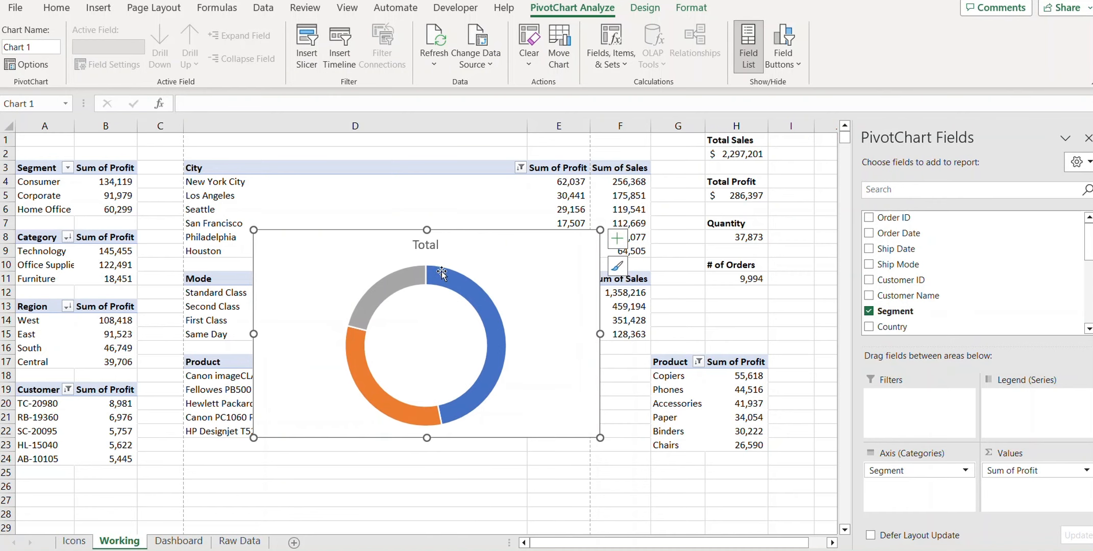
Title the segment doughnut chart "Segment" in bold and shrink the chart proportionally
double_click(426, 246)
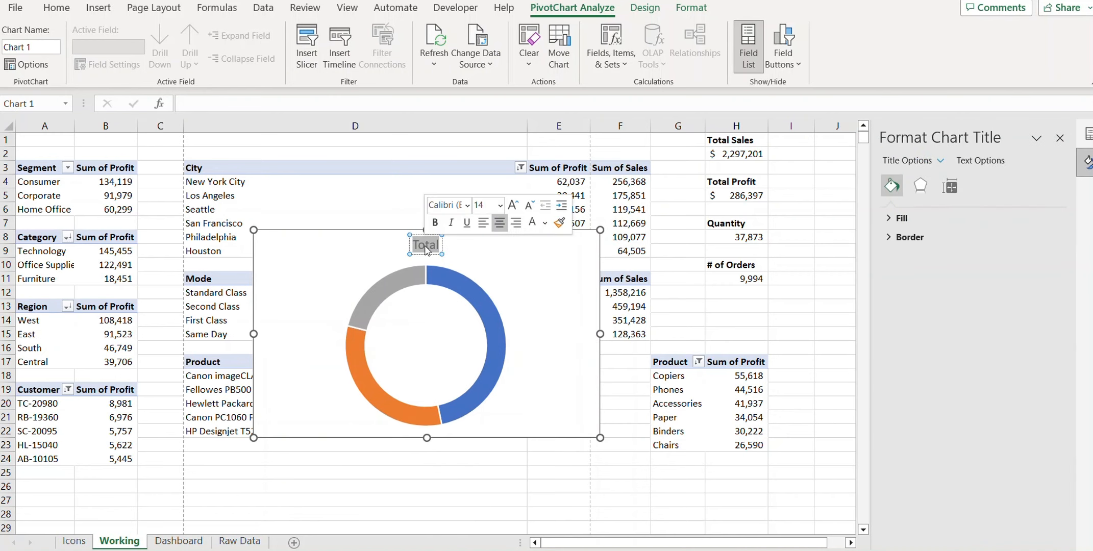
text(Segment)
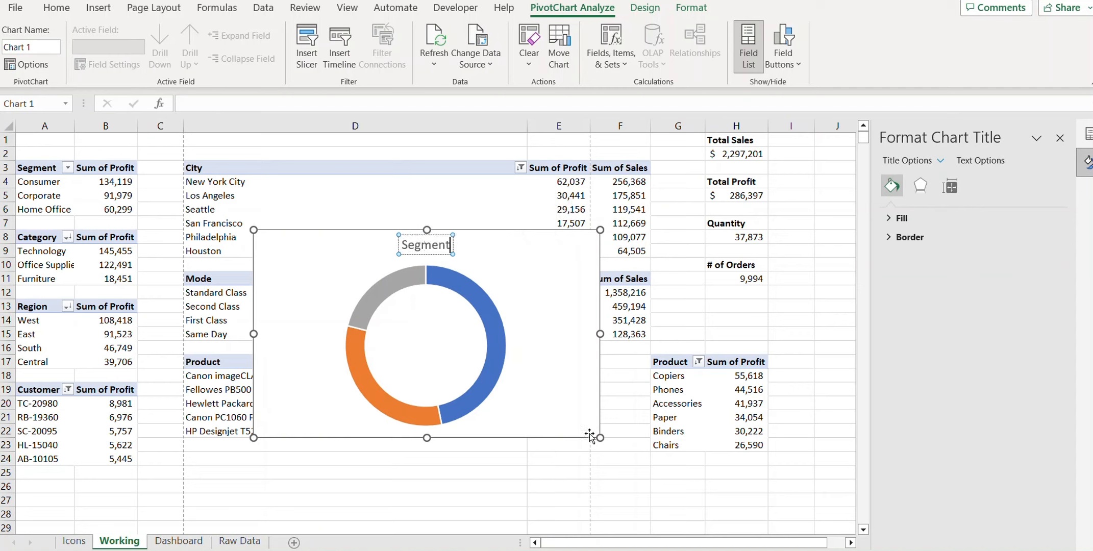
key(ctrl+a)
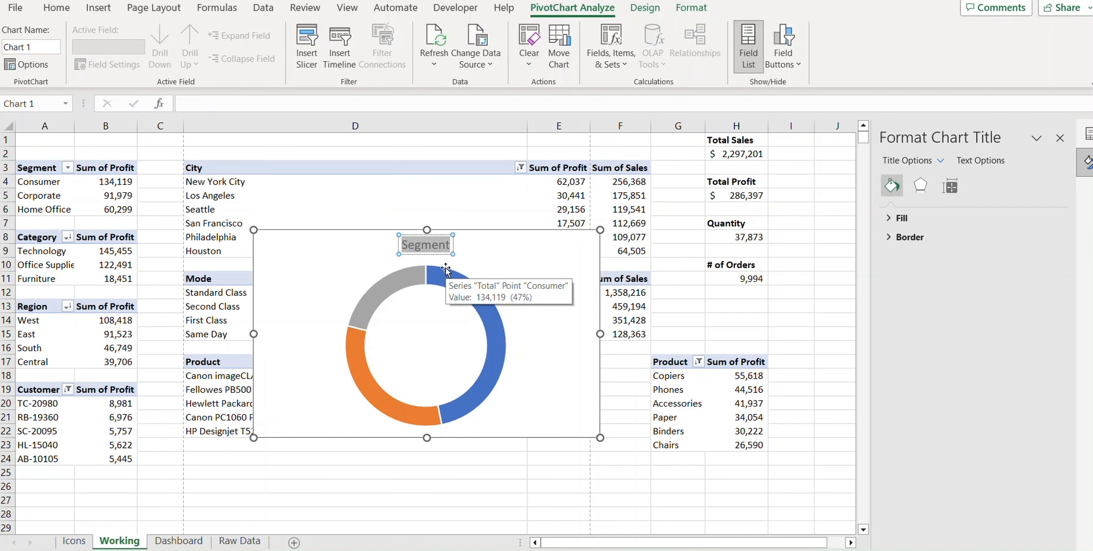
key(ctrl+b)
click(528, 274)
drag(598, 437, 551, 385)
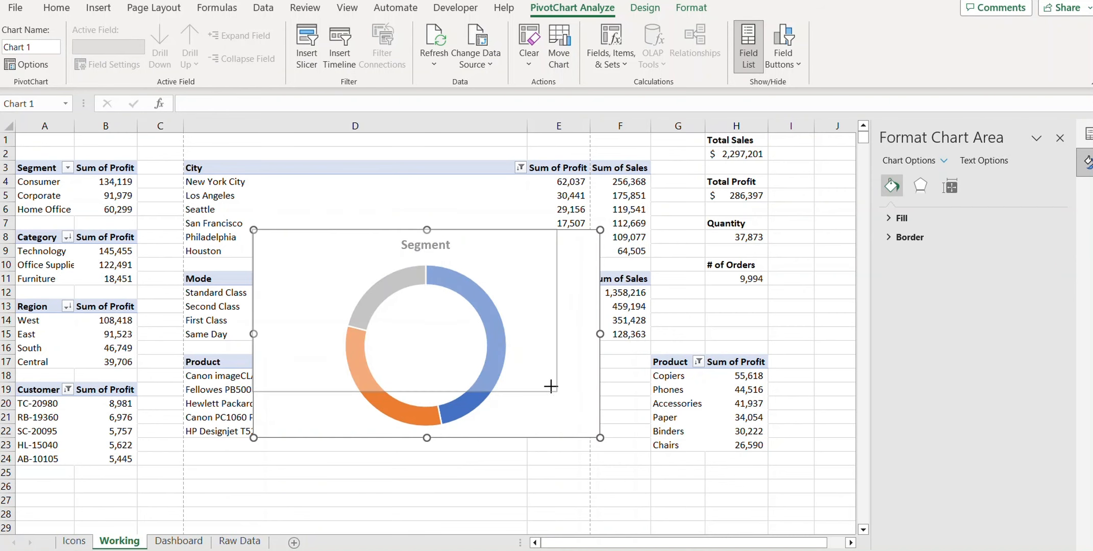
key(Escape)
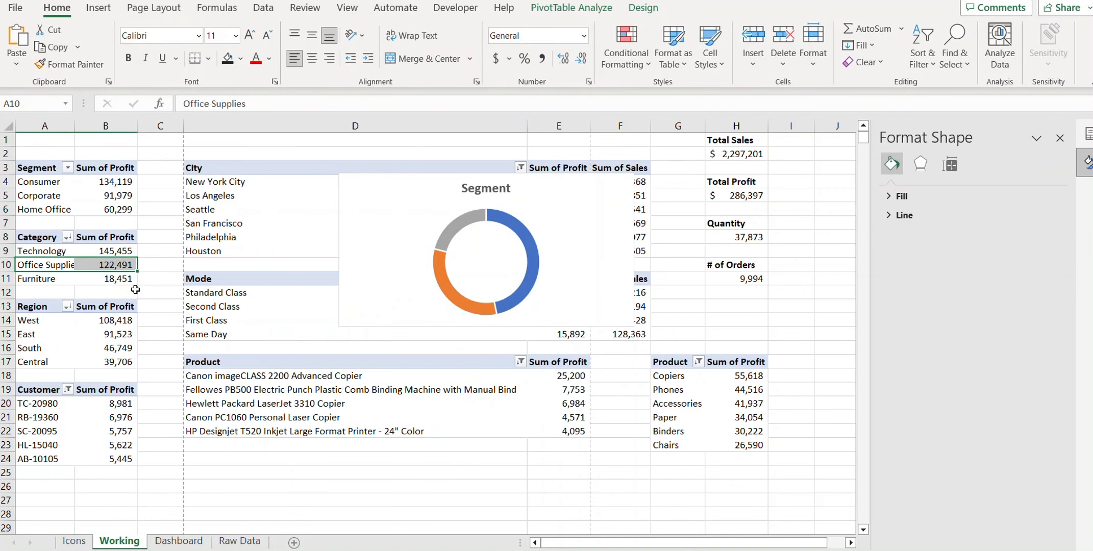
Insert a doughnut pivot chart from the Category pivot table and move it down over the lower part of the Segment chart
click(58, 256)
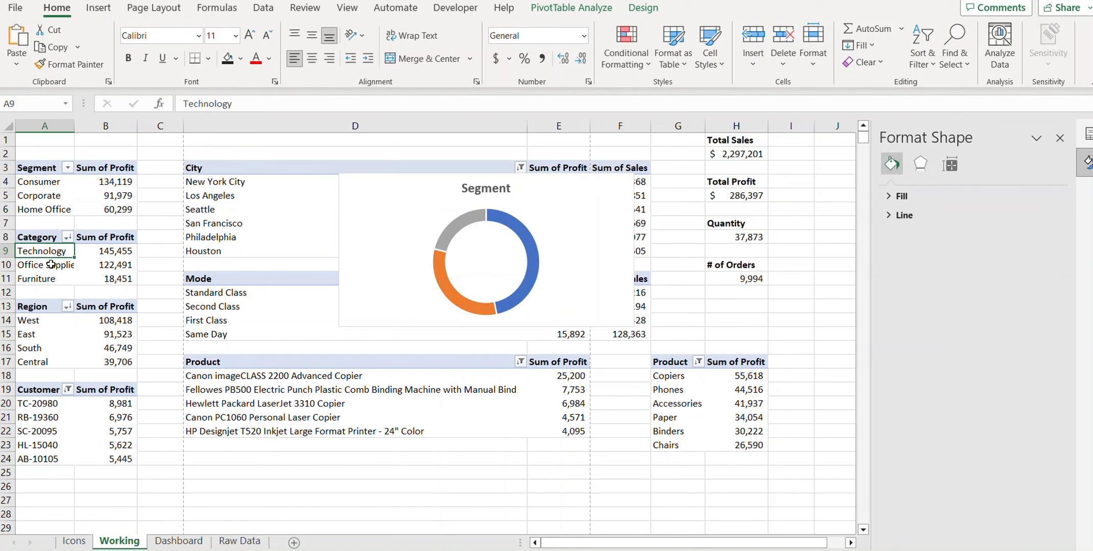
click(98, 8)
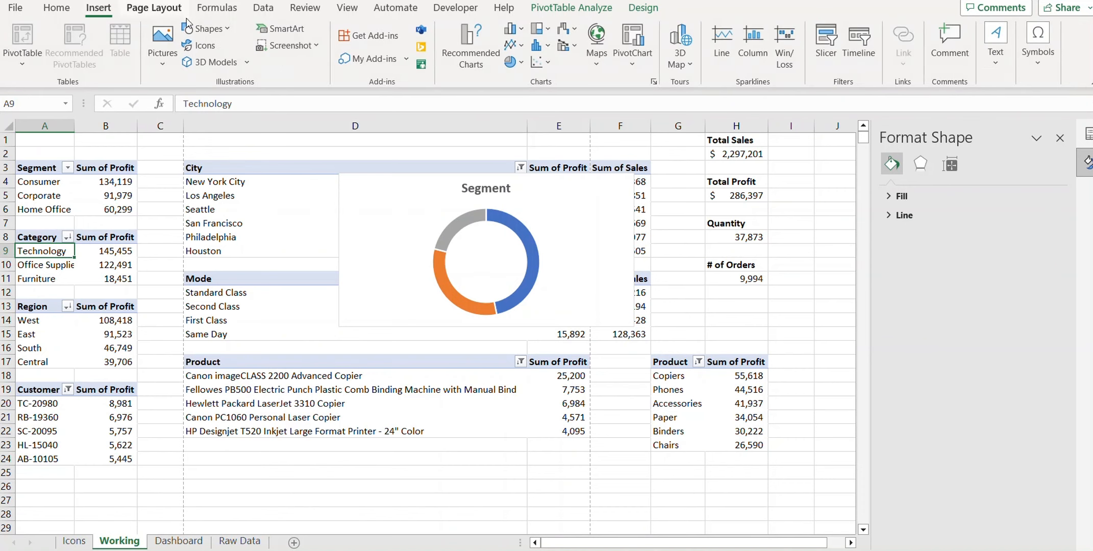
click(515, 62)
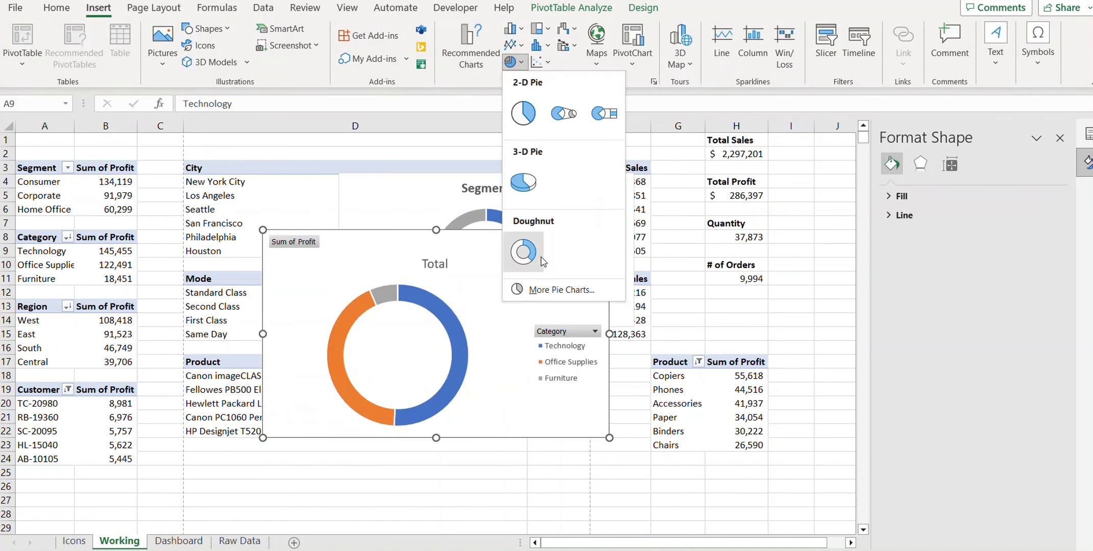
click(523, 252)
drag(522, 253, 523, 313)
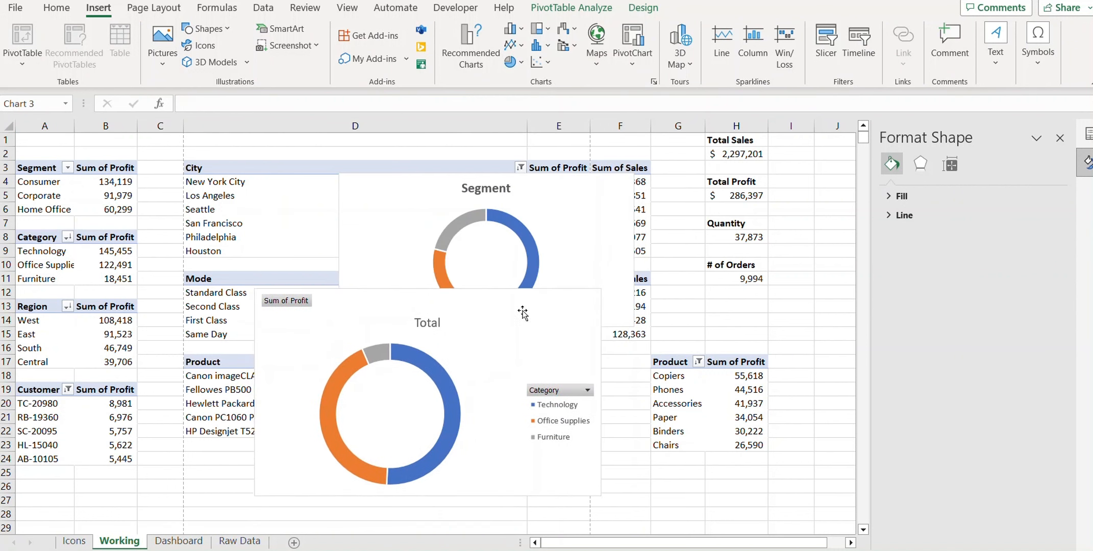
Hide all field buttons on the category doughnut chart and delete its legend
right_click(296, 302)
click(356, 467)
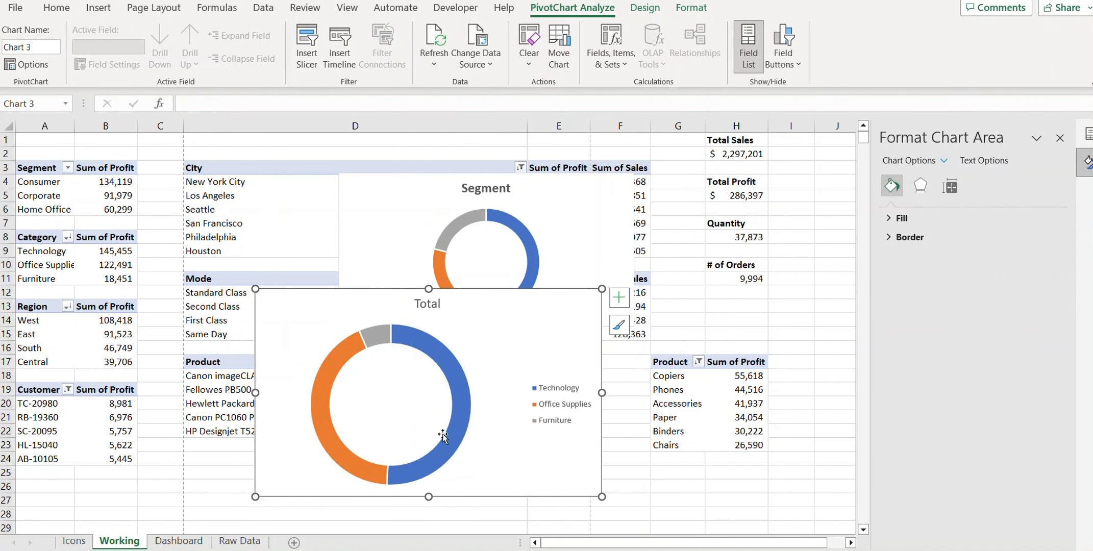
click(555, 411)
click(501, 379)
key(Delete)
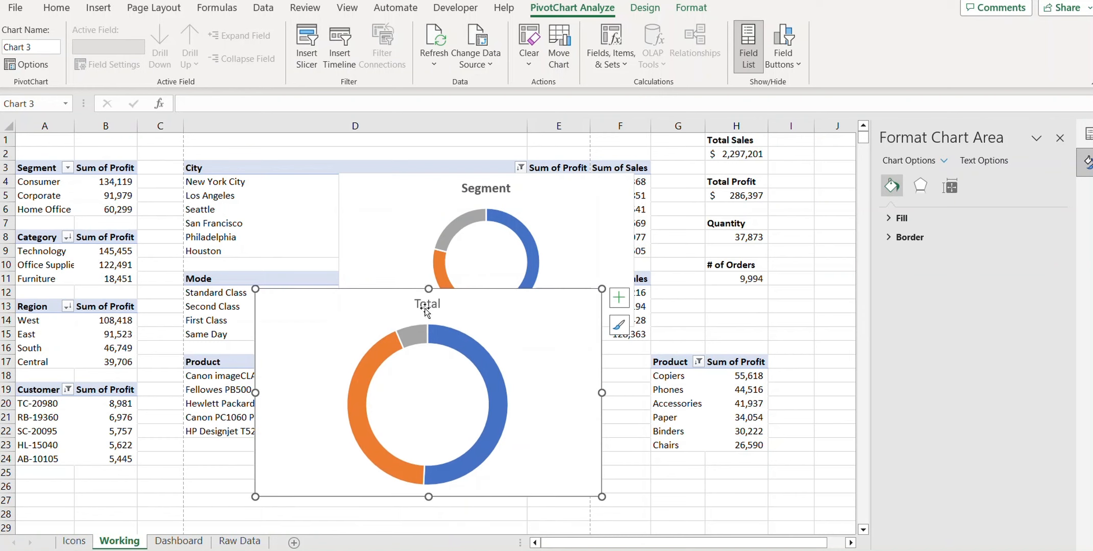
Replace the category doughnut chart's title with "Category" and make it bold
click(428, 305)
double_click(428, 306)
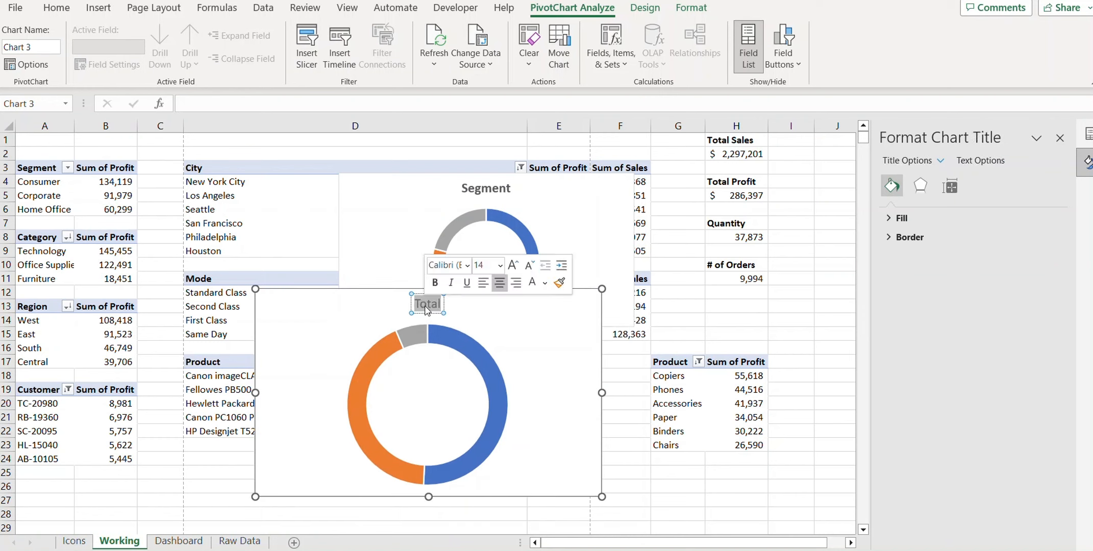
text(Cat)
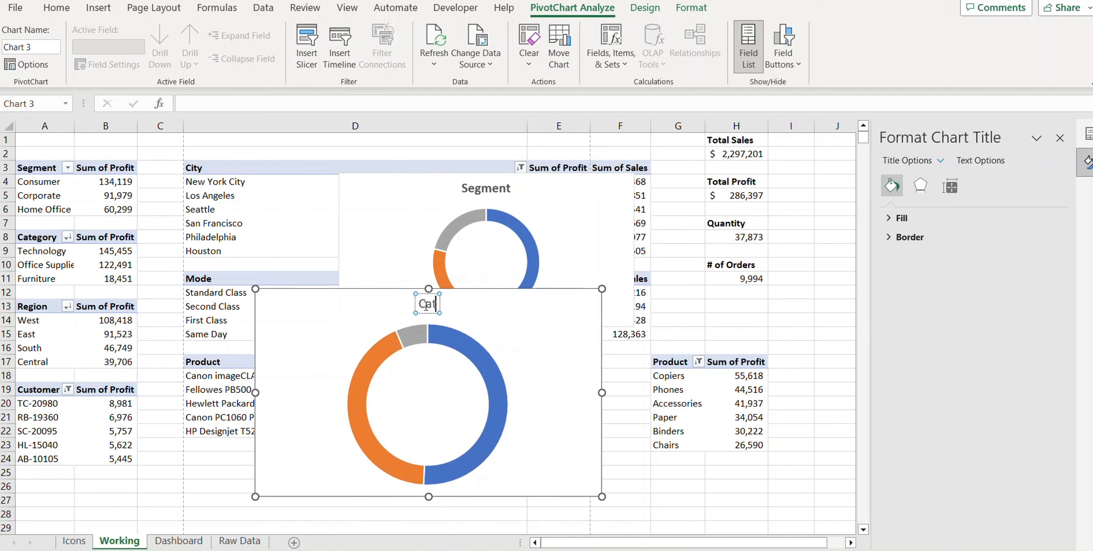
text(egory)
double_click(428, 309)
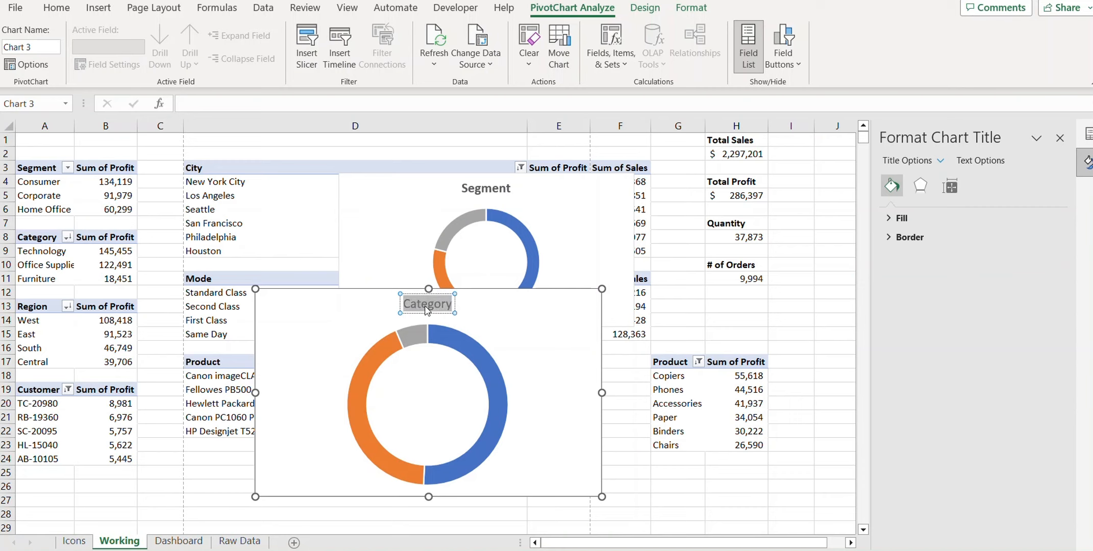
key(ctrl+b)
click(533, 375)
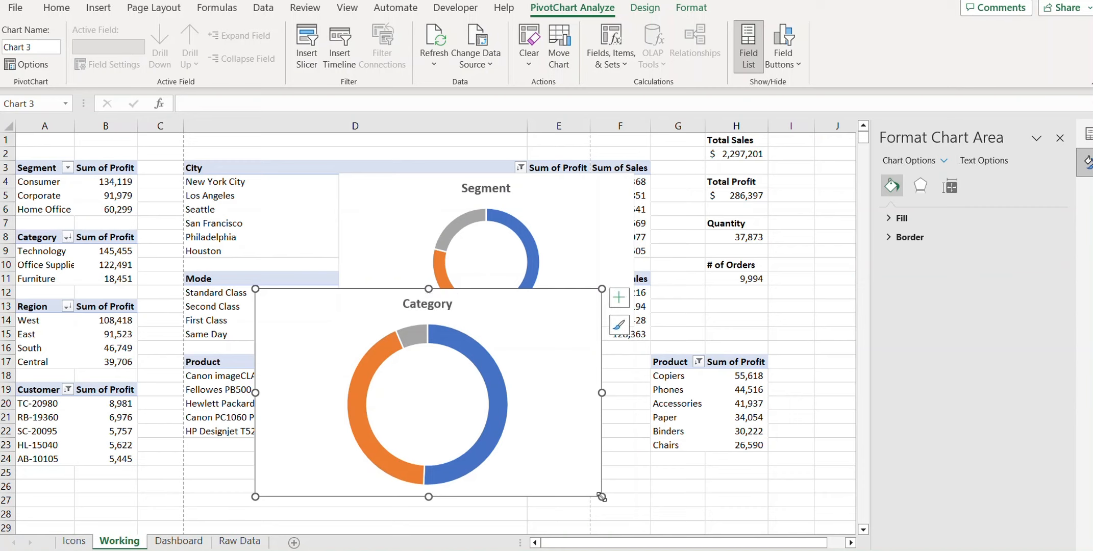
Shrink the Category doughnut chart proportionally and move it up over the edge of the Segment chart
drag(602, 497, 519, 423)
drag(463, 359, 693, 260)
Insert a doughnut pivot chart from the Region pivot table and move it down below the other two charts
click(51, 336)
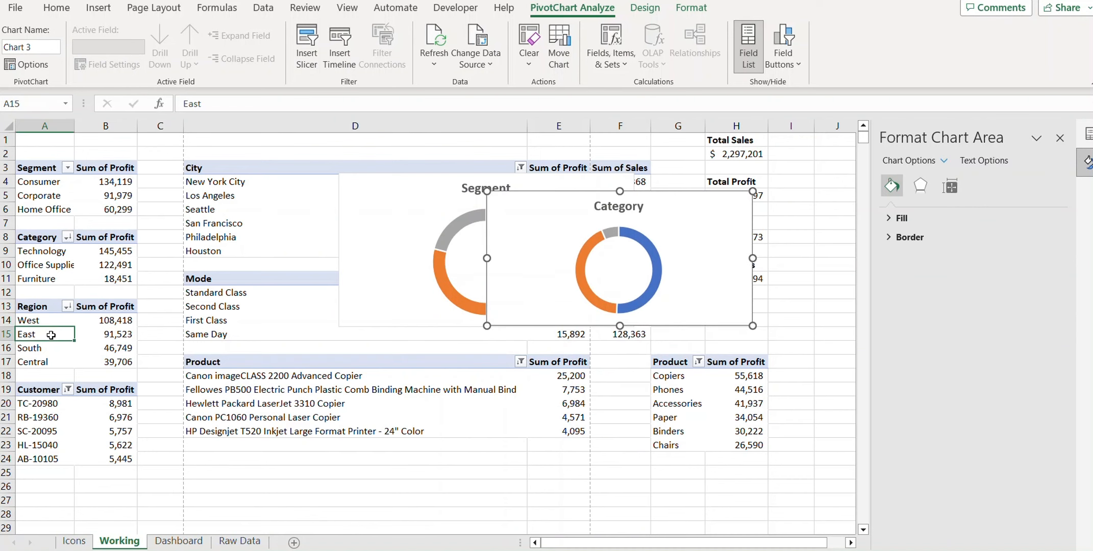
click(119, 12)
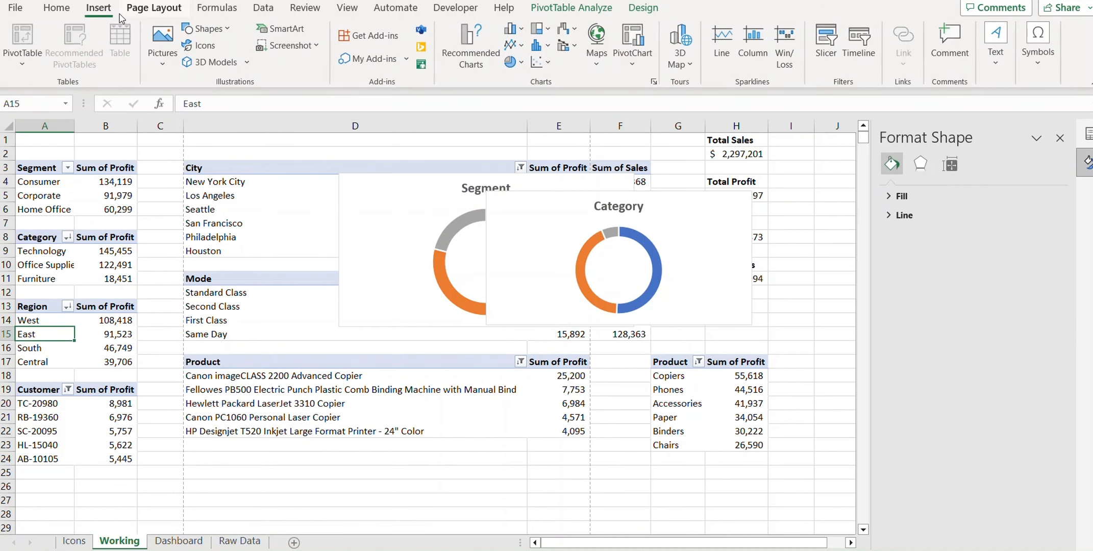
click(513, 62)
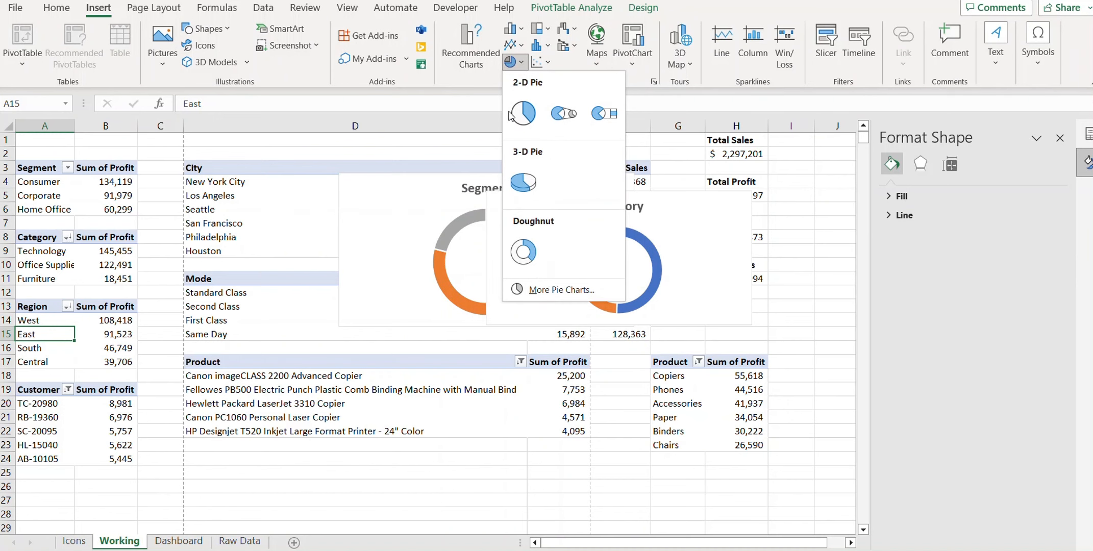
click(532, 264)
drag(605, 361, 514, 415)
Title the region doughnut chart "Region", then shrink it and place it clear below the Category chart
double_click(347, 299)
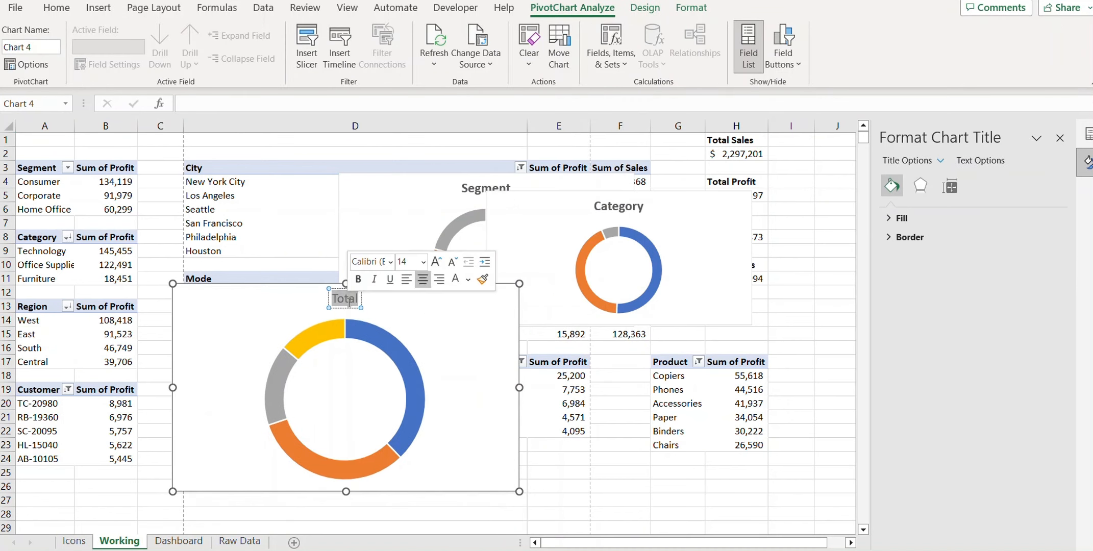
text(Region)
drag(468, 347, 579, 379)
drag(629, 315, 582, 359)
drag(554, 440, 657, 422)
Separate the Segment chart from the Category chart, then cut it and paste it onto the Dashboard sheet
click(401, 206)
drag(401, 207, 240, 224)
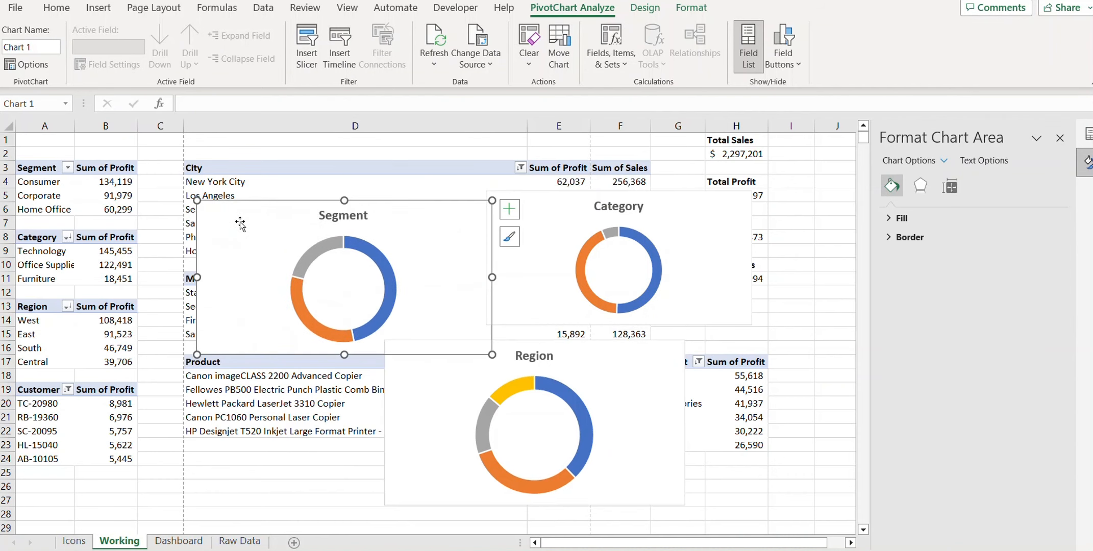
key(ctrl+x)
click(178, 540)
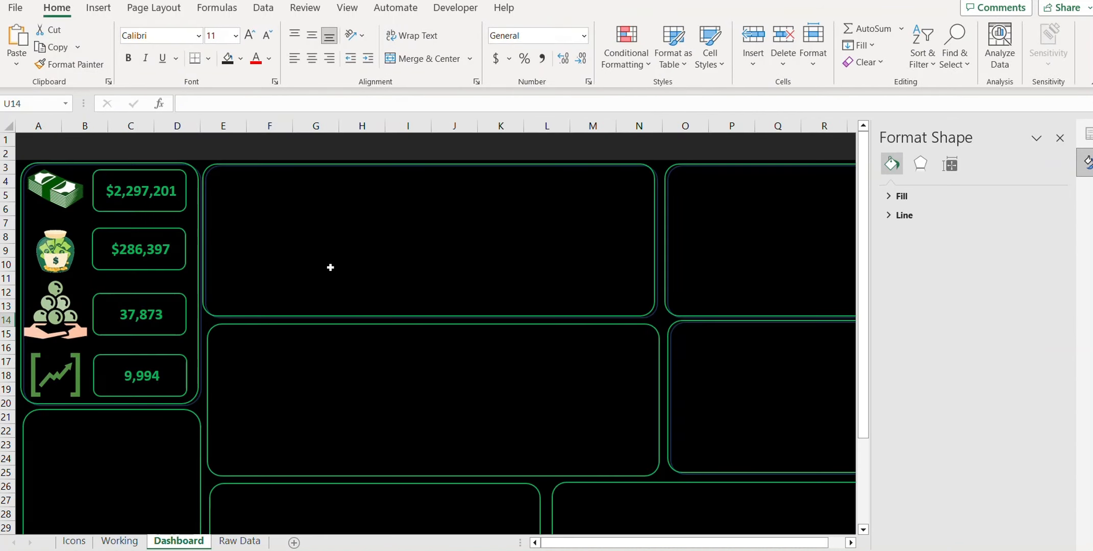
key(ctrl+v)
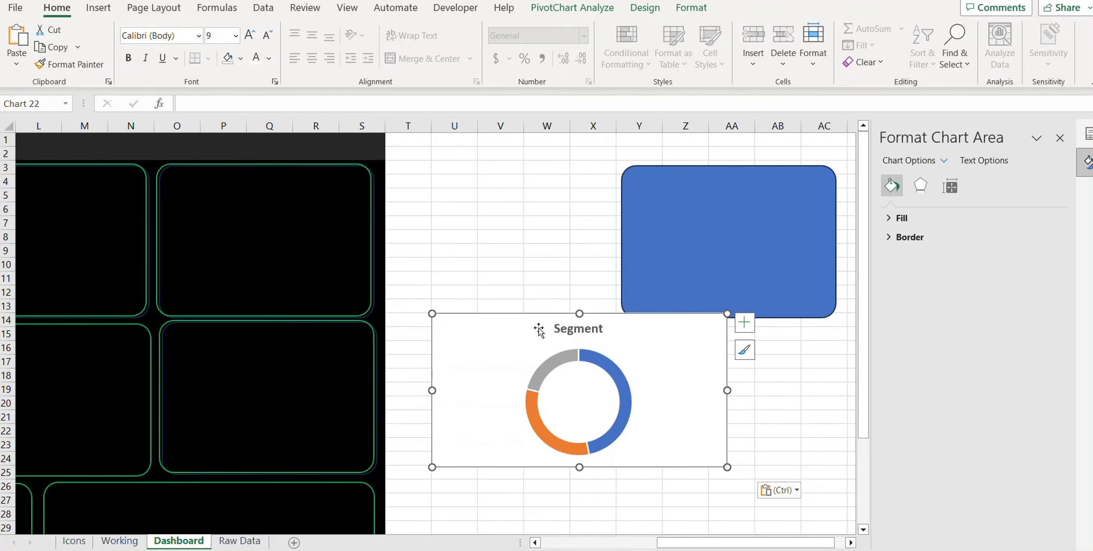
Delete the spare blue rounded rectangle beside the dark dashboard area
click(715, 214)
key(Delete)
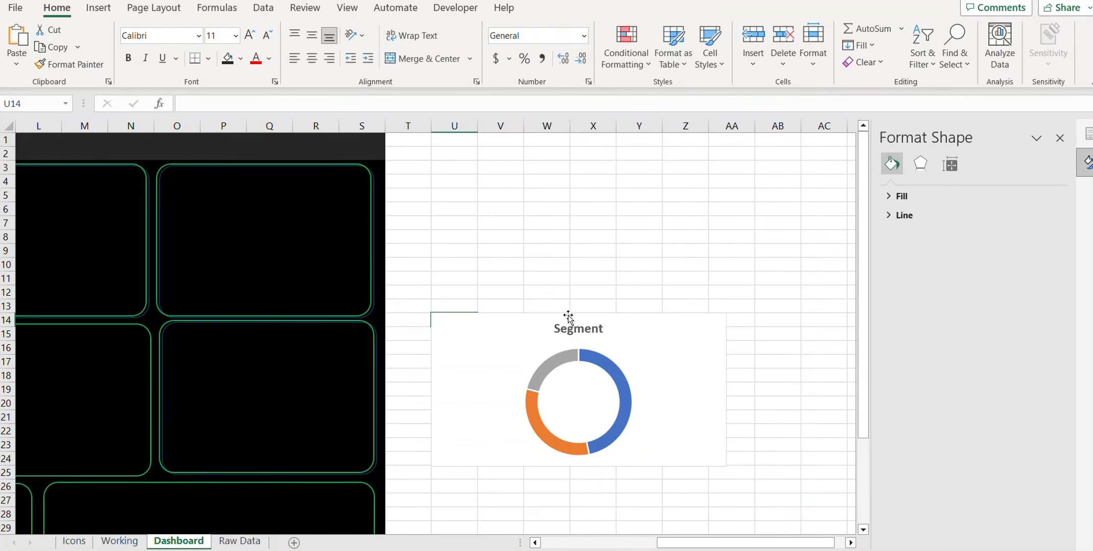
Move the Segment chart into the wide upper panel beside the KPI boxes and shrink it to fit inside
drag(566, 316, 103, 195)
scroll(580, 287, left, 5)
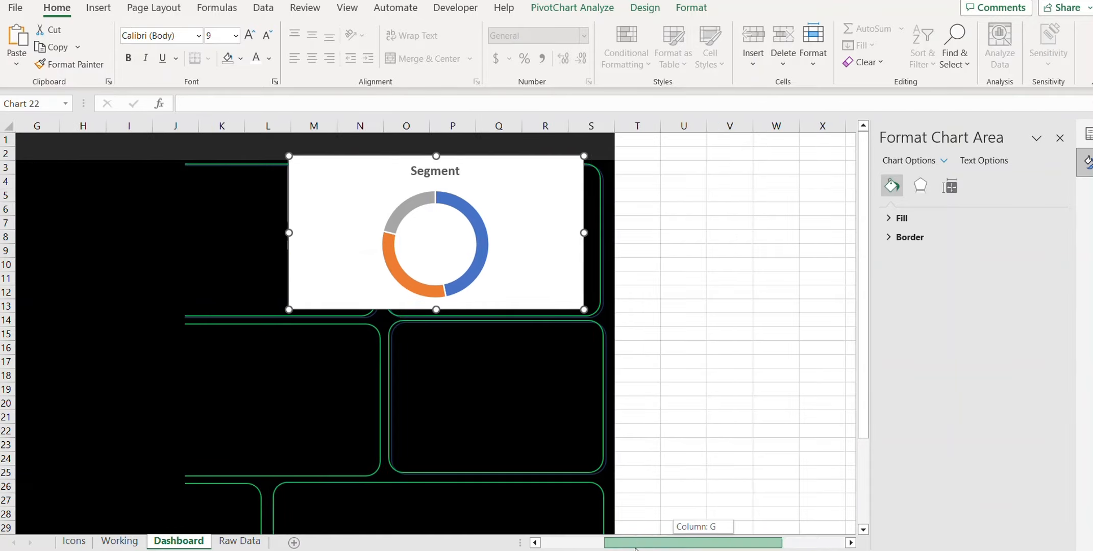
drag(580, 287, 342, 299)
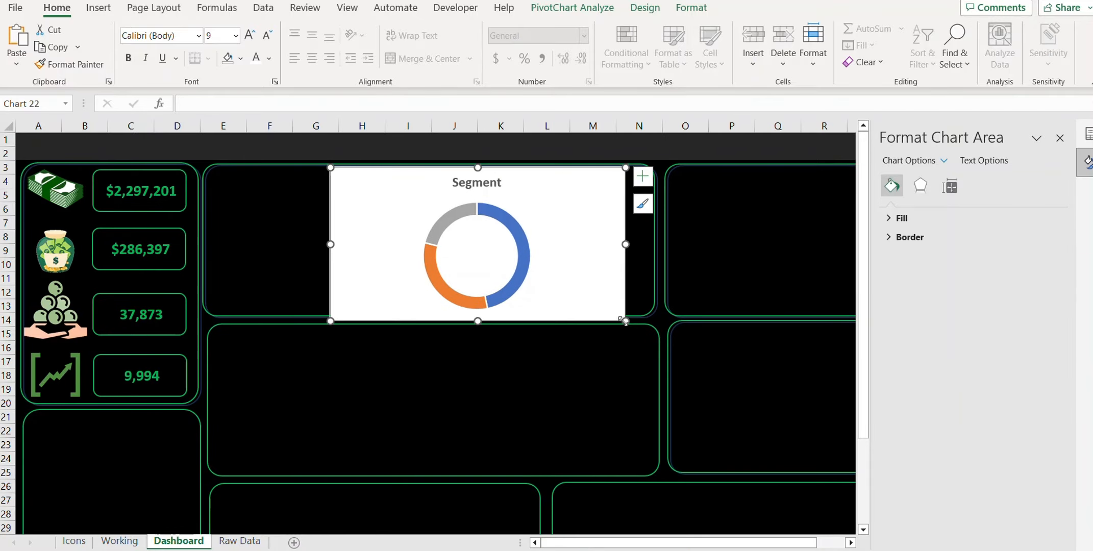
drag(588, 309, 543, 299)
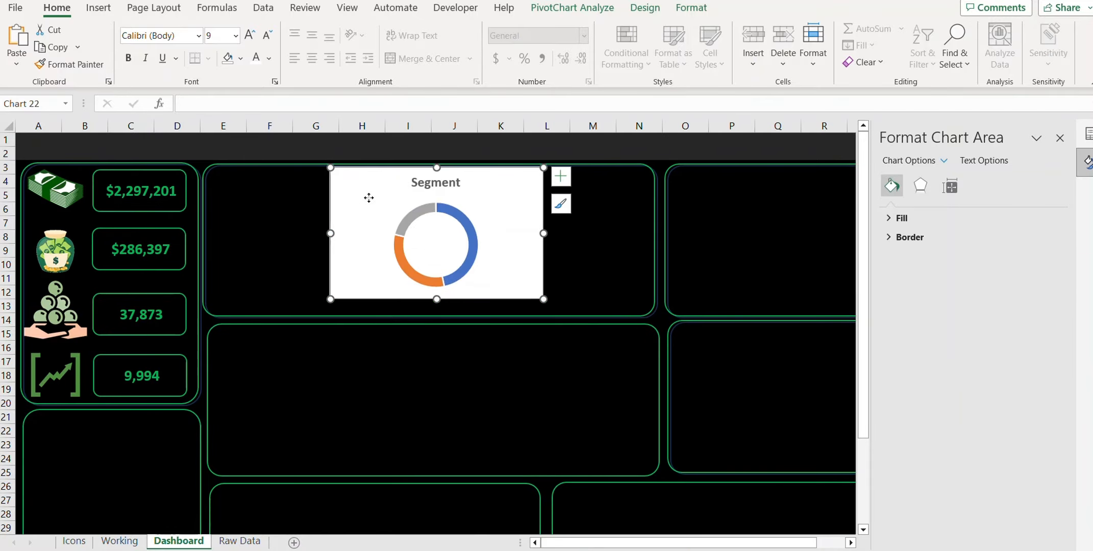
drag(369, 197, 382, 209)
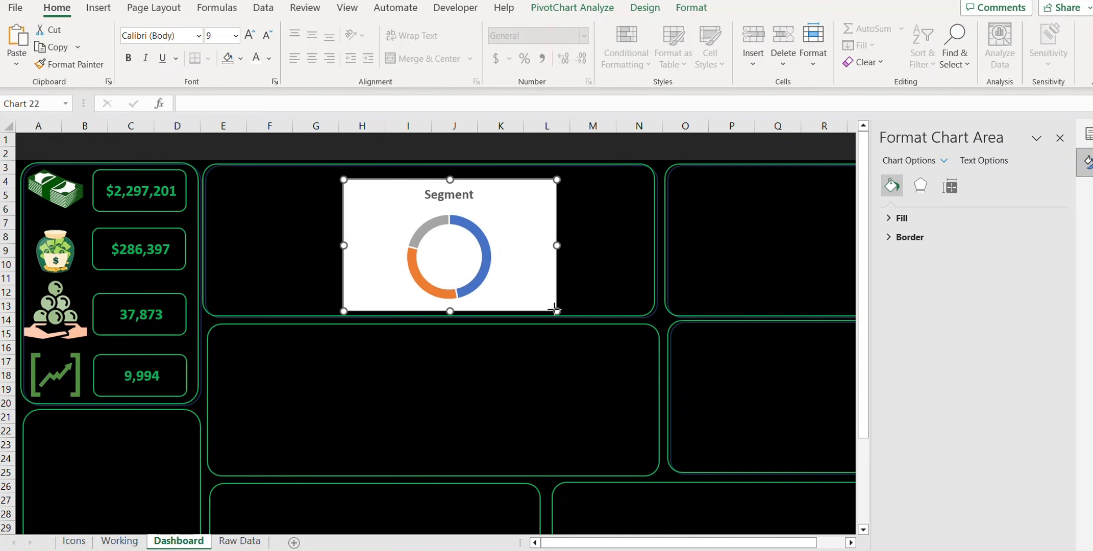
drag(555, 309, 549, 305)
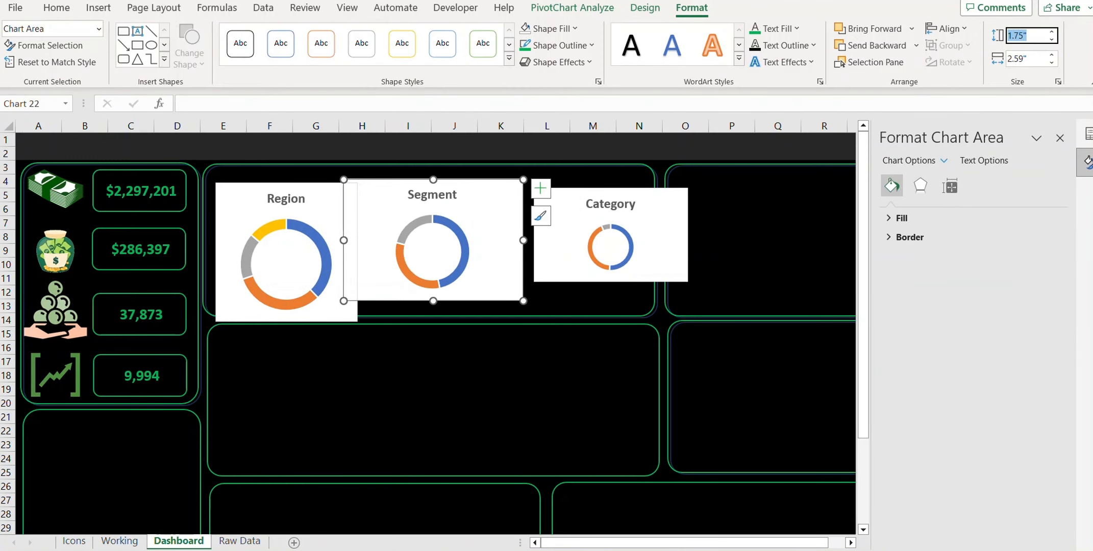
Size the Segment and Category charts to 2" high and 2.04" wide, matching the Region chart
text(2)
key(Tab)
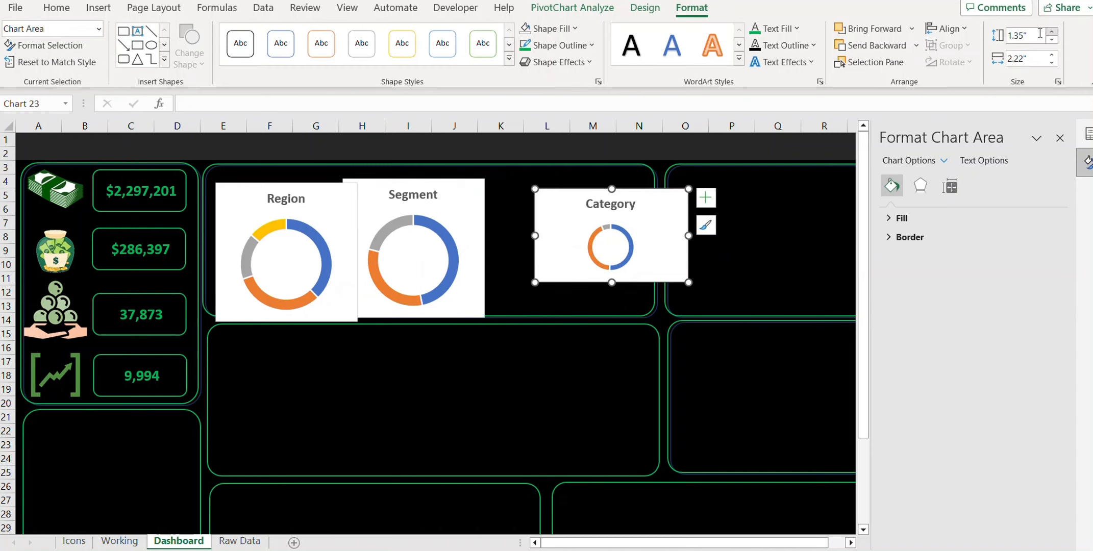
click(439, 225)
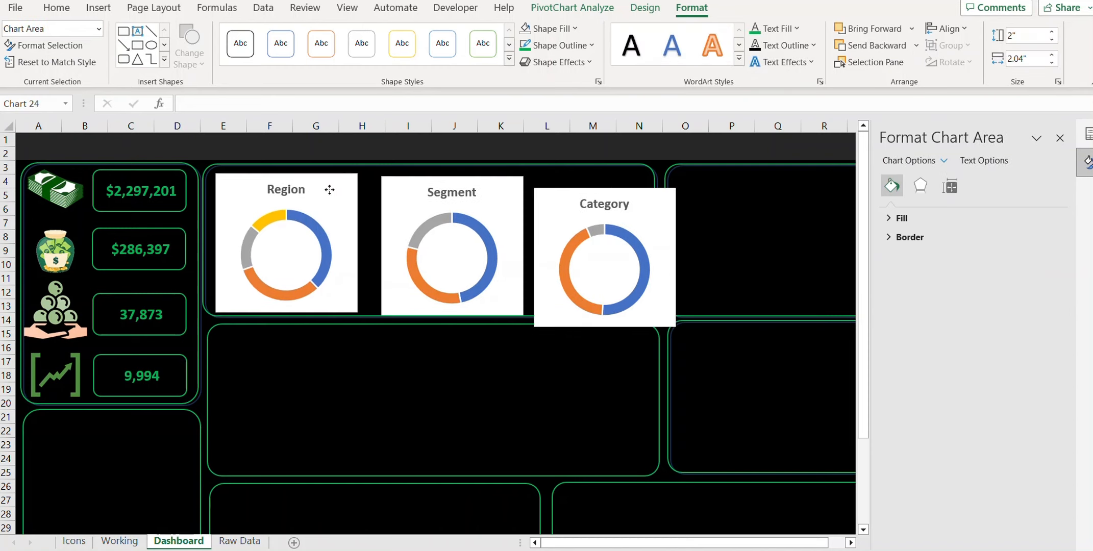
Arrange the Region, Segment and Category charts in an evenly spaced, level row inside the wide upper panel
click(632, 214)
drag(632, 214, 611, 195)
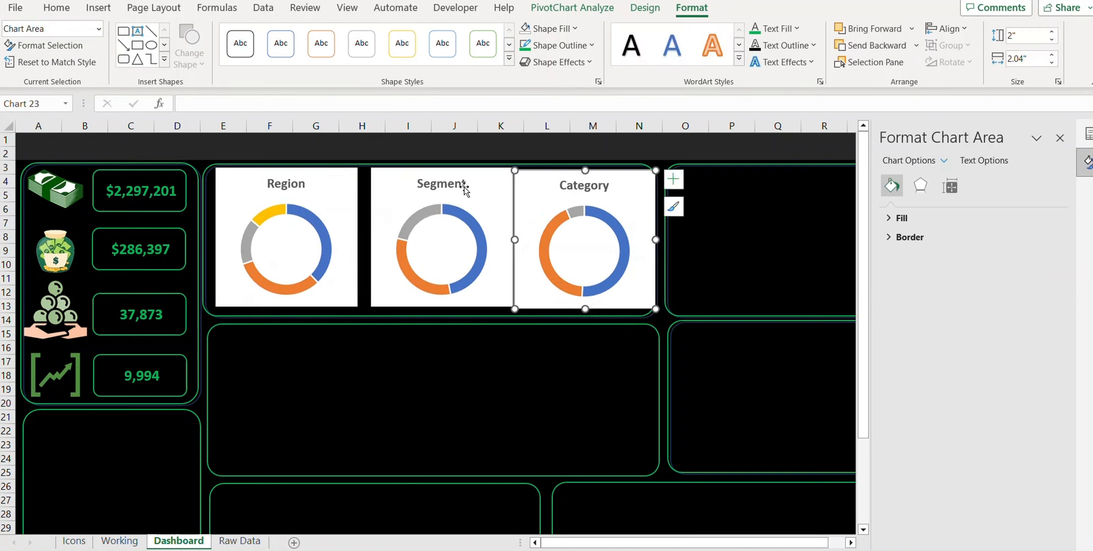
drag(385, 181, 378, 180)
drag(222, 183, 220, 183)
drag(490, 184, 488, 184)
drag(636, 196, 632, 194)
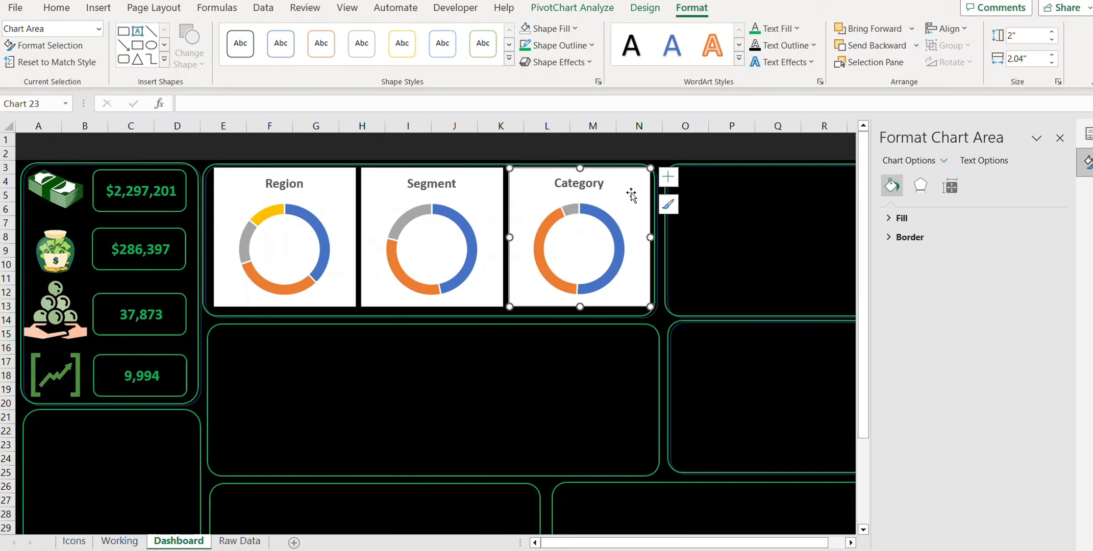
Remove the fill and outline from the Region chart's area
click(339, 196)
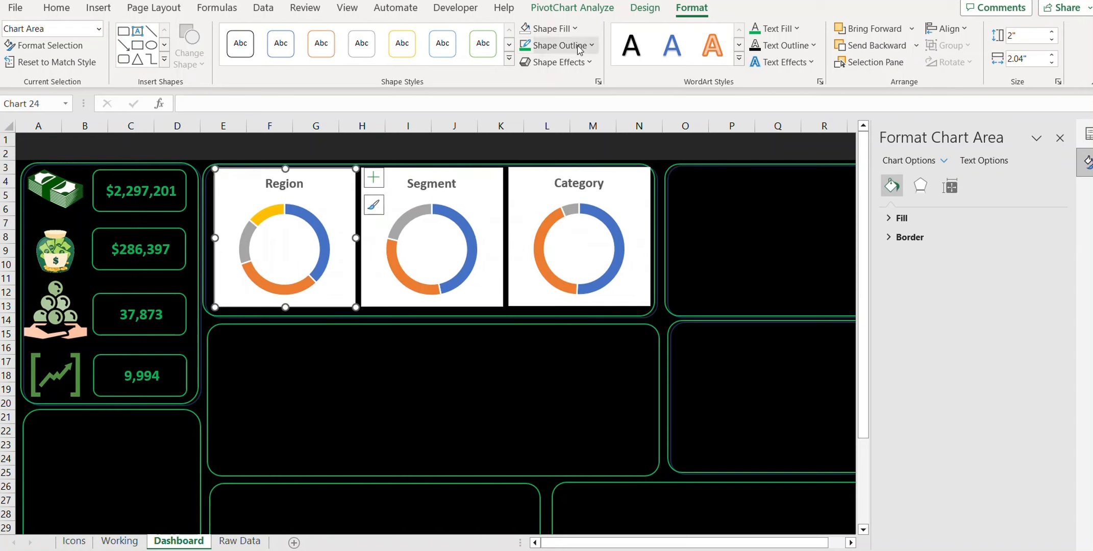
click(568, 31)
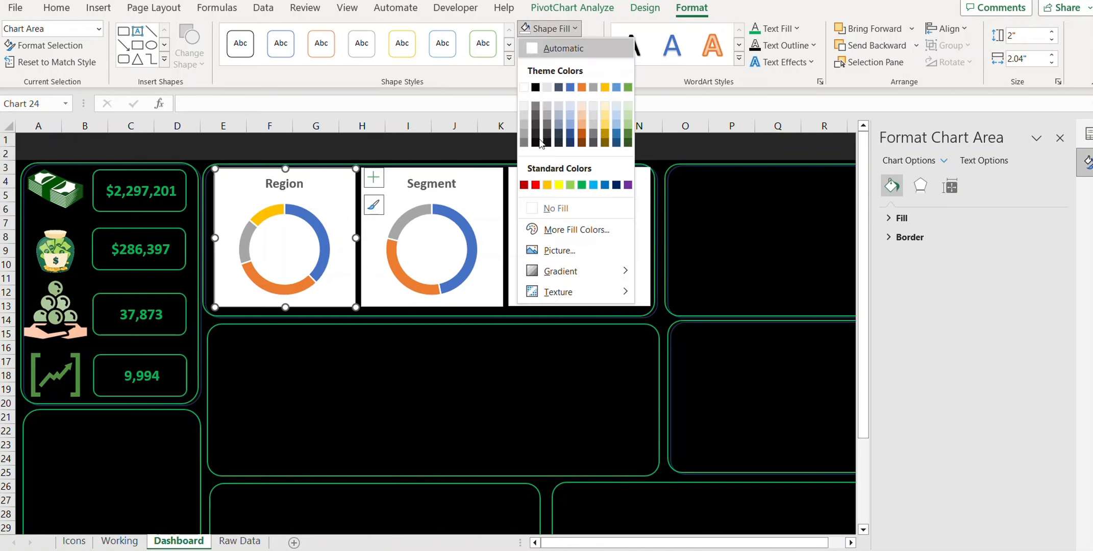
click(556, 208)
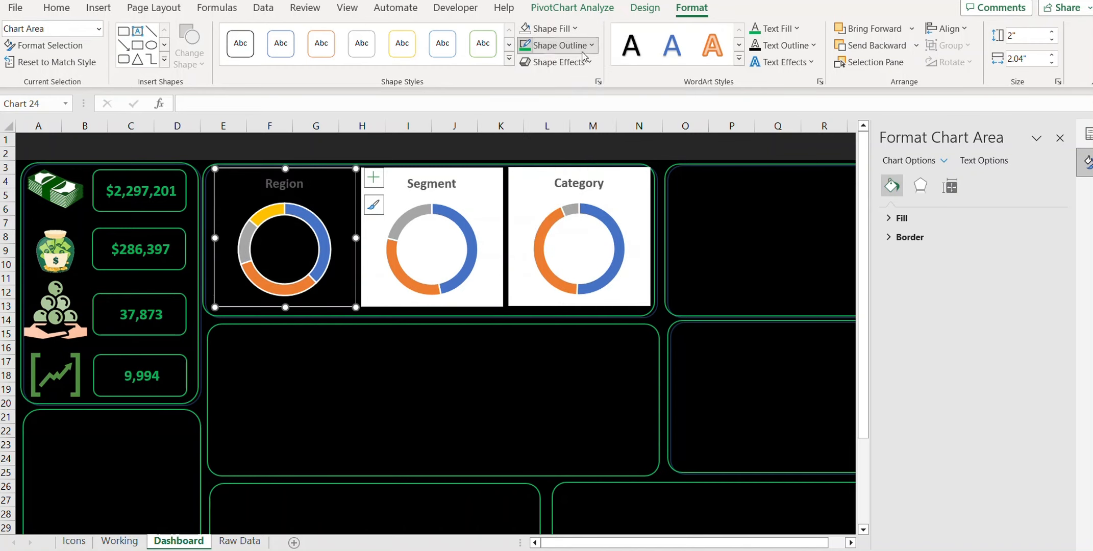
click(556, 44)
click(556, 222)
Remove the outline and fill from the Segment chart's area
click(484, 199)
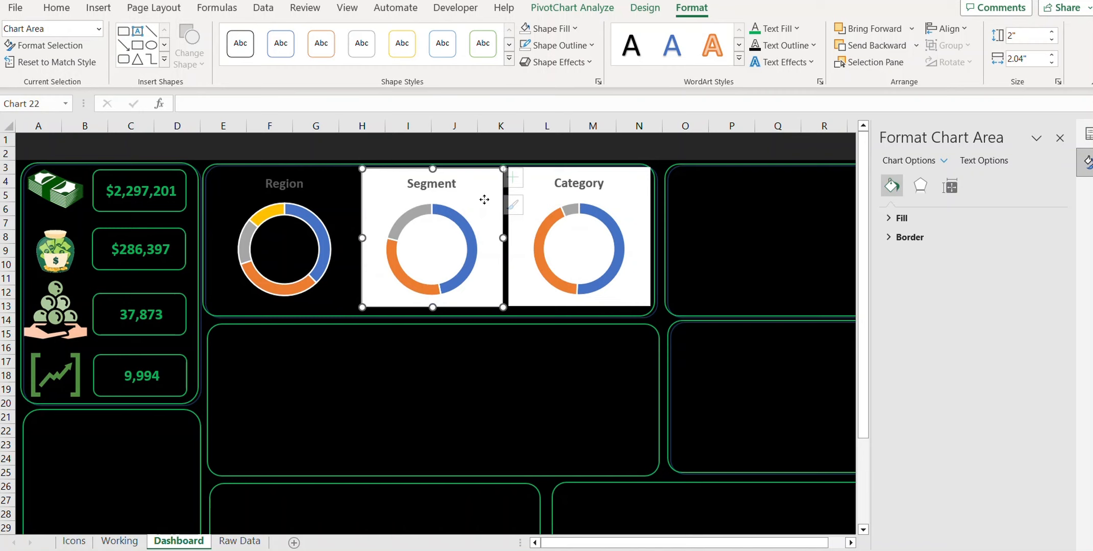
click(556, 45)
click(556, 221)
click(549, 29)
click(556, 208)
Remove the fill from the Category chart's area
click(612, 194)
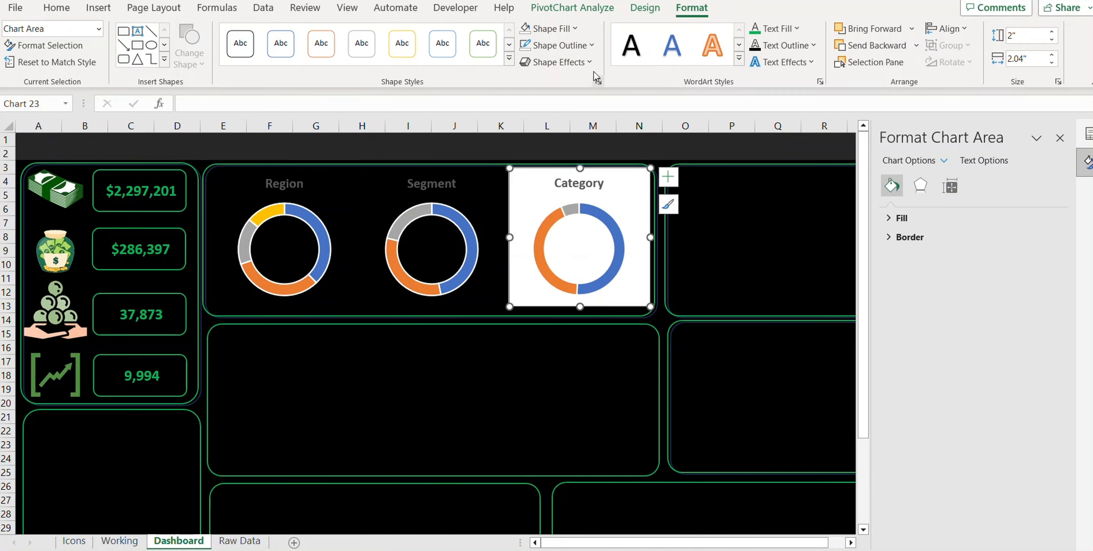
click(549, 29)
click(556, 208)
Colour the Region, Segment and Category chart titles in the standard green used by the KPI boxes
click(283, 190)
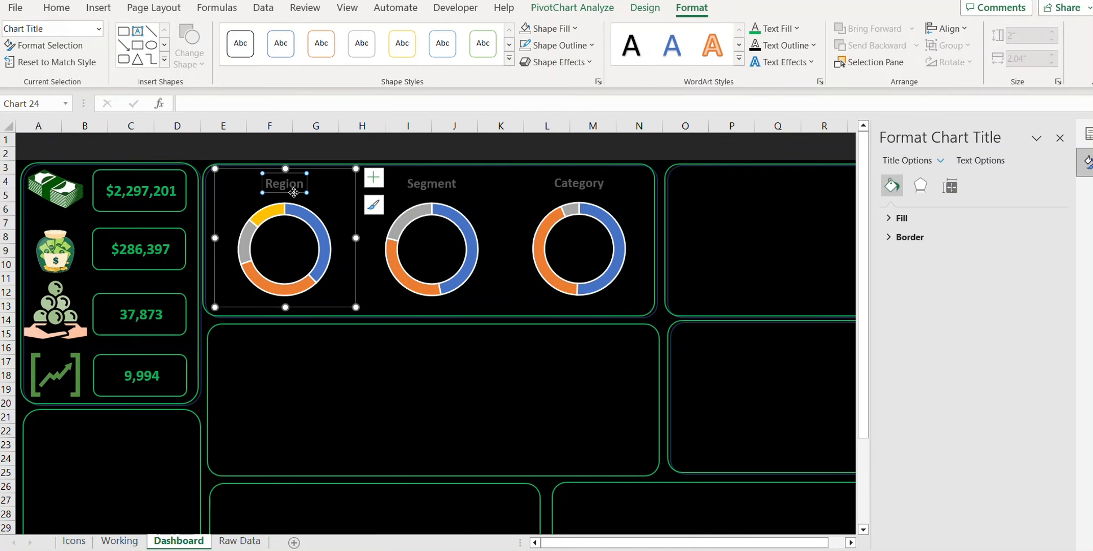
double_click(284, 187)
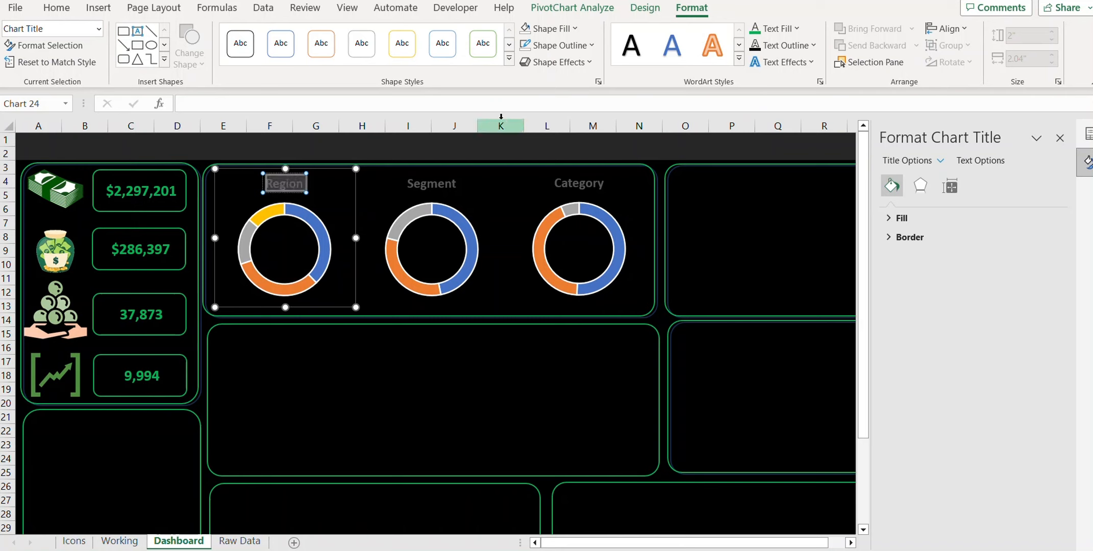
click(796, 29)
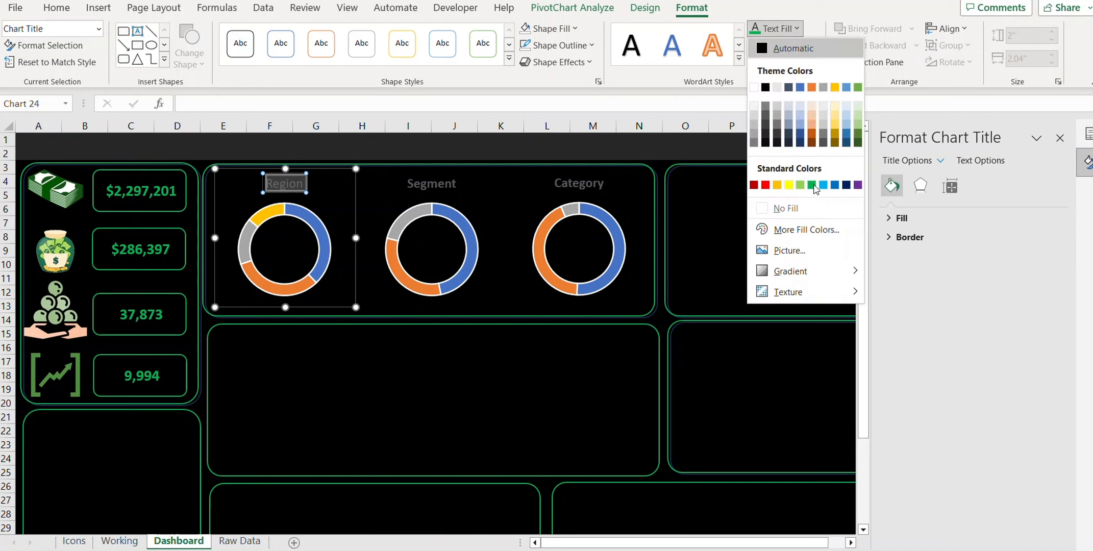
click(811, 186)
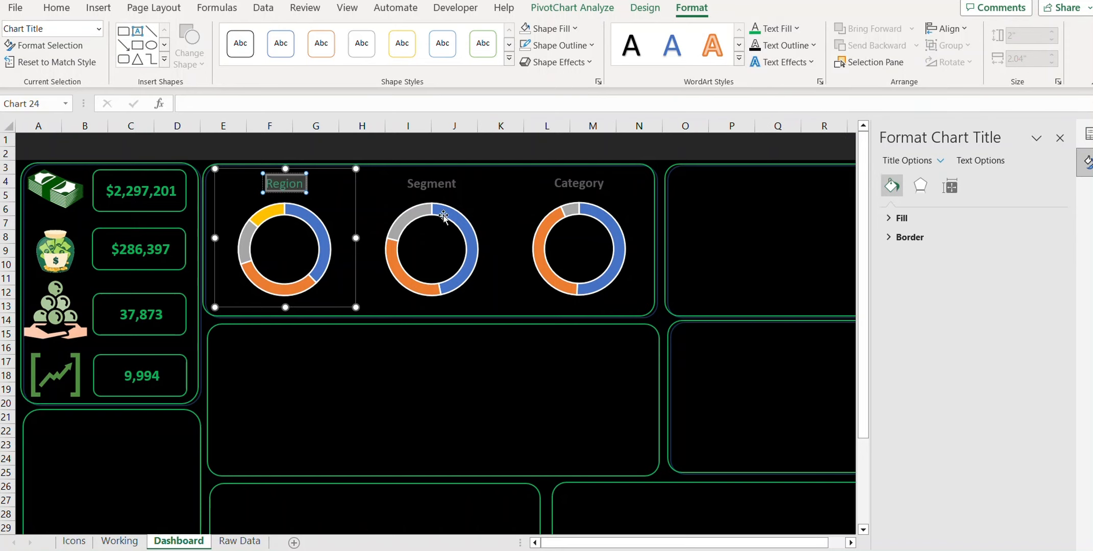
click(433, 184)
click(796, 29)
click(812, 186)
click(579, 183)
click(797, 29)
click(811, 186)
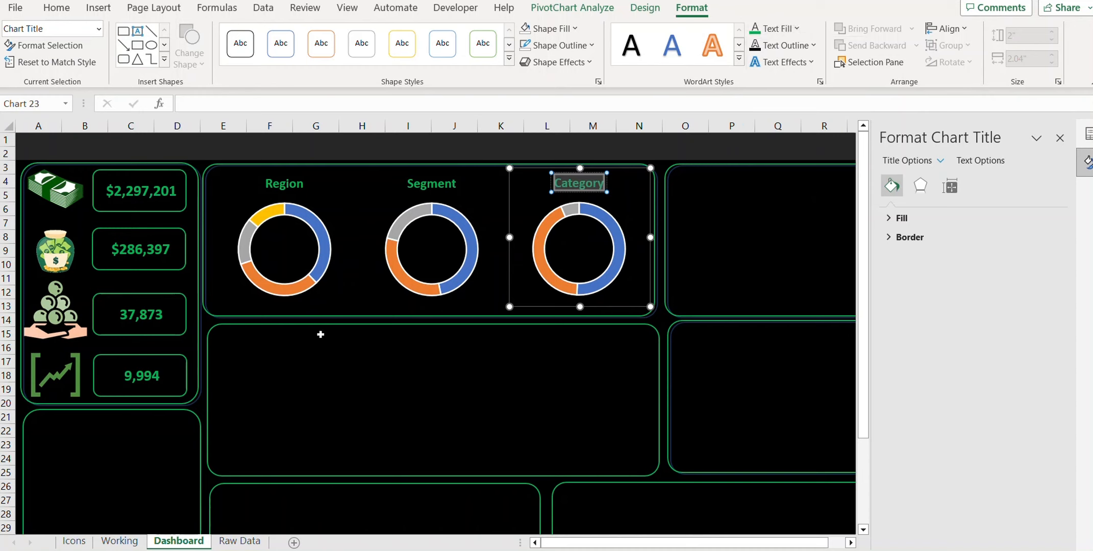
Fill the Region chart's blue West slice with dark green and remove its outline
click(344, 239)
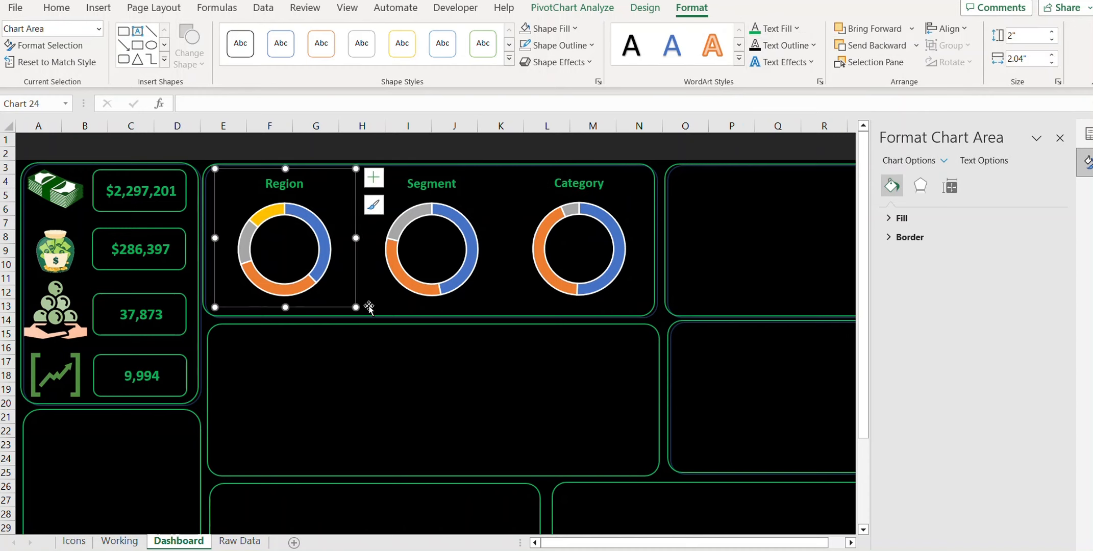
click(327, 257)
click(322, 245)
double_click(326, 249)
click(326, 249)
click(527, 46)
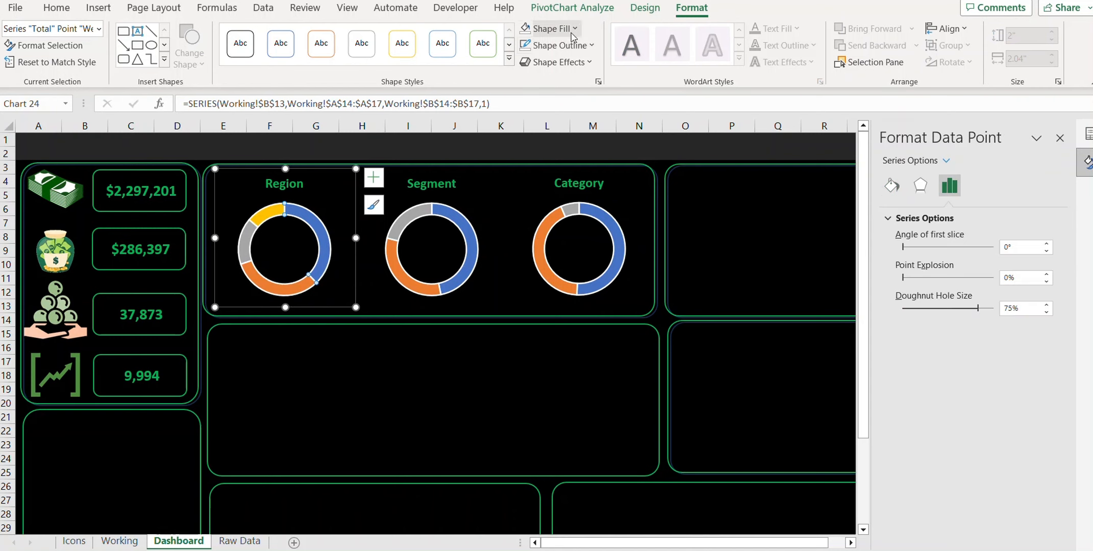
click(527, 29)
Fill the Region chart's orange slice with light green and its yellow slice with white, without outlines
click(307, 284)
click(561, 29)
click(626, 122)
click(571, 46)
click(556, 225)
click(266, 215)
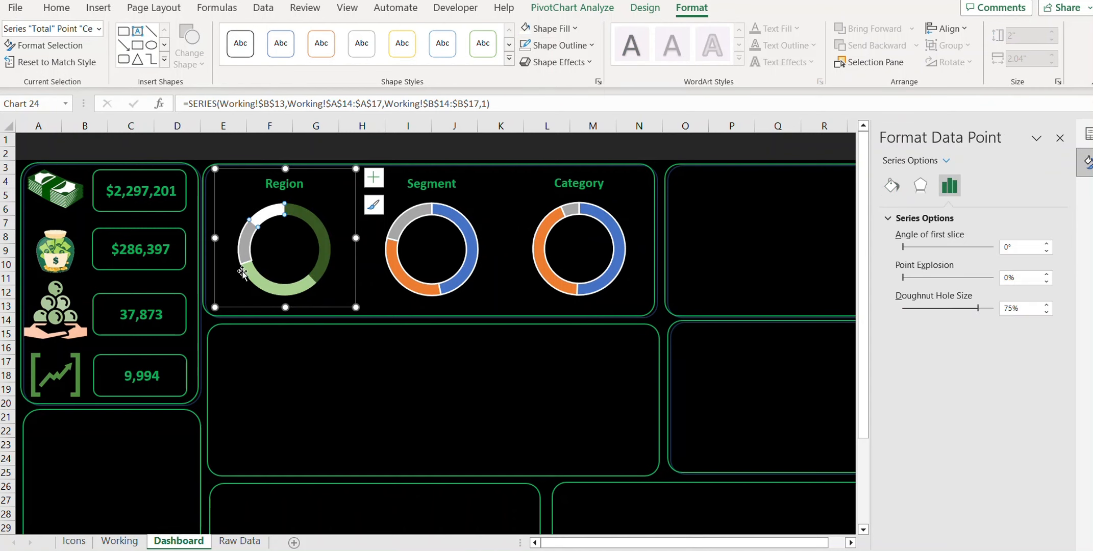
click(571, 45)
click(508, 260)
Remove the outline from the Segment chart's blue slice and fill it with Green, Accent 6, Darker 50%
double_click(472, 245)
click(468, 233)
click(566, 46)
click(577, 225)
click(559, 29)
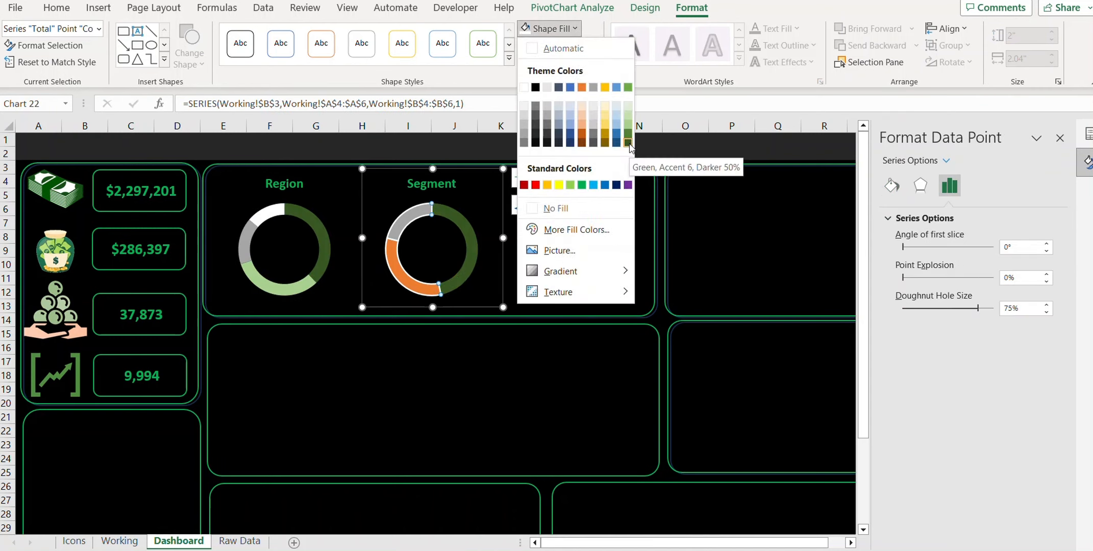
click(628, 142)
Give the Segment chart's orange slice a green outline and remove the outline from its grey slice
click(403, 278)
click(571, 45)
click(628, 139)
click(407, 218)
click(571, 45)
click(602, 225)
Fill the Category chart's blue slice with dark green and remove the outlines from its blue and grey slices
click(619, 242)
click(619, 243)
click(572, 46)
click(599, 225)
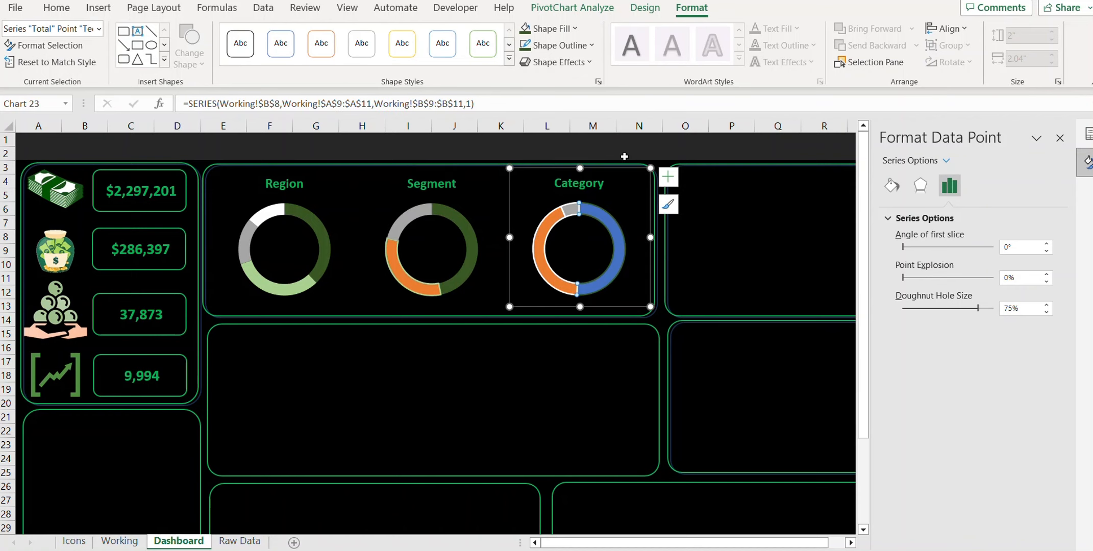
click(587, 225)
click(570, 210)
click(571, 46)
click(577, 225)
click(685, 152)
Remove the outline from the Segment chart's orange slice and fill it with light green
click(406, 282)
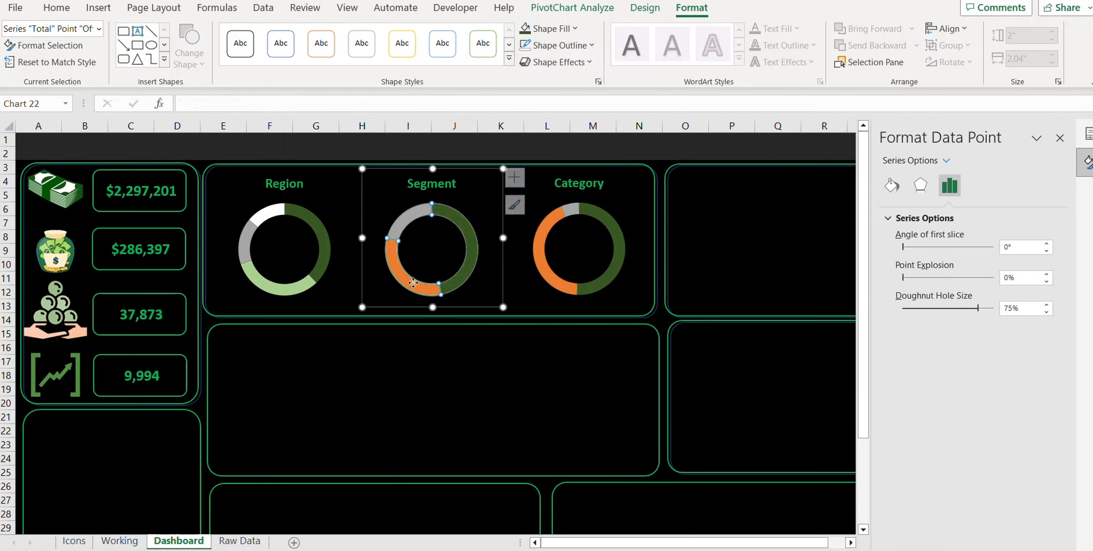
click(571, 45)
click(572, 224)
click(571, 32)
click(628, 121)
Fill the Category chart's orange slice with light green, then return to the Working sheet
click(547, 263)
click(546, 263)
click(566, 30)
click(627, 121)
click(364, 361)
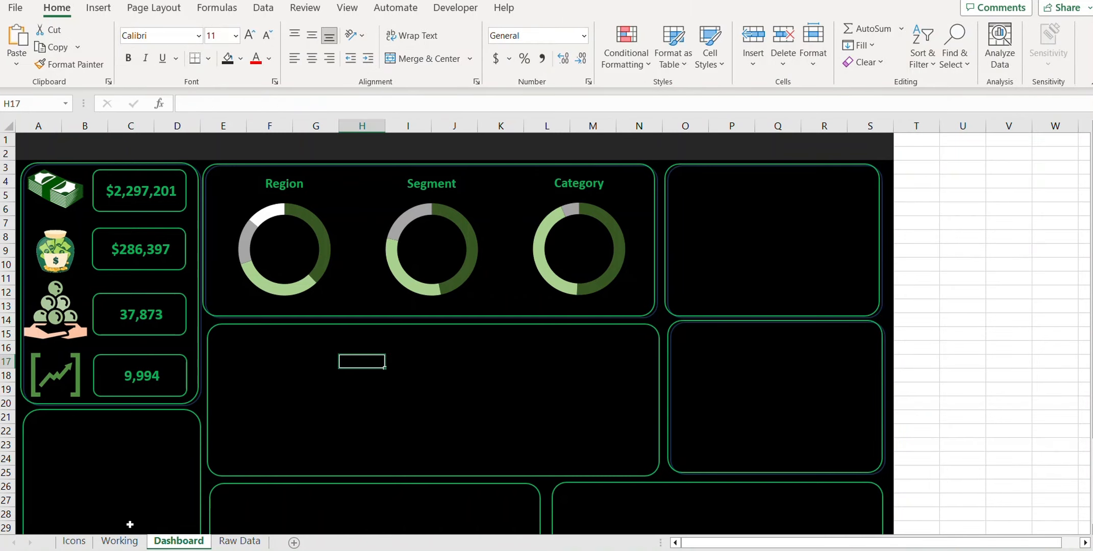
click(120, 541)
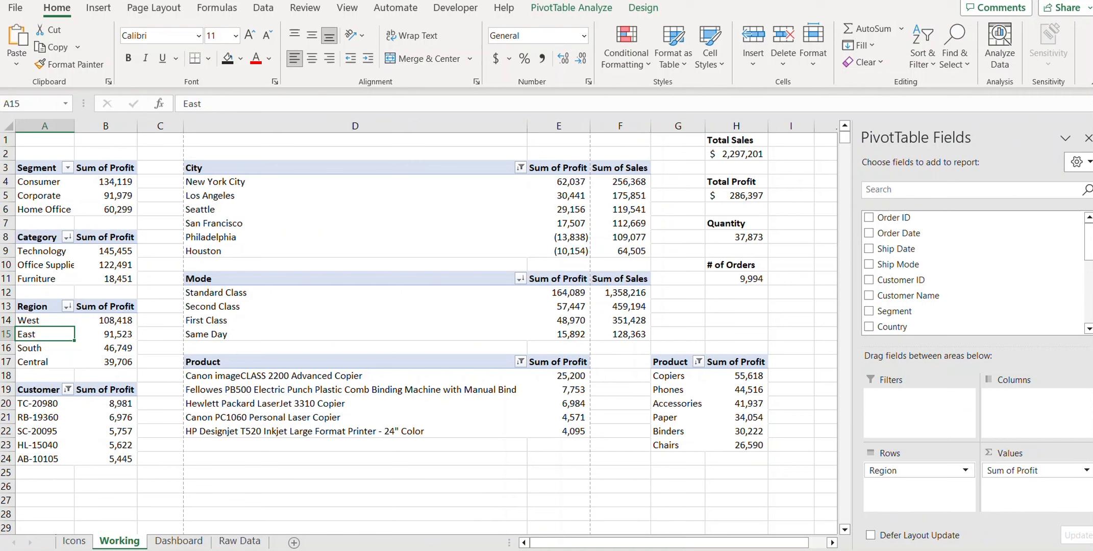
Insert a Clustered Bar pivot chart from the Mode pivot table on the Working sheet
click(265, 334)
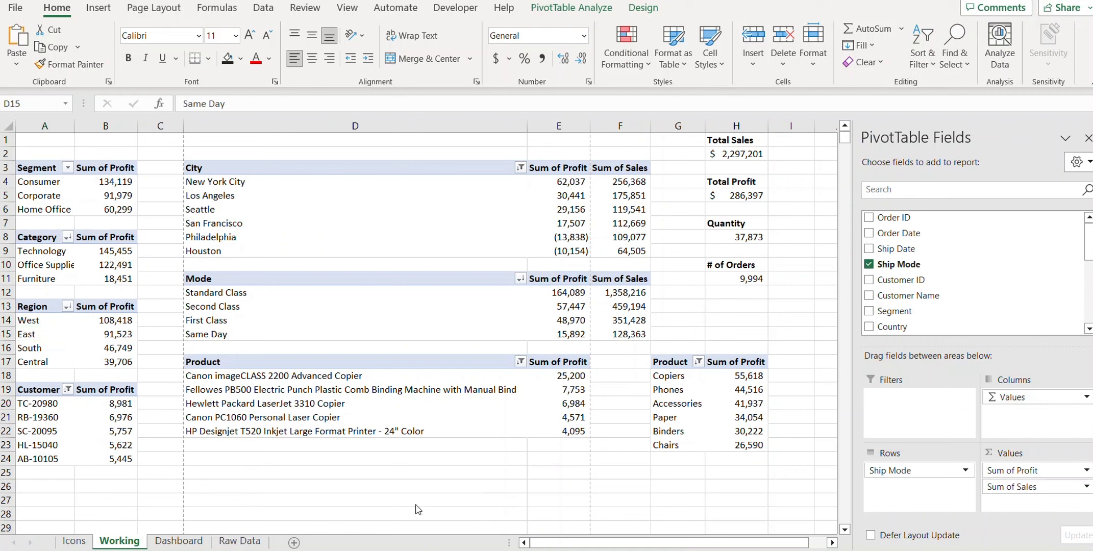
click(288, 305)
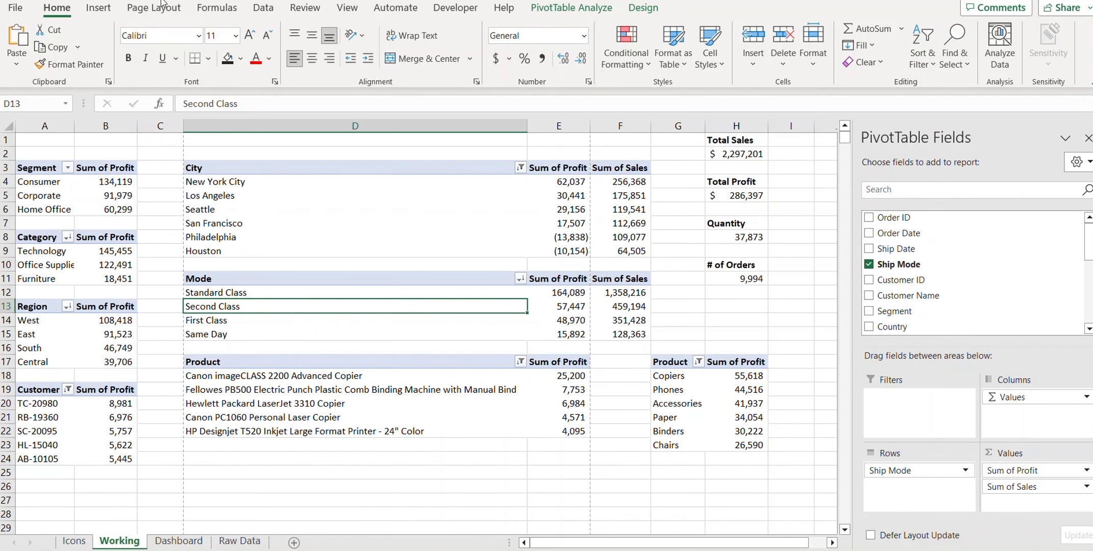
click(99, 9)
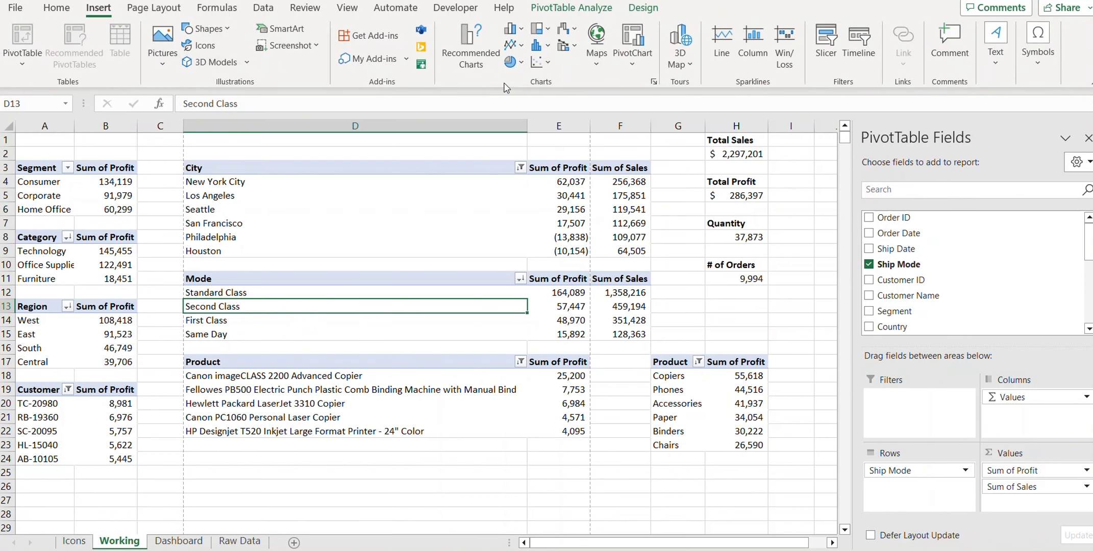
click(471, 51)
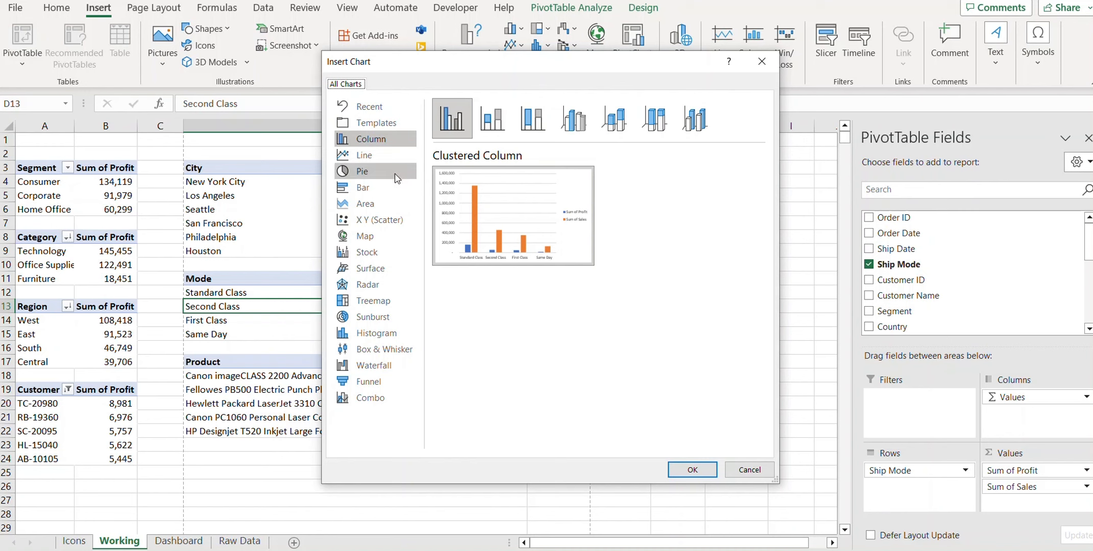
click(384, 189)
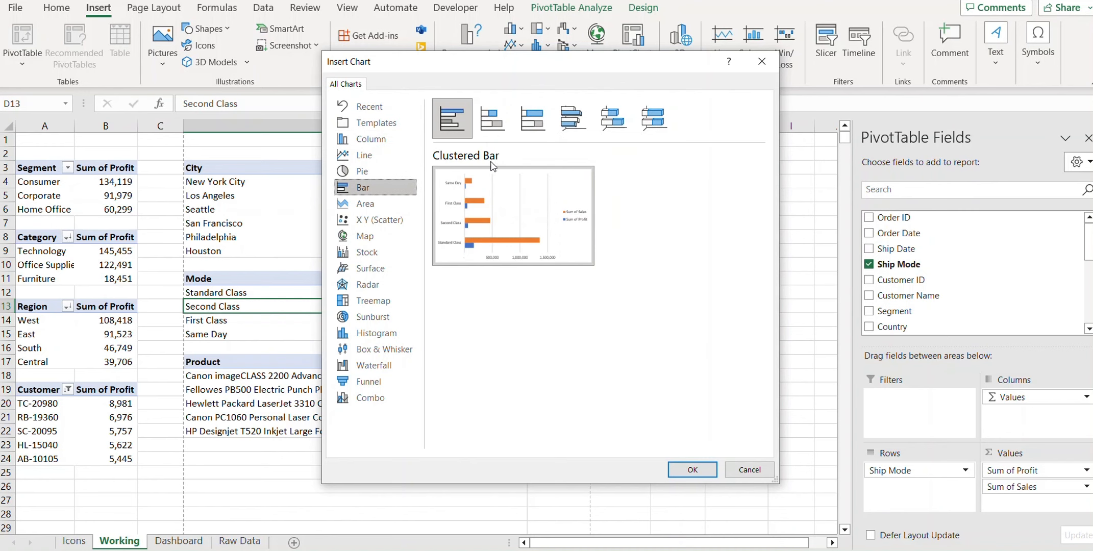
click(497, 126)
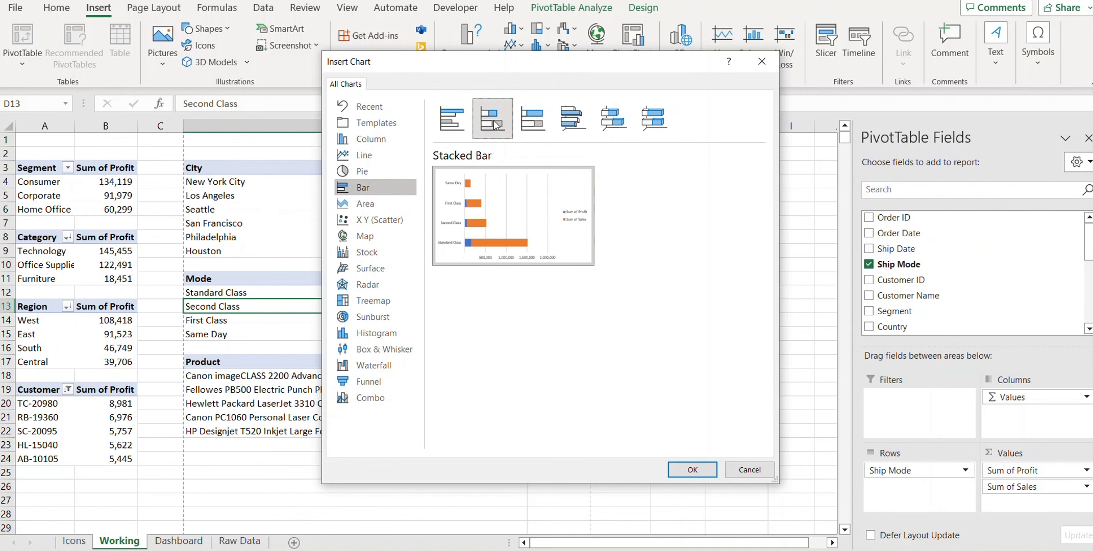
click(459, 119)
click(692, 470)
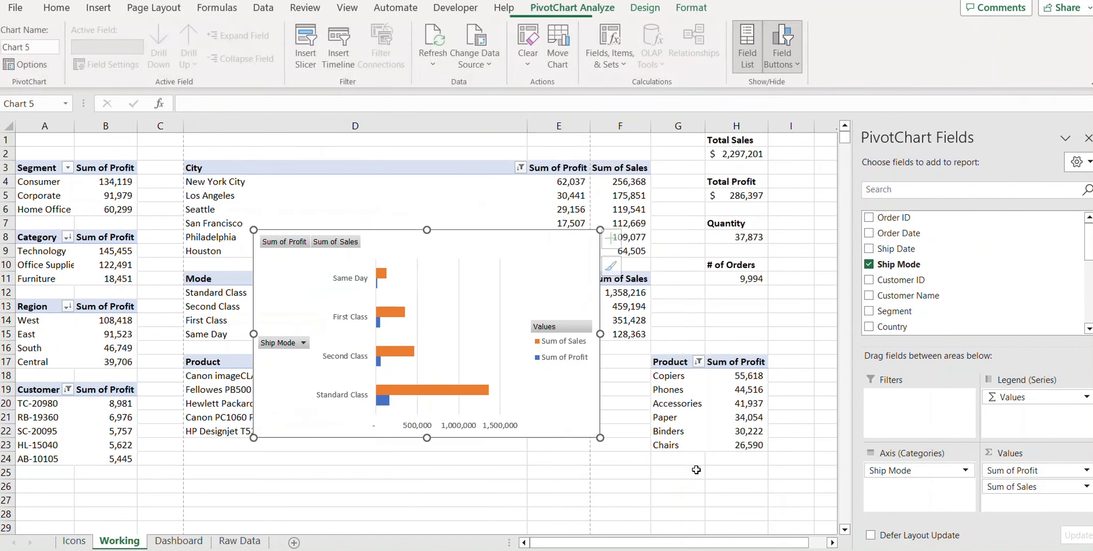
Hide all field buttons on the new ship mode chart and delete its legend
right_click(308, 244)
click(357, 406)
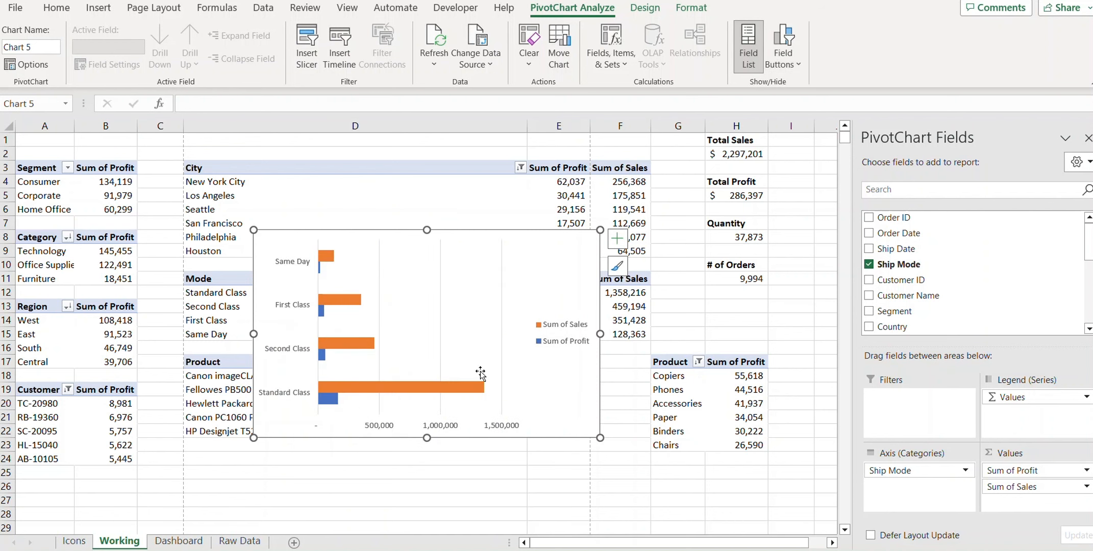
click(570, 343)
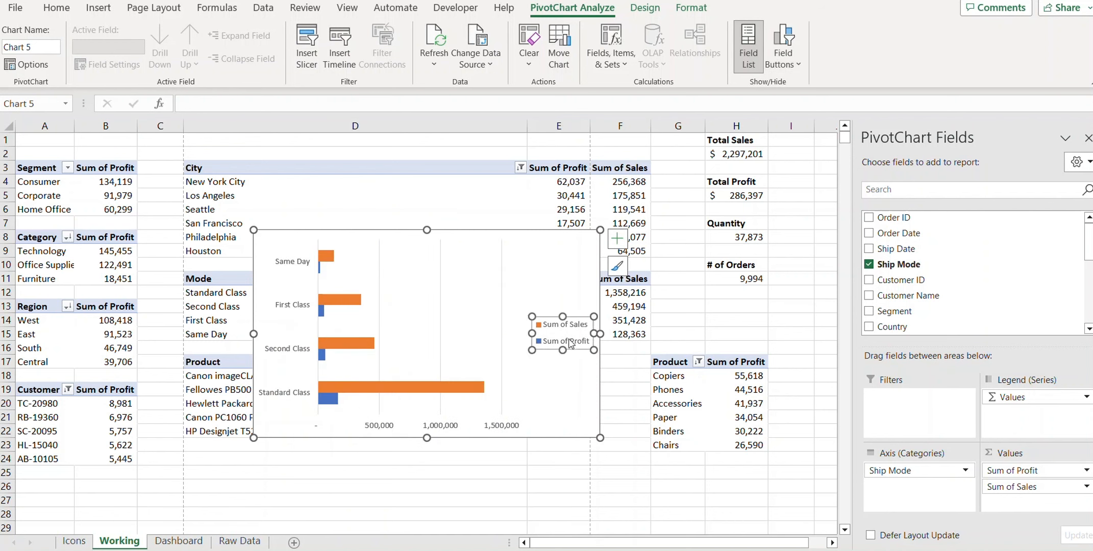
key(Delete)
Add the bold chart title "Profit by Mode" and delete the chart's vertical gridlines
click(616, 237)
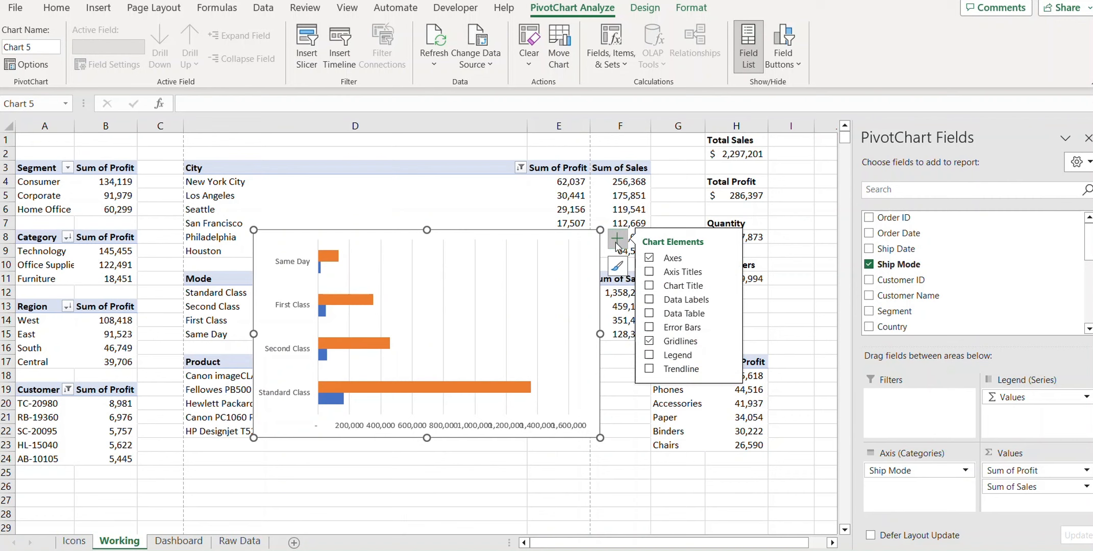
click(679, 287)
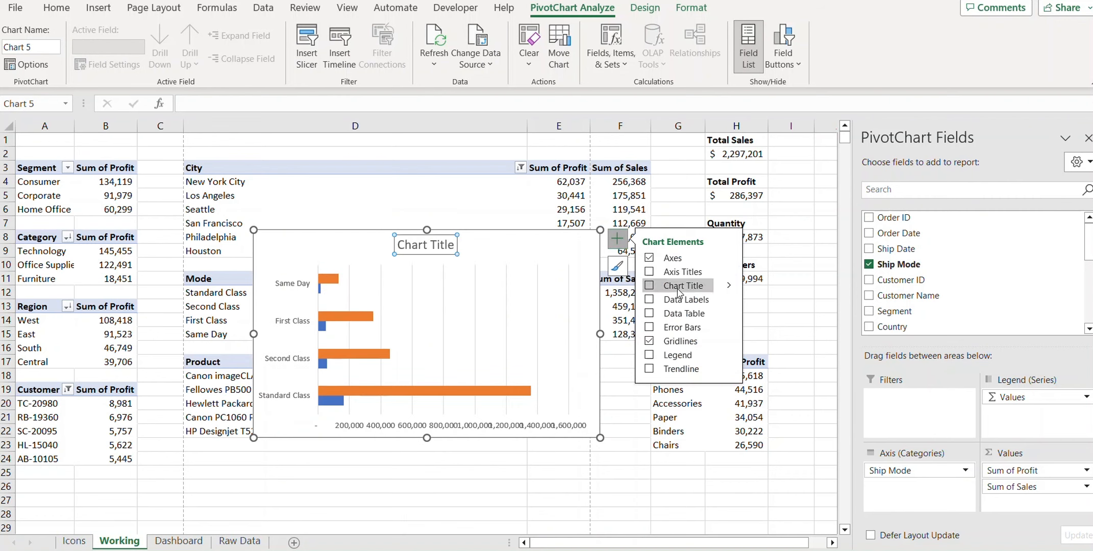
double_click(442, 245)
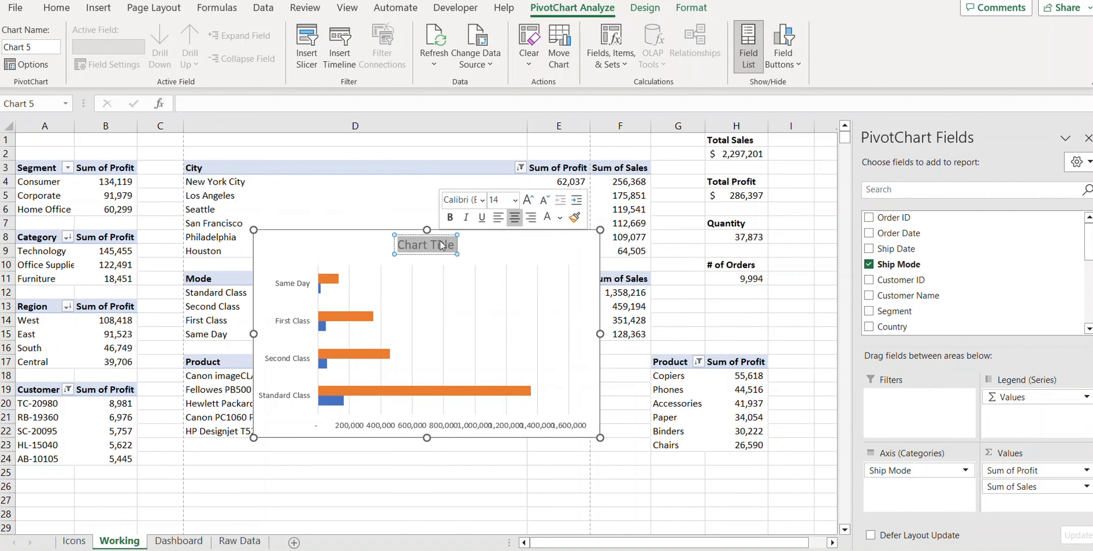
text(Profit by)
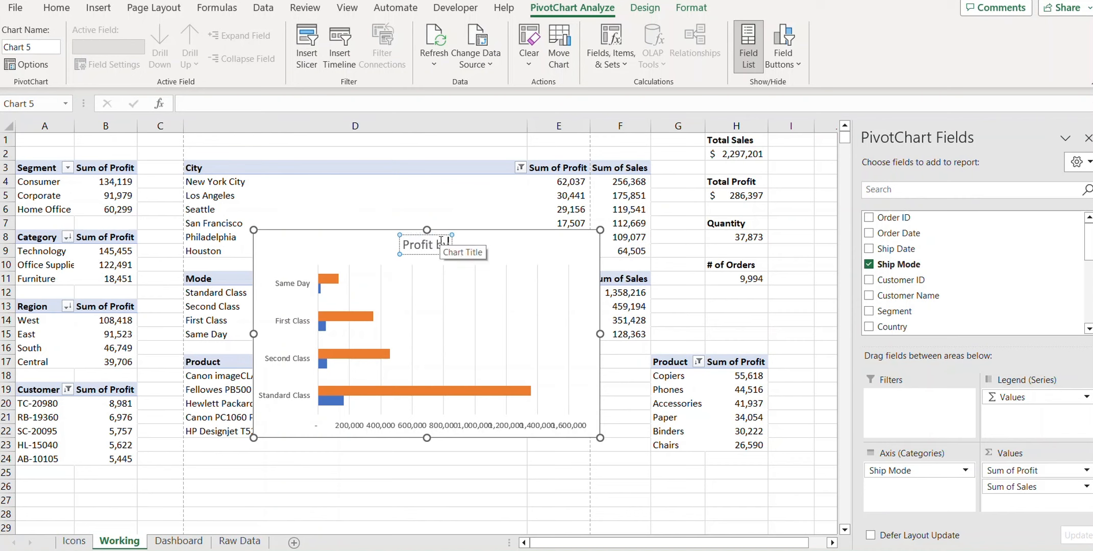
text( Mode)
key(ctrl+shift+Left)
key(ctrl+shift+Left)
key(ctrl+shift+Left)
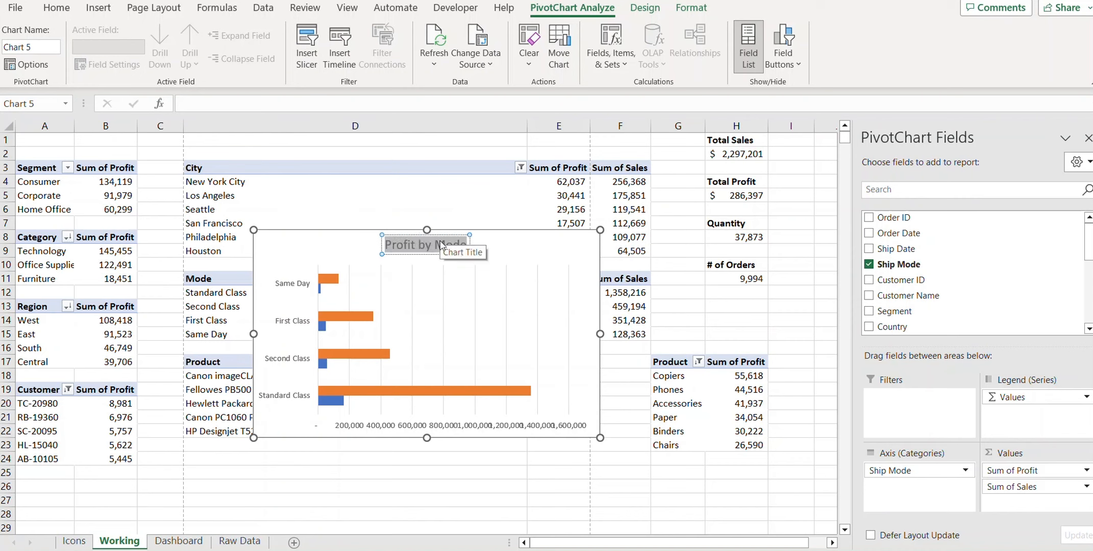
click(442, 329)
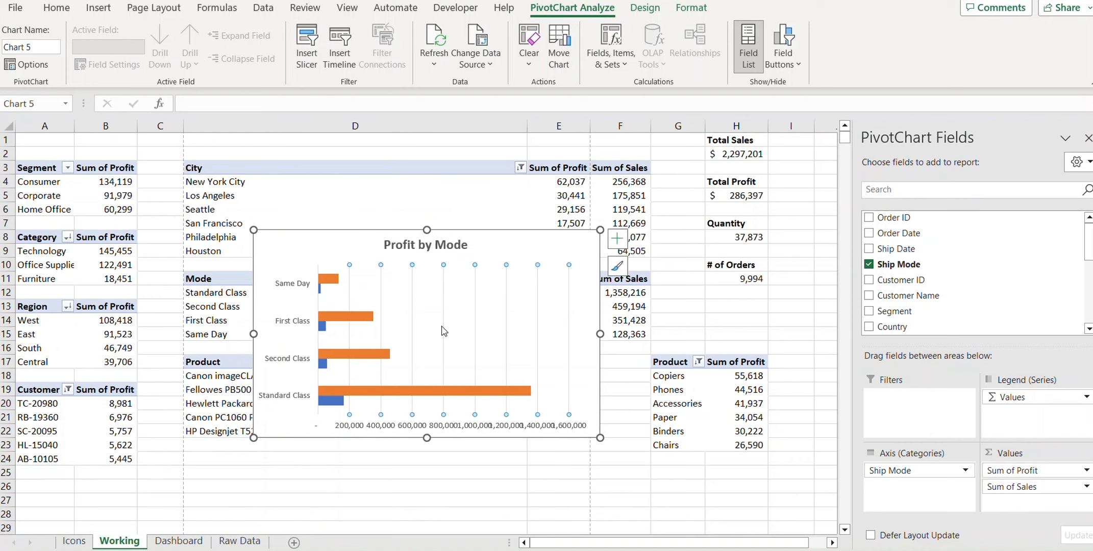
key(Delete)
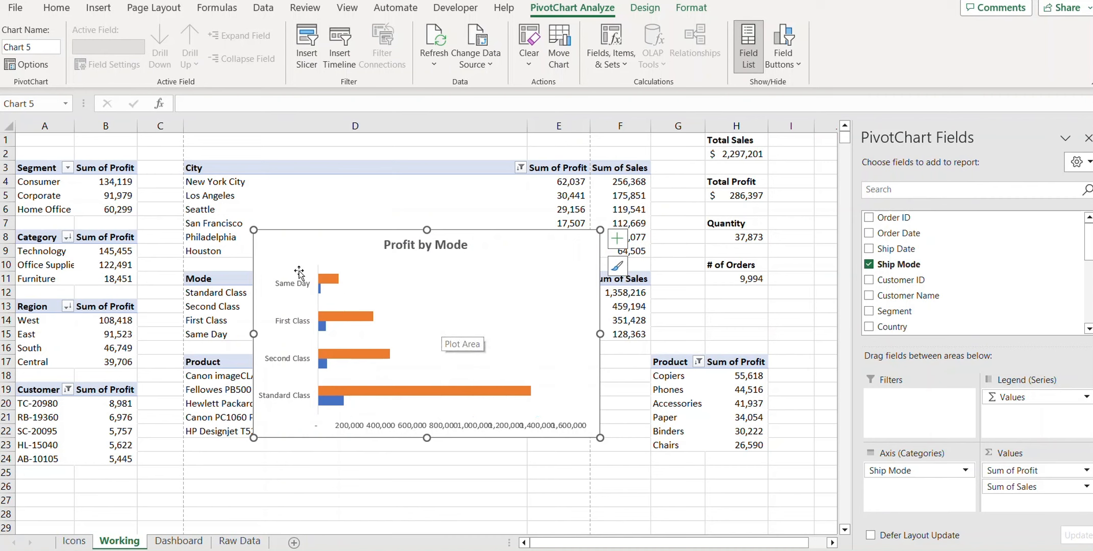
Cut the Profit by Mode chart from the Working sheet and paste it into the Dashboard sheet
drag(353, 243, 438, 225)
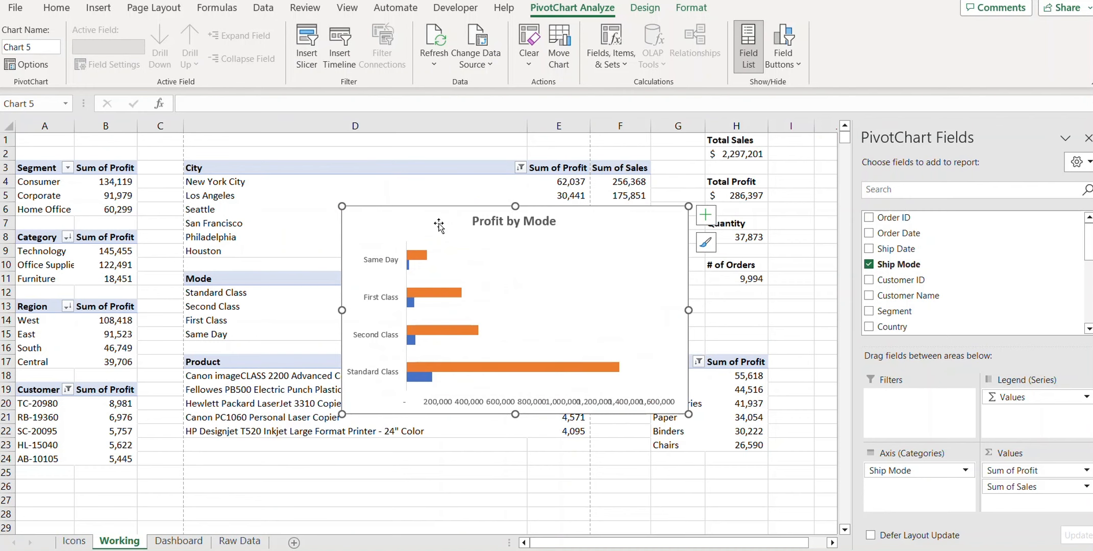
key(ctrl+x)
click(178, 541)
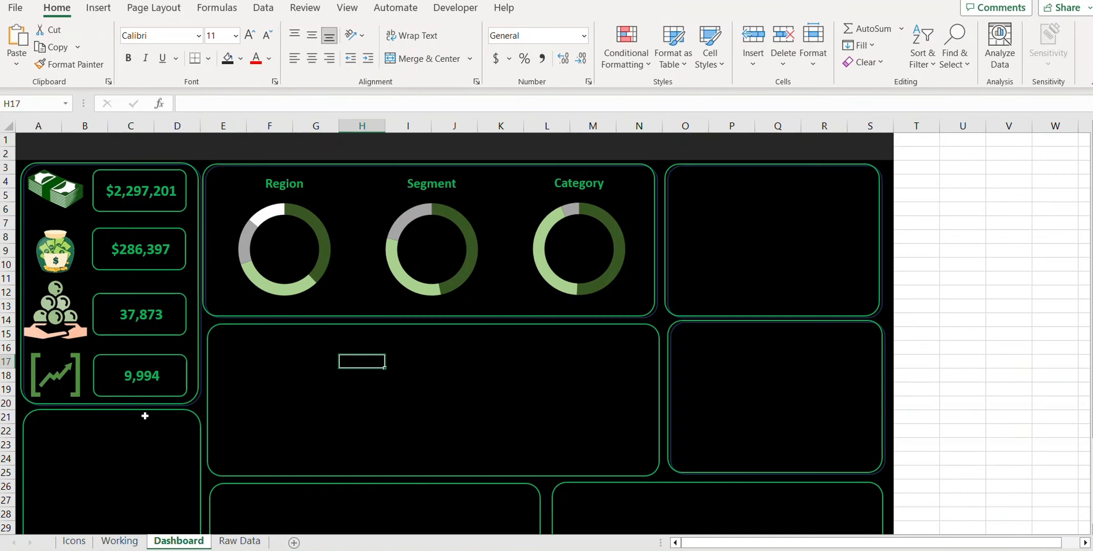
scroll(145, 416, down, 3)
click(92, 334)
key(ctrl+v)
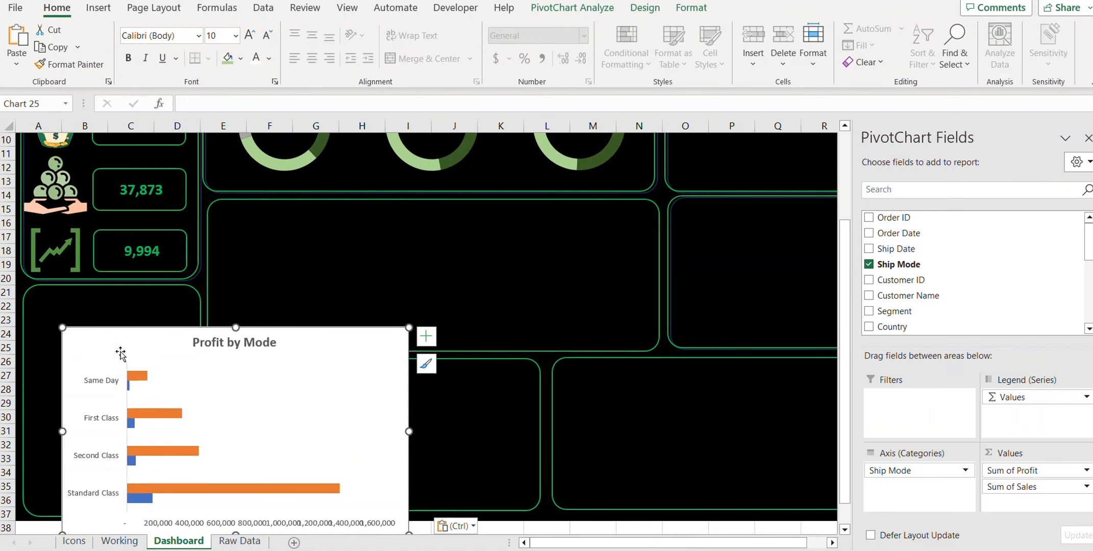
Fit the Profit by Mode chart into the empty panel below the KPI boxes, about 3.31" high and 2.49" wide
drag(121, 352, 73, 307)
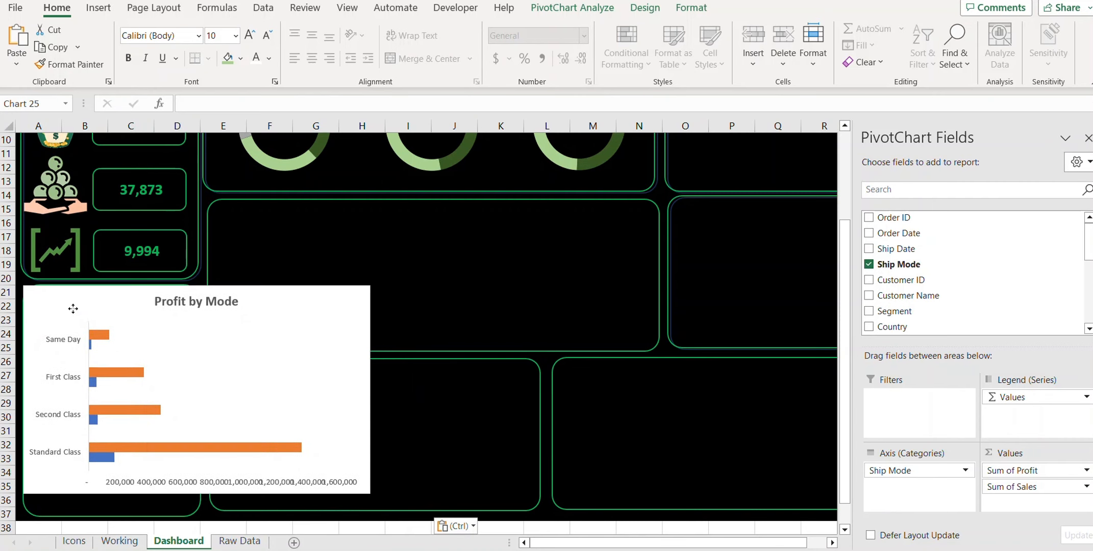
scroll(367, 347, down, 1)
drag(107, 470, 108, 473)
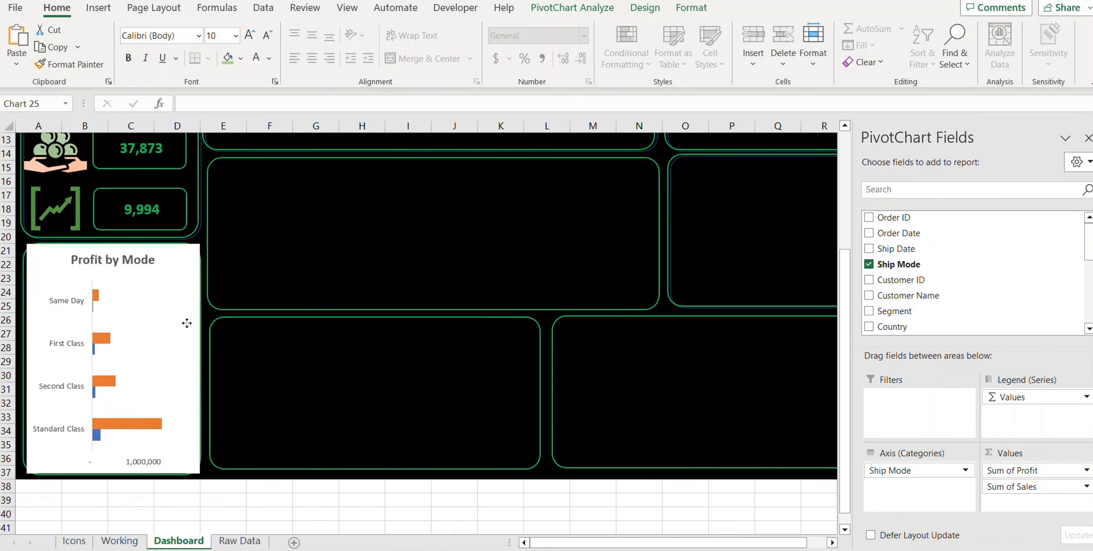
Set the Profit by Mode chart area to no fill and no outline
click(684, 15)
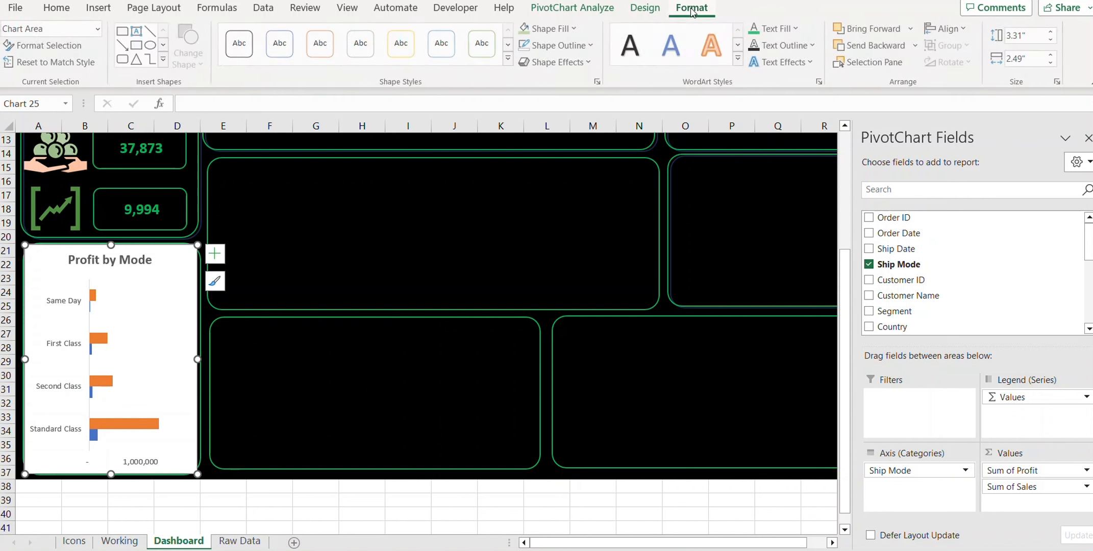
click(569, 29)
click(567, 205)
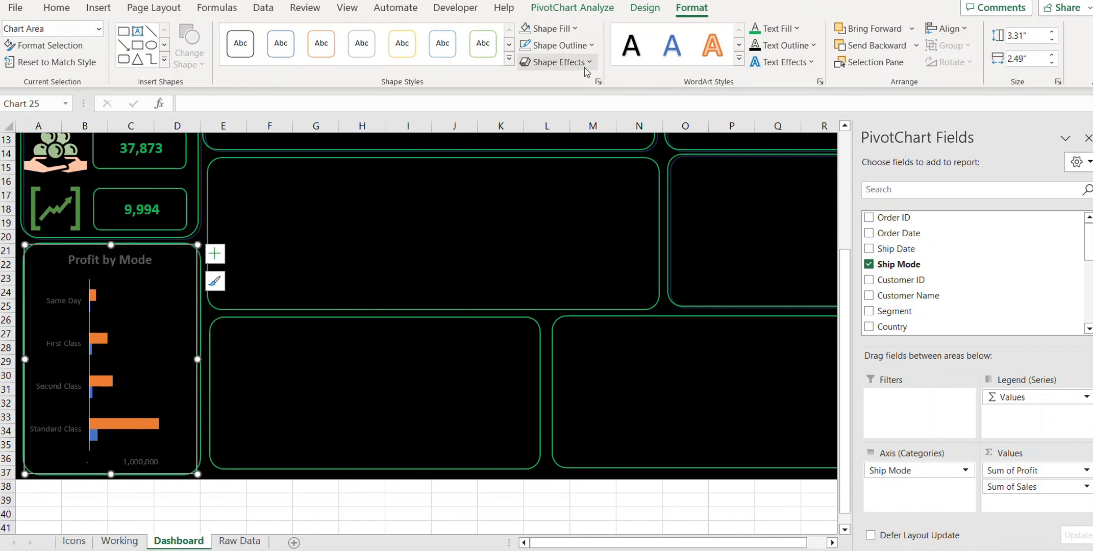
click(591, 45)
click(583, 224)
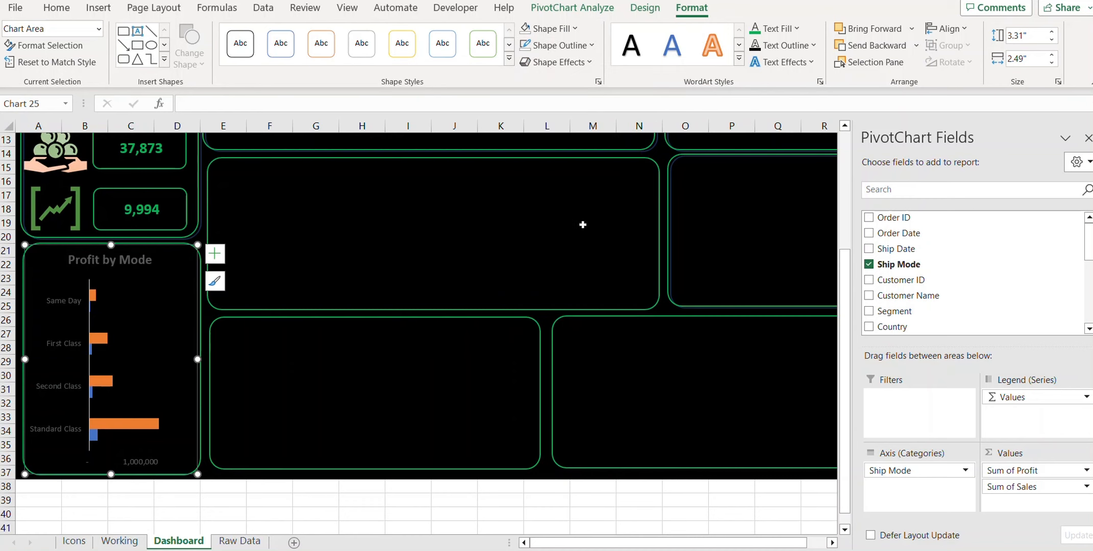
Color the Profit by Mode chart title standard green
click(124, 260)
triple_click(125, 260)
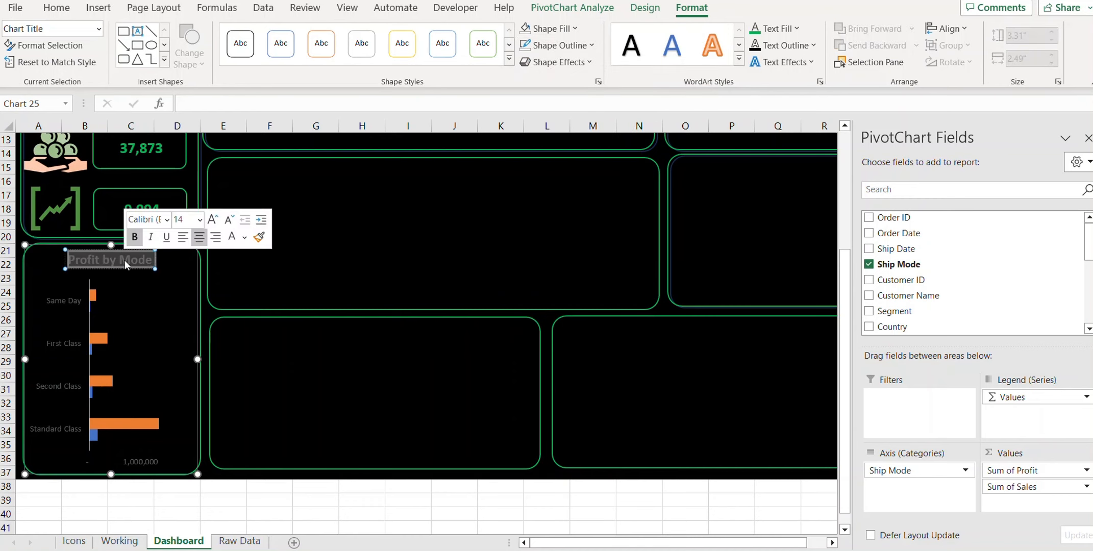
click(796, 29)
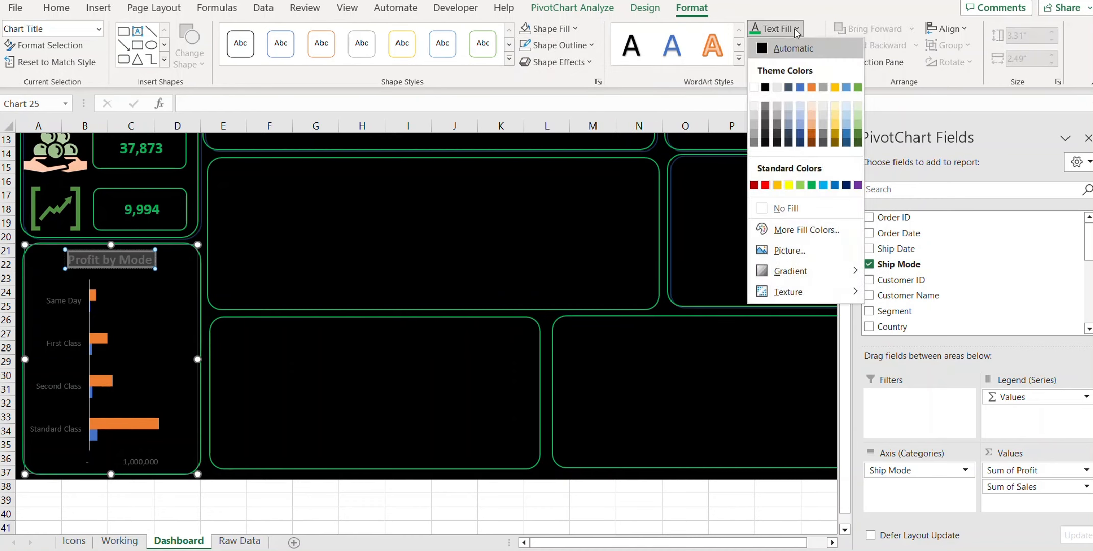
click(811, 184)
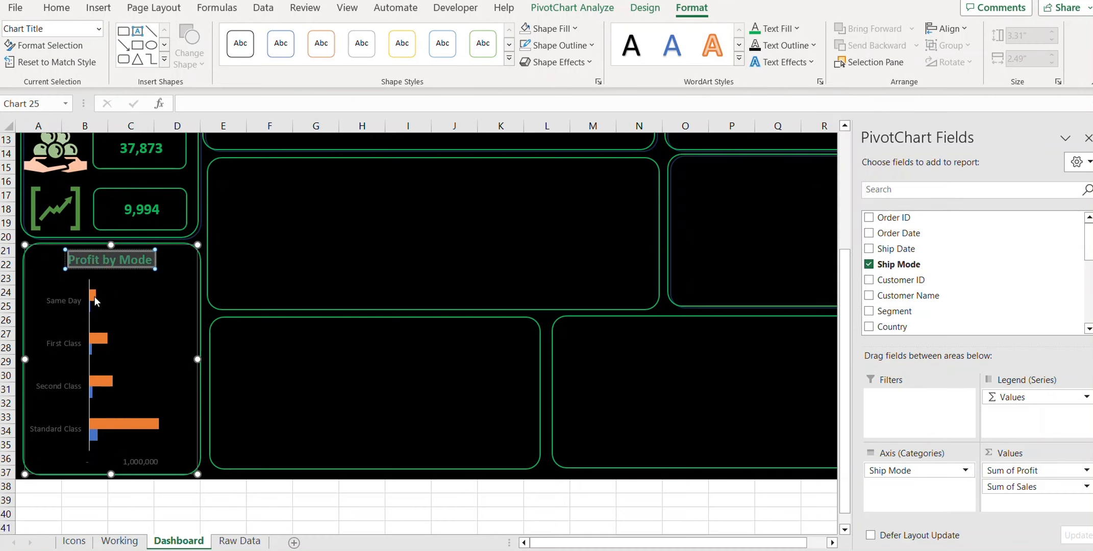
Make the category axis and value axis labels of the Profit by Mode chart white and bold
click(65, 300)
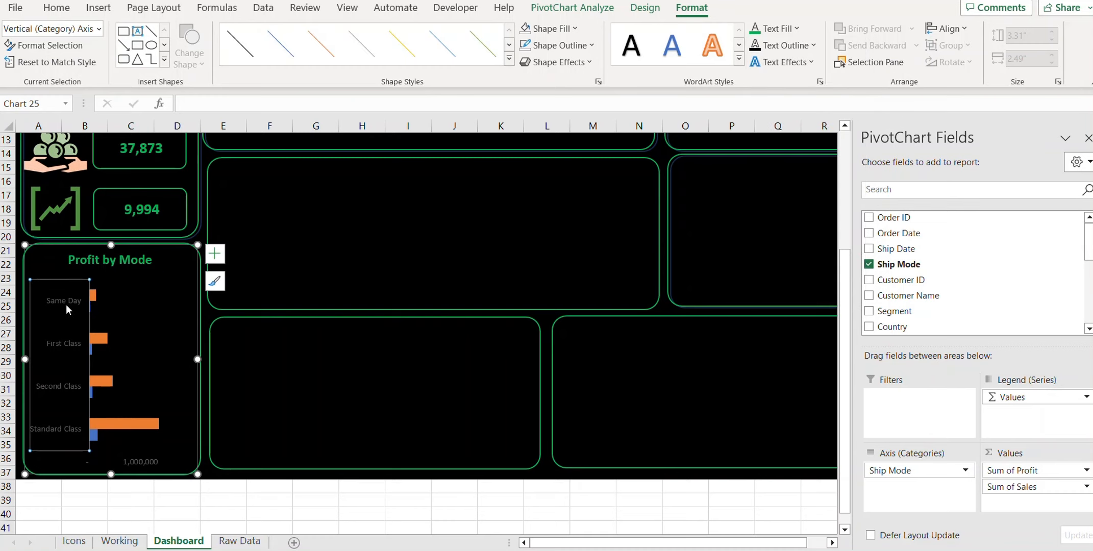
click(778, 29)
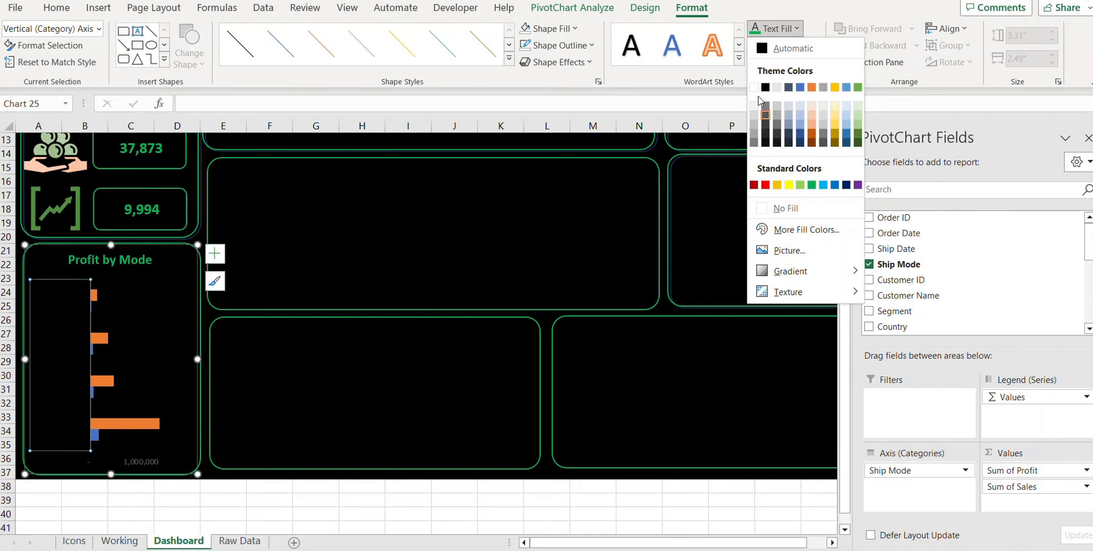
click(753, 87)
click(148, 457)
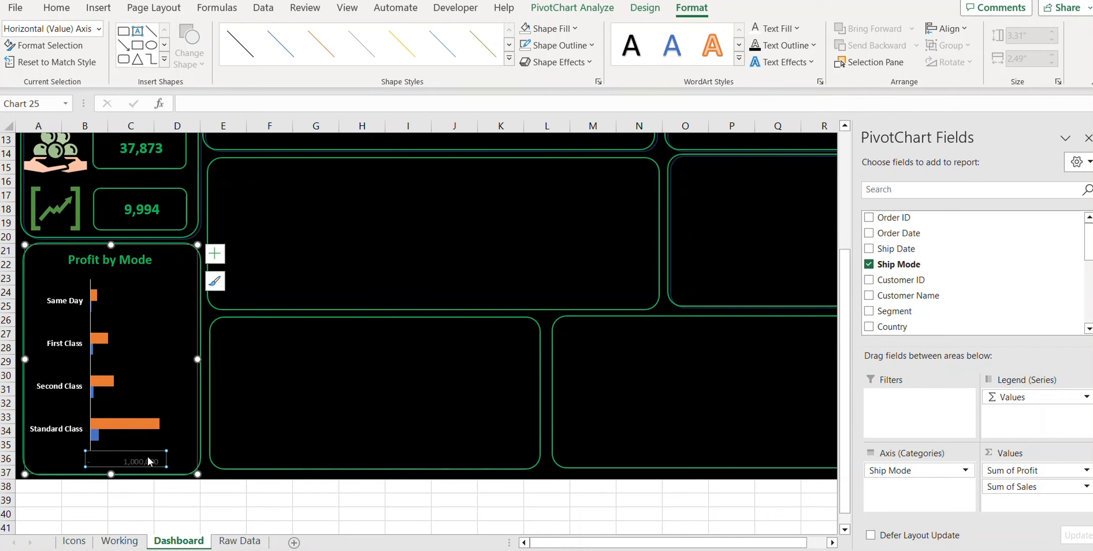
click(778, 28)
click(754, 88)
click(147, 394)
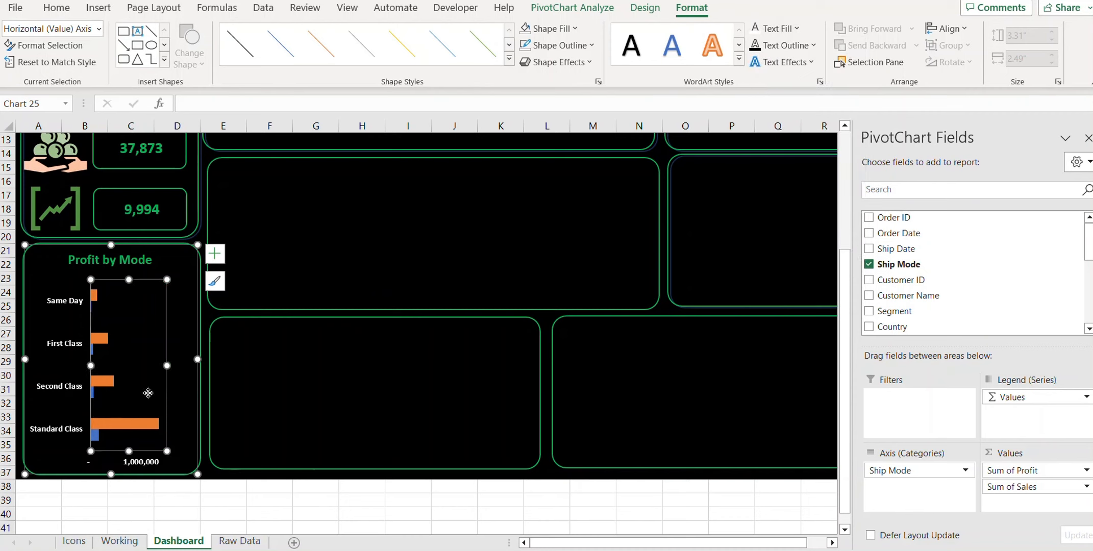
Fill the Sum of Sales bars in the Profit by Mode chart with the darkest theme green and give them a white outline
click(128, 423)
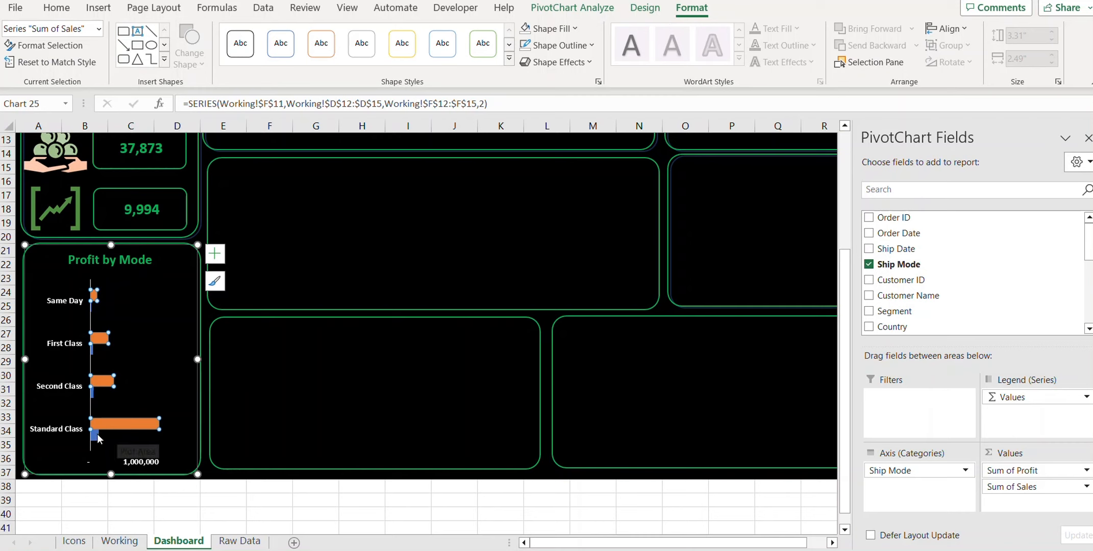
click(573, 31)
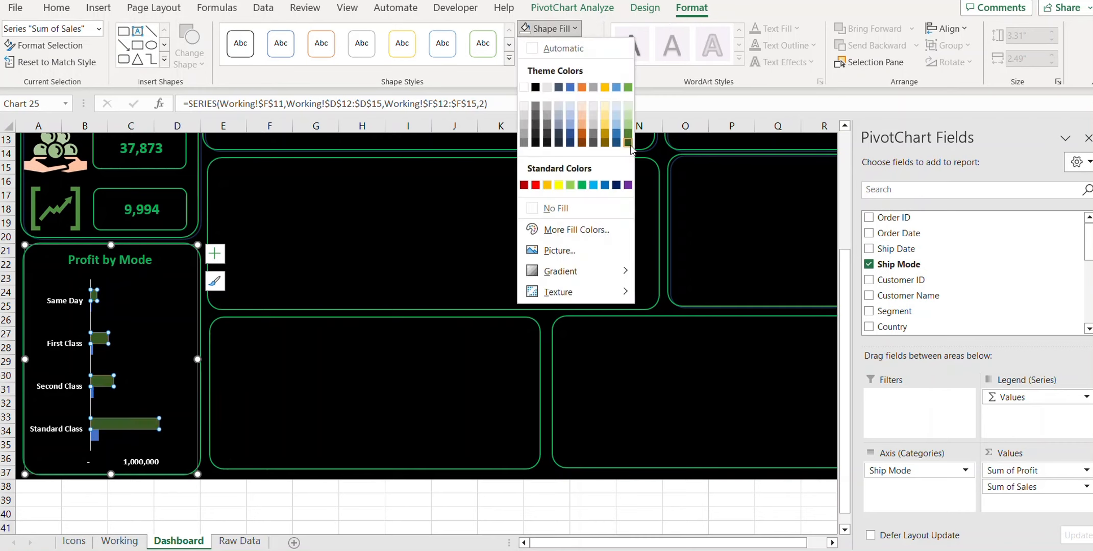
click(628, 143)
click(591, 47)
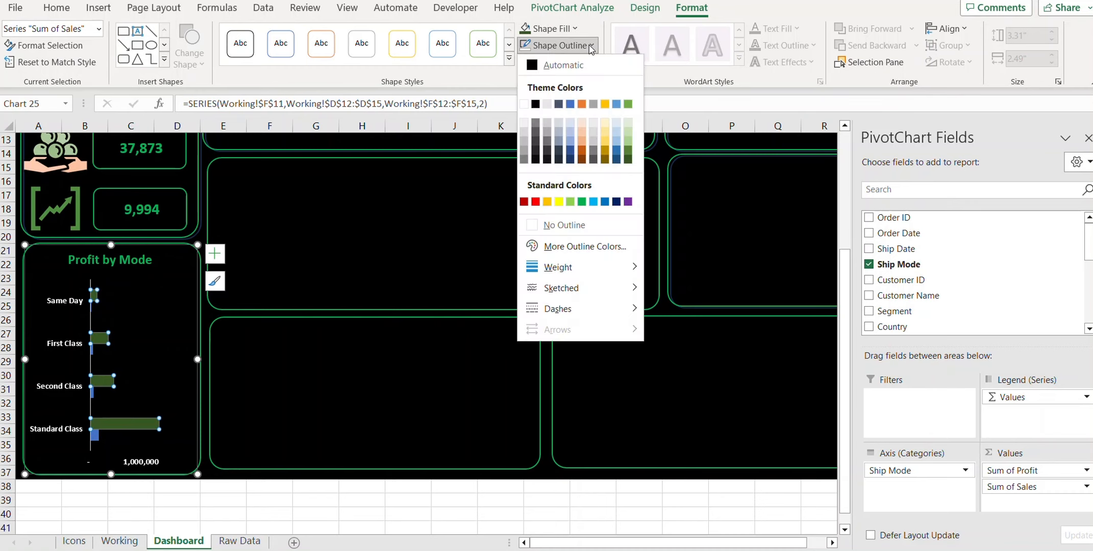
click(524, 106)
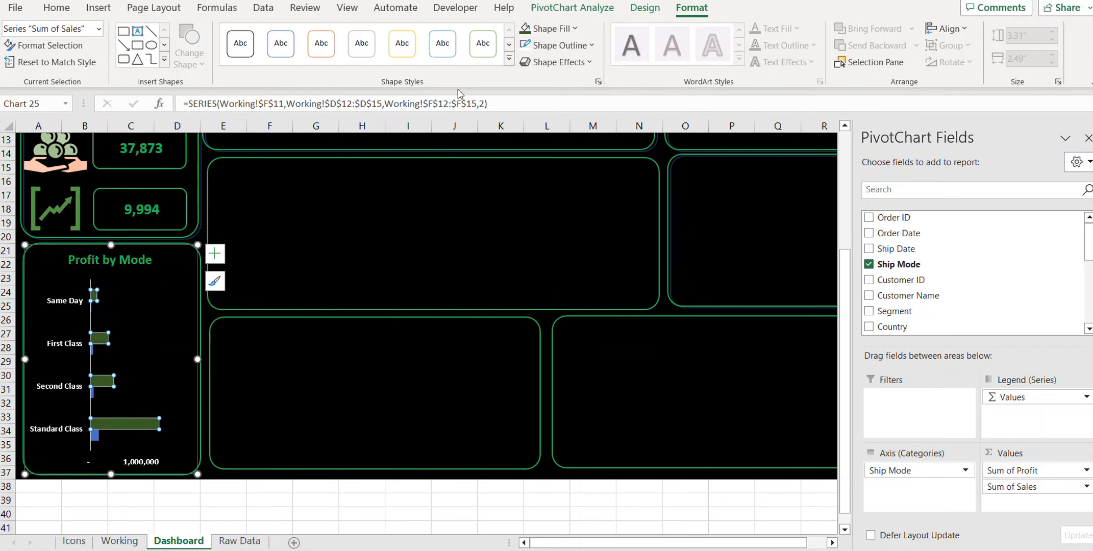
Fill the Sum of Profit bars in the Profit by Mode chart with standard dark red and give them a white outline
click(92, 438)
click(95, 435)
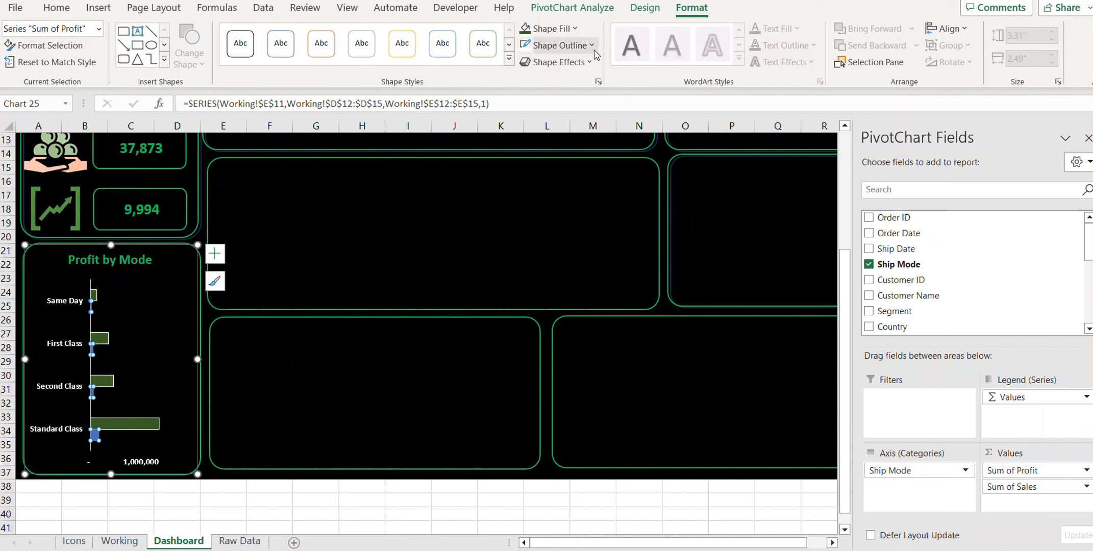
click(561, 28)
click(524, 185)
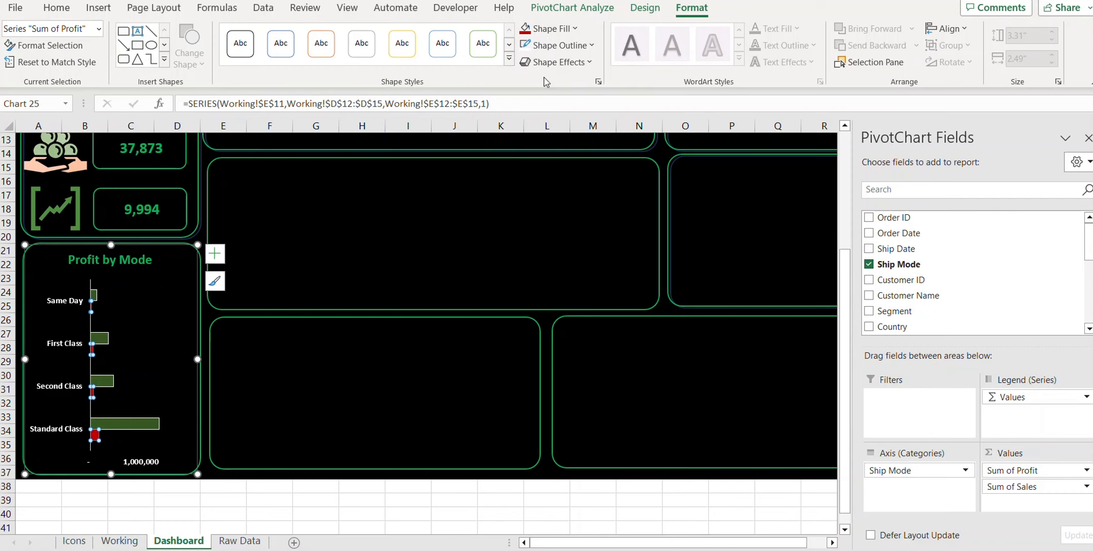
click(556, 45)
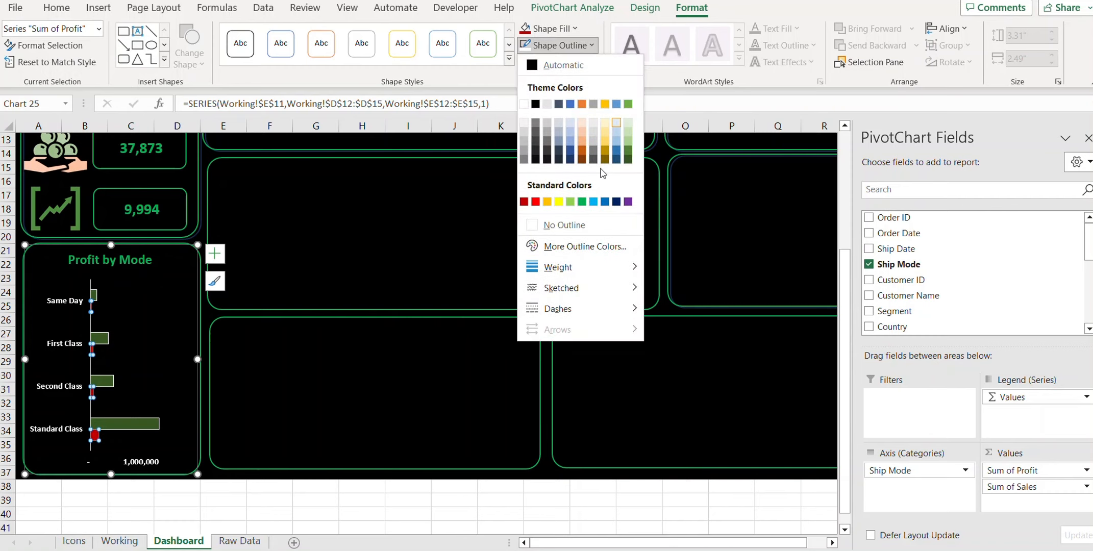
click(526, 104)
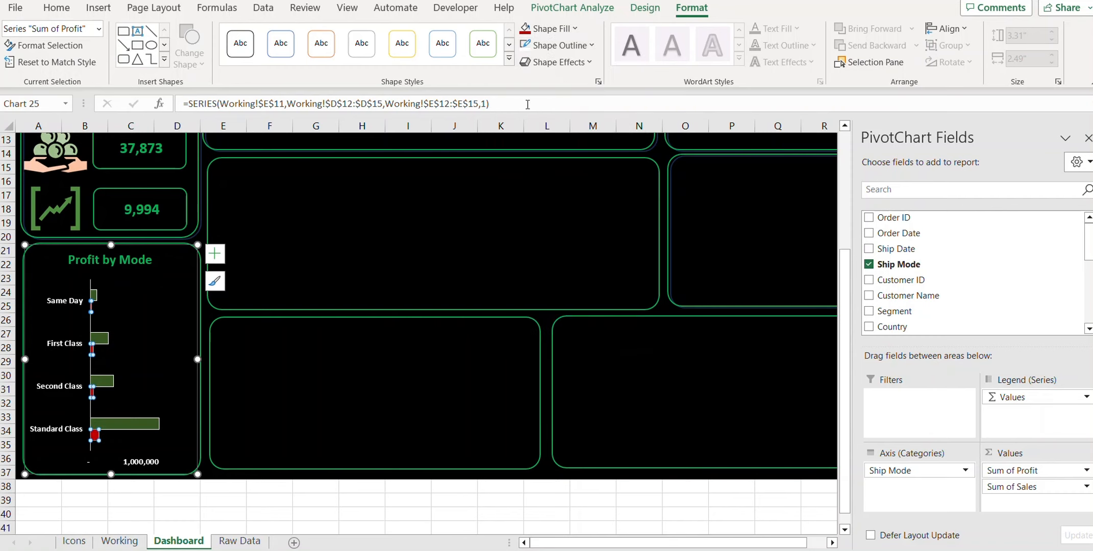
click(258, 393)
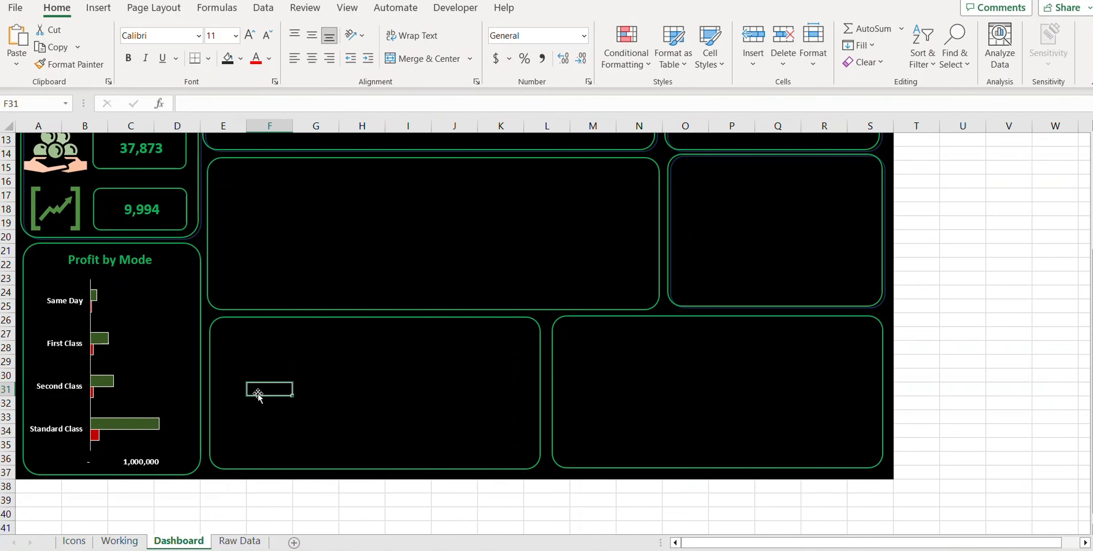
Highlight the whole Mode pivot table, D11:F15 on the Working sheet, with a yellow fill
click(120, 541)
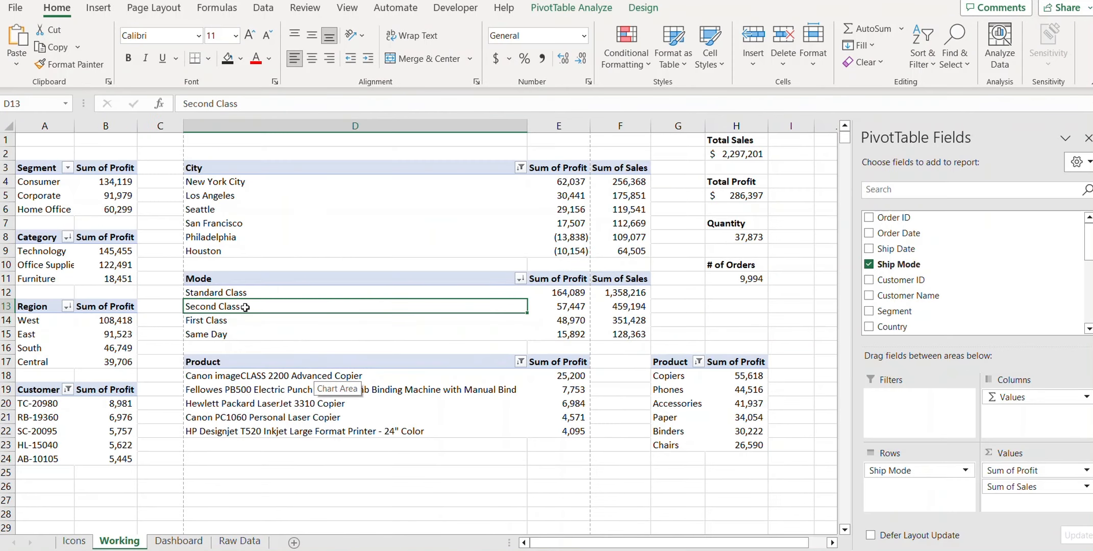
drag(236, 279, 618, 329)
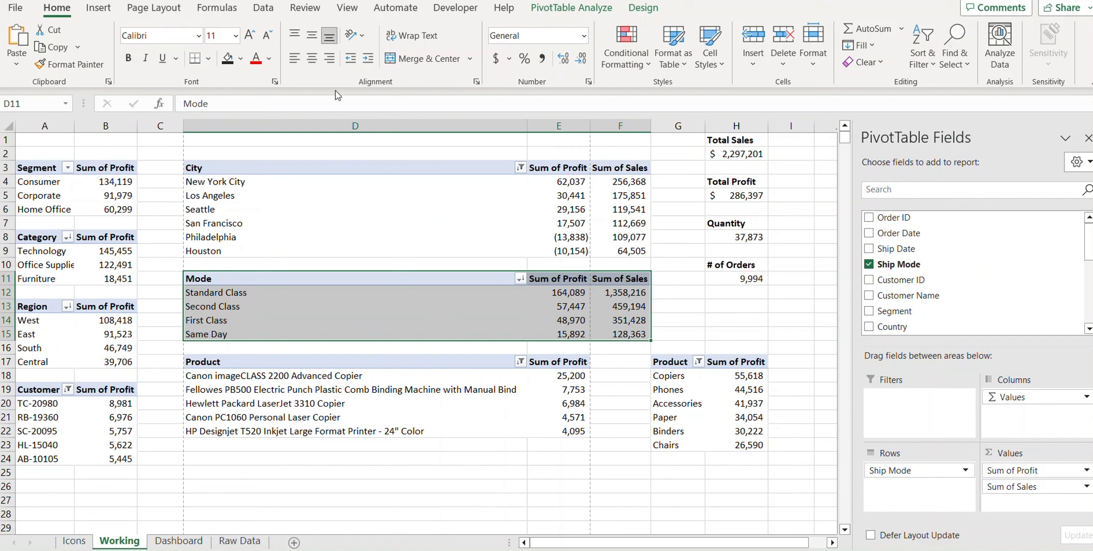
click(241, 60)
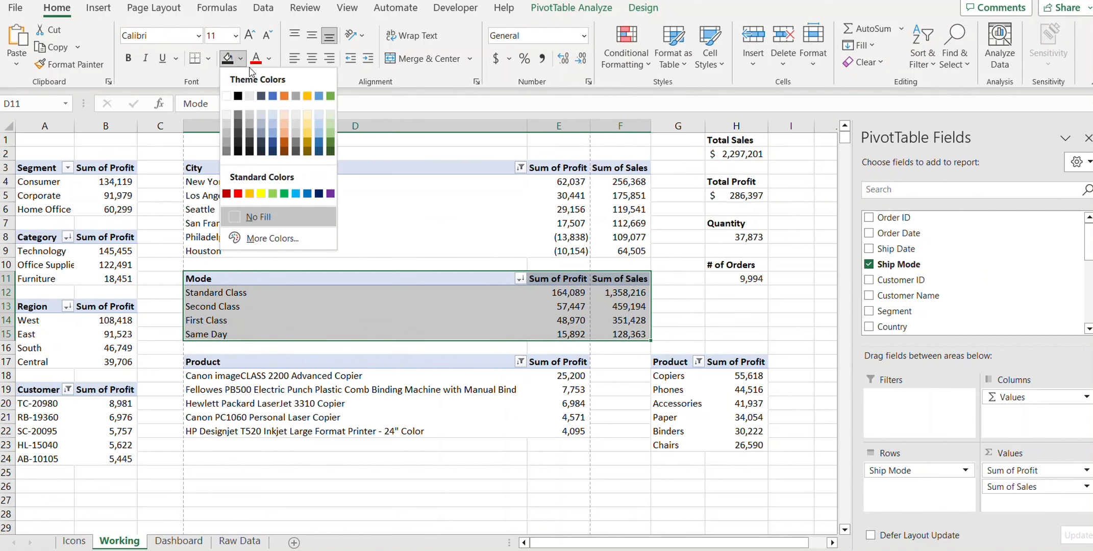
click(260, 196)
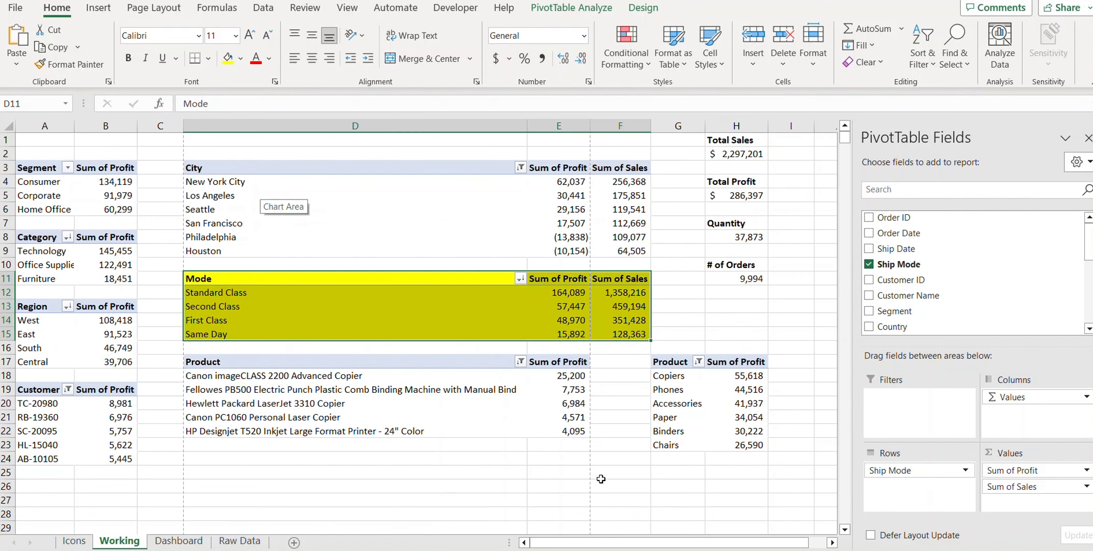
click(572, 470)
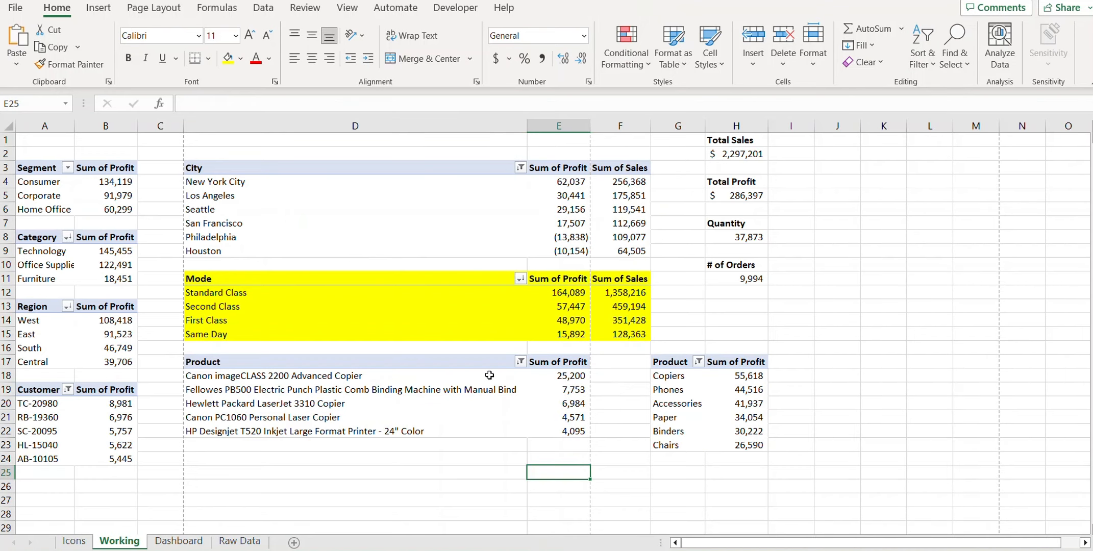
Try to insert a Funnel chart from the Customer pivot table on the Working sheet
click(52, 433)
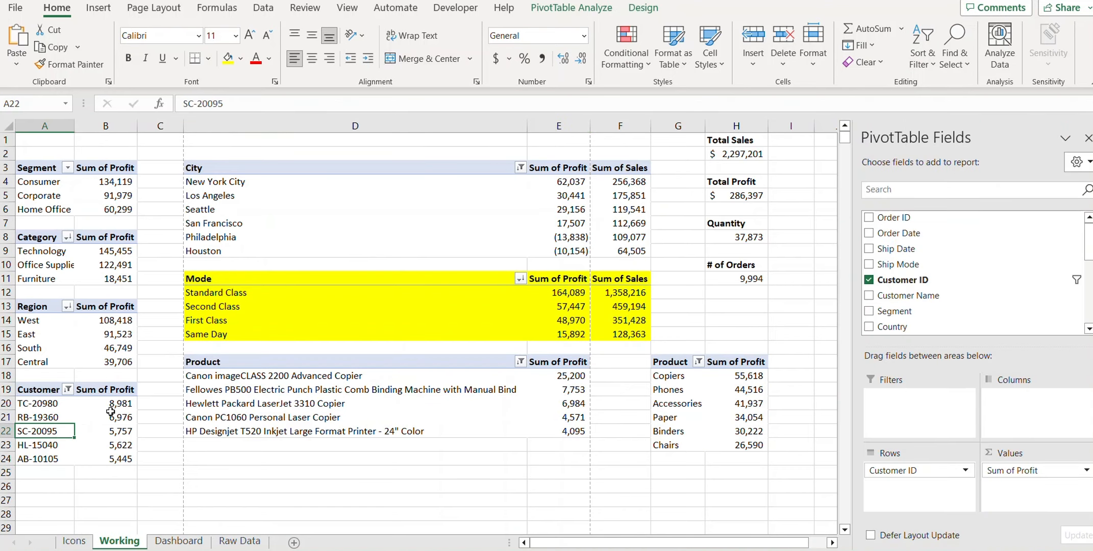
click(108, 14)
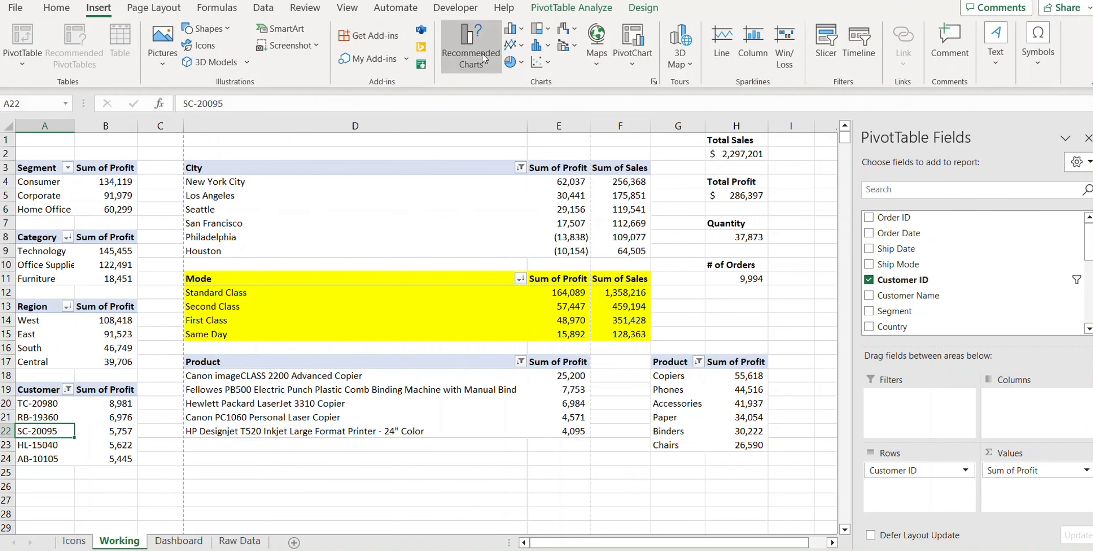
click(469, 45)
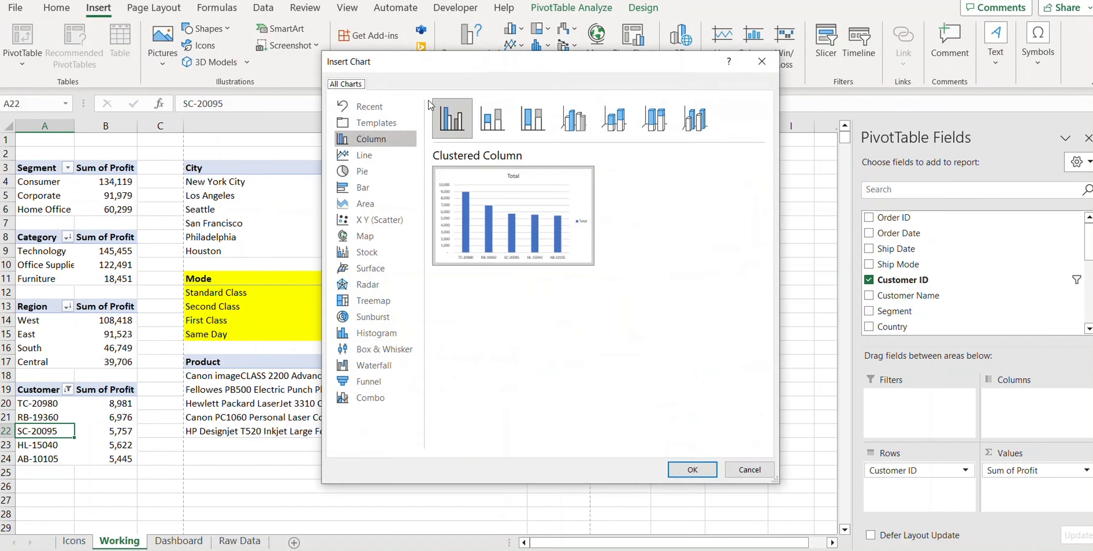
click(372, 382)
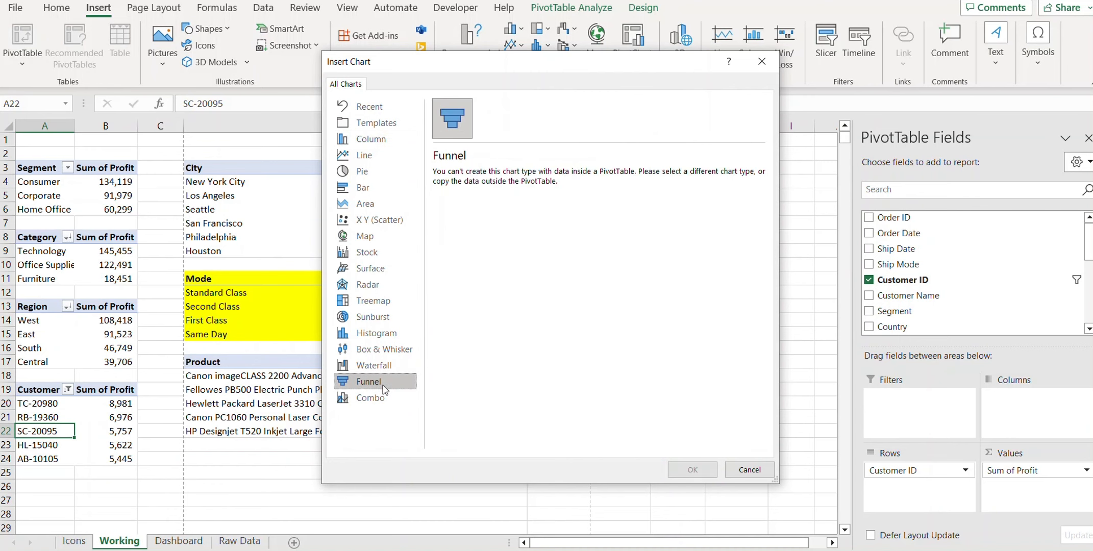
Close the chart dialog and paste the Customer pivot table (A19:B24) as values starting at cell A26
click(759, 473)
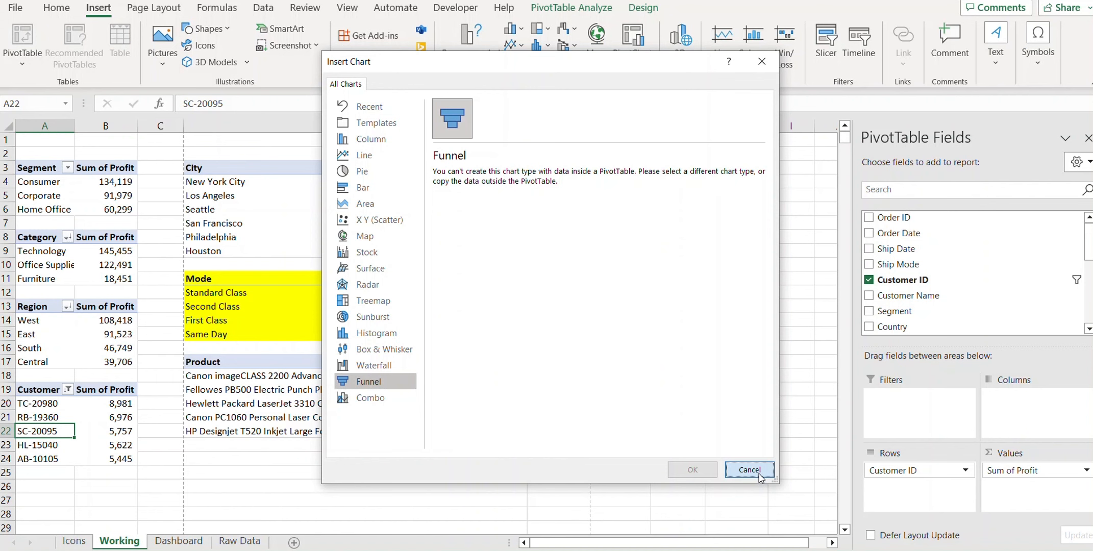
click(749, 470)
scroll(173, 294, down, 3)
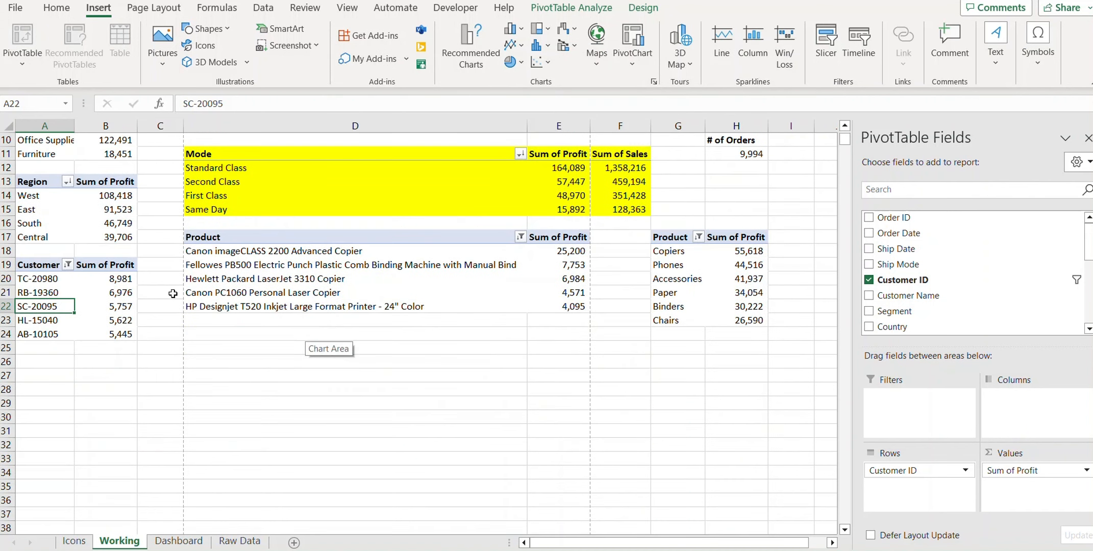
drag(55, 266, 104, 331)
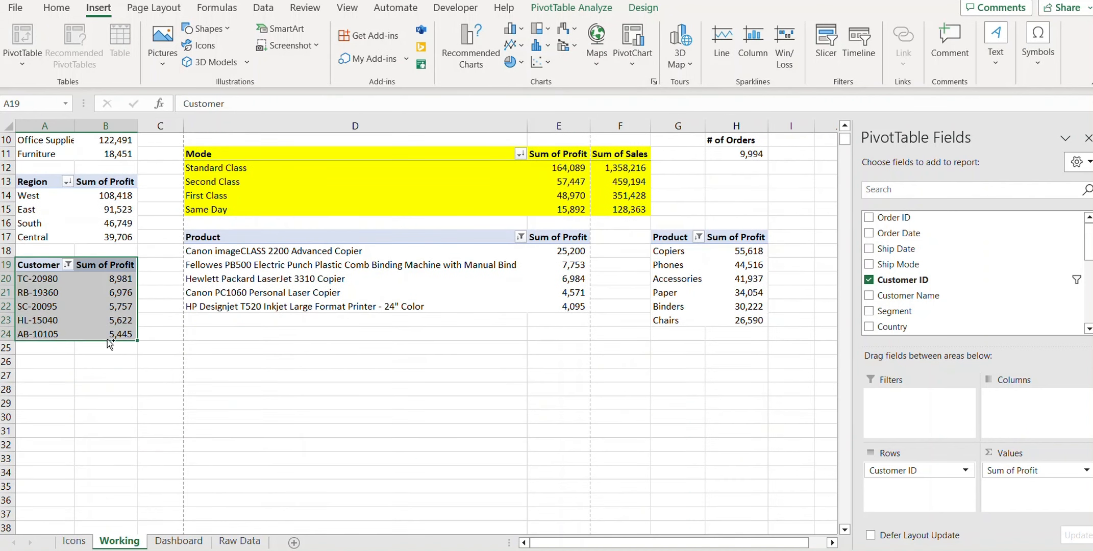
key(ctrl+c)
right_click(46, 366)
click(102, 204)
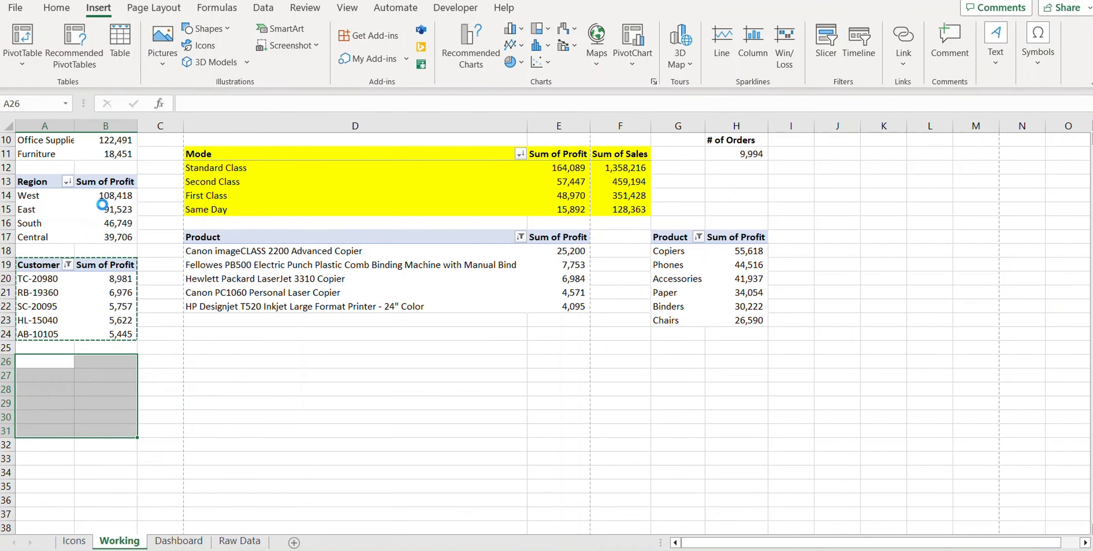
Format the pasted profit figures in B27:B31 with comma style and no decimal places
drag(105, 375, 107, 431)
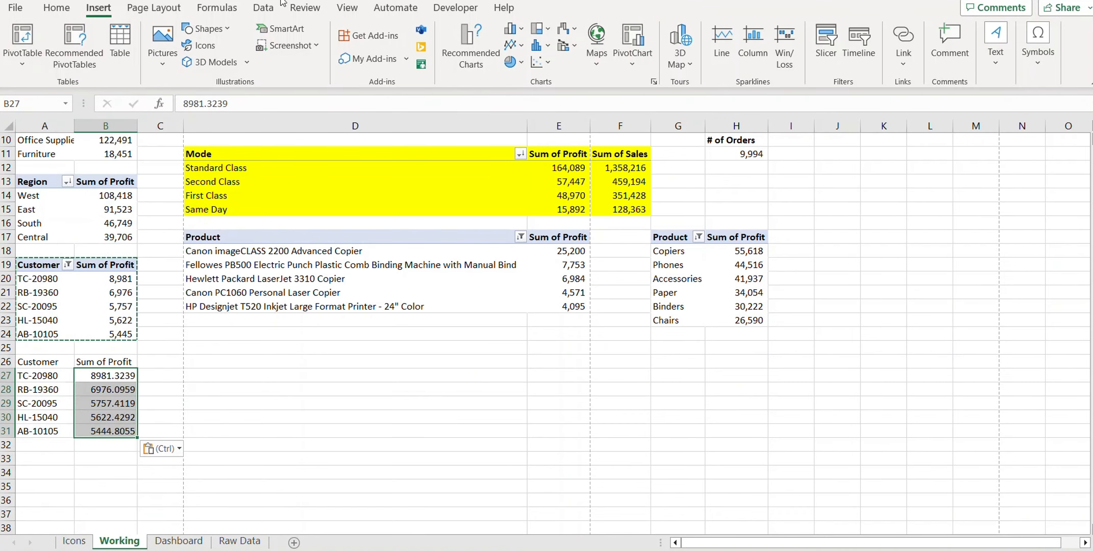
click(57, 7)
click(542, 58)
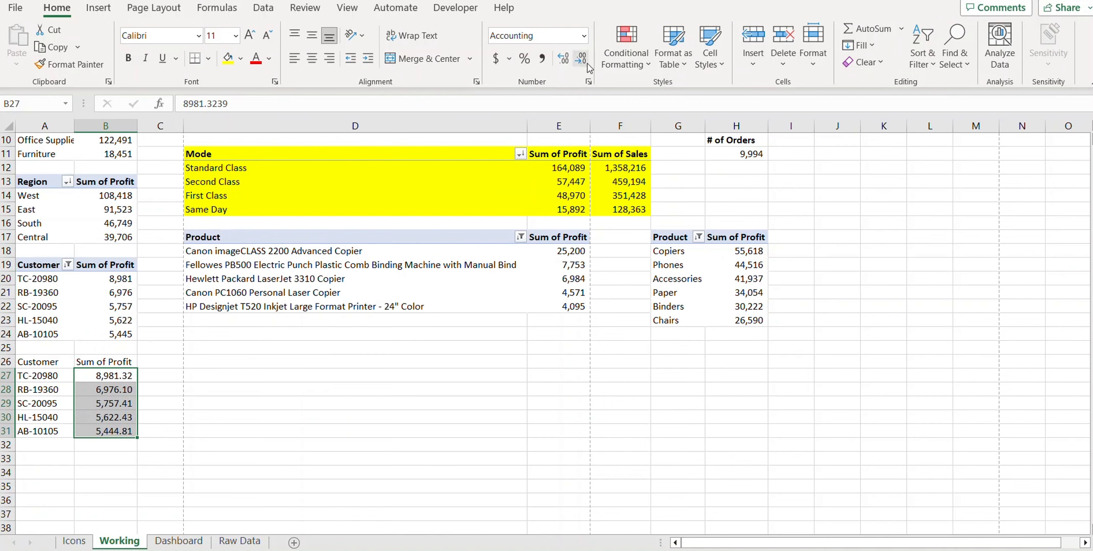
click(581, 59)
click(581, 59)
Insert a funnel chart from the pasted customer data in A26:B31 and move it beside the data
drag(39, 365, 93, 429)
click(99, 9)
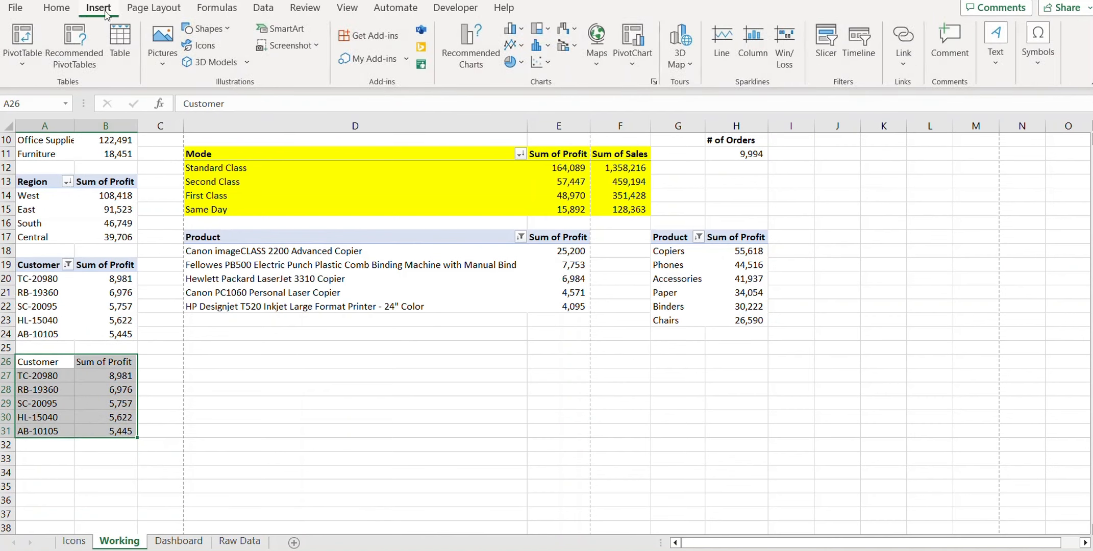
click(470, 46)
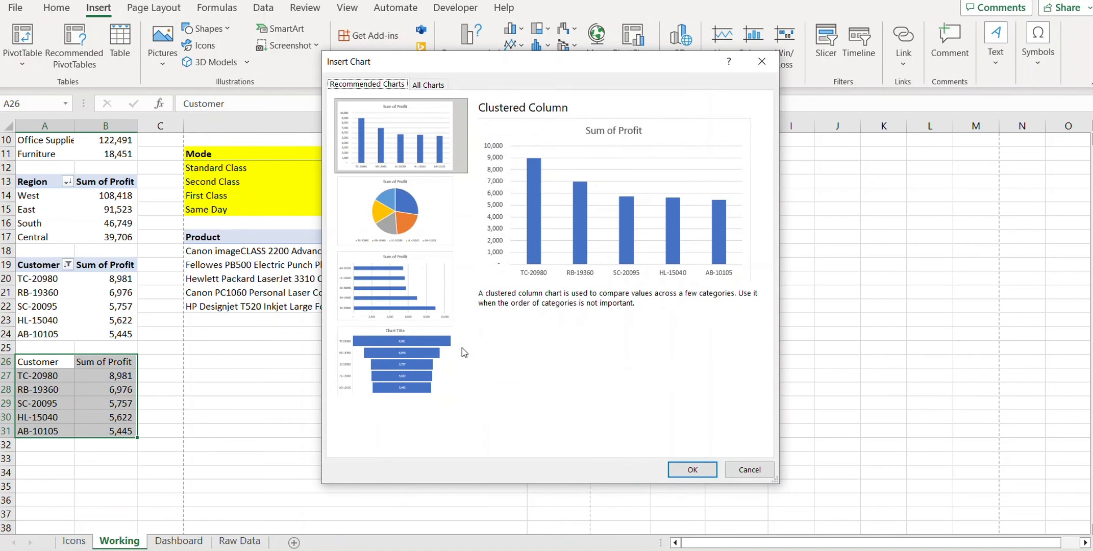
click(391, 366)
click(692, 469)
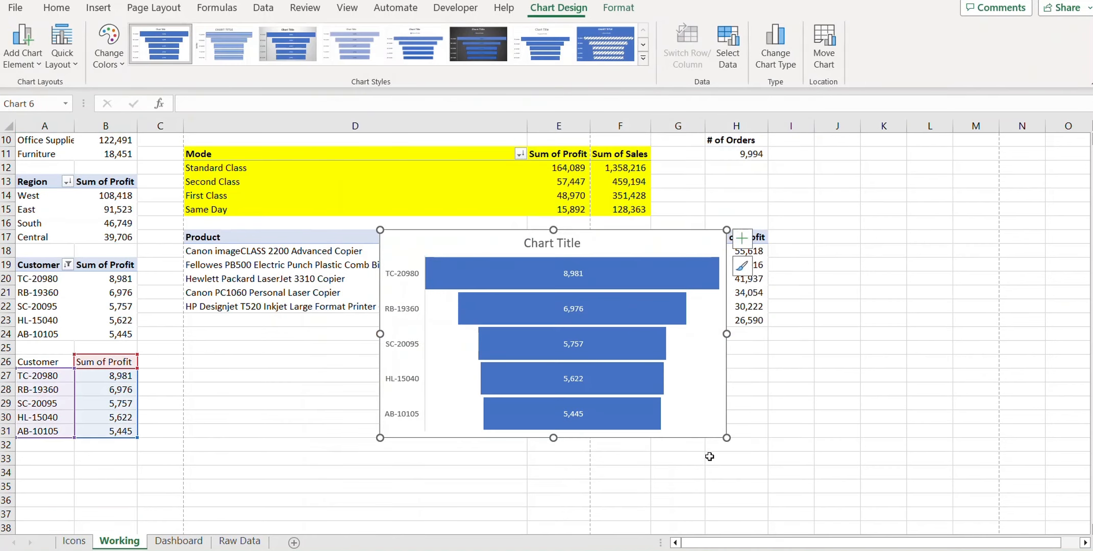
drag(625, 247, 519, 276)
Set the funnel chart's title to "Profit by Customer"
double_click(451, 278)
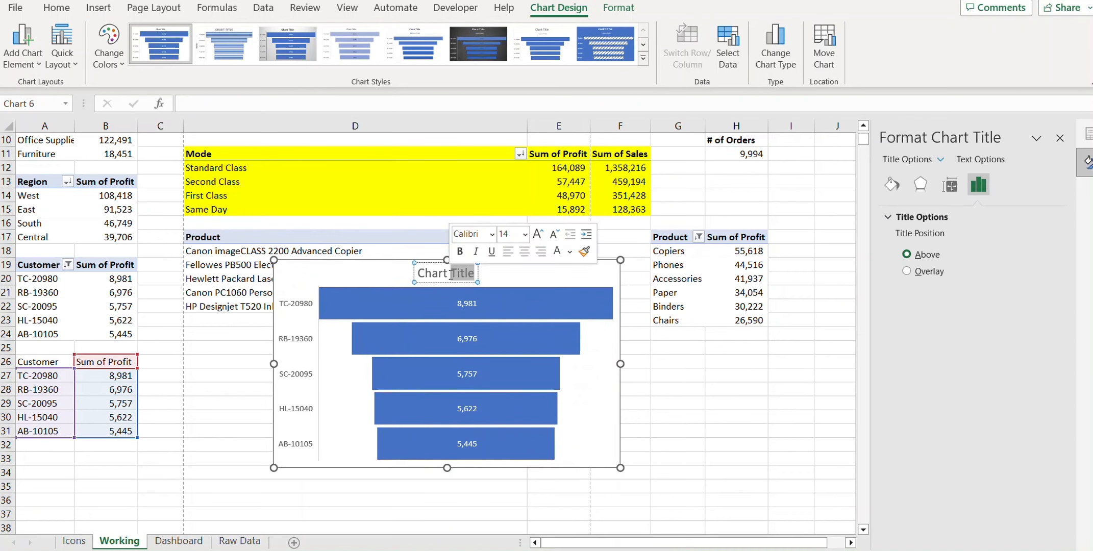
triple_click(451, 274)
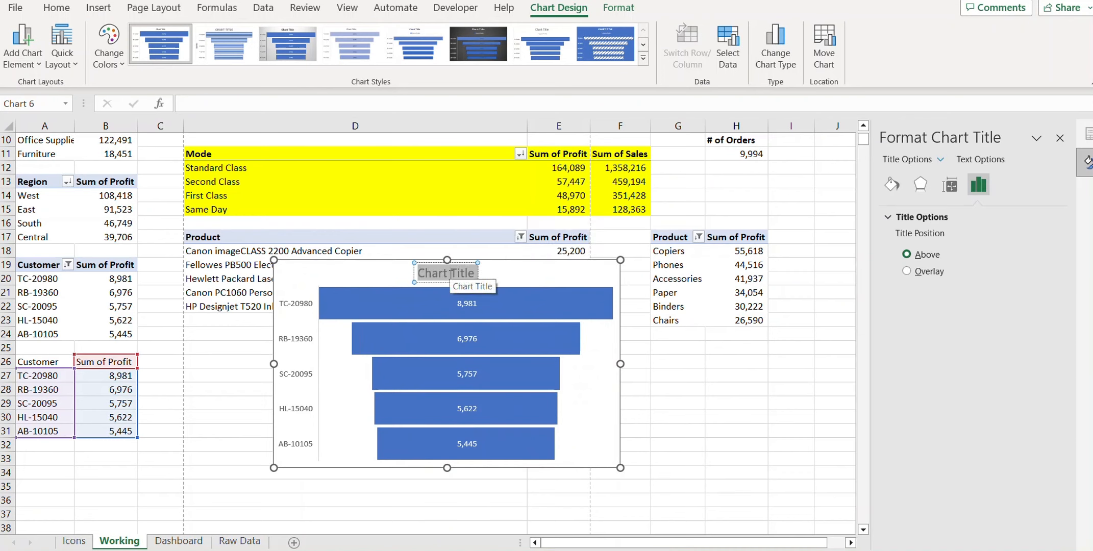
text(Profit b)
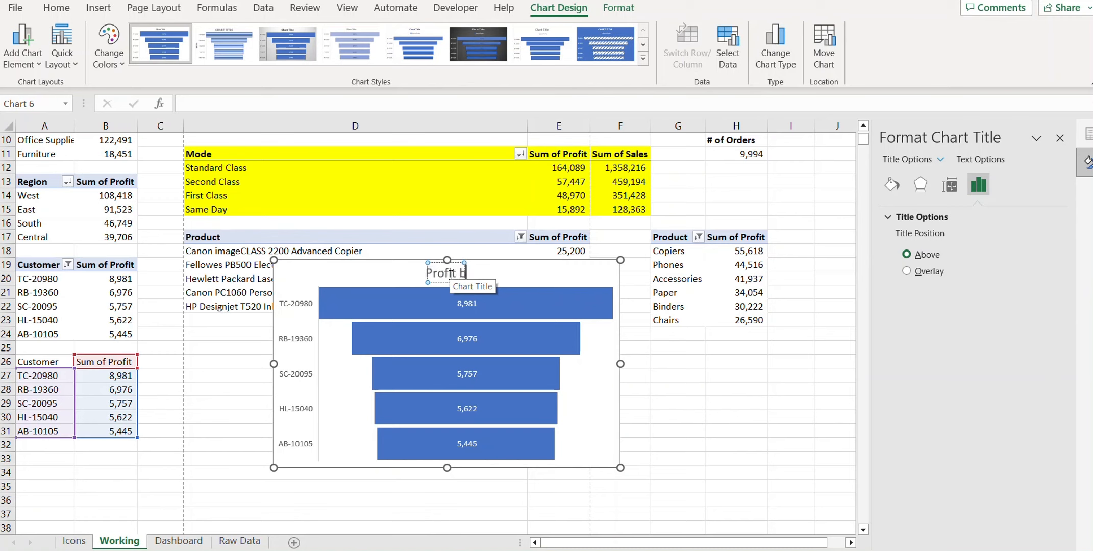
text(y Customer)
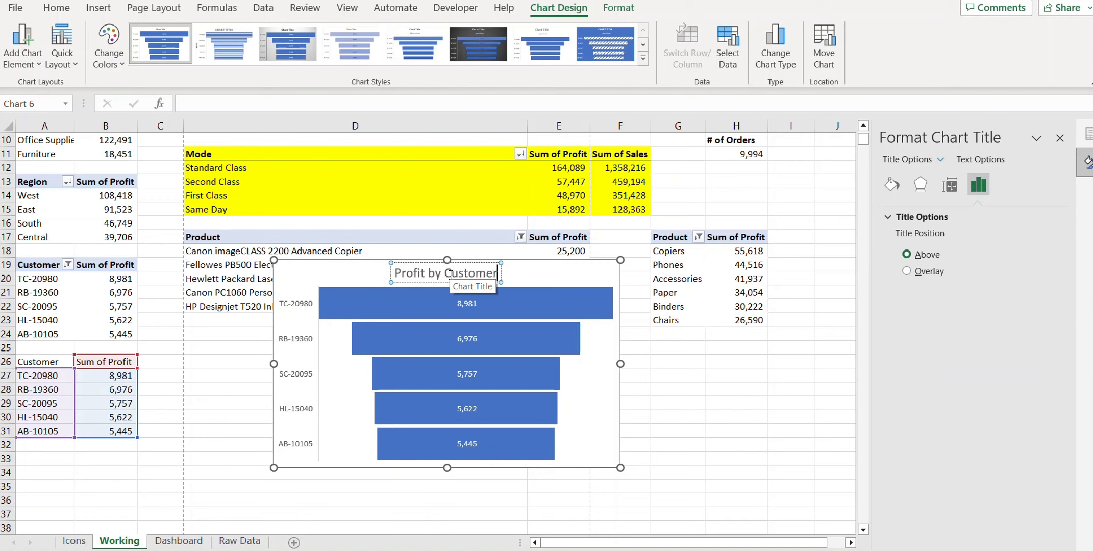
click(396, 492)
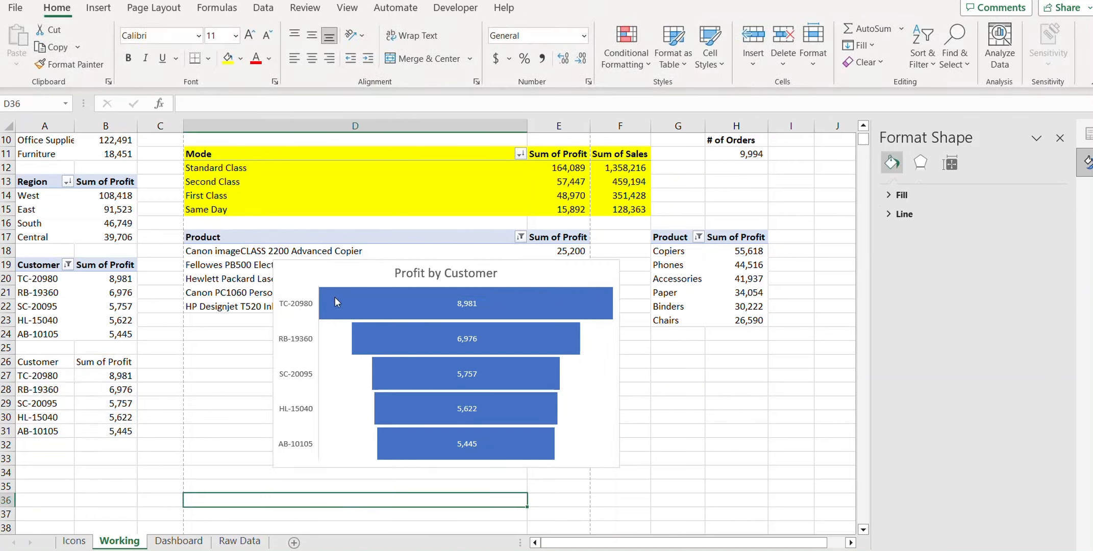
Make the whole title text of the funnel chart bold
click(420, 279)
click(424, 275)
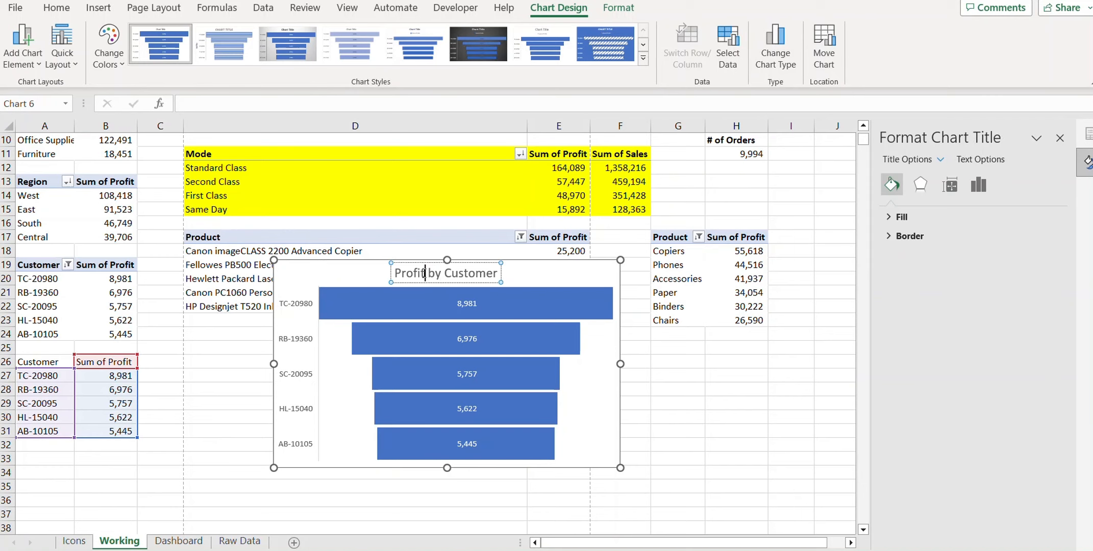
drag(393, 273, 501, 274)
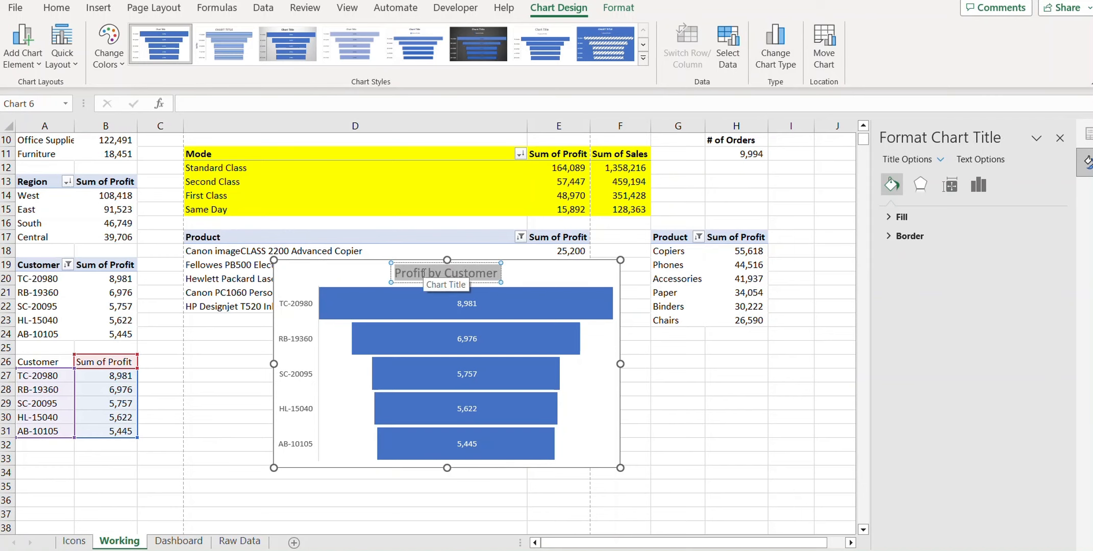
key(ctrl+b)
Cut the funnel chart from the Working sheet and paste it into the Dashboard sheet at cell P7
click(316, 275)
key(ctrl+x)
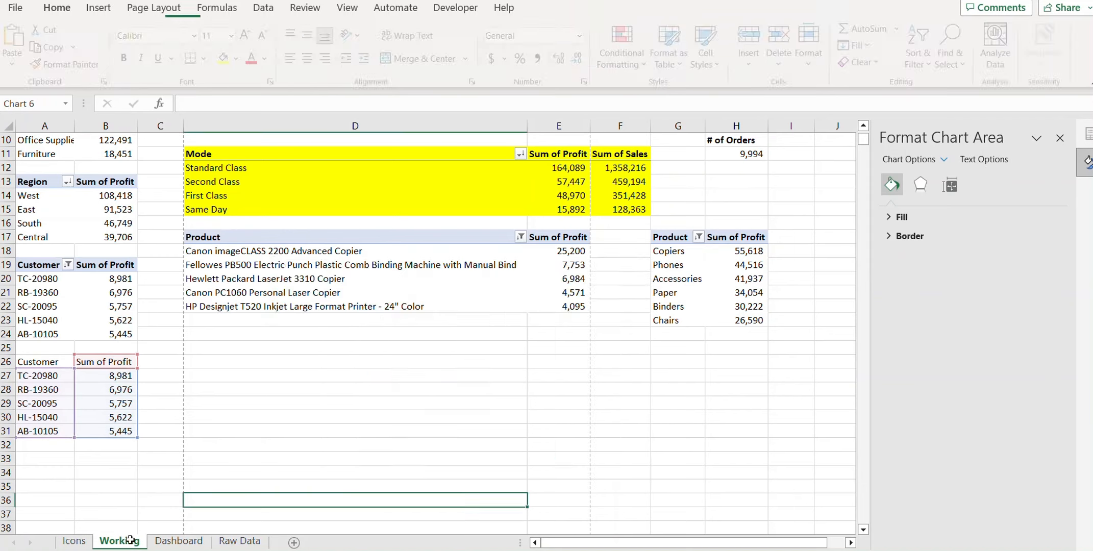
click(178, 541)
scroll(732, 271, up, 4)
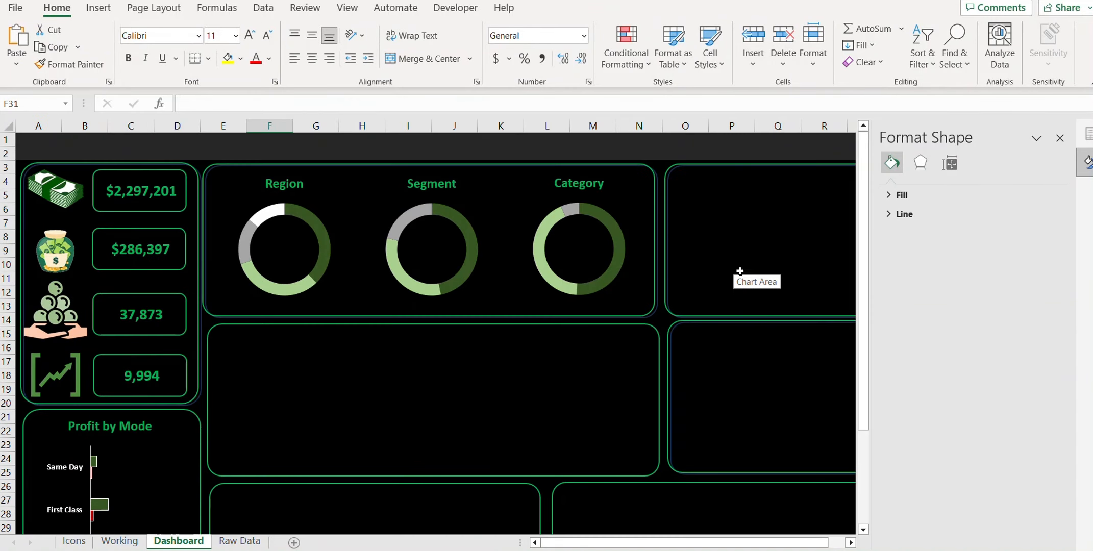
click(751, 222)
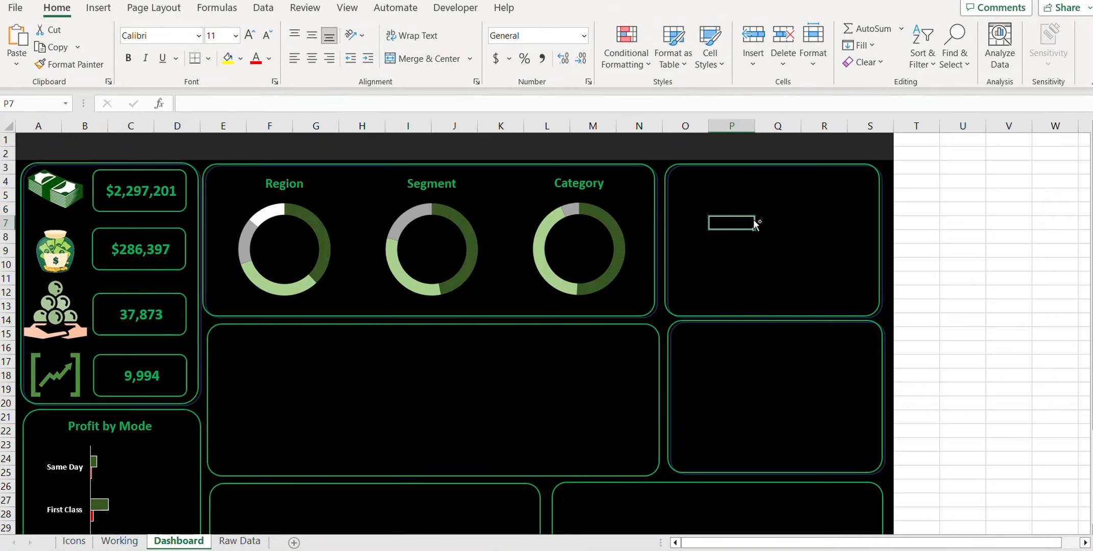
key(ctrl+v)
Fit the funnel chart over the empty panel beside the Category chart, at about 2.15" high and 3.31" wide
drag(757, 228, 708, 176)
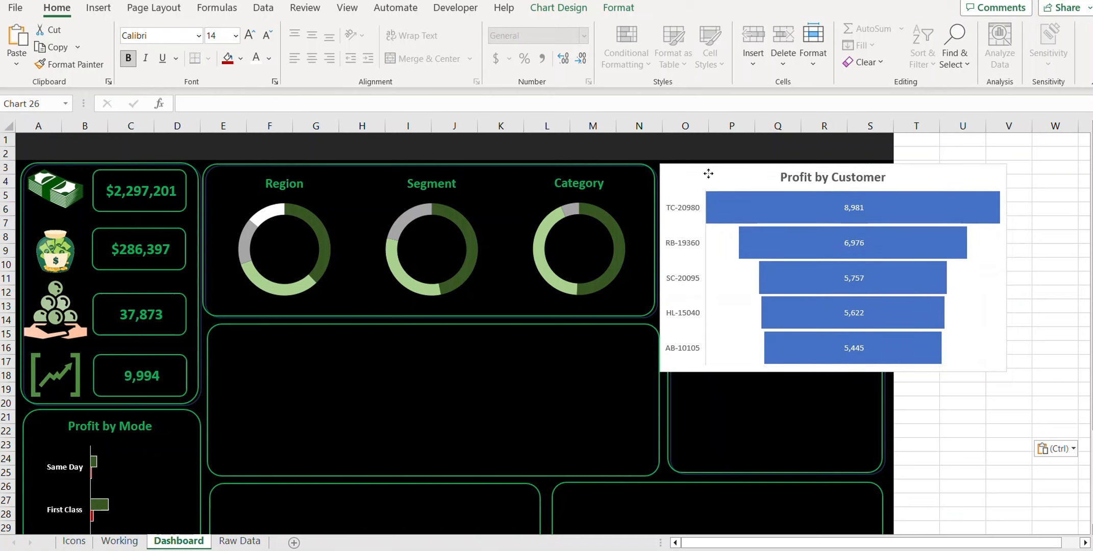
drag(1006, 268, 890, 268)
drag(775, 373, 775, 313)
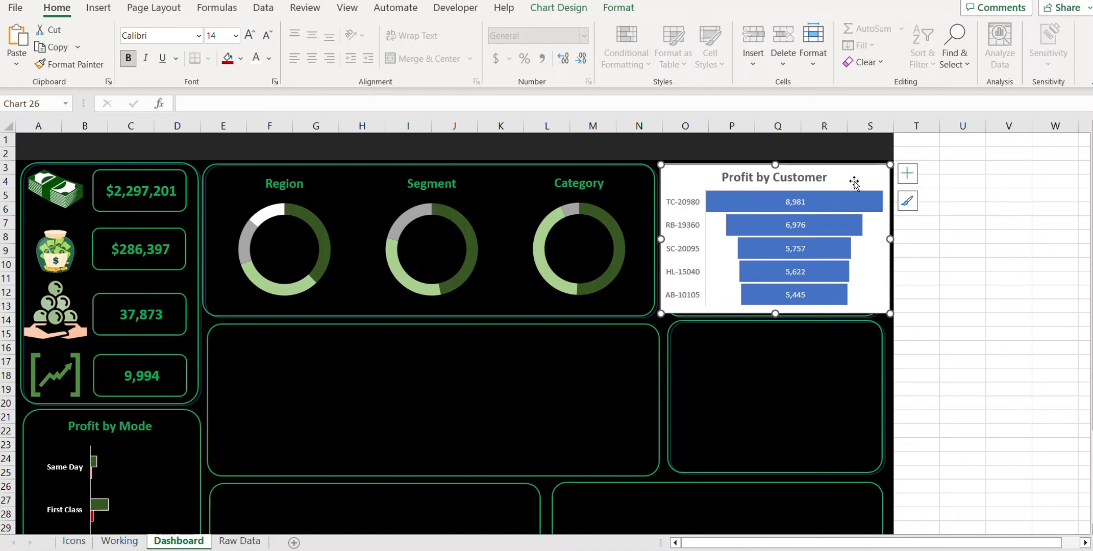
Remove the outline and the background fill from the funnel chart's chart area
click(618, 8)
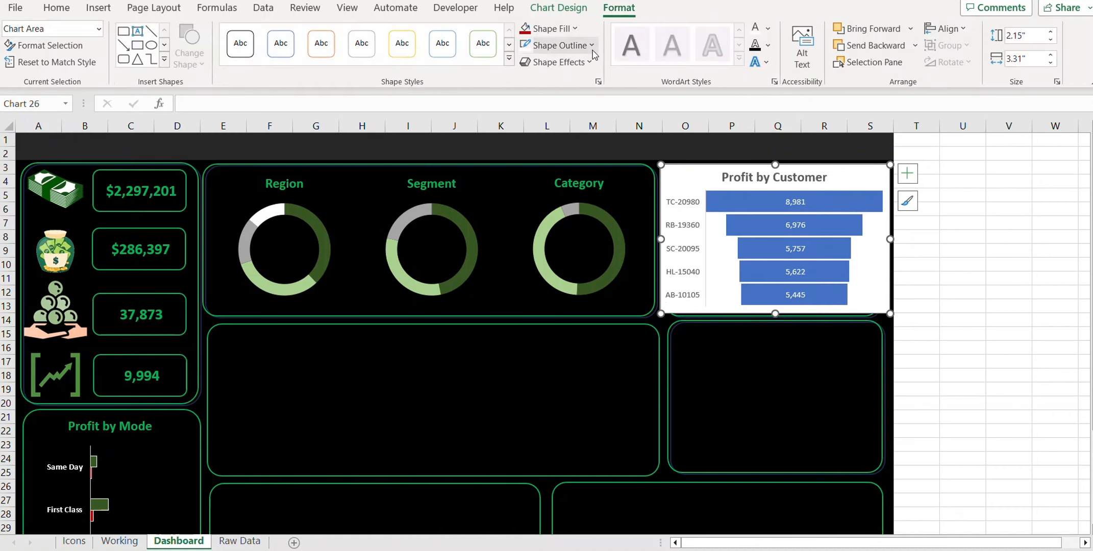
click(592, 47)
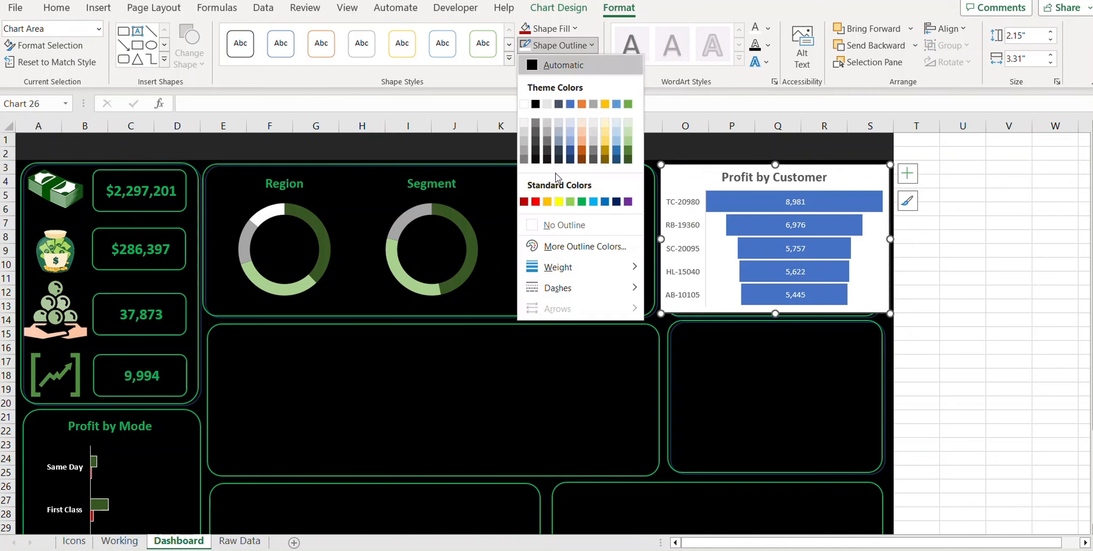
click(562, 226)
click(574, 29)
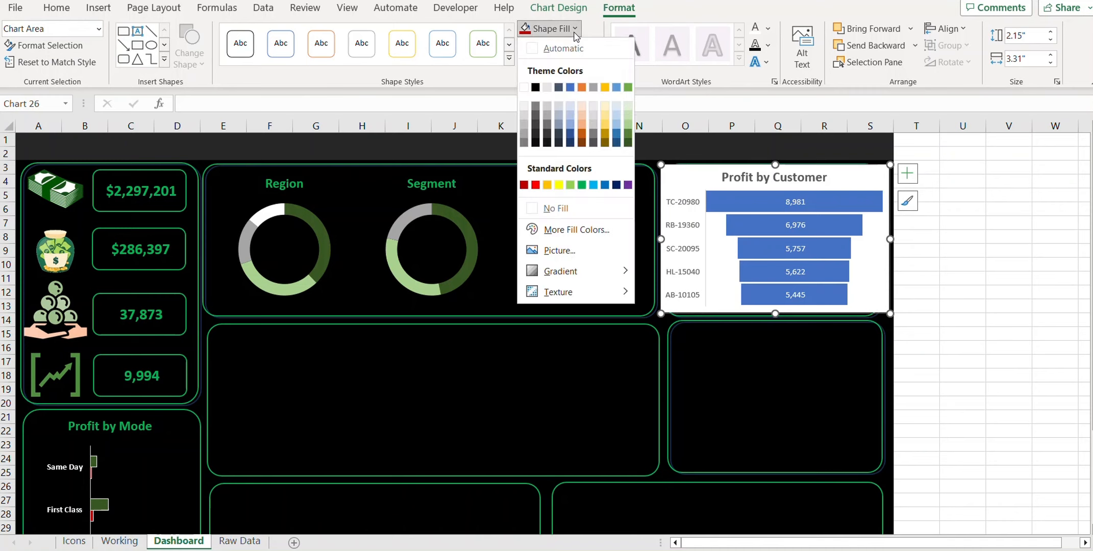
click(573, 210)
Color the word "Customer" in the funnel chart's title standard green
click(794, 181)
triple_click(794, 180)
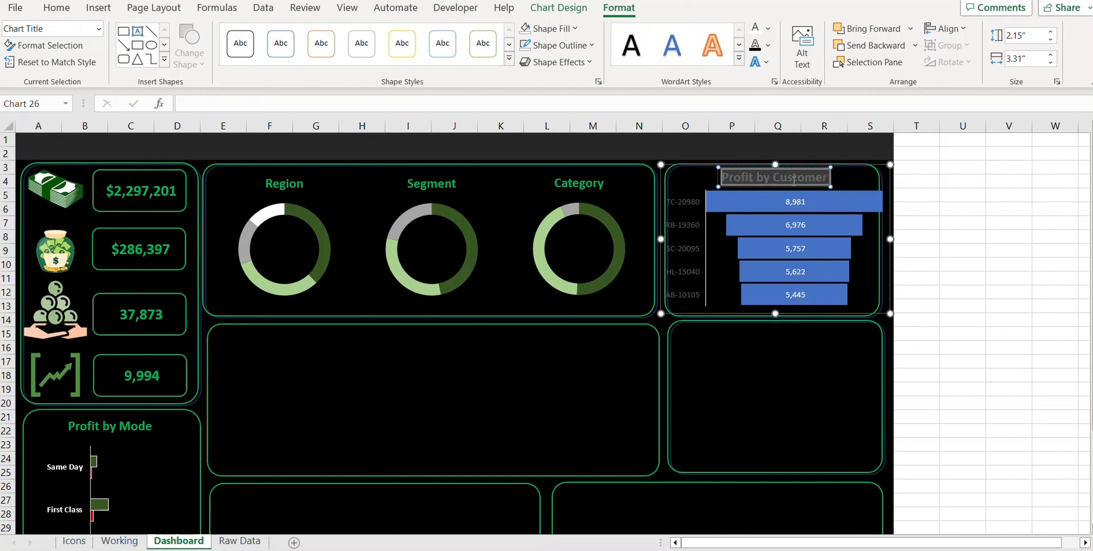
double_click(794, 180)
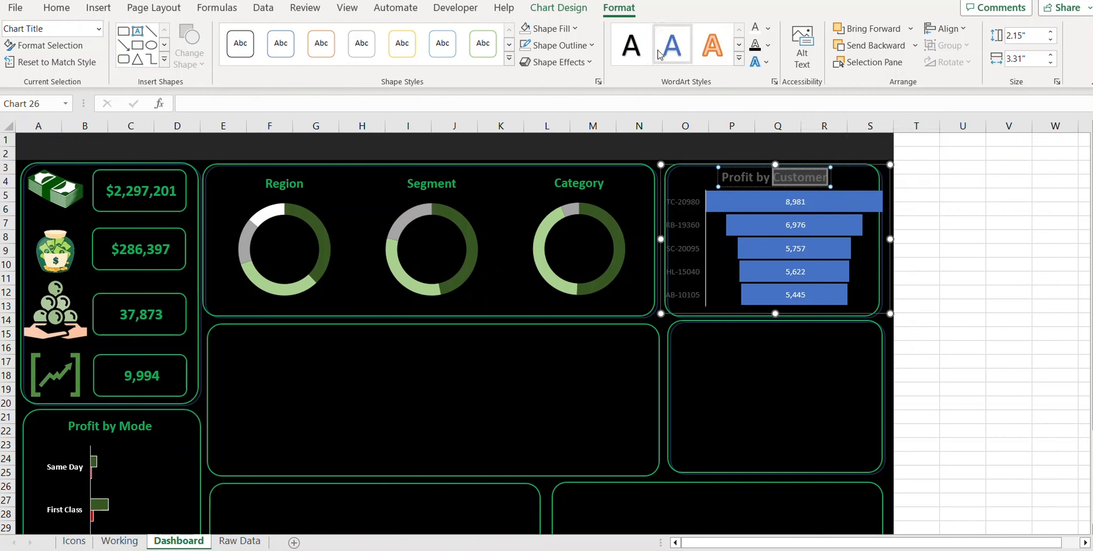
click(767, 28)
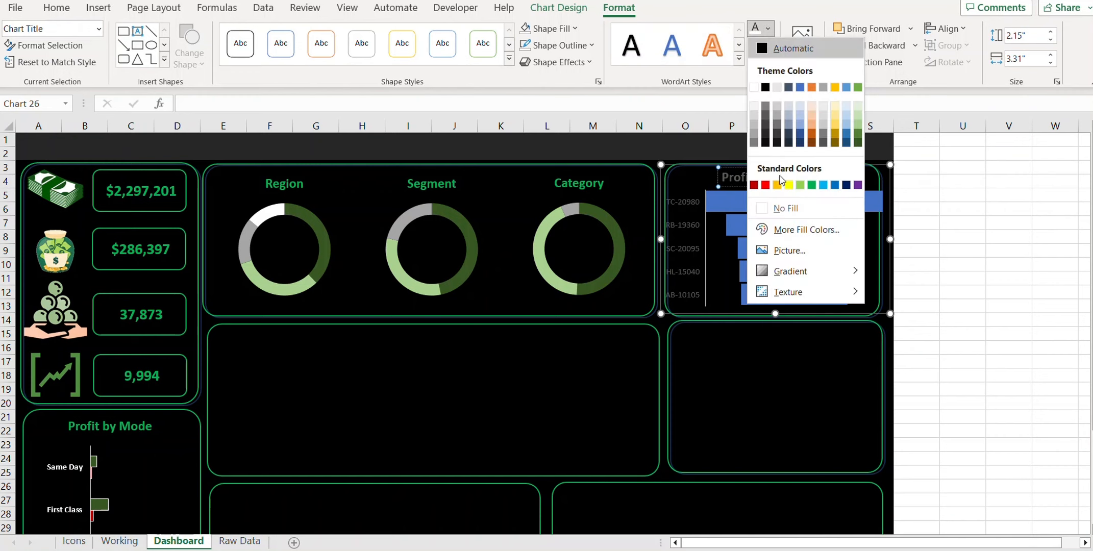
click(813, 185)
Set the text color of the funnel chart's vertical axis labels to white
click(688, 240)
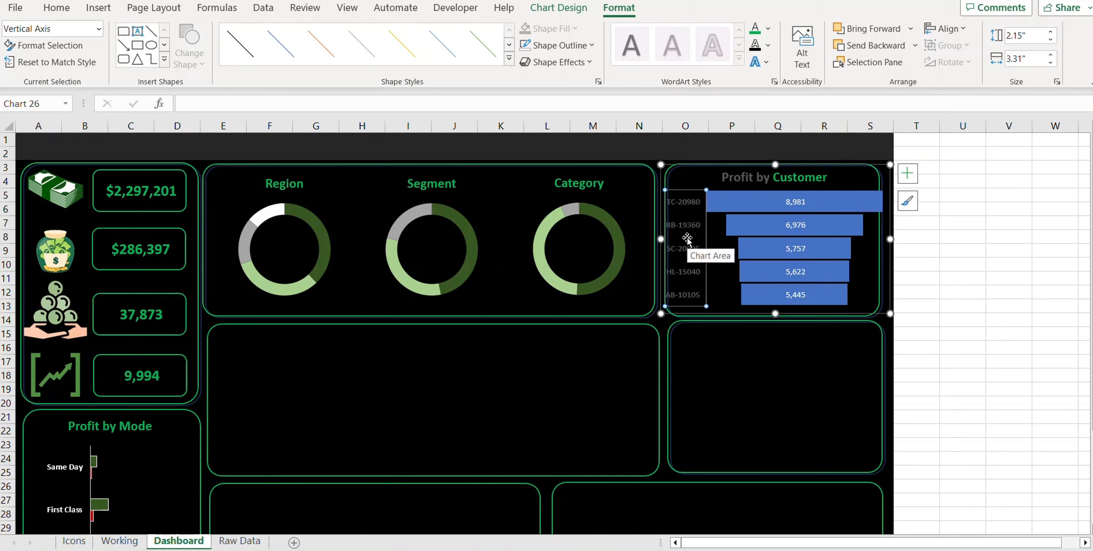
click(767, 28)
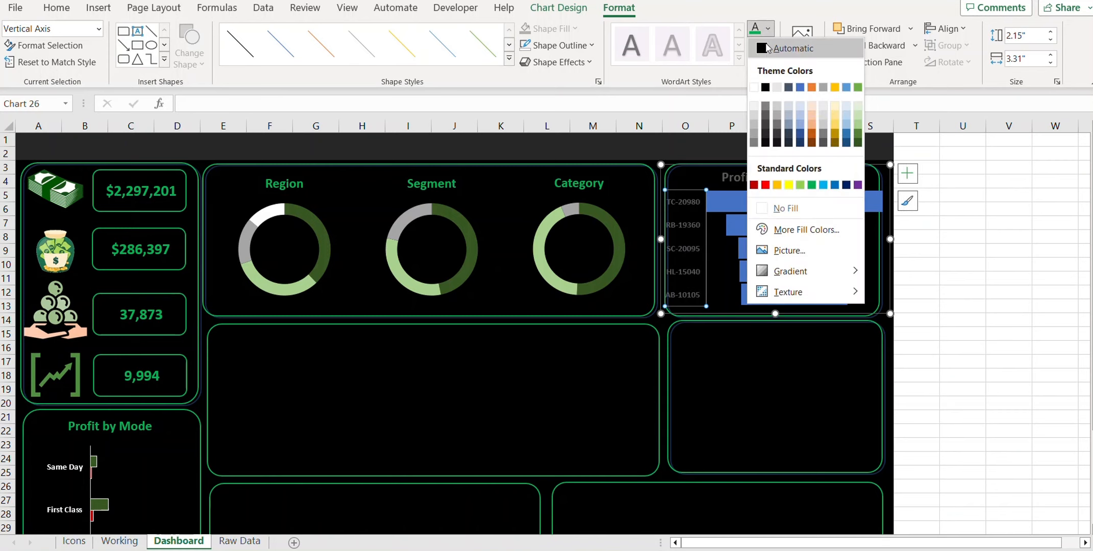
click(753, 91)
click(908, 296)
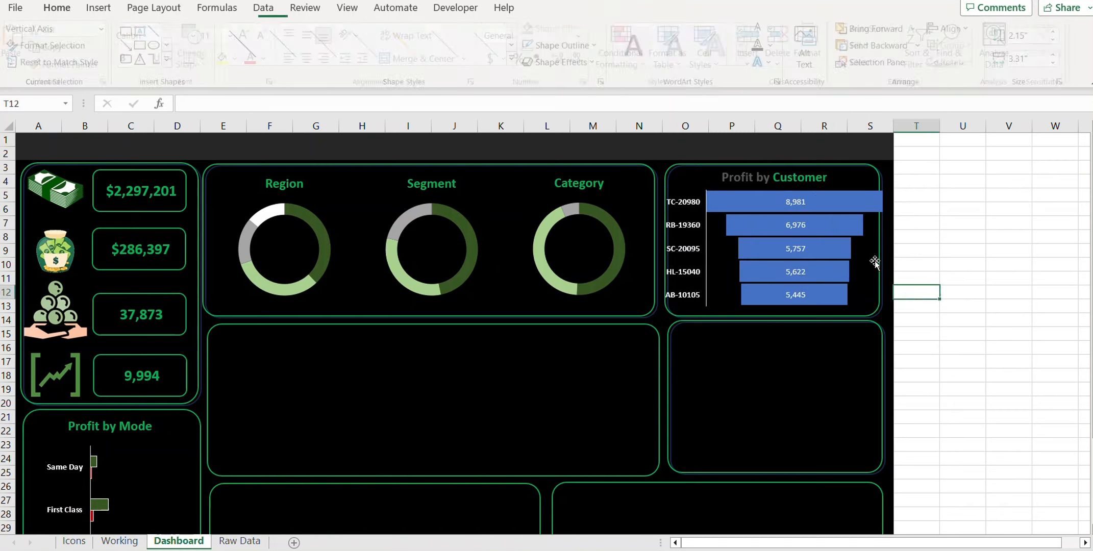
Color the remaining gray words "Profit by" in the funnel chart's title standard green
click(820, 198)
click(762, 176)
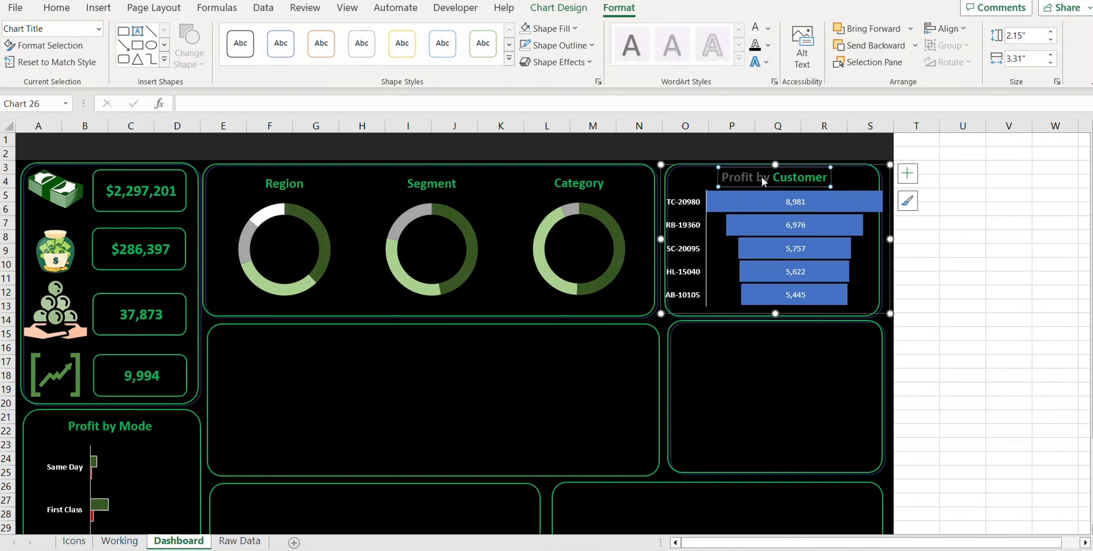
click(767, 30)
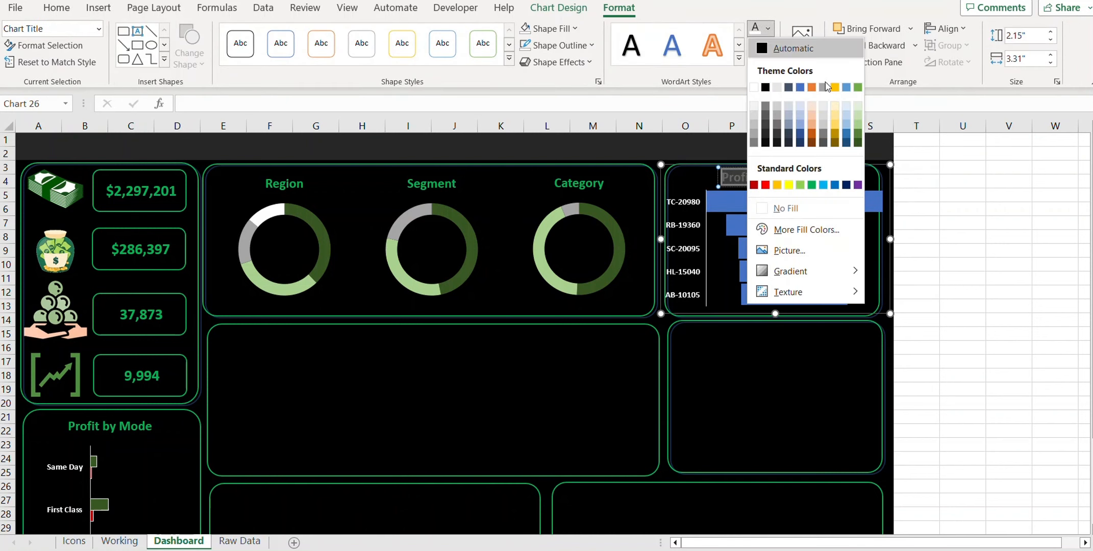
click(812, 186)
Fill the funnel chart's bars with the darkest theme green
click(800, 204)
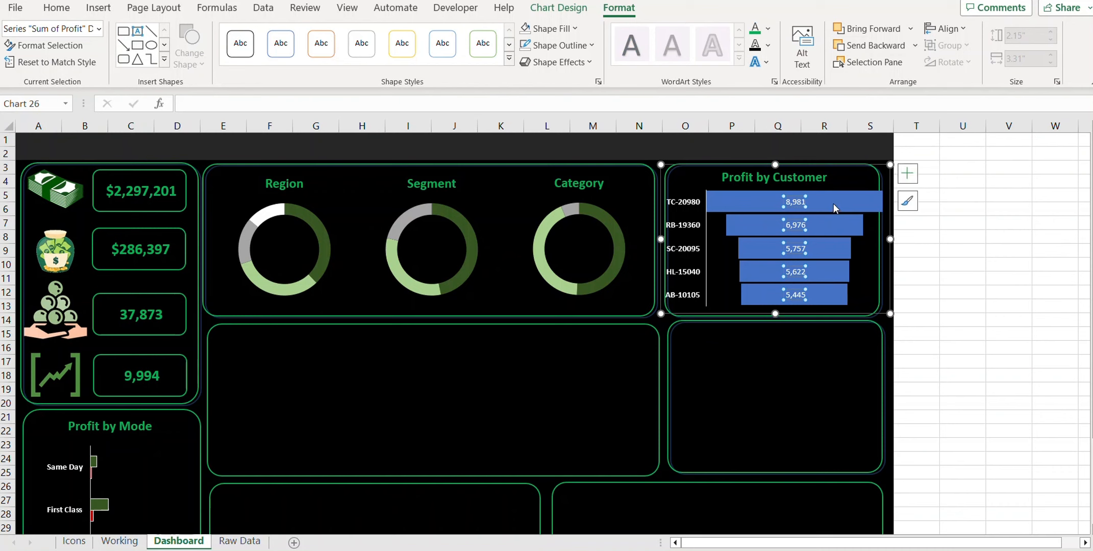
click(969, 294)
click(836, 206)
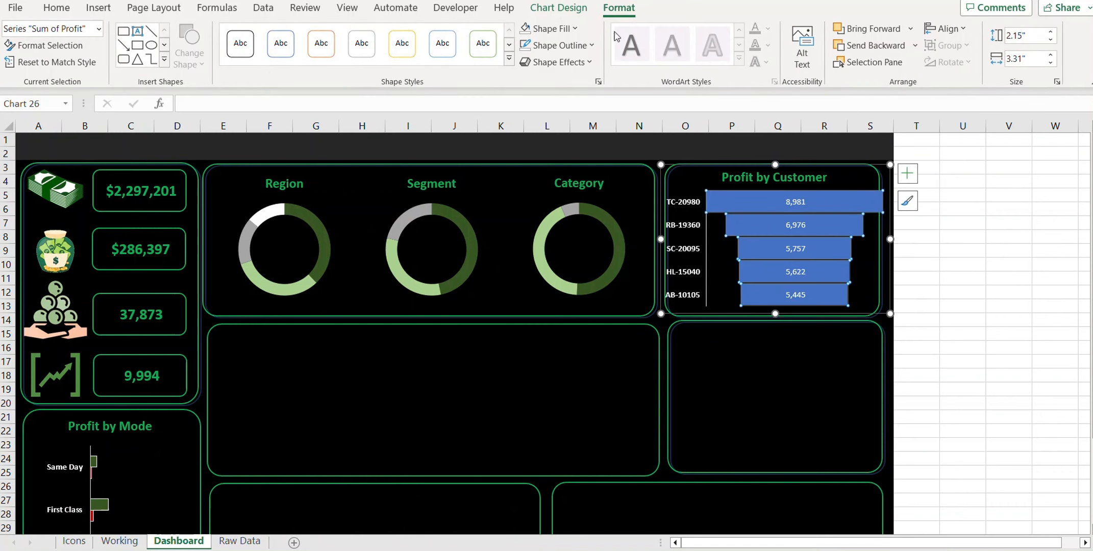
click(573, 29)
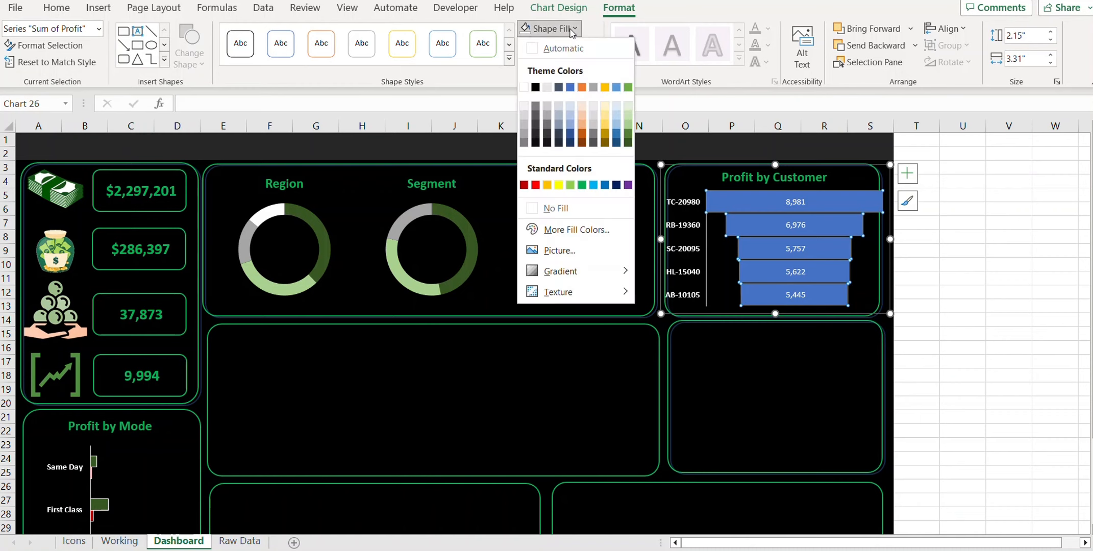
click(627, 144)
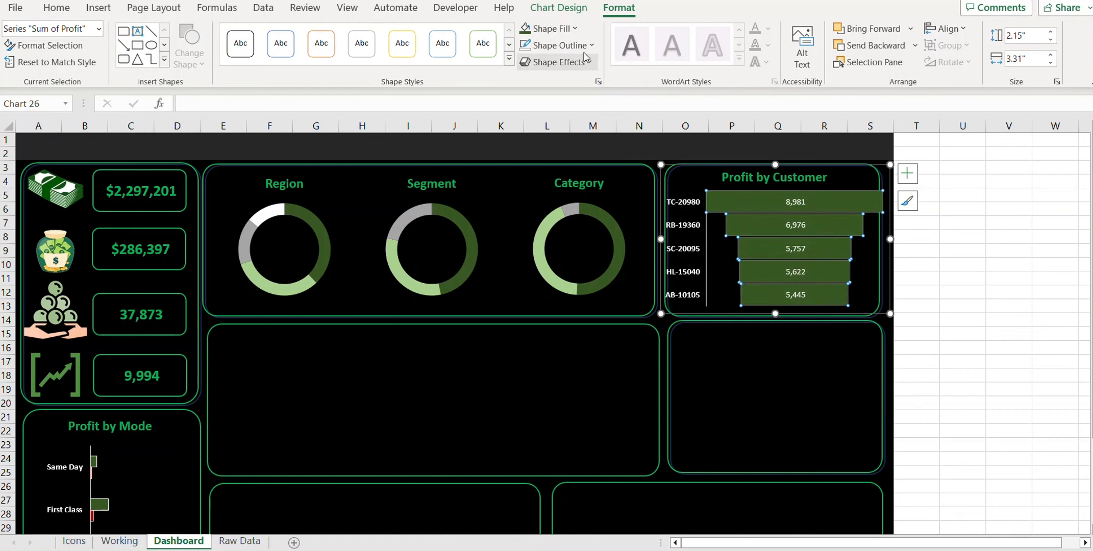
Give the funnel chart's bars a white outline with a ¾ pt weight
click(557, 45)
click(546, 122)
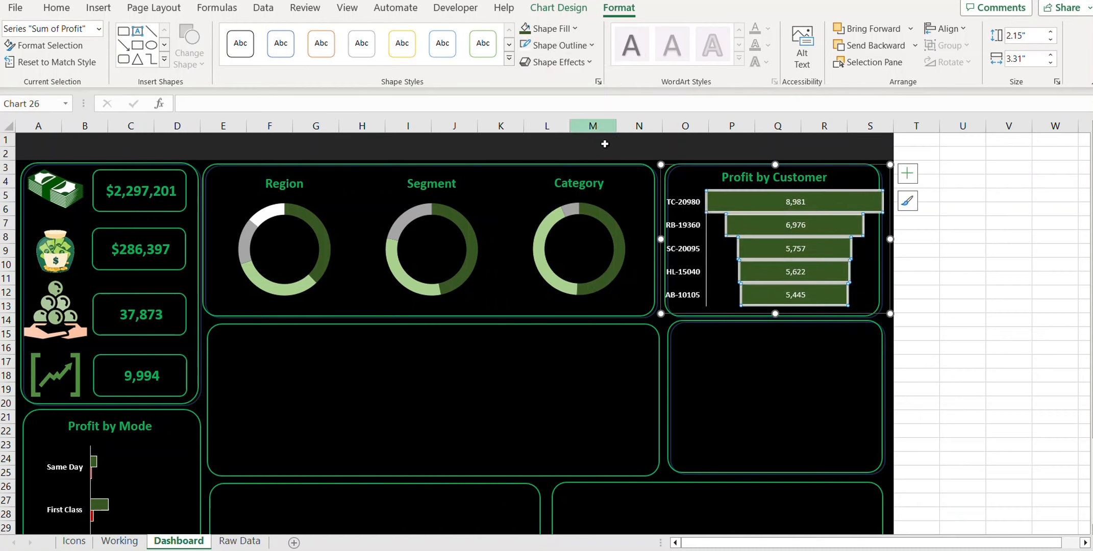
click(559, 44)
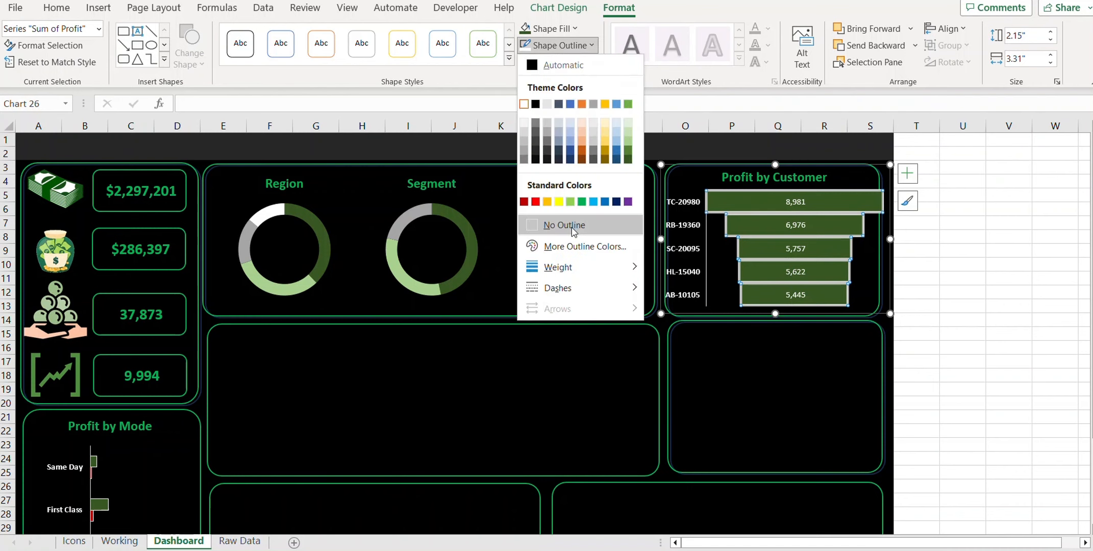
mouse_move(571, 267)
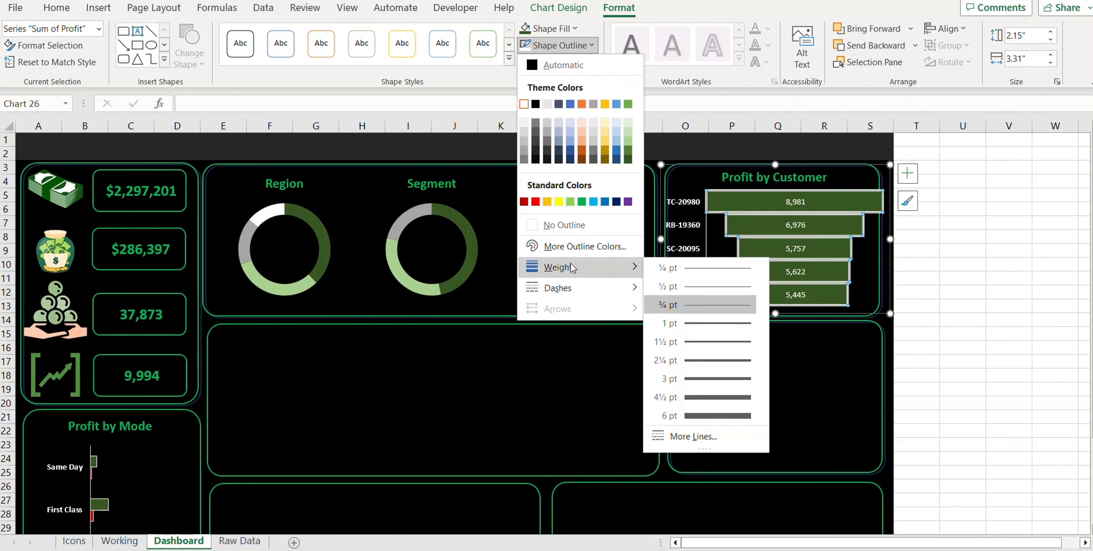
click(702, 304)
click(934, 291)
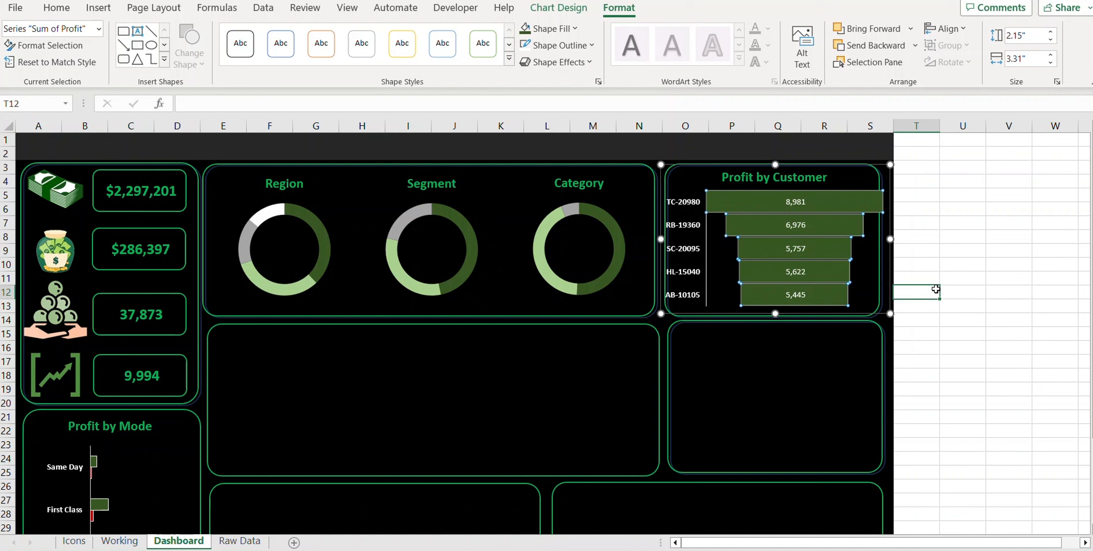
Set the text color of the funnel chart's data labels to white
click(833, 230)
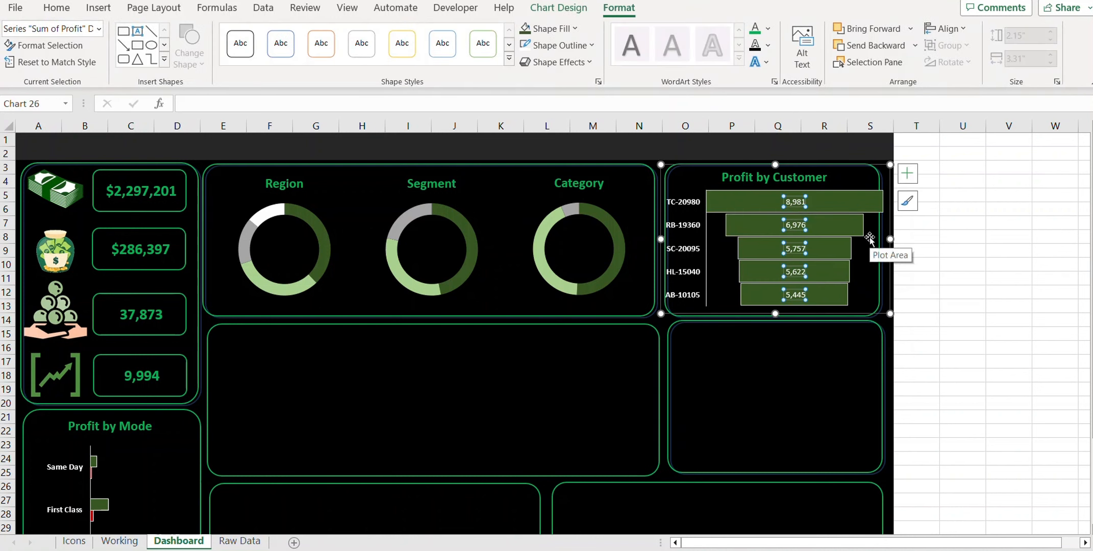
key(ctrl+z)
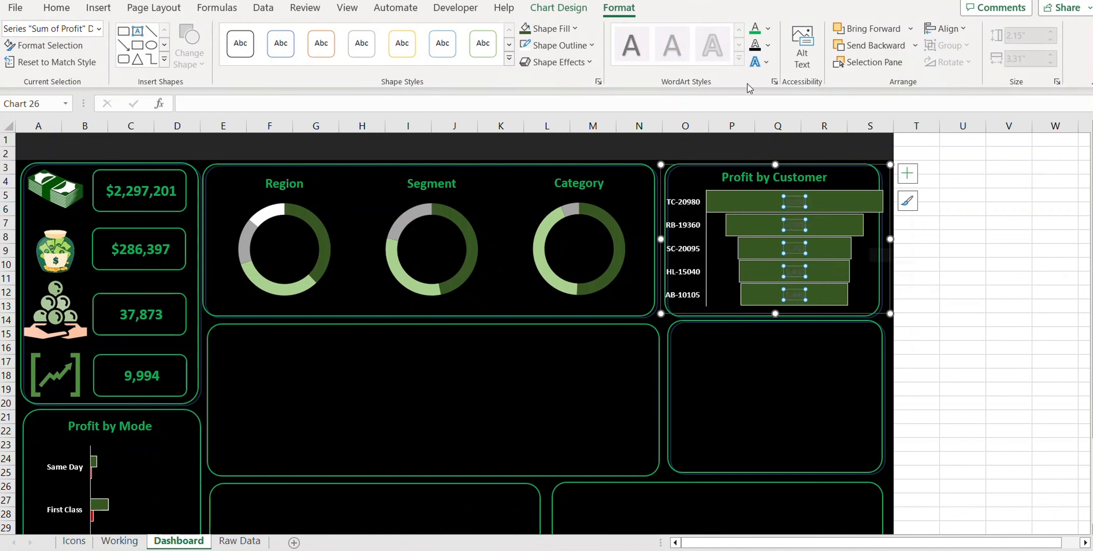
click(755, 29)
click(768, 29)
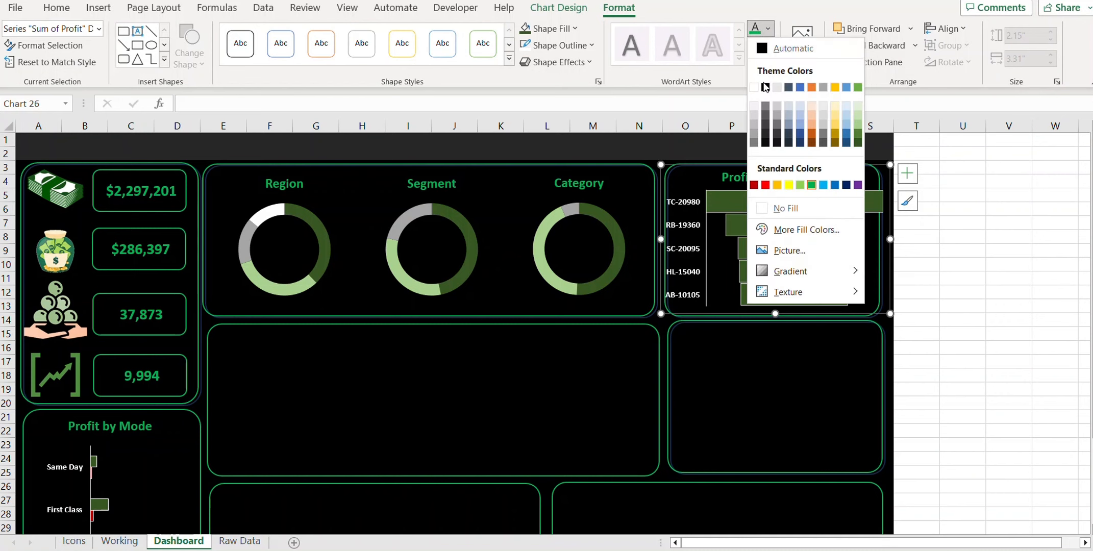
click(754, 88)
click(961, 332)
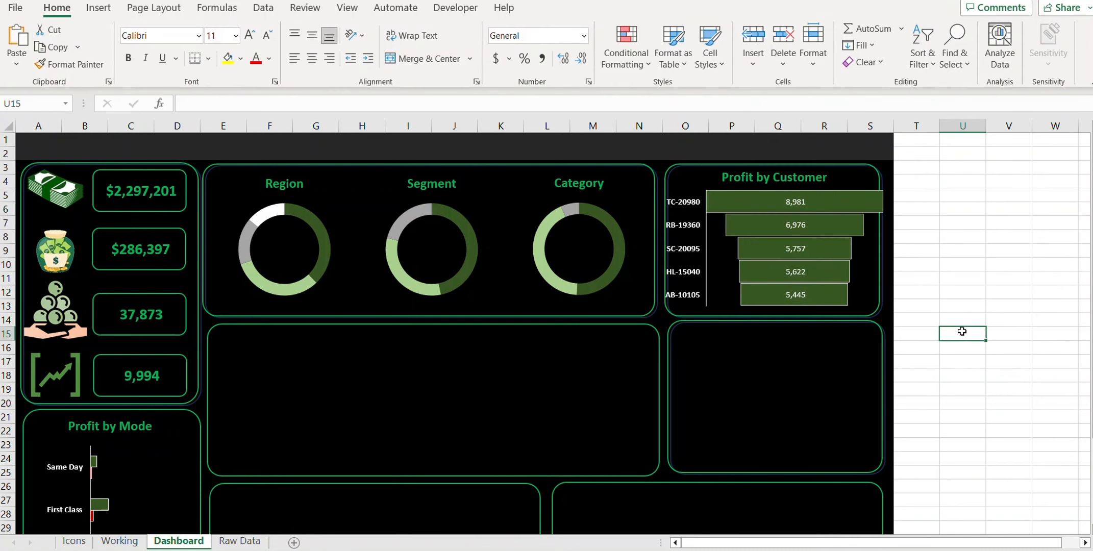
Highlight both customer profit tables in A19:B31 of the Working sheet in yellow
scroll(962, 331, down, 3)
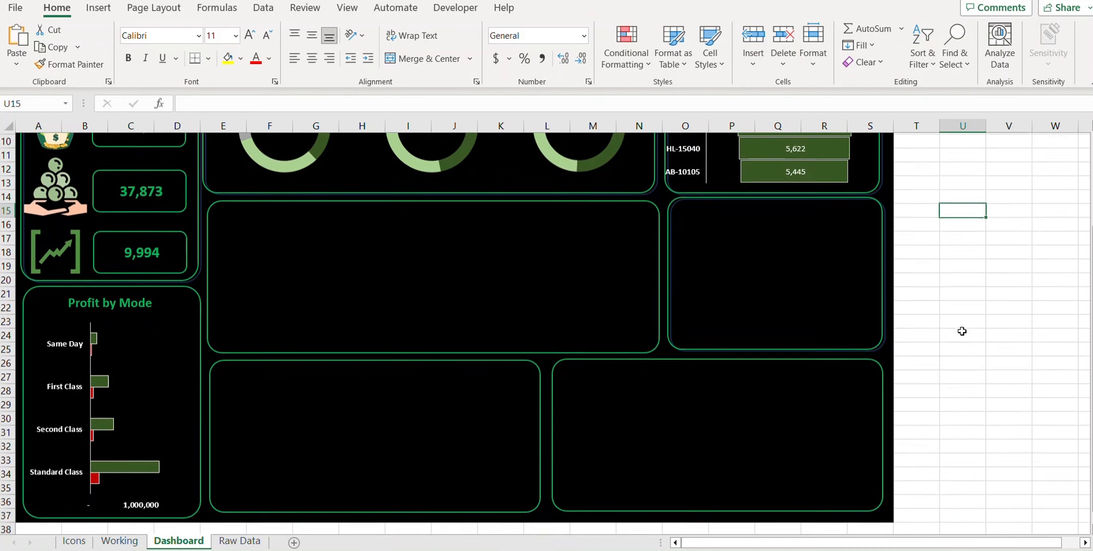
scroll(961, 332, up, 3)
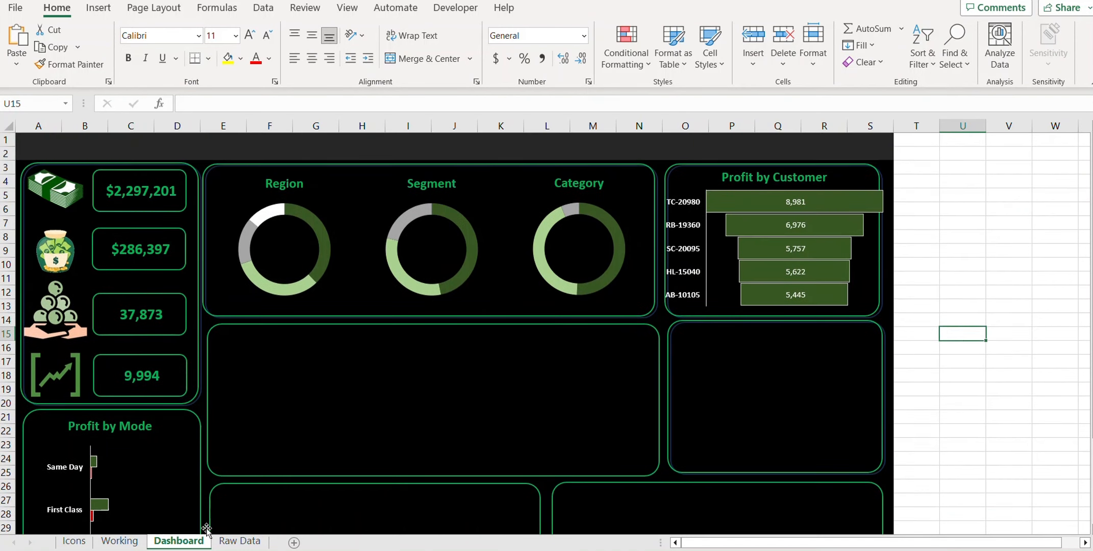
click(120, 541)
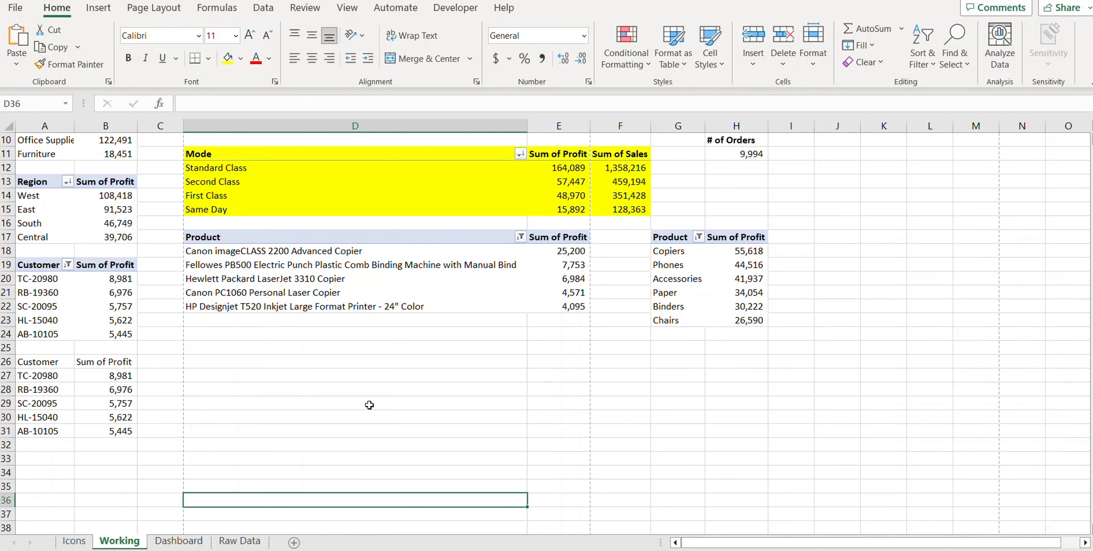
scroll(369, 405, up, 2)
scroll(369, 405, down, 2)
drag(34, 266, 104, 431)
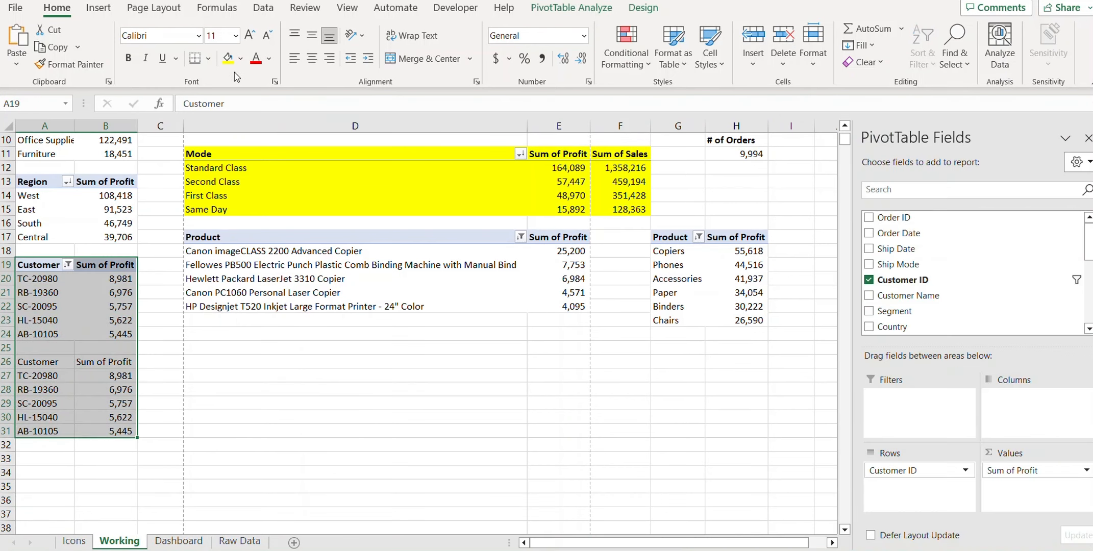
click(228, 60)
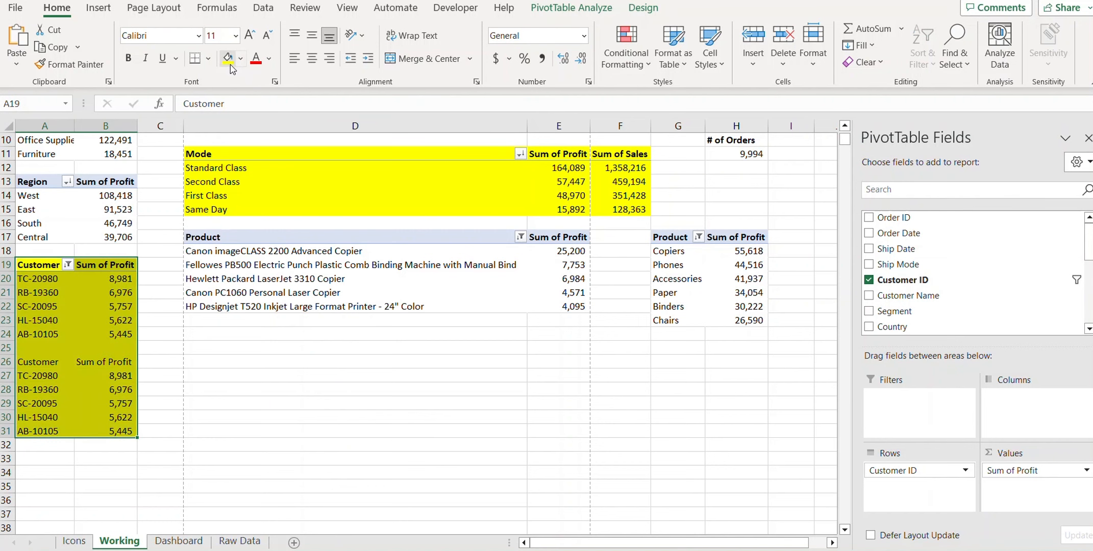
Insert a Stacked Column pivot chart based on the City pivot table with profit and sales
scroll(606, 462, up, 3)
click(332, 174)
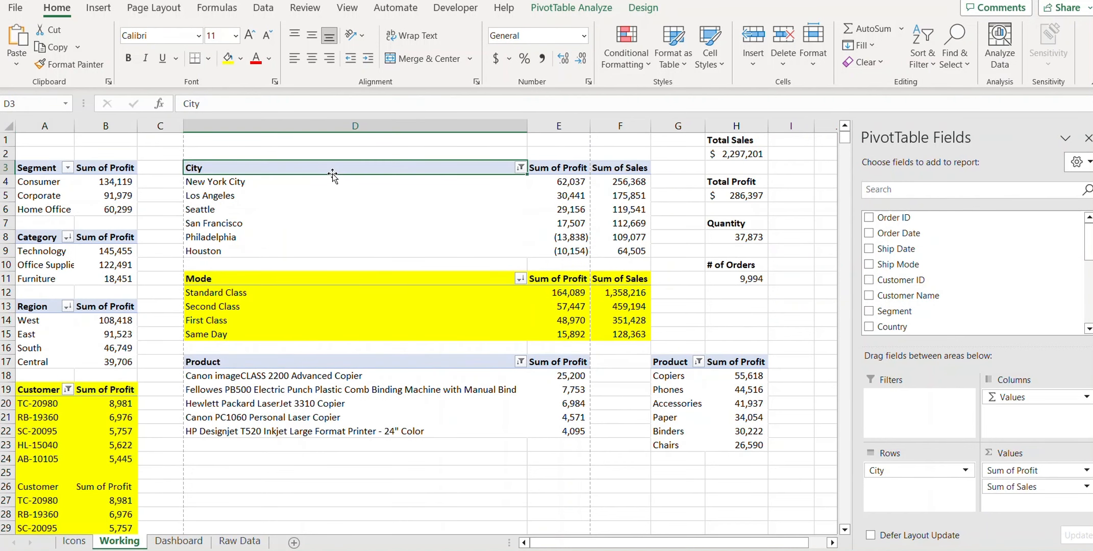
click(332, 216)
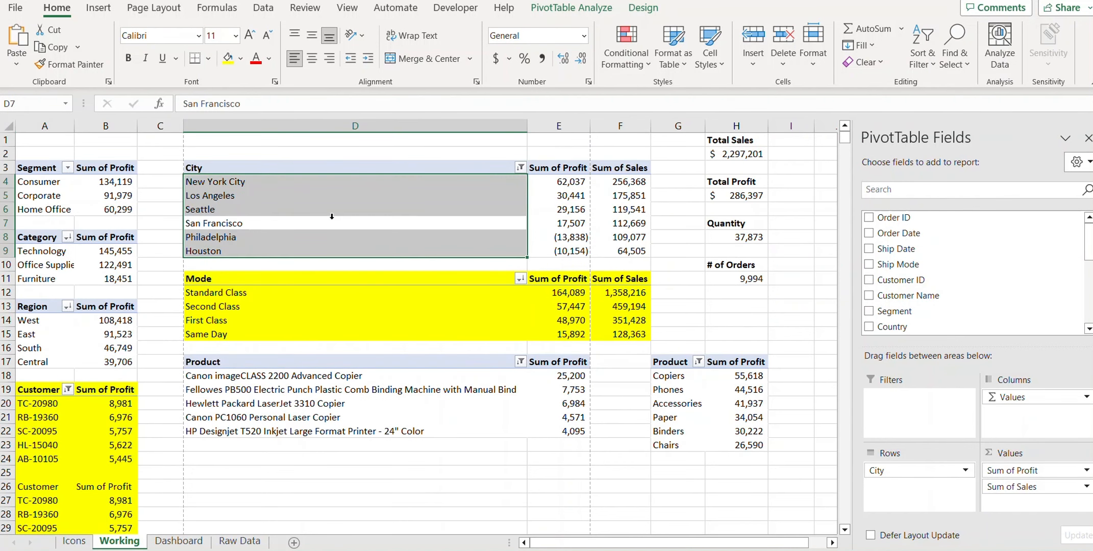
key(ctrl+Up)
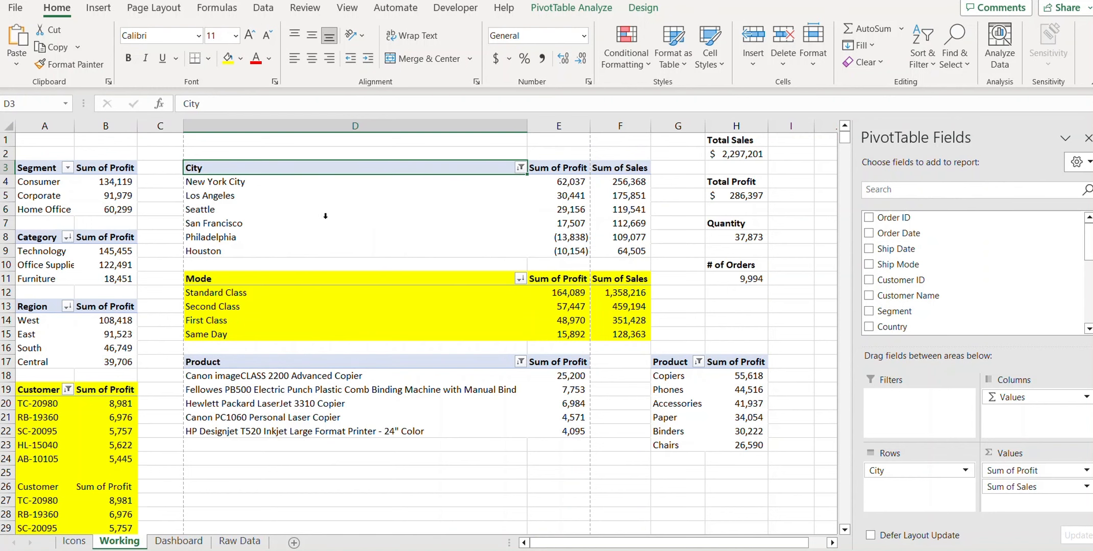
click(98, 8)
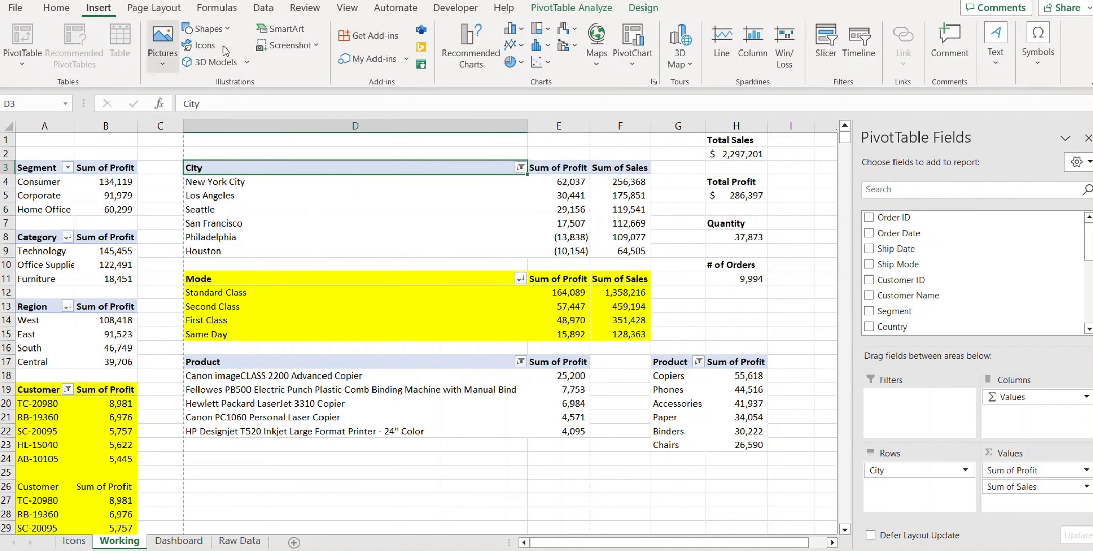
click(466, 66)
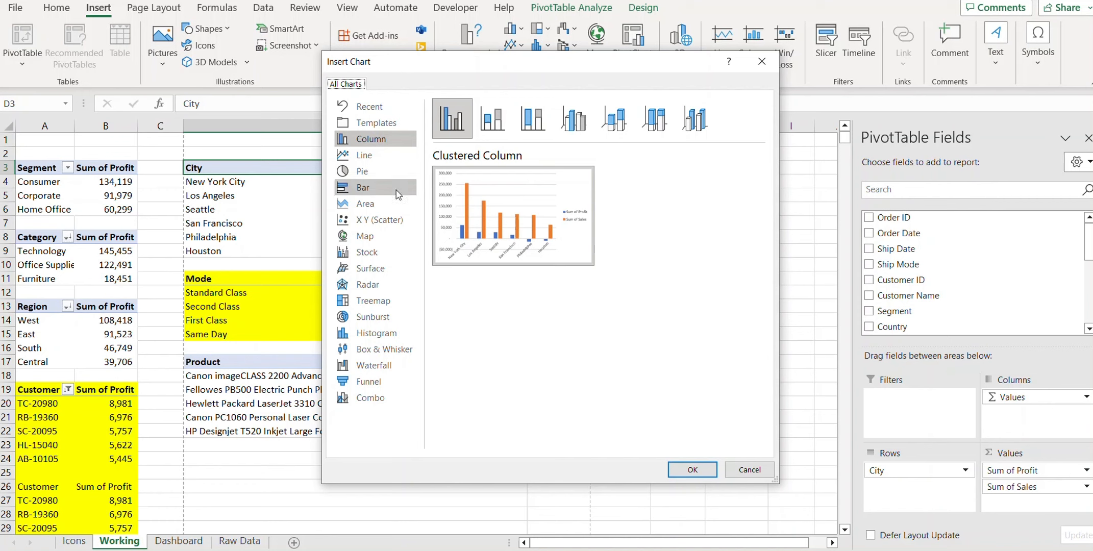
click(493, 130)
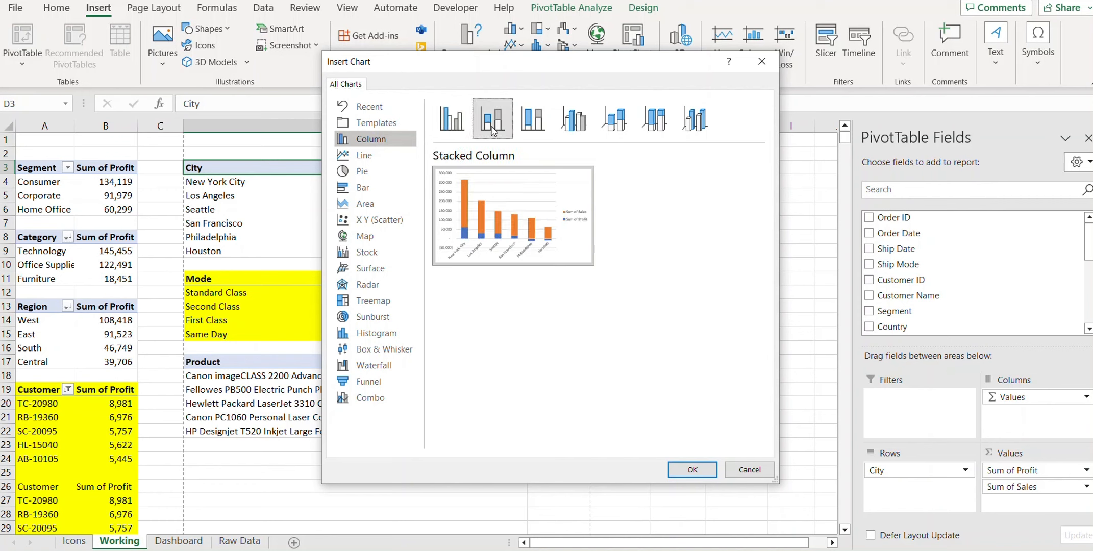
click(692, 468)
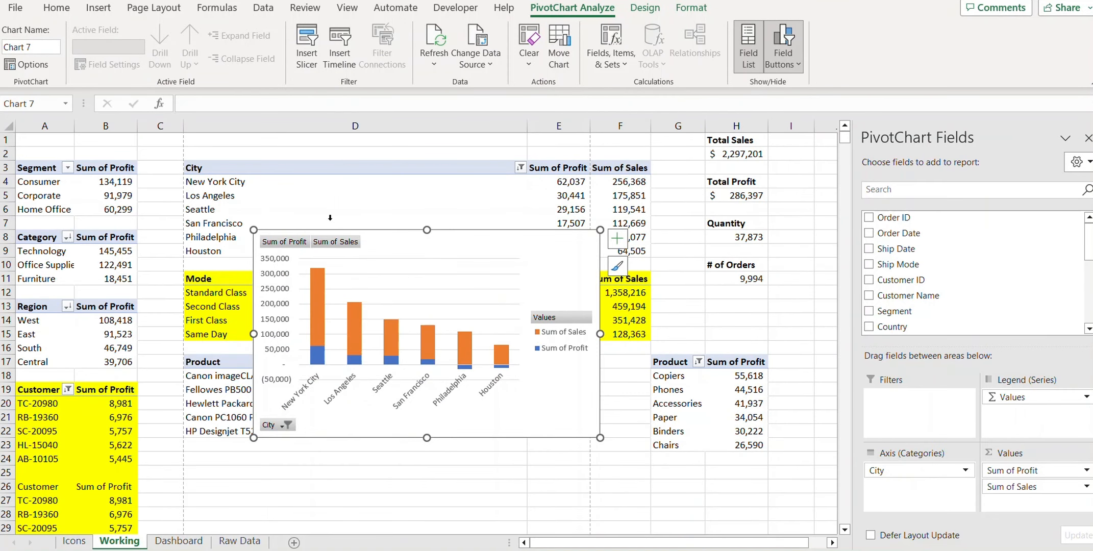
Clear all field buttons, the legend and the gridlines from the city column chart
right_click(345, 252)
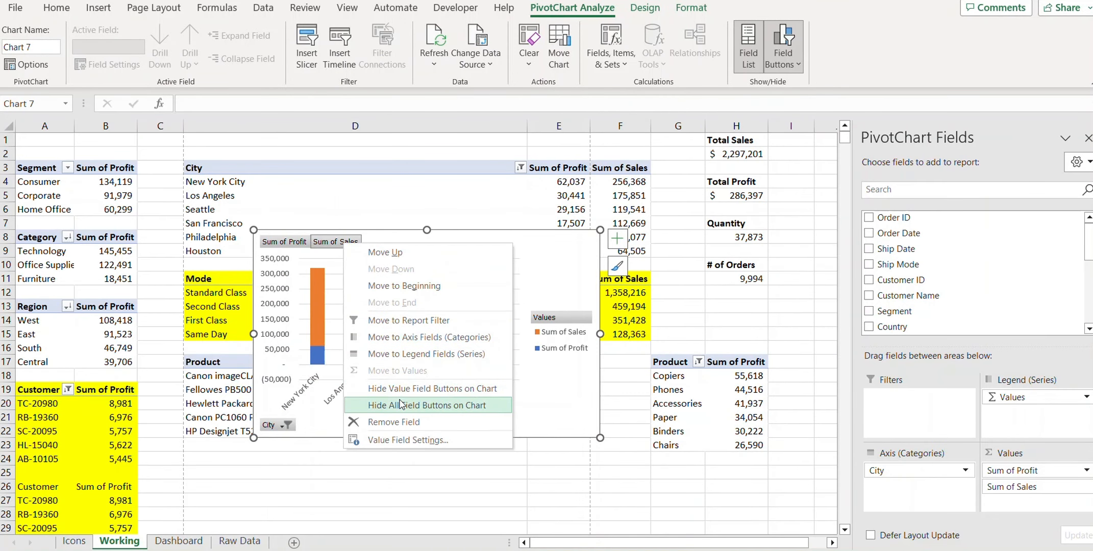
click(399, 401)
click(582, 332)
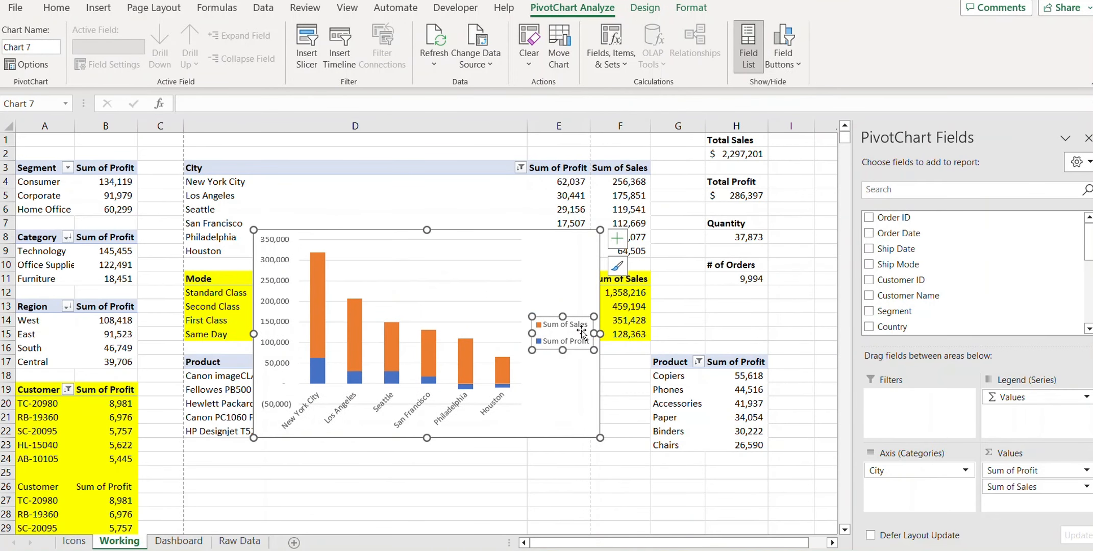
key(Delete)
click(499, 317)
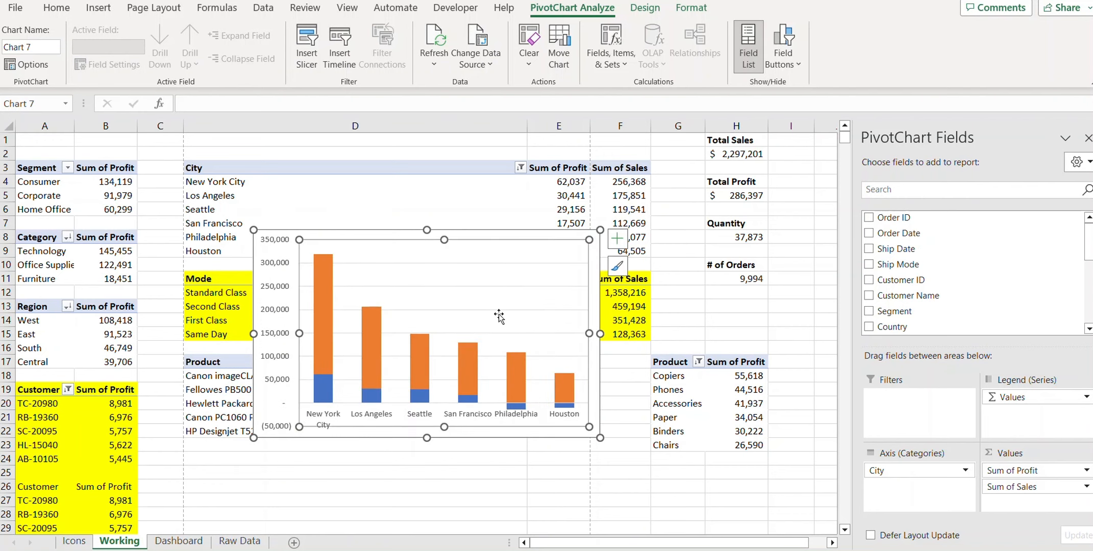
key(Escape)
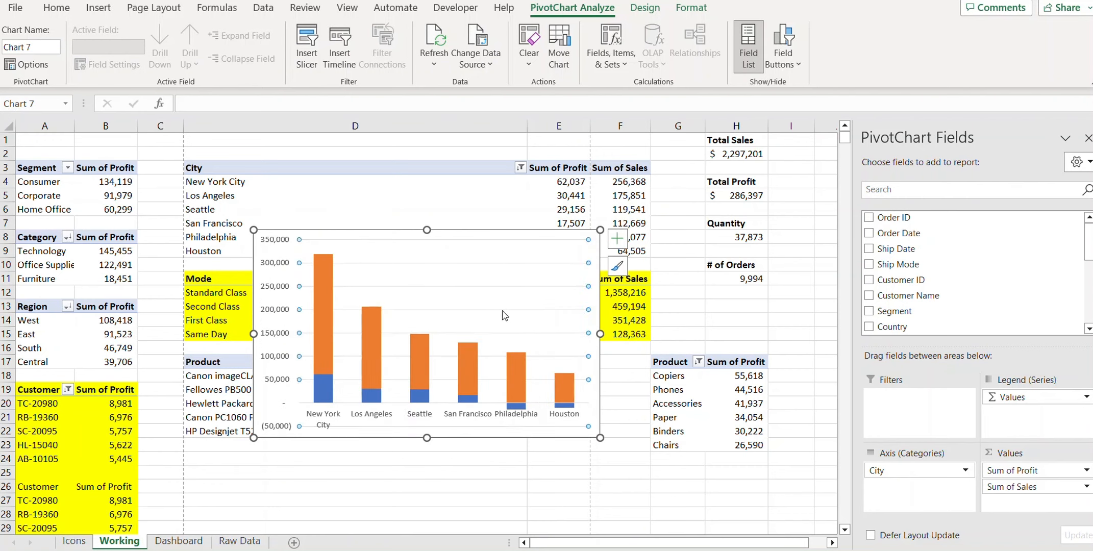
Add a chart title to the city column chart reading "Profit & Sales by City"
click(616, 238)
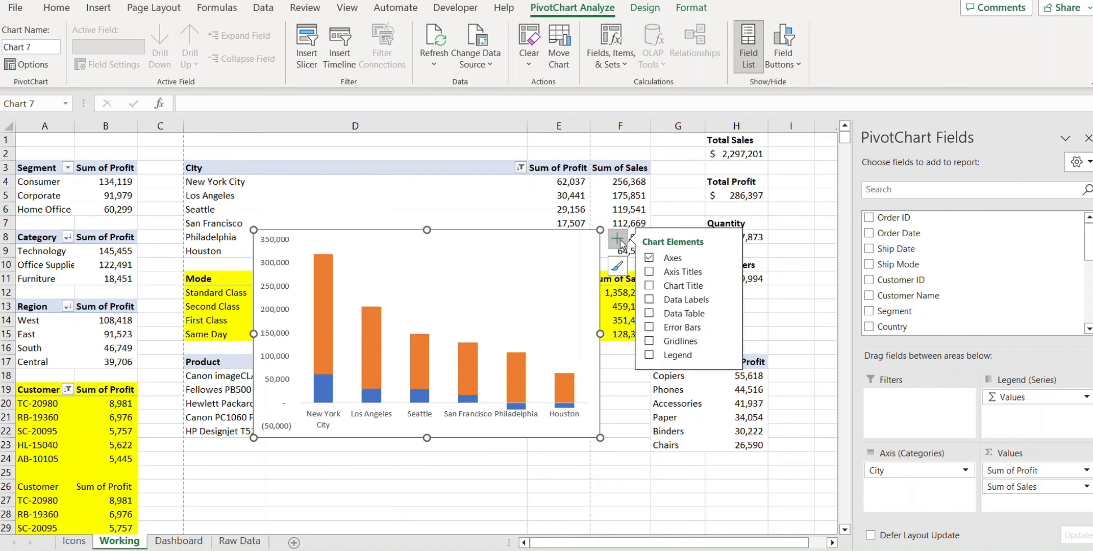
click(684, 285)
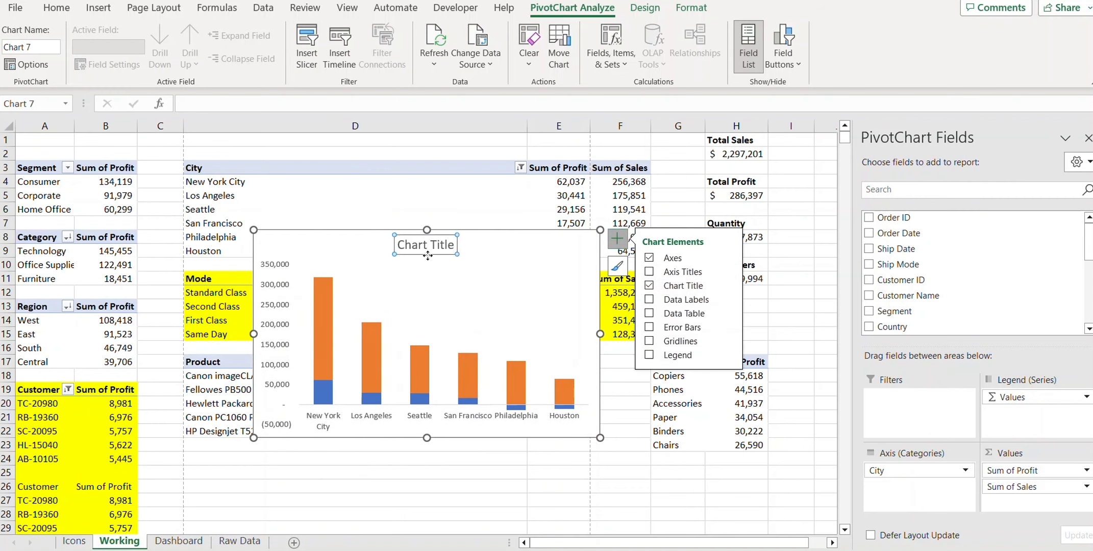
double_click(427, 249)
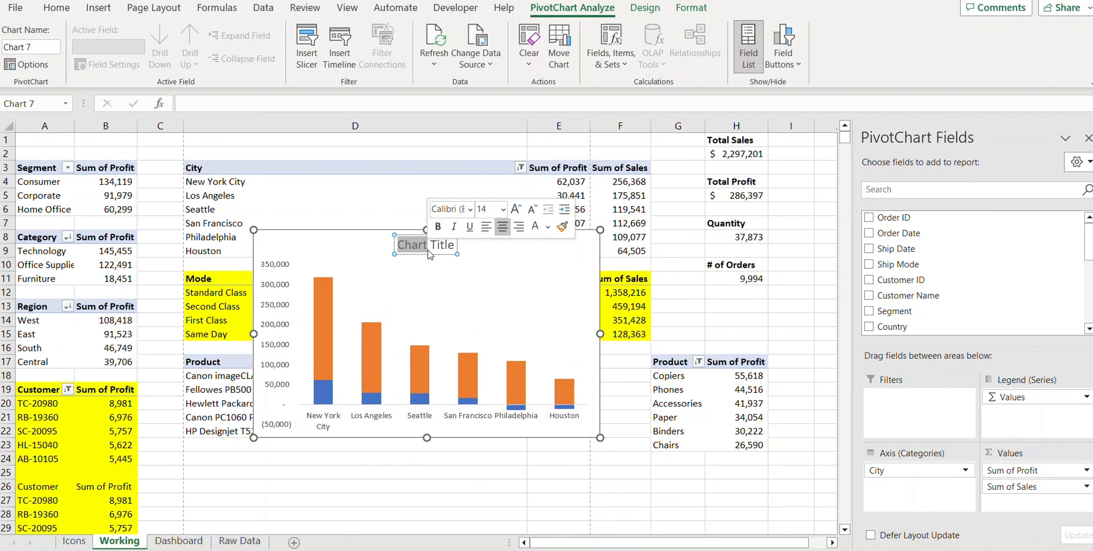
triple_click(428, 248)
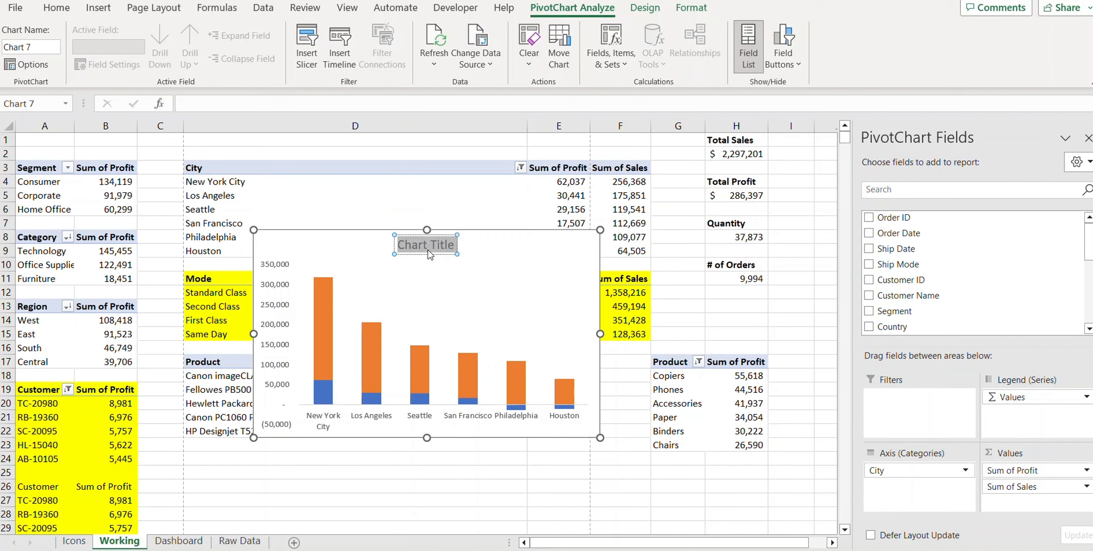
text(Profit)
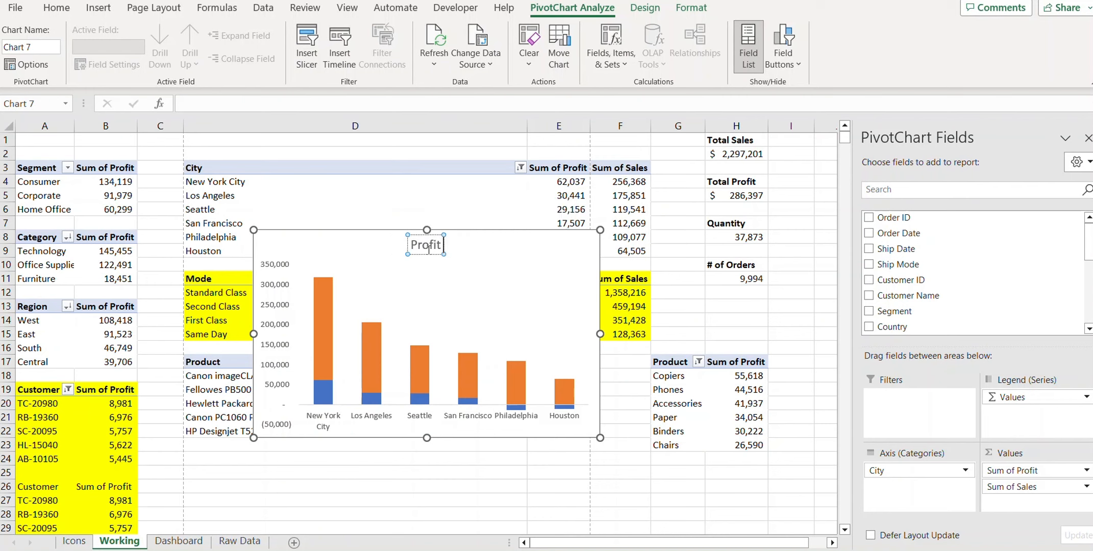
text( & Sales by)
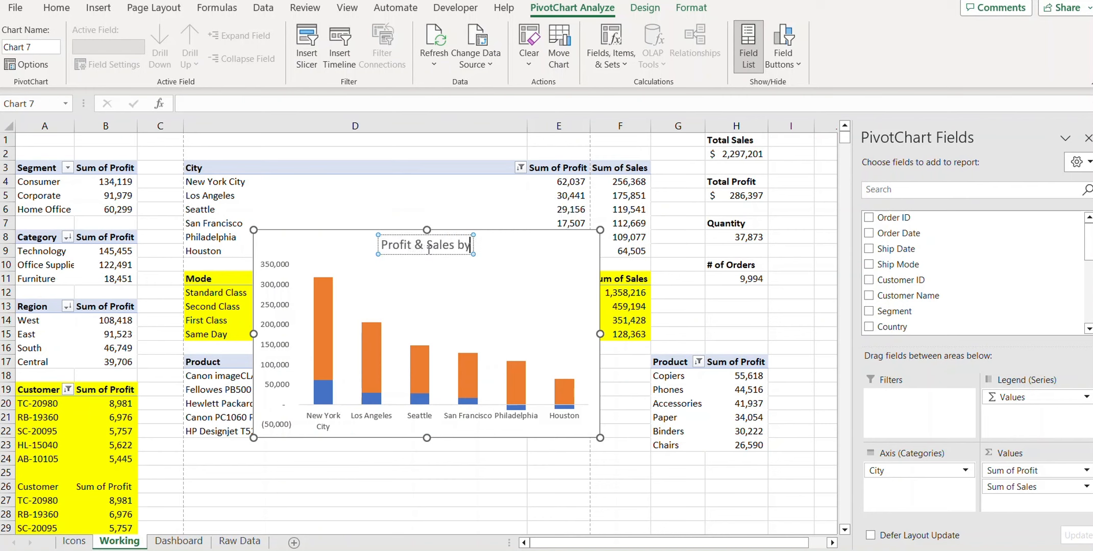
text( City)
Make the "Profit & Sales by City" chart title bold
key(ctrl+shift+Left)
key(ctrl+shift+Left)
key(ctrl+shift+Left)
key(ctrl+shift+Left)
key(ctrl+shift+Left)
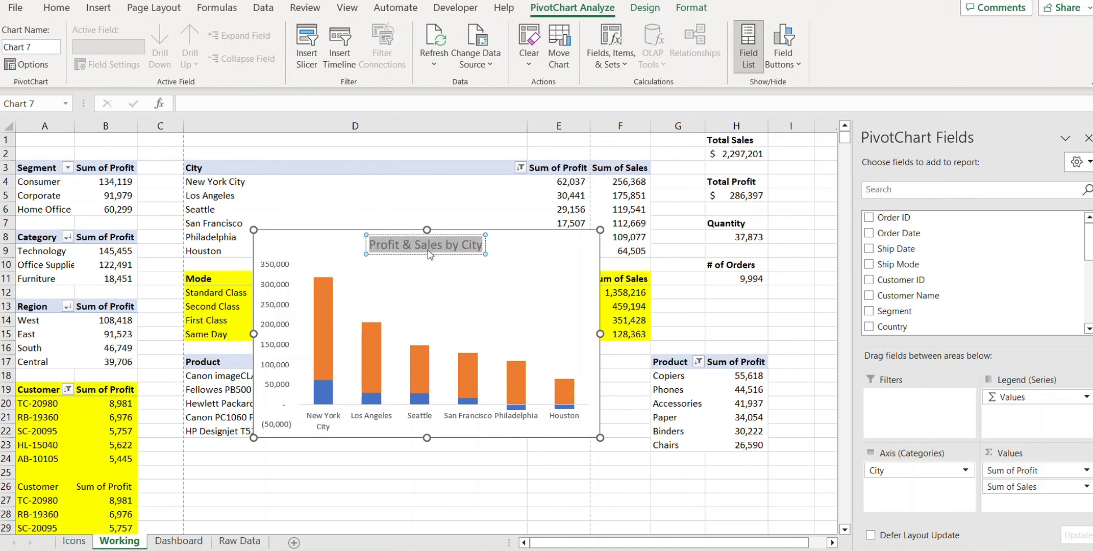
click(320, 241)
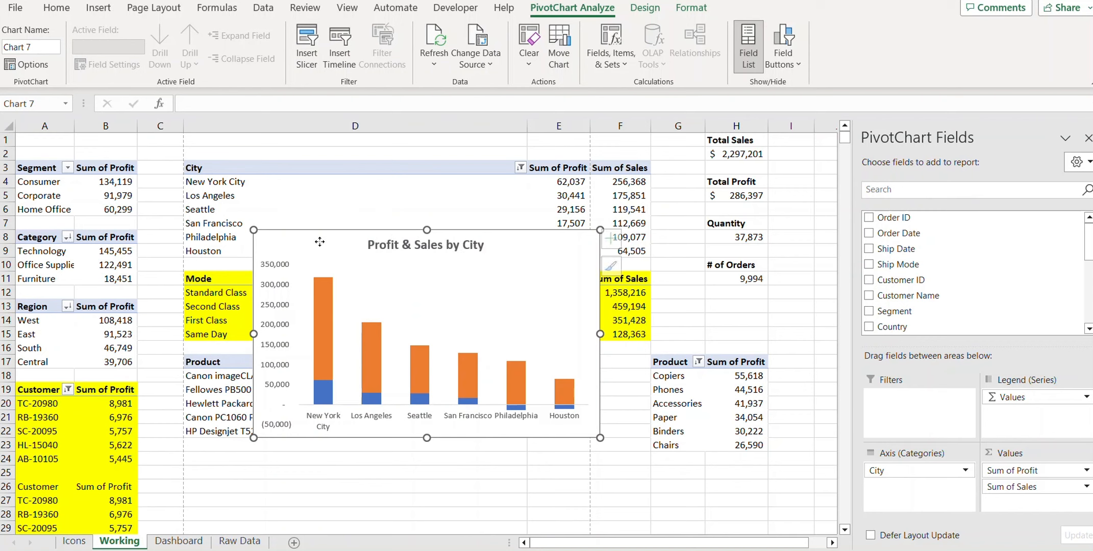
Move the Profit & Sales by City chart from the Working sheet to the Dashboard sheet
key(Escape)
key(ctrl+x)
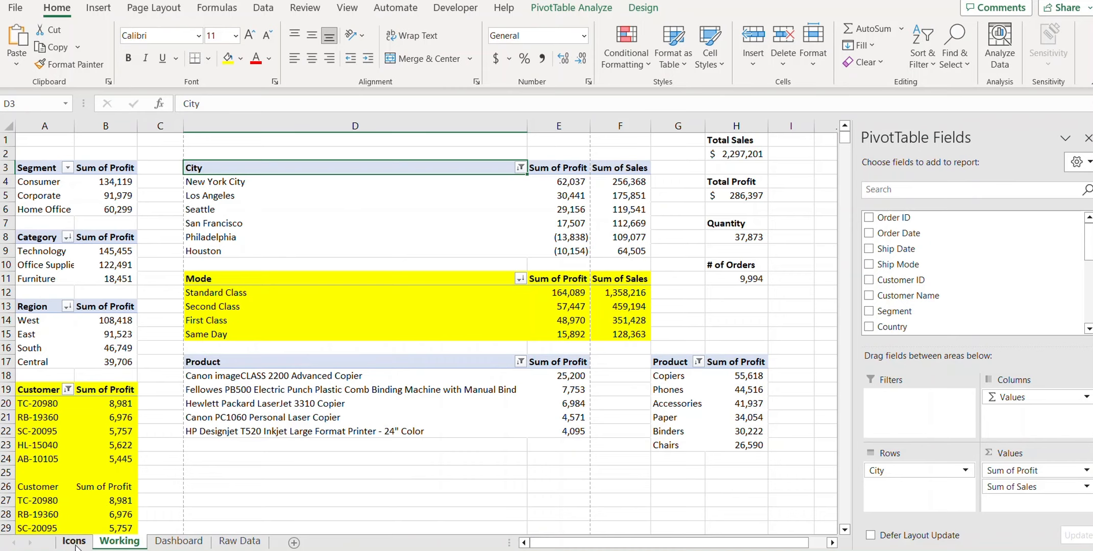
click(173, 542)
click(248, 357)
key(ctrl+v)
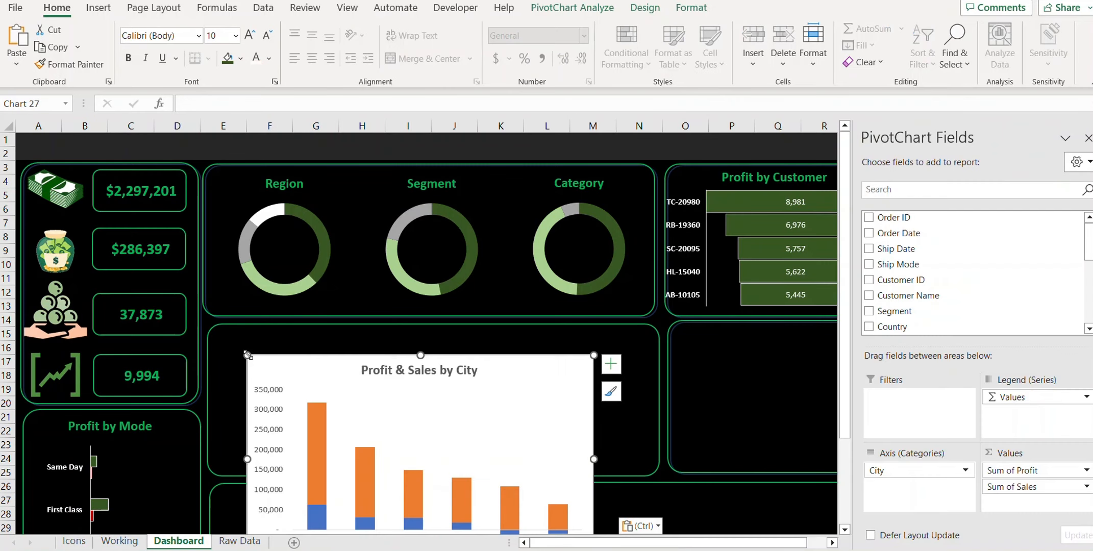
Position and resize the city chart to about 2.21" by 6.54" so it fills the wide empty panel below the doughnut charts
click(519, 412)
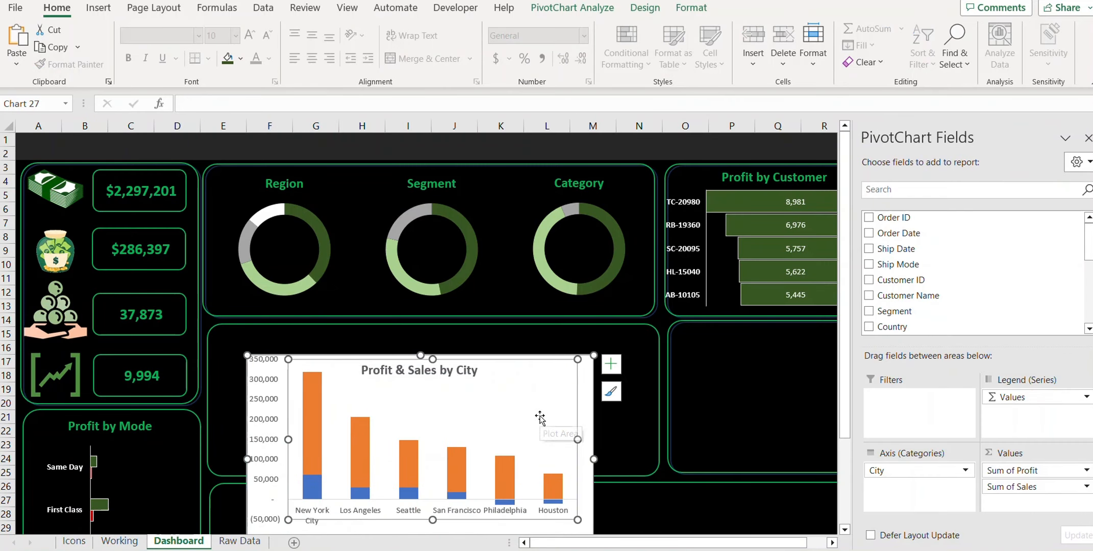
scroll(408, 373, down, 1)
drag(288, 329, 242, 296)
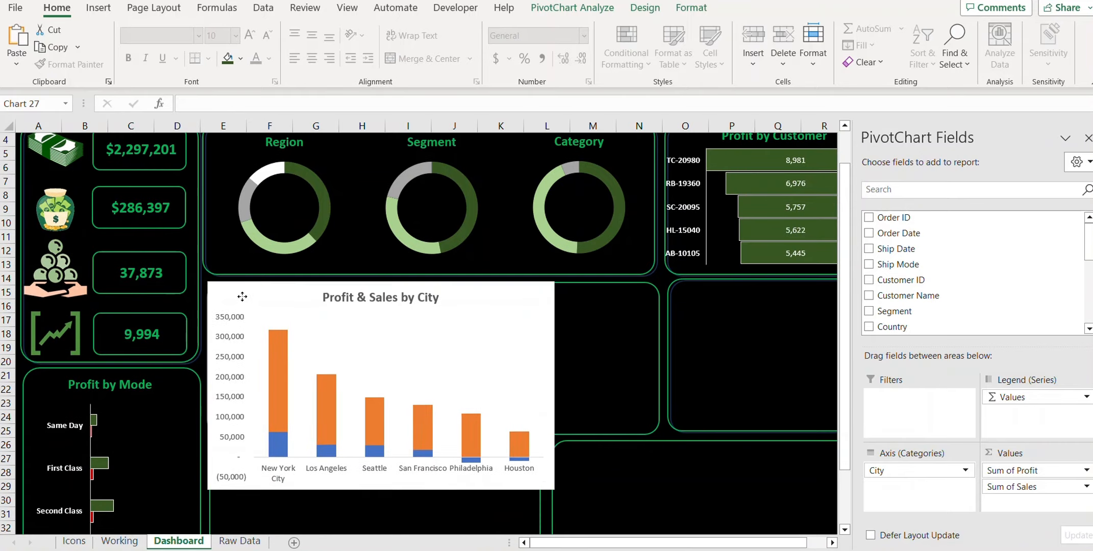
drag(554, 385, 661, 383)
drag(431, 488, 438, 434)
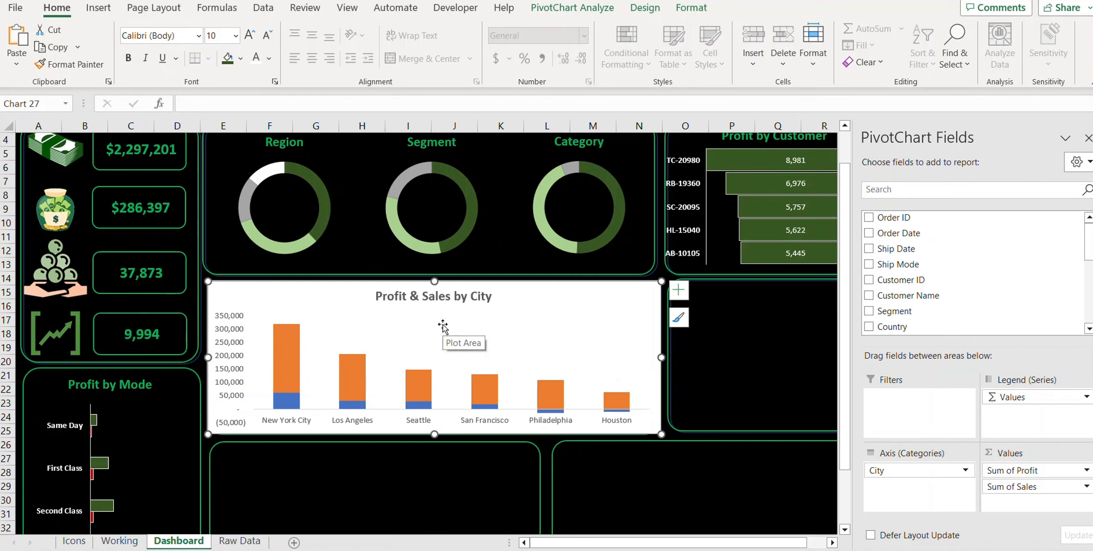
Remove the outline and the fill from the city chart's area
click(689, 9)
click(558, 45)
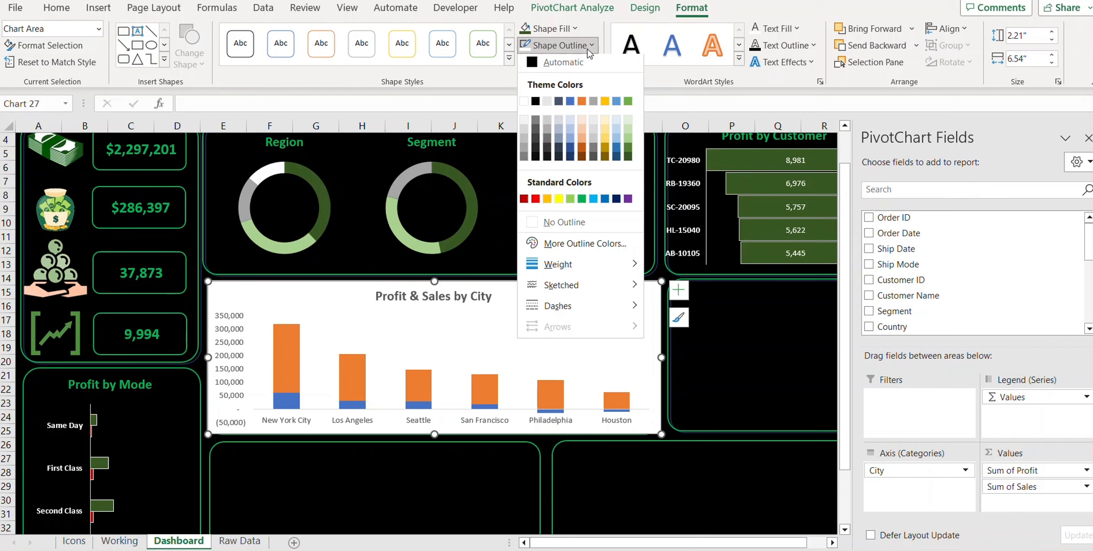
click(564, 224)
click(549, 28)
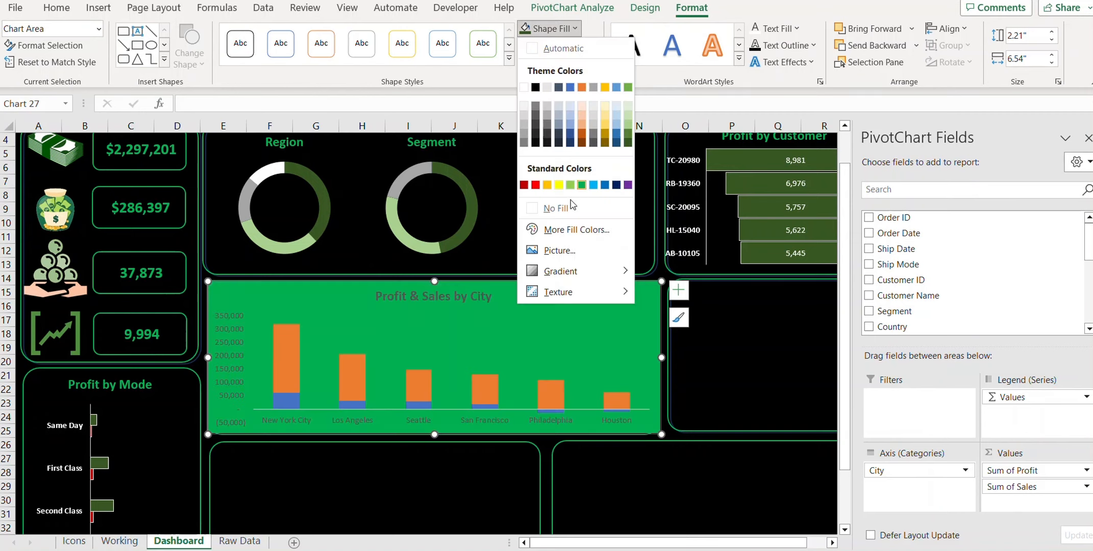
click(571, 206)
Color the city chart's title text with the standard green
click(462, 301)
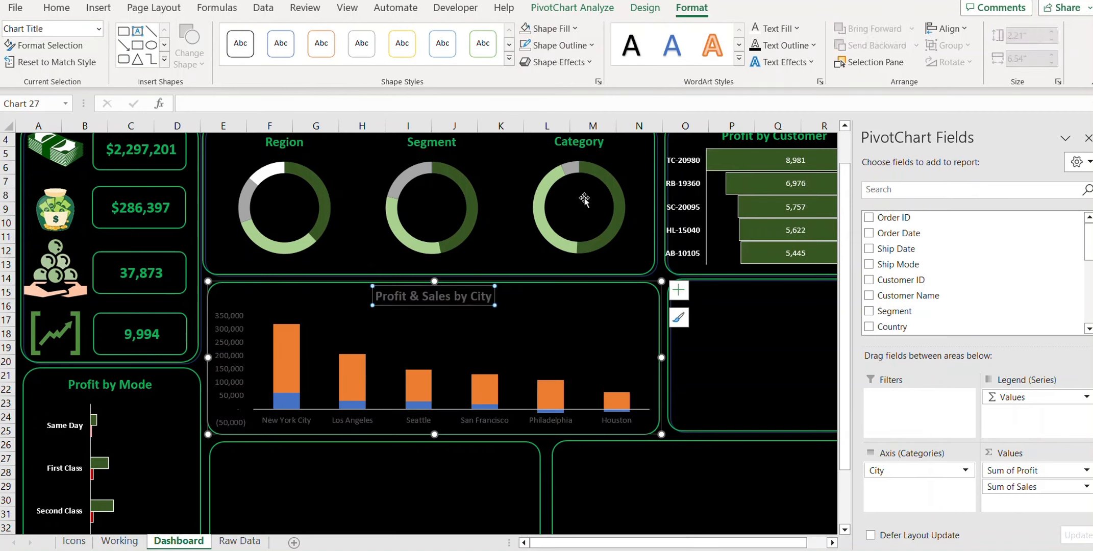
click(796, 29)
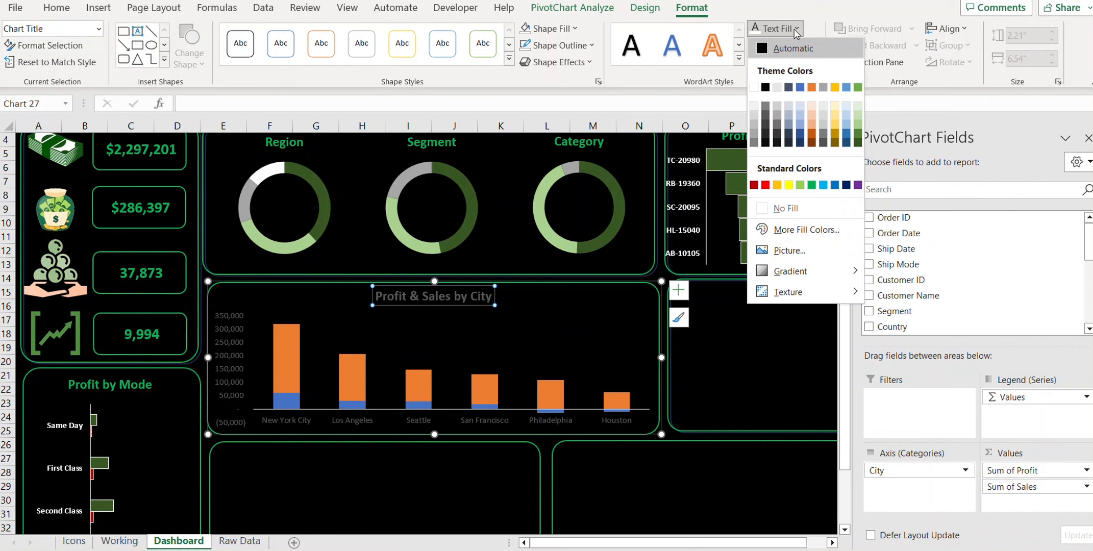
click(811, 185)
Make the value and city axis labels of the chart bold and white, and close the PivotChart field list
click(230, 340)
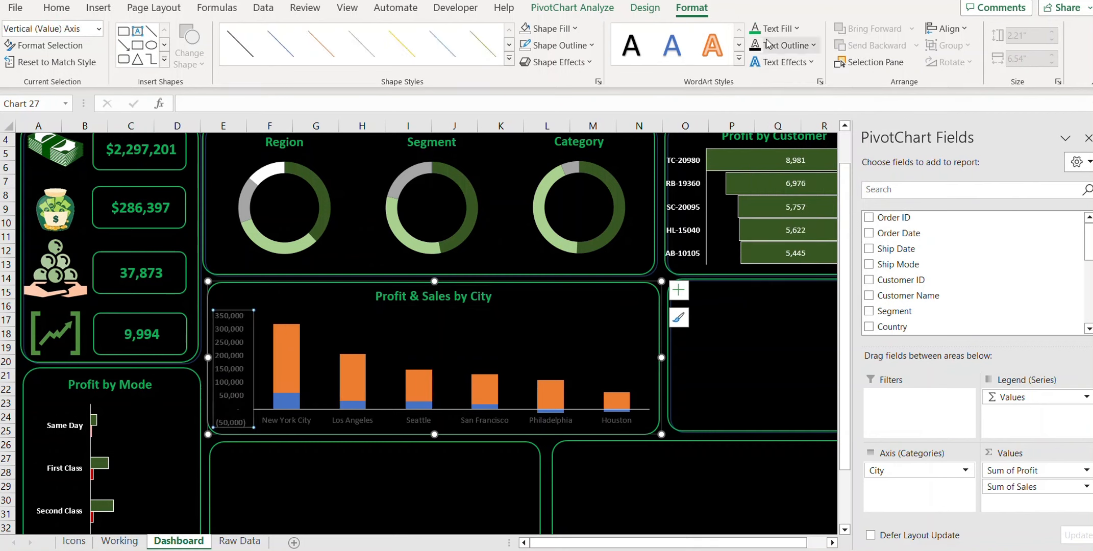
click(796, 29)
click(752, 92)
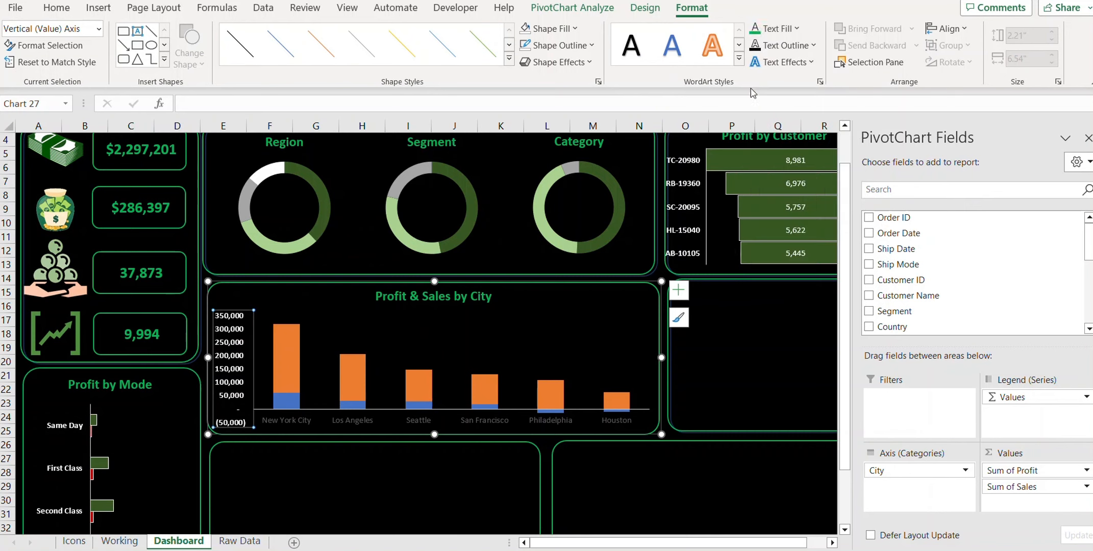
click(358, 427)
key(ctrl+b)
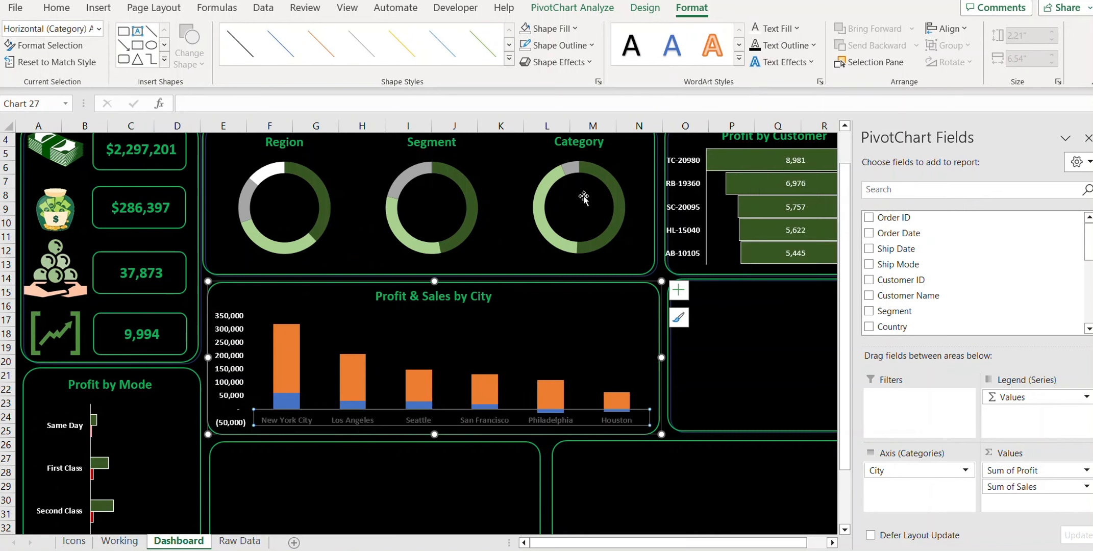
click(790, 30)
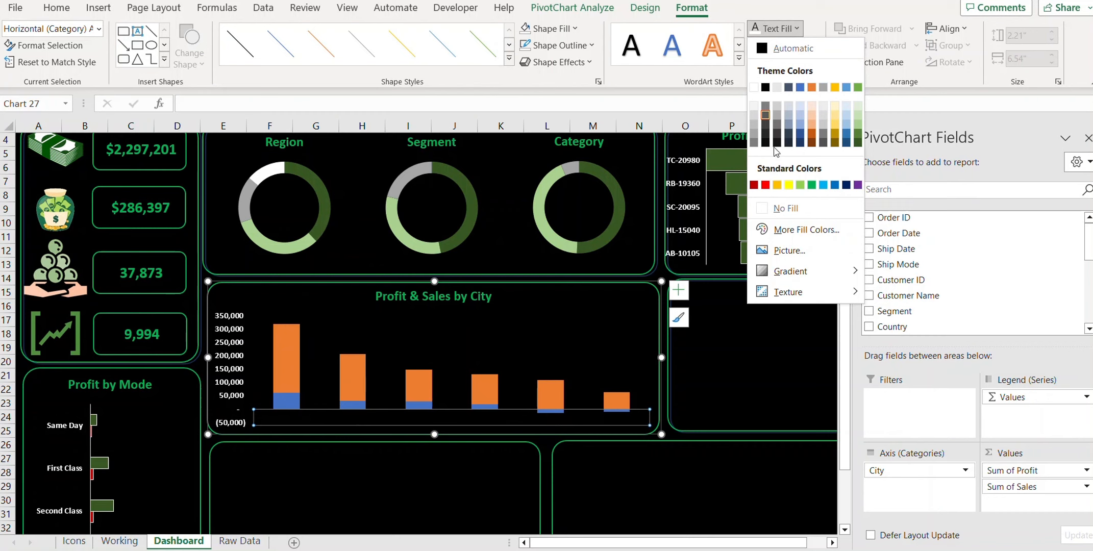
click(753, 89)
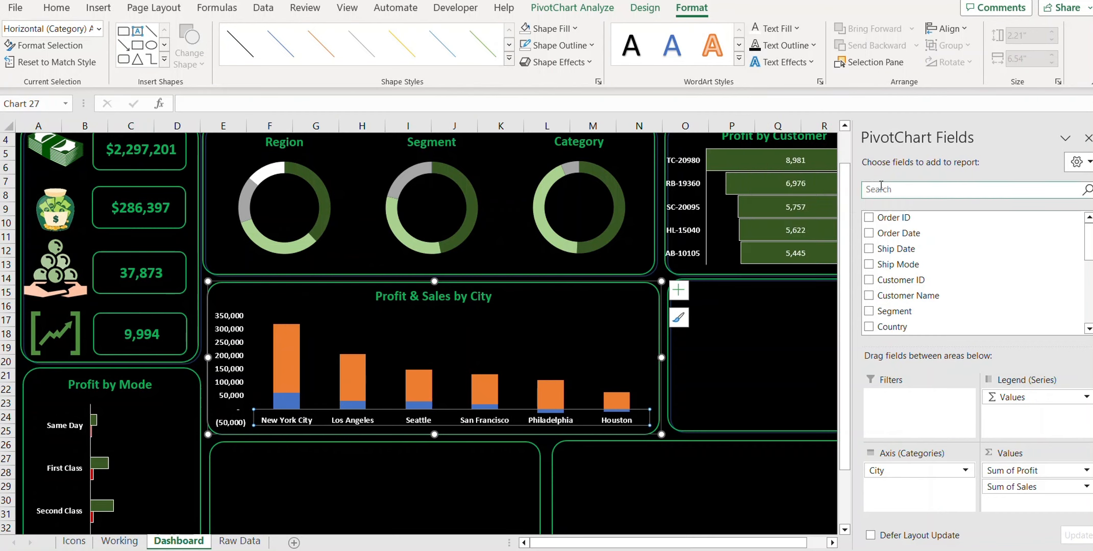
click(1087, 138)
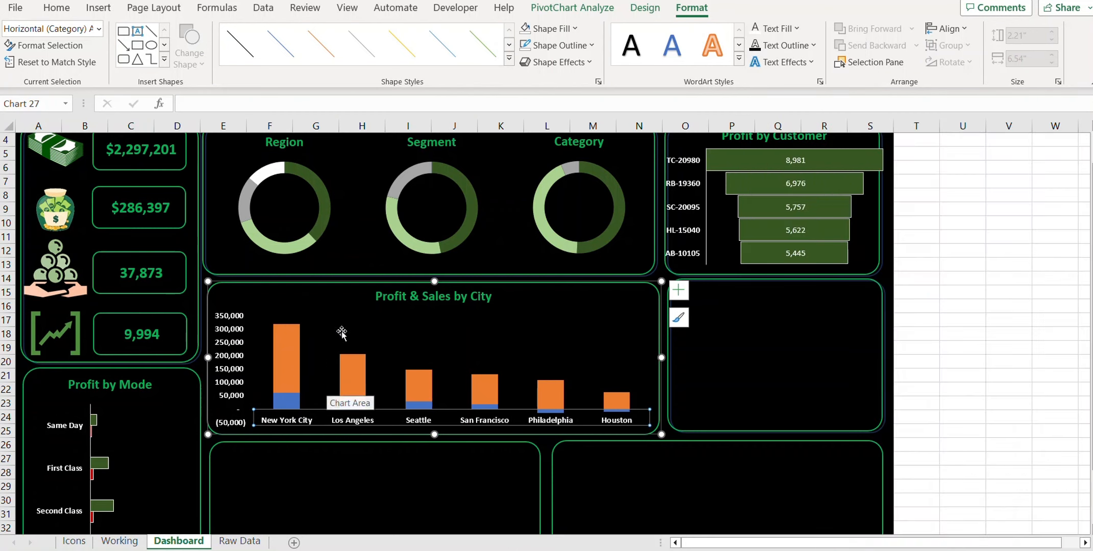
Give the Sum of Sales columns in the city chart a dark green fill and a white outline
click(287, 360)
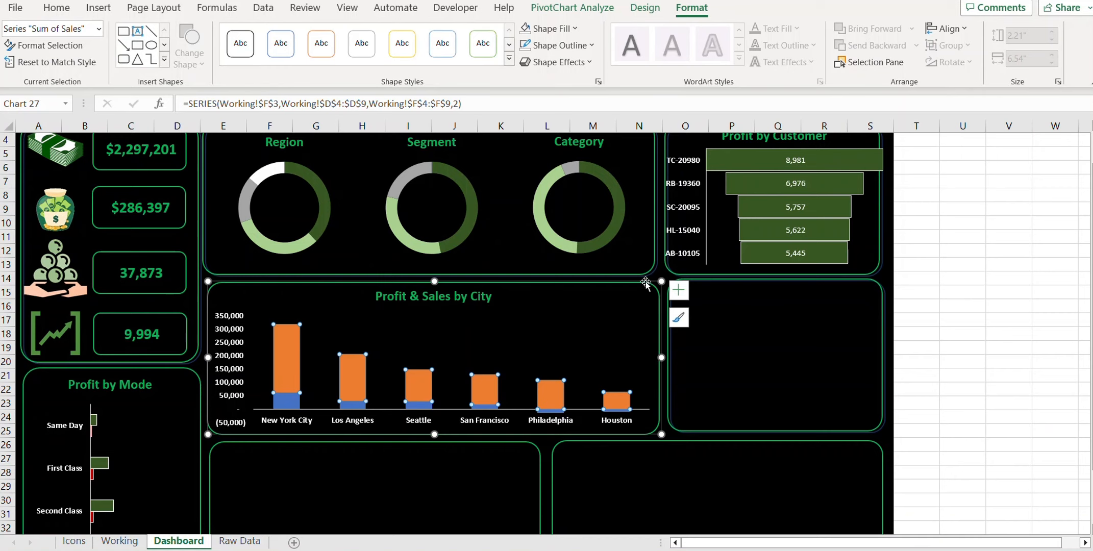
click(575, 29)
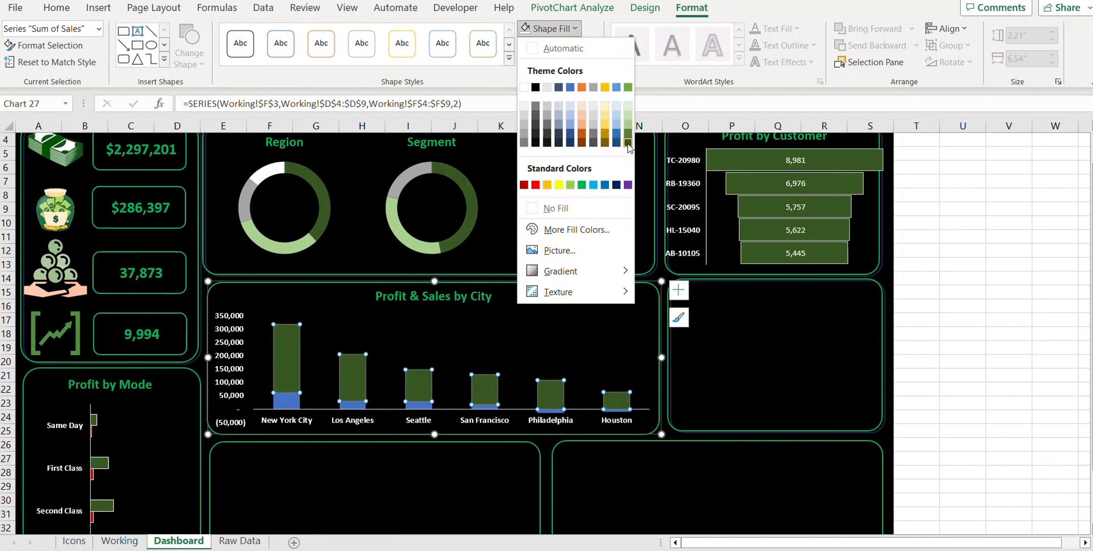
click(629, 144)
click(560, 45)
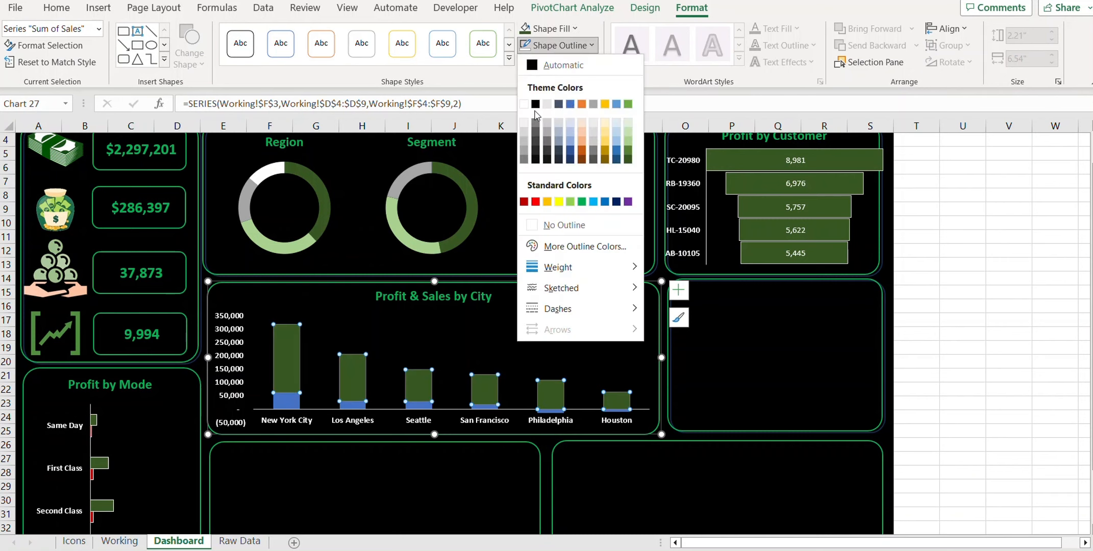
click(524, 105)
Give the Sum of Profit columns in the city chart a red fill and a white outline
click(284, 407)
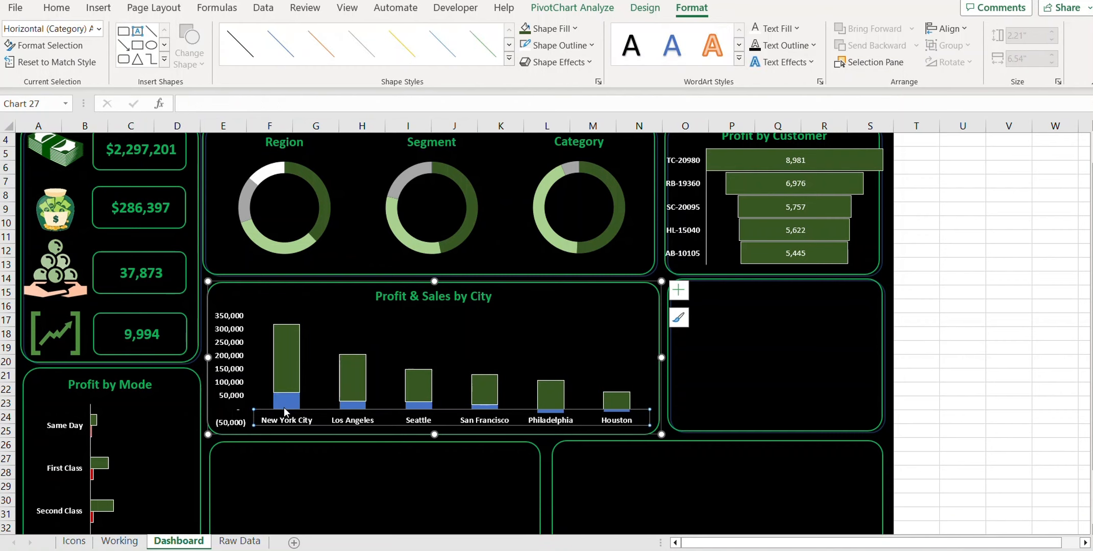
click(287, 403)
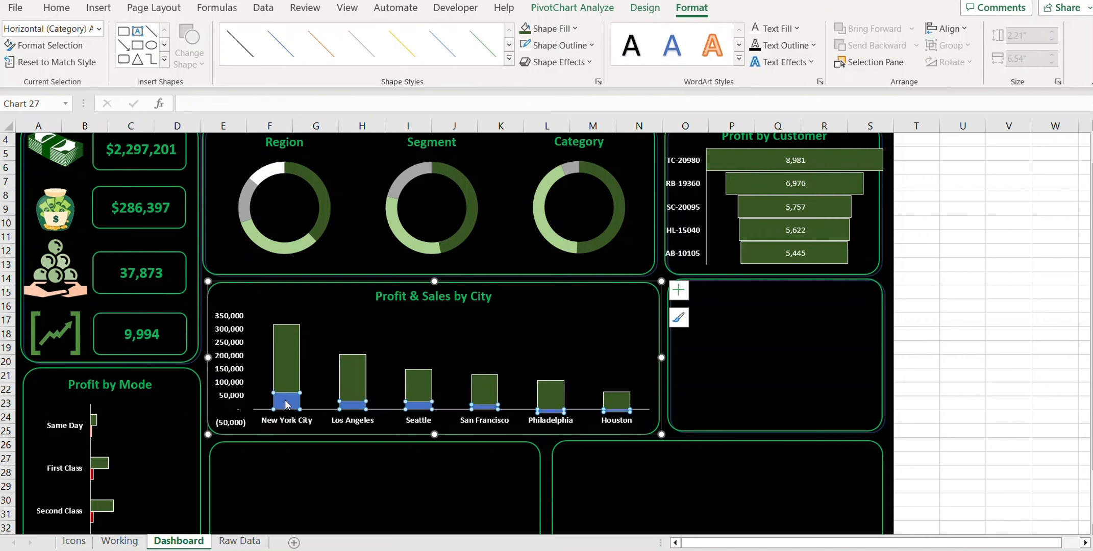
click(574, 29)
click(538, 178)
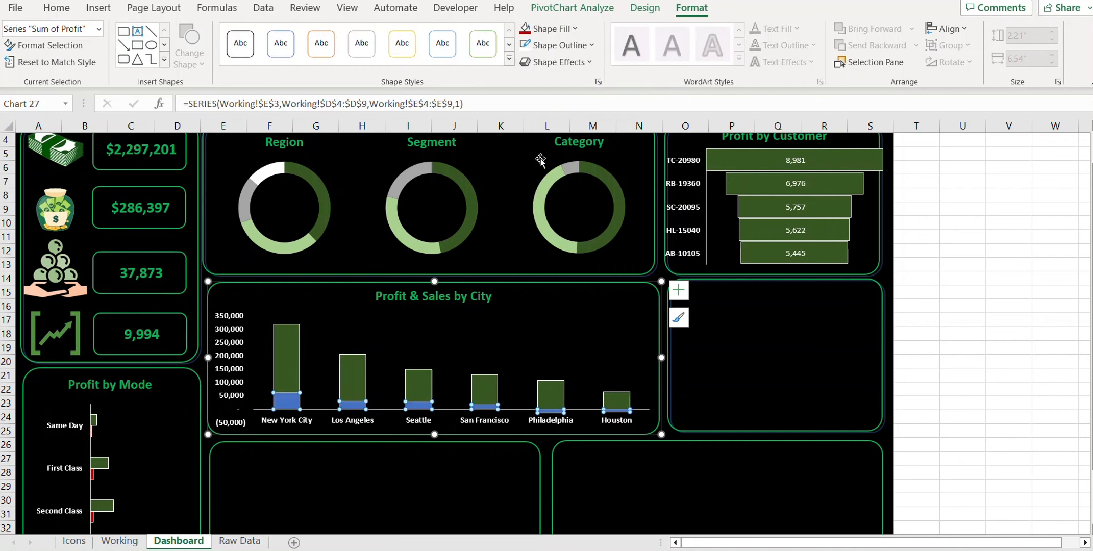
click(591, 45)
click(528, 107)
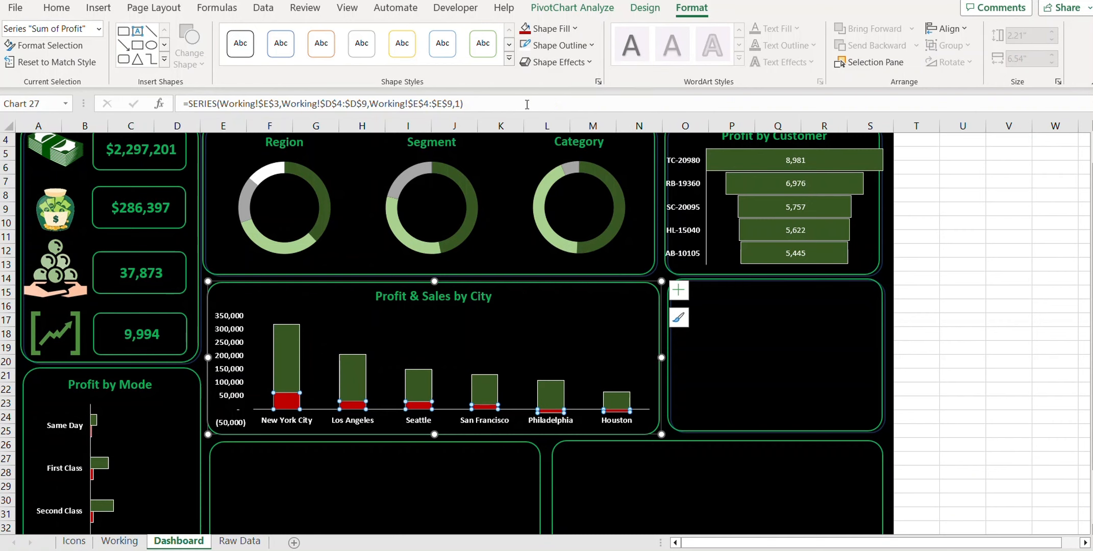
click(934, 338)
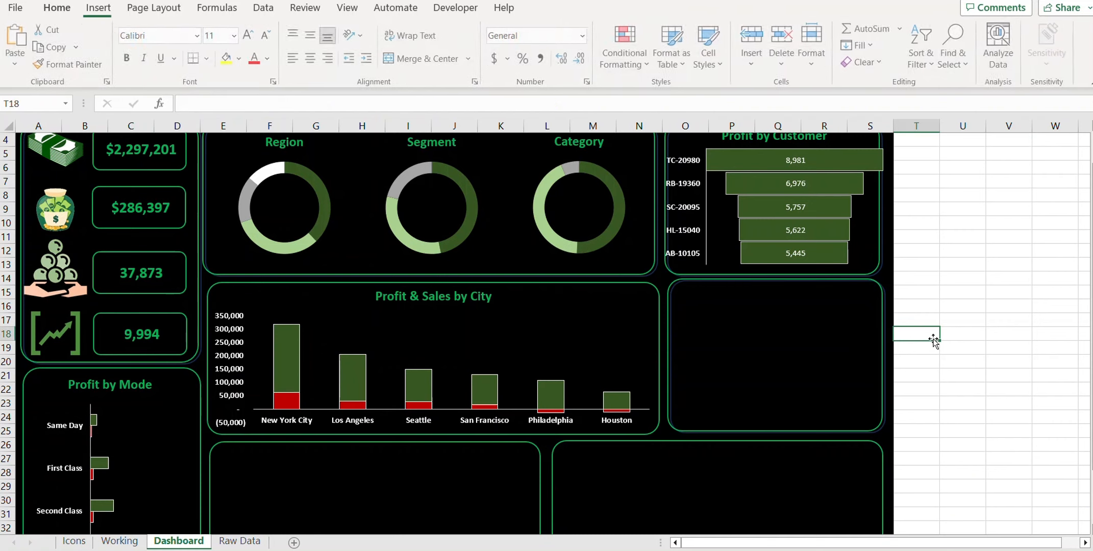
Highlight the City pivot table D3:F9 on the Working sheet in yellow
scroll(933, 338, down, 3)
scroll(934, 339, up, 3)
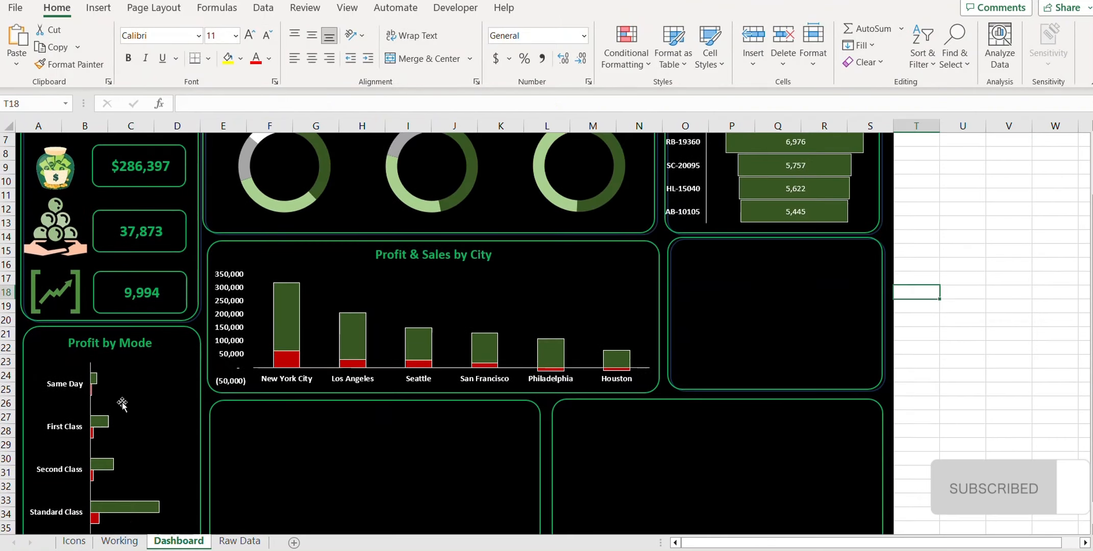
click(119, 541)
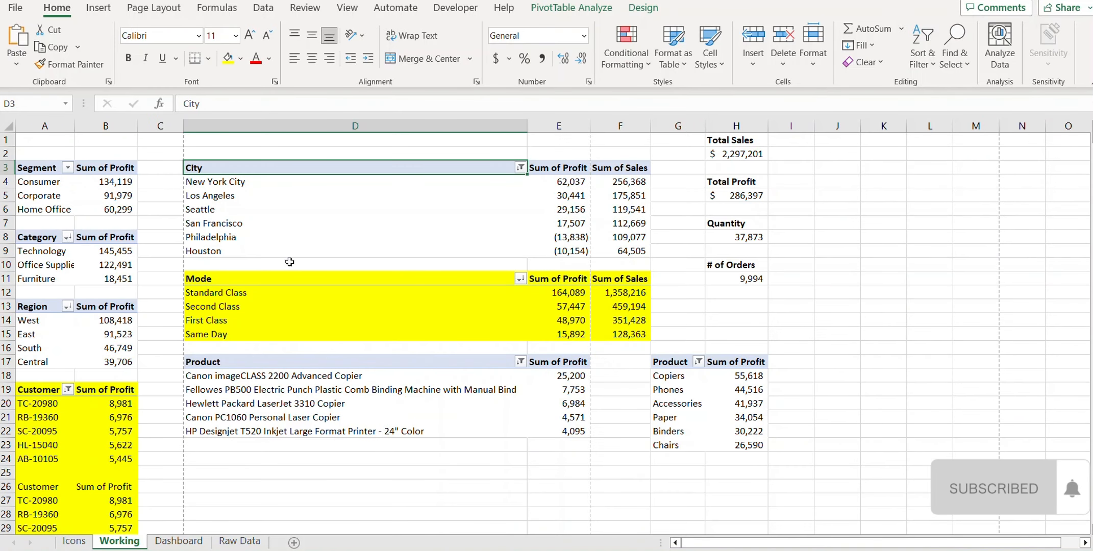
drag(223, 173, 631, 251)
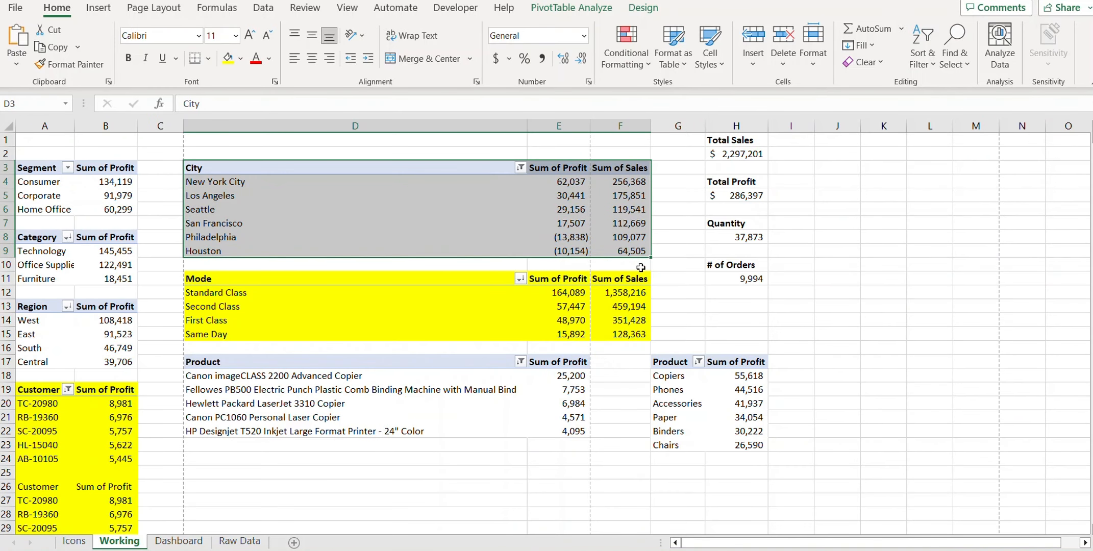
click(229, 59)
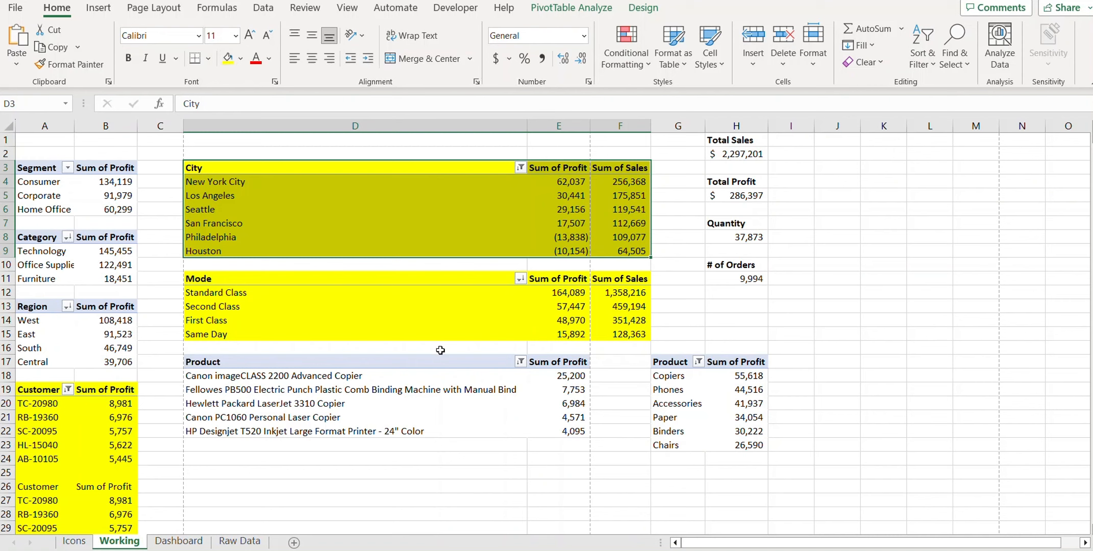
click(436, 472)
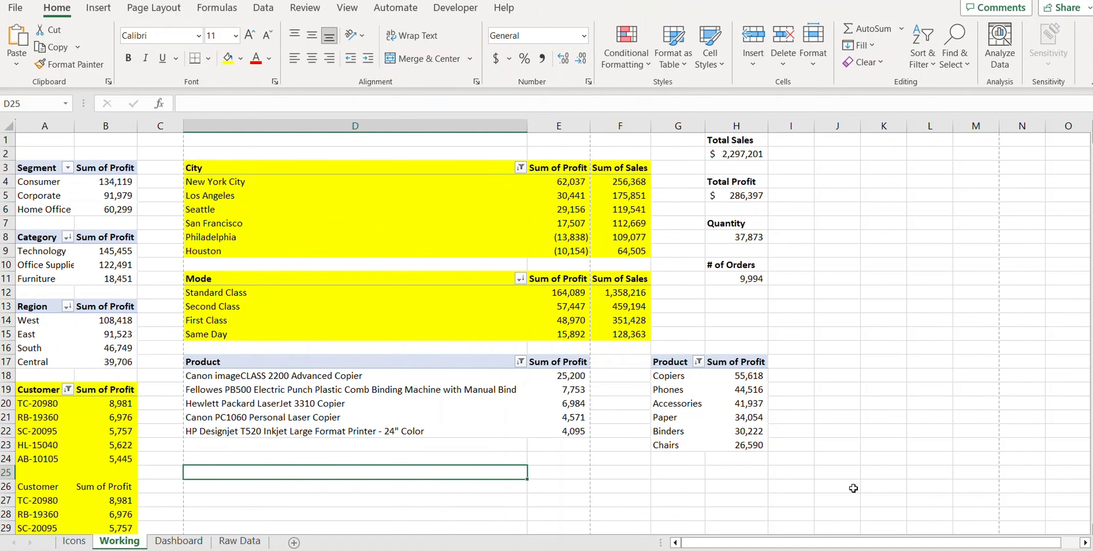
Copy the Product profit pivot table G17:H23 and paste it as values starting at G25
scroll(731, 476, down, 1)
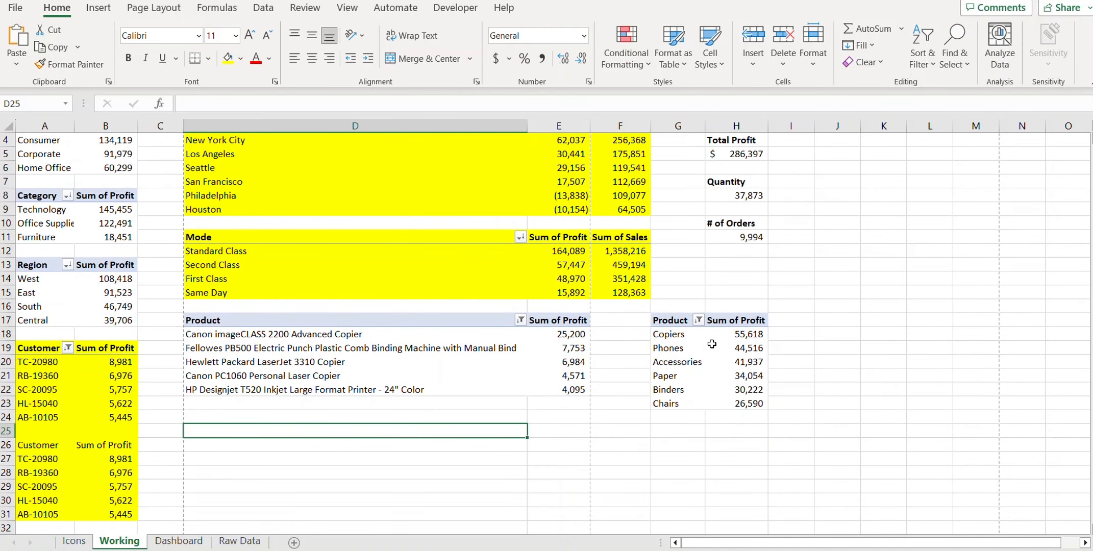
drag(672, 322, 733, 398)
key(ctrl+c)
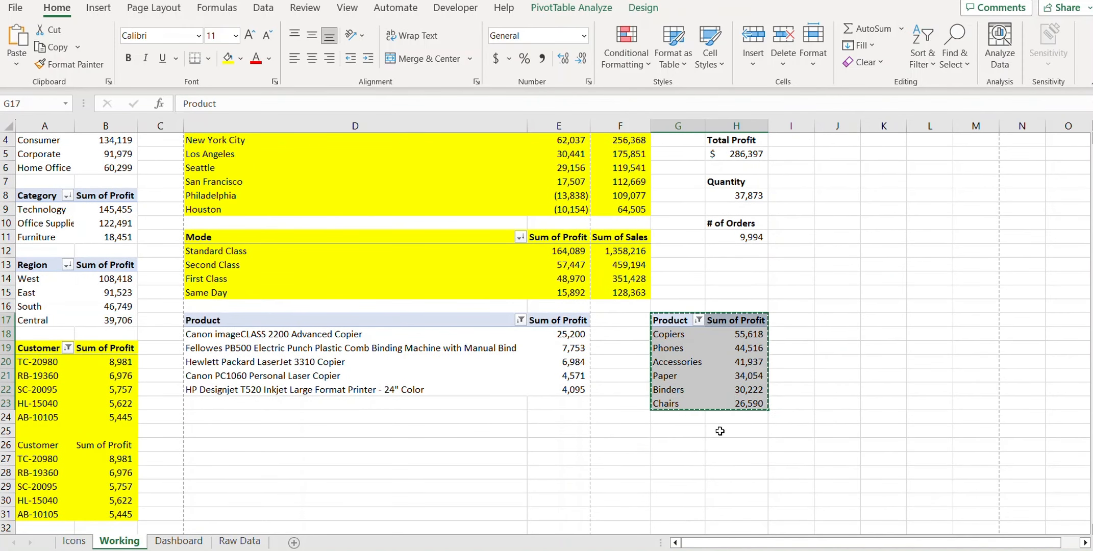
right_click(681, 430)
key(v)
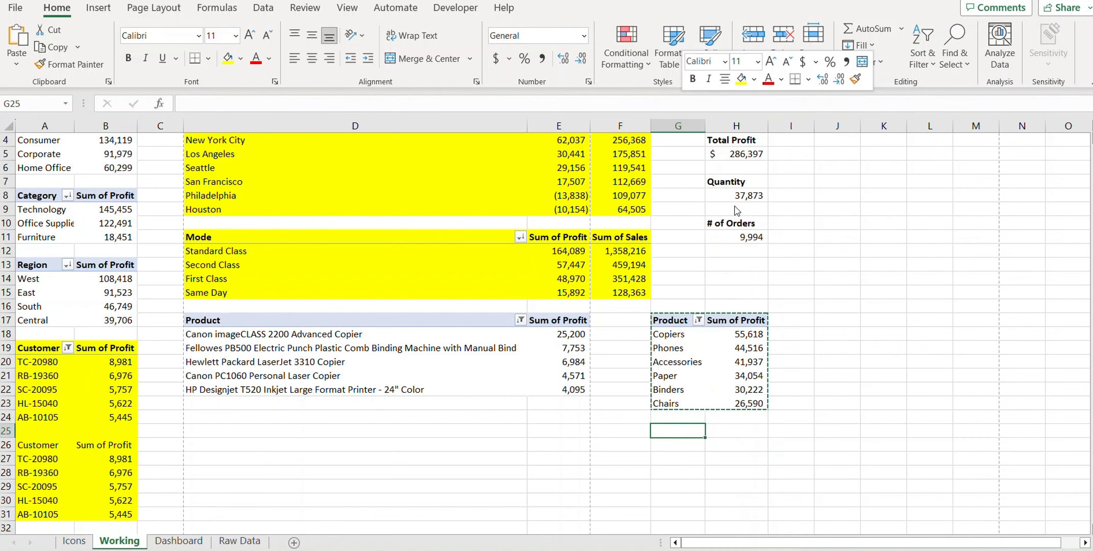
Format the pasted profit values in H26:H31 with thousands separators and no decimals
drag(736, 445, 749, 512)
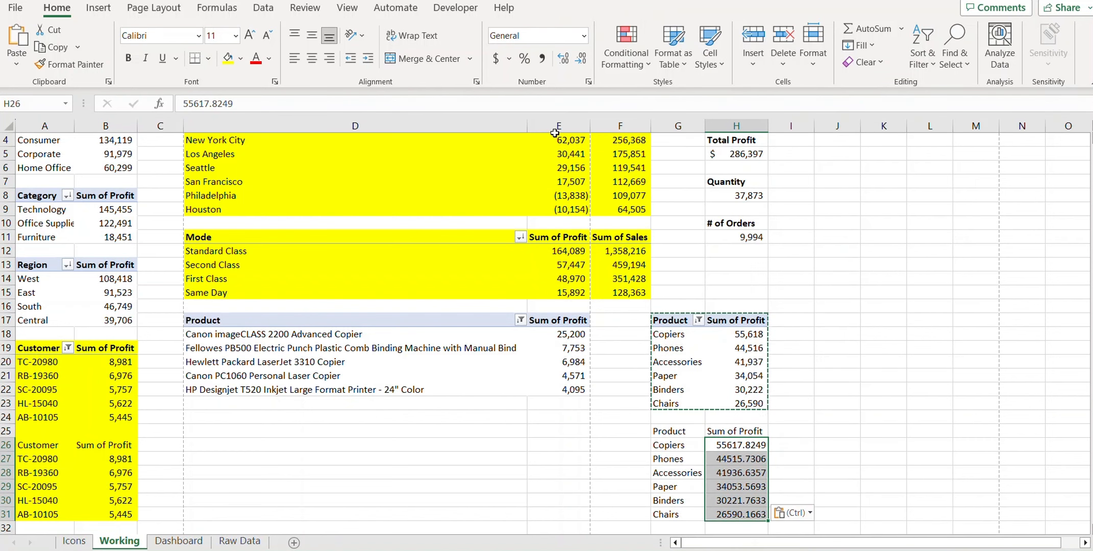
click(542, 58)
click(581, 58)
click(581, 58)
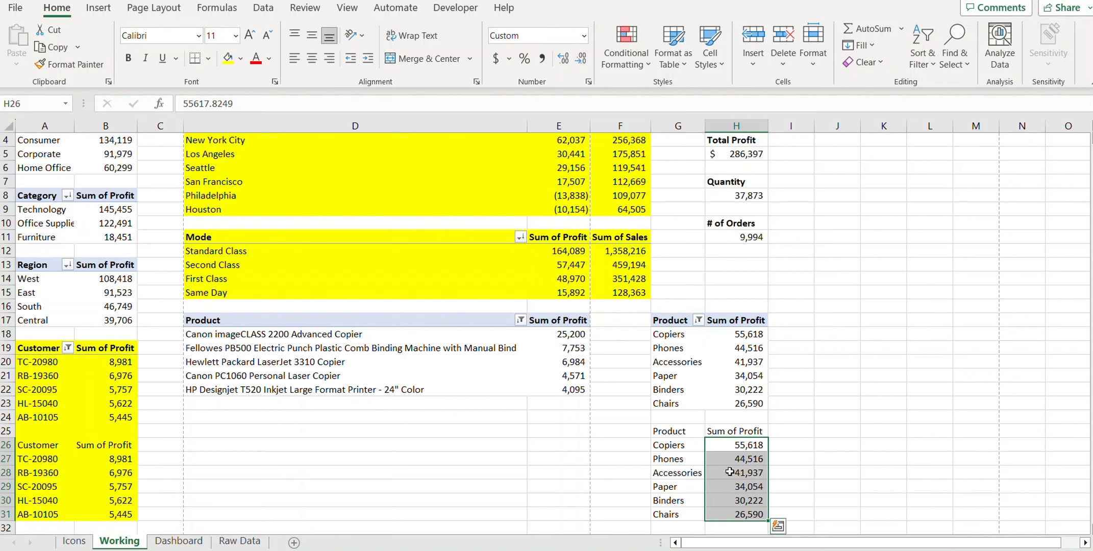
Insert a Box and Whisker chart from the pasted product profit data in G25:H31
drag(674, 432, 749, 512)
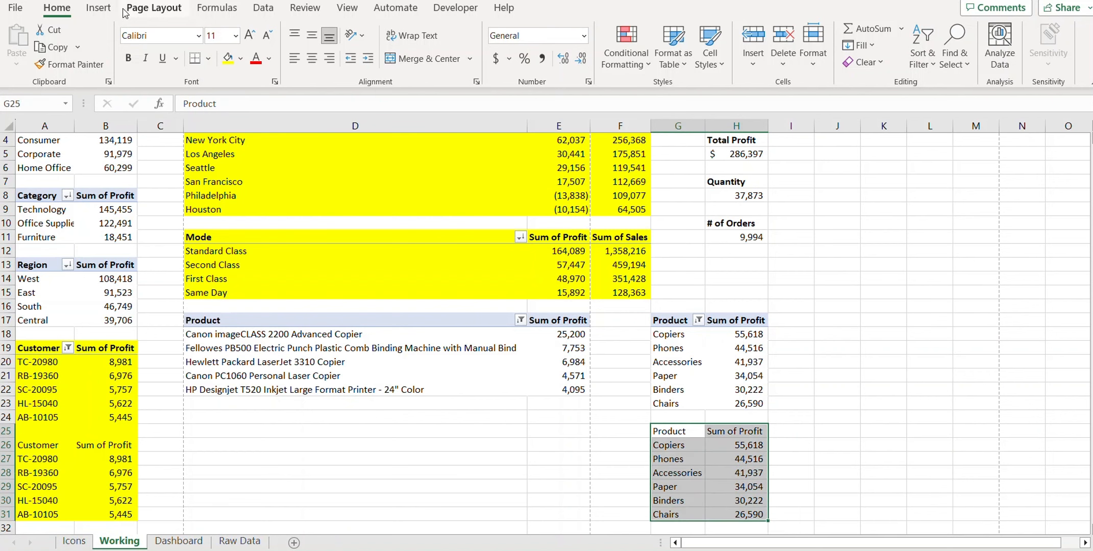
click(98, 8)
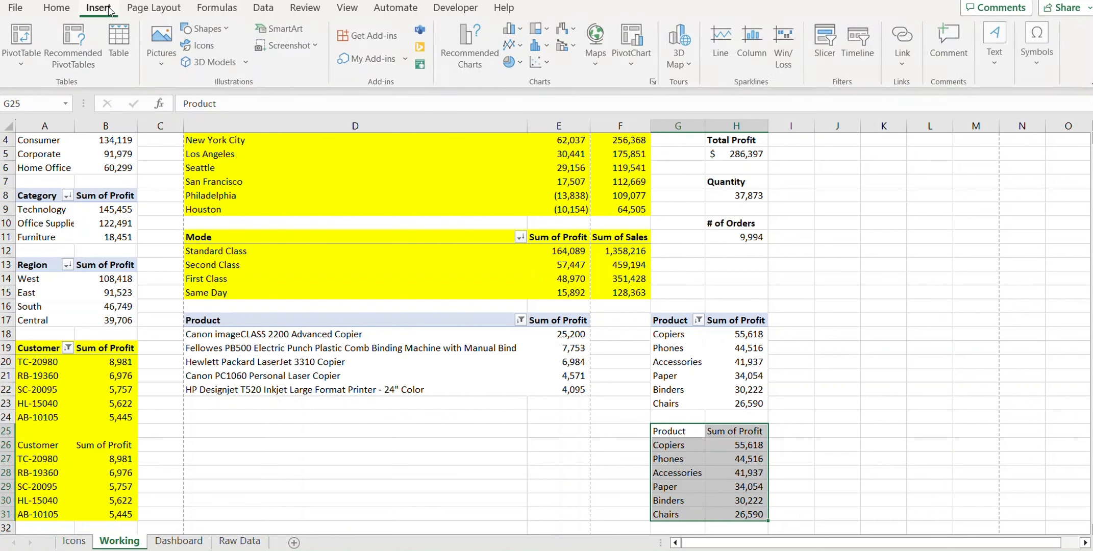
click(484, 41)
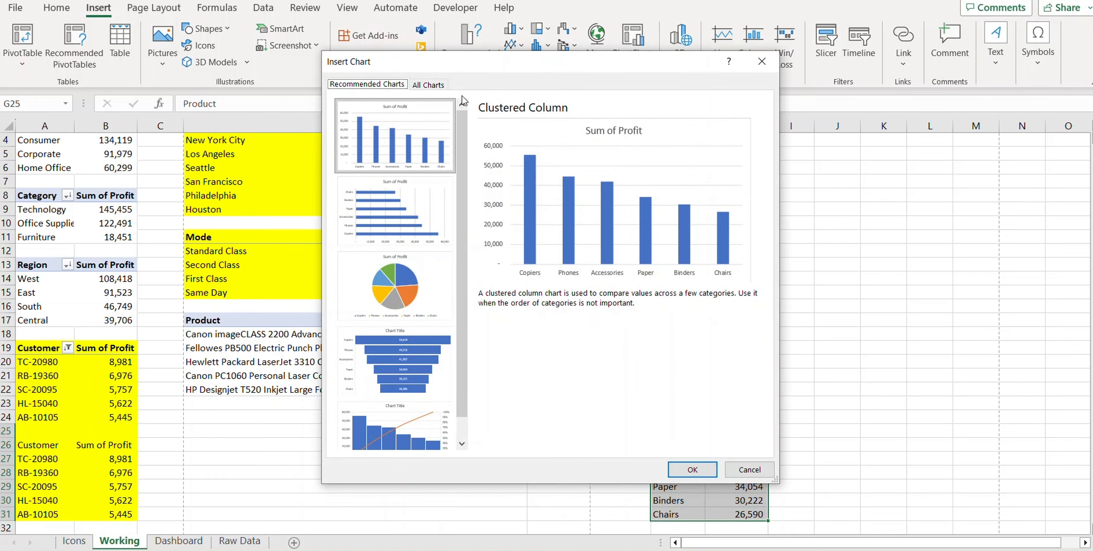
click(428, 84)
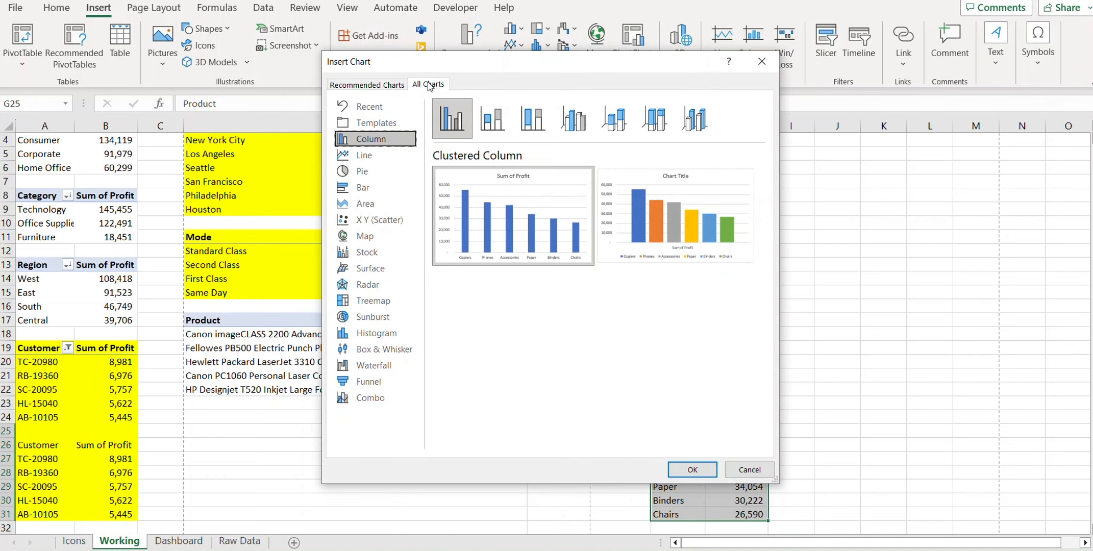
click(397, 357)
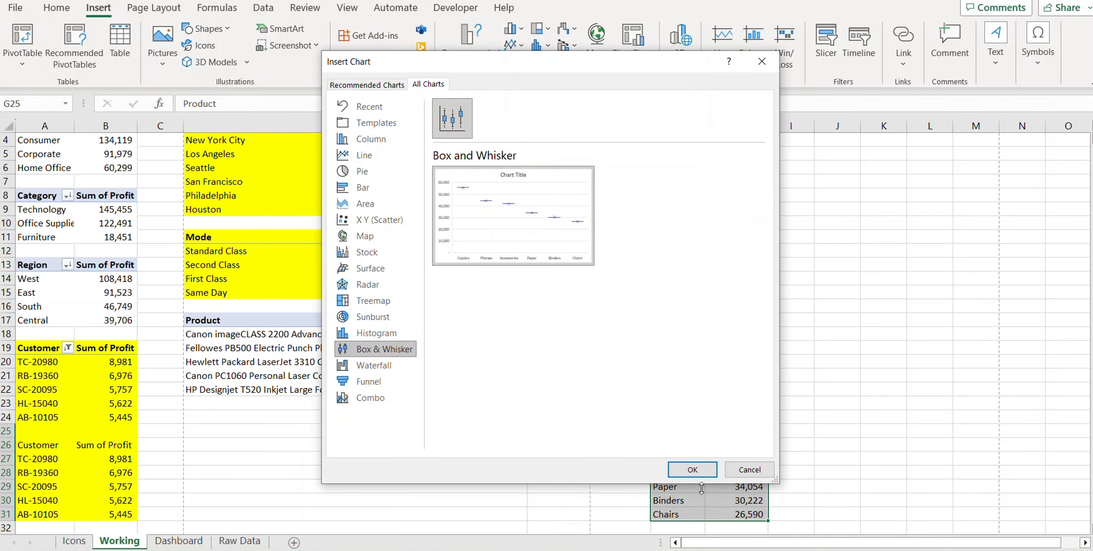
click(692, 471)
Delete the horizontal gridlines from the new Box and Whisker chart
drag(651, 241, 584, 251)
click(584, 301)
click(590, 296)
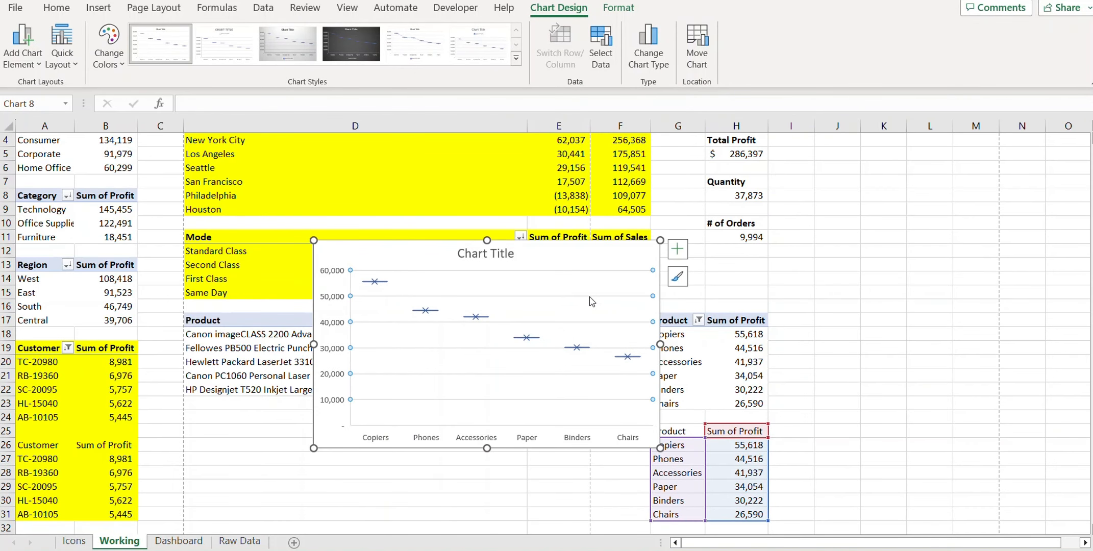
key(Delete)
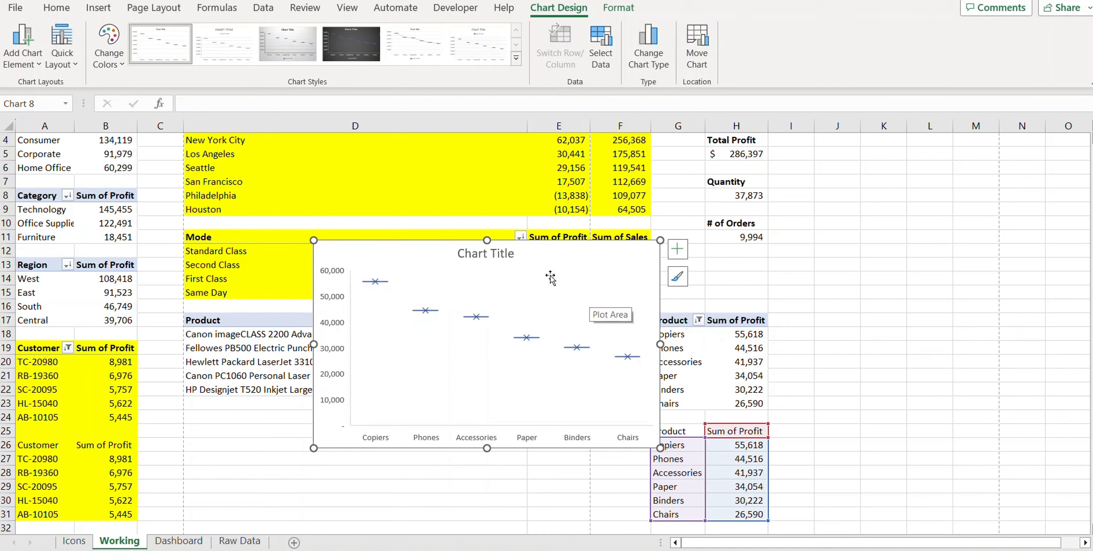
Change the chart title to "Profit by Subcategory" and make it bold
double_click(496, 257)
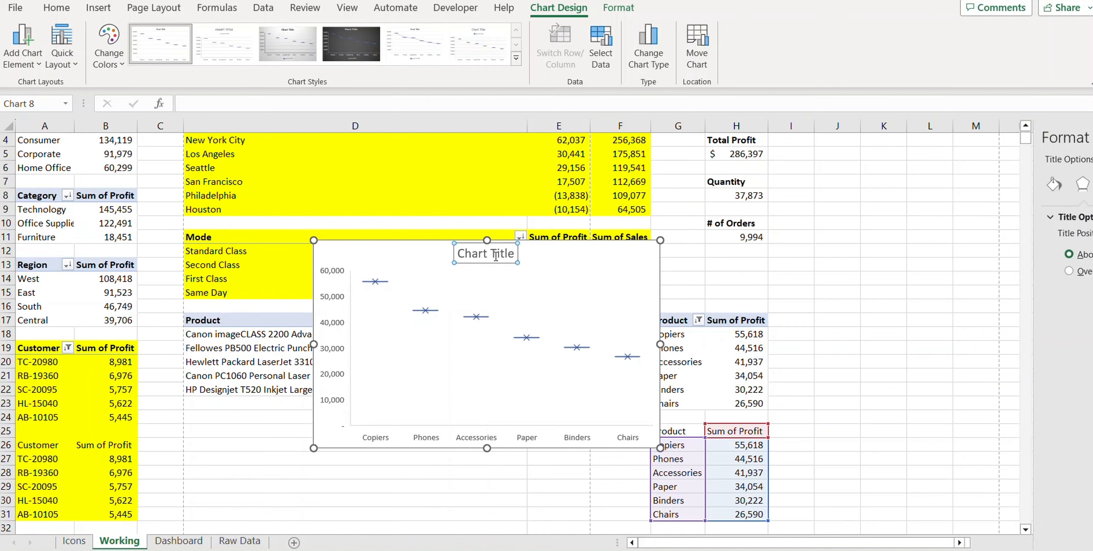
key(Home)
key(ctrl+shift+Right)
key(ctrl+shift+Right)
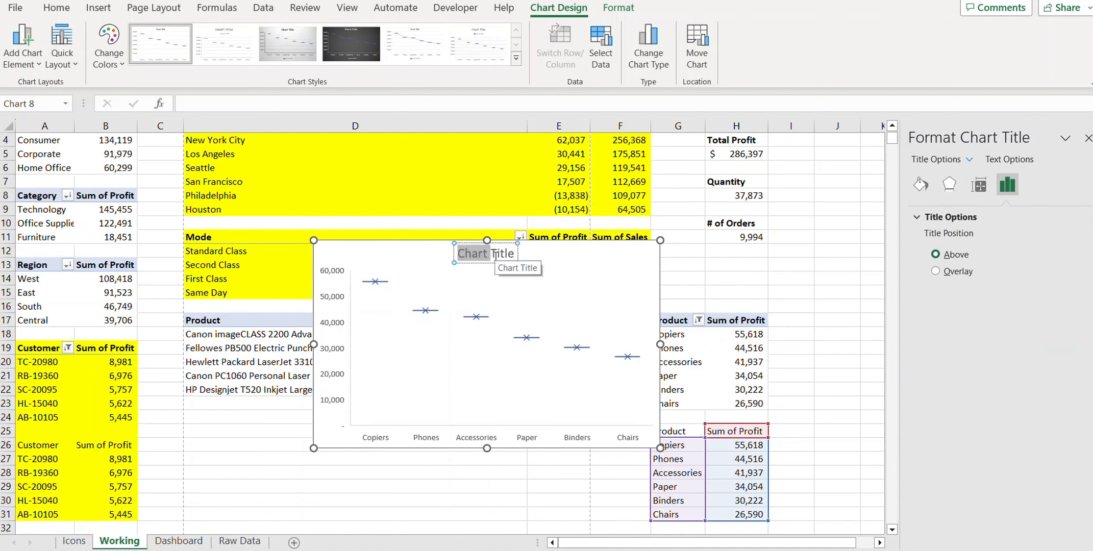
text(P)
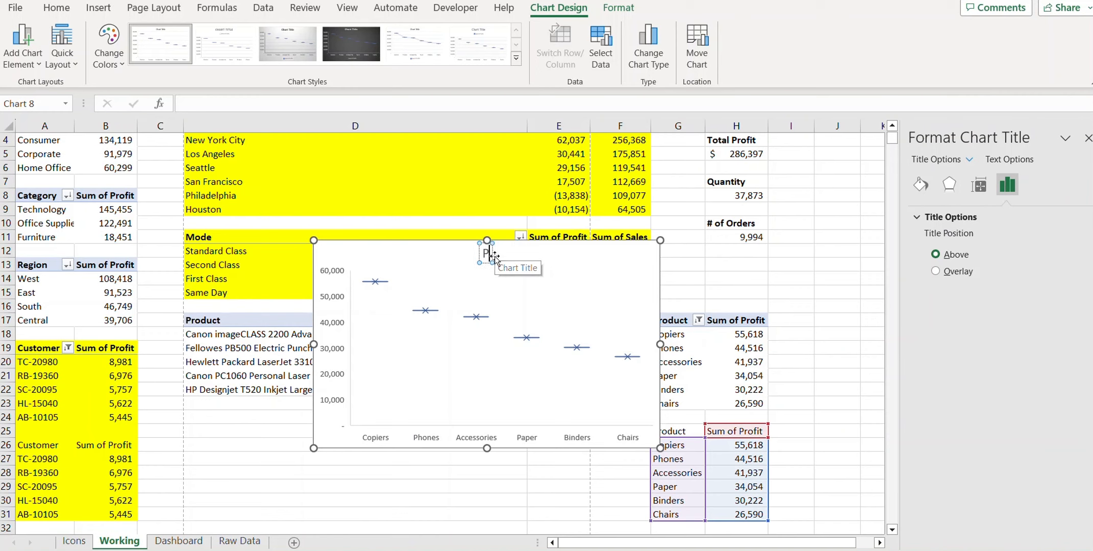
text(rofit by)
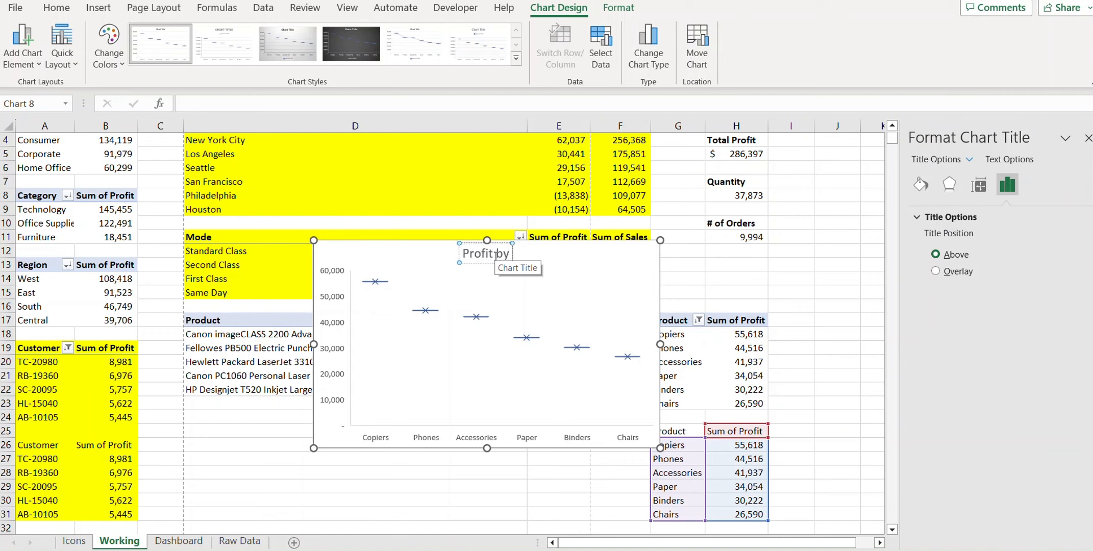
text( Subcateg)
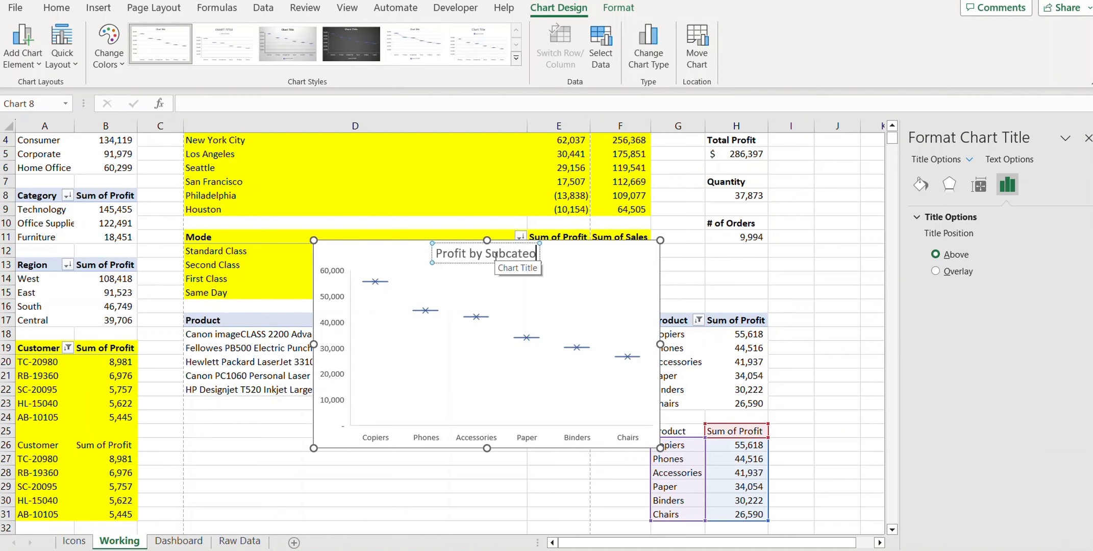
text(or)
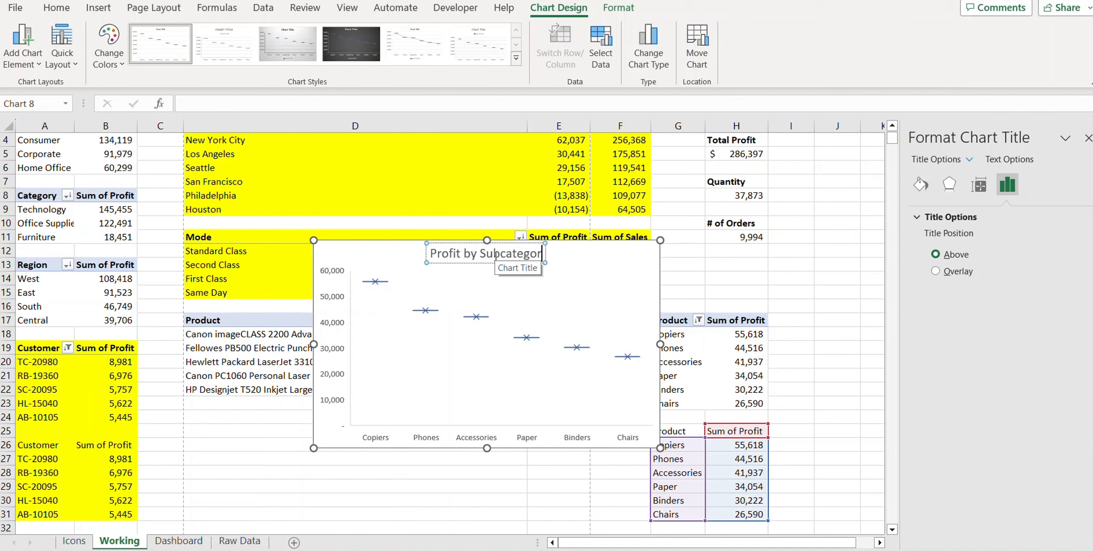
text(y)
key(ctrl+shift+Left)
key(ctrl+shift+Left)
key(ctrl+shift+Left)
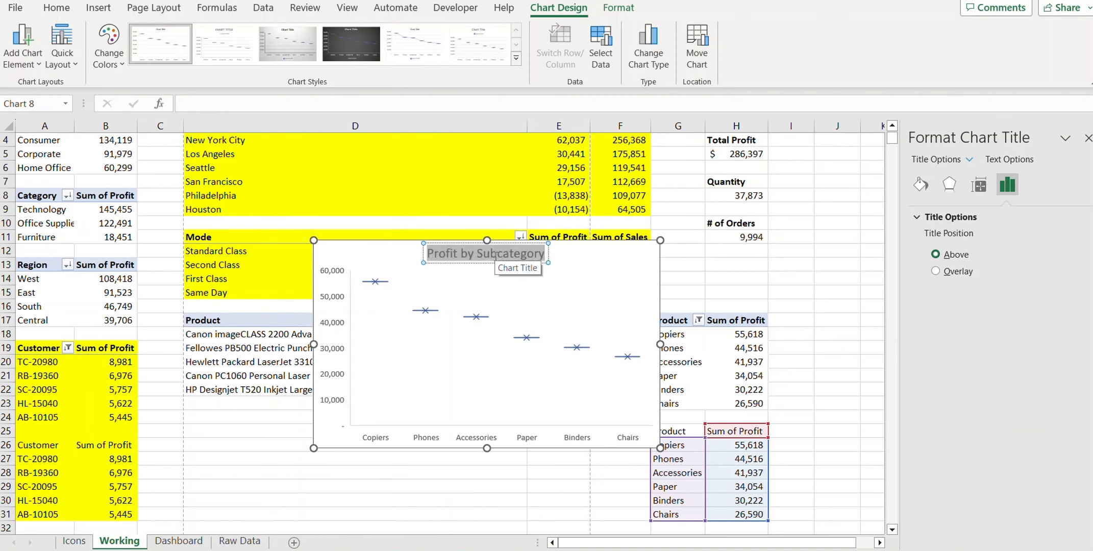
key(ctrl+b)
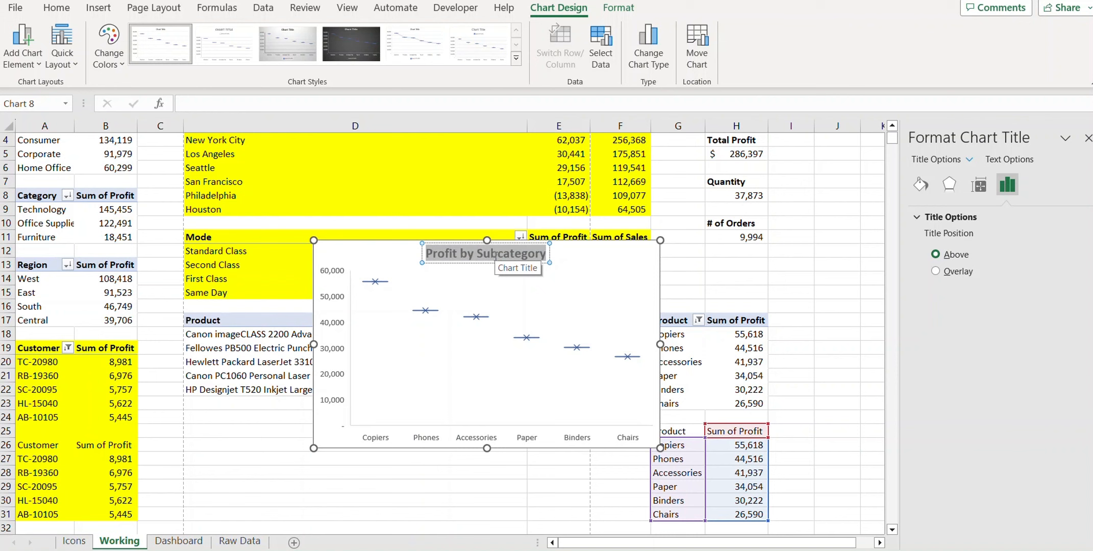
Cut the Profit by Subcategory chart from the Working sheet and paste it onto the Dashboard sheet
click(365, 255)
key(ctrl+x)
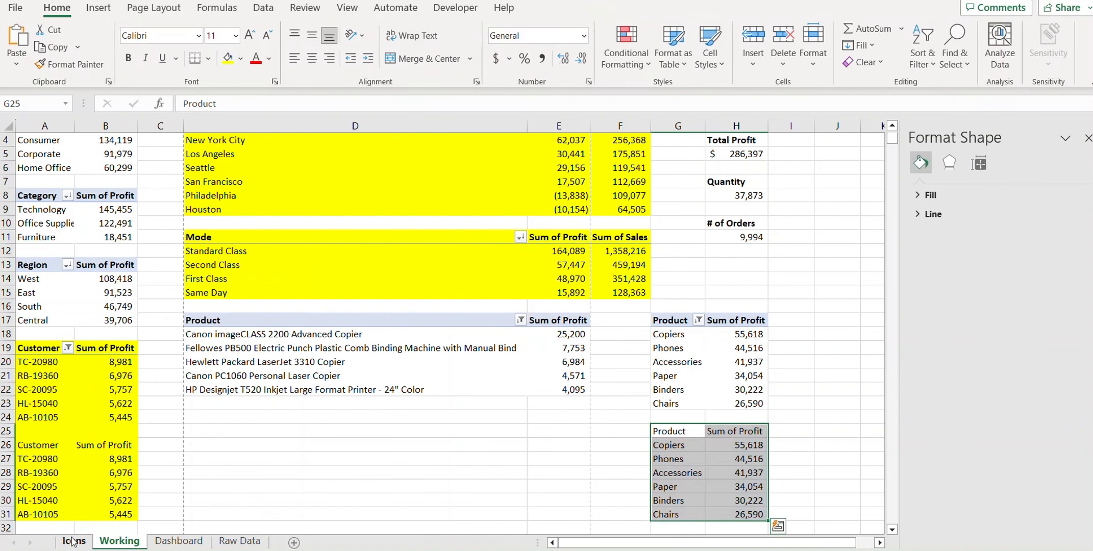
click(174, 539)
scroll(288, 357, down, 2)
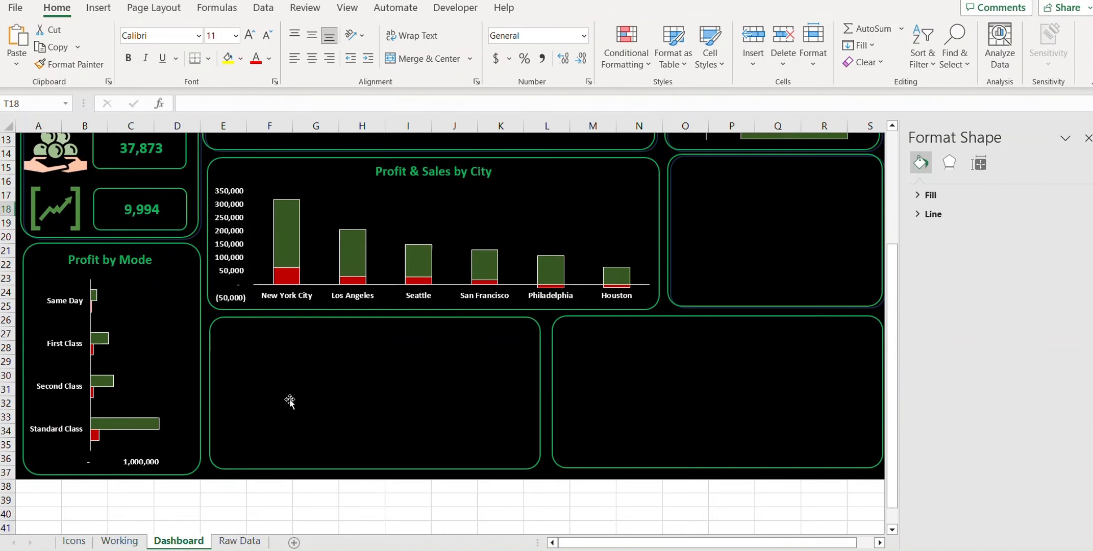
click(264, 366)
key(ctrl+v)
scroll(286, 347, down, 2)
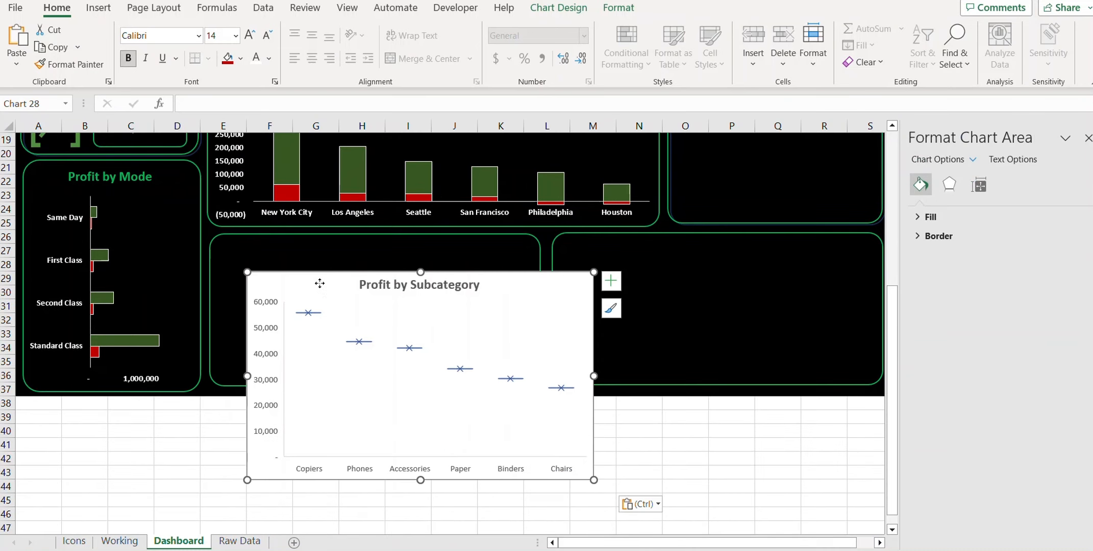
Move and resize the Profit by Subcategory chart to fit the empty panel directly below the Profit & Sales by City chart
drag(320, 283, 282, 244)
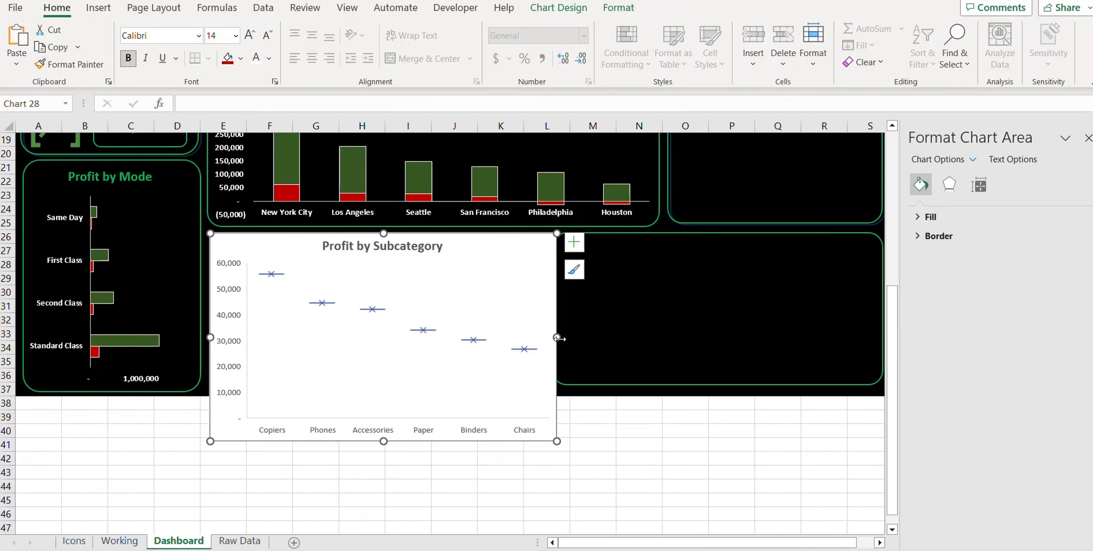
drag(559, 338, 537, 338)
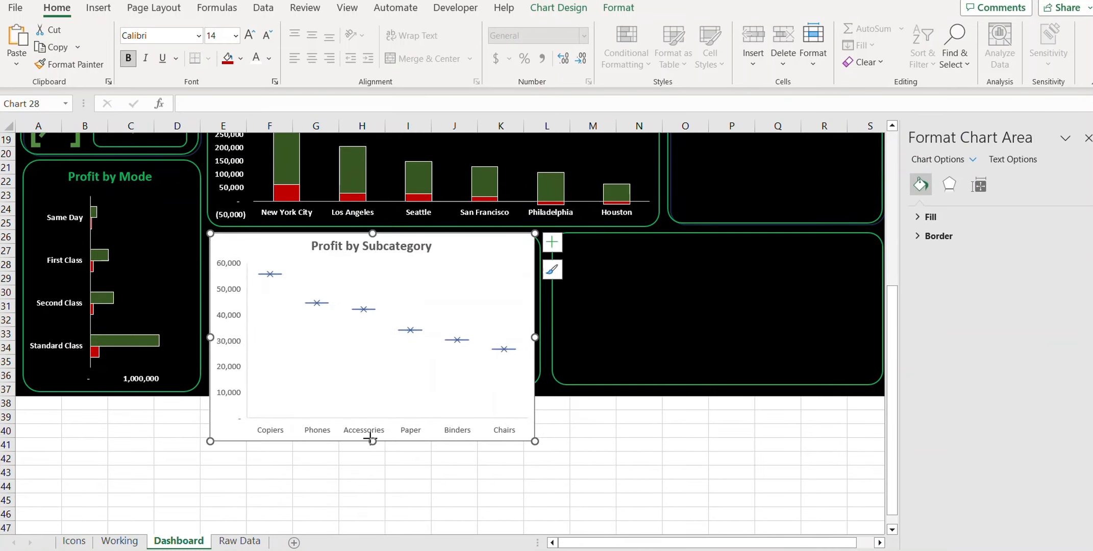
drag(370, 439, 378, 396)
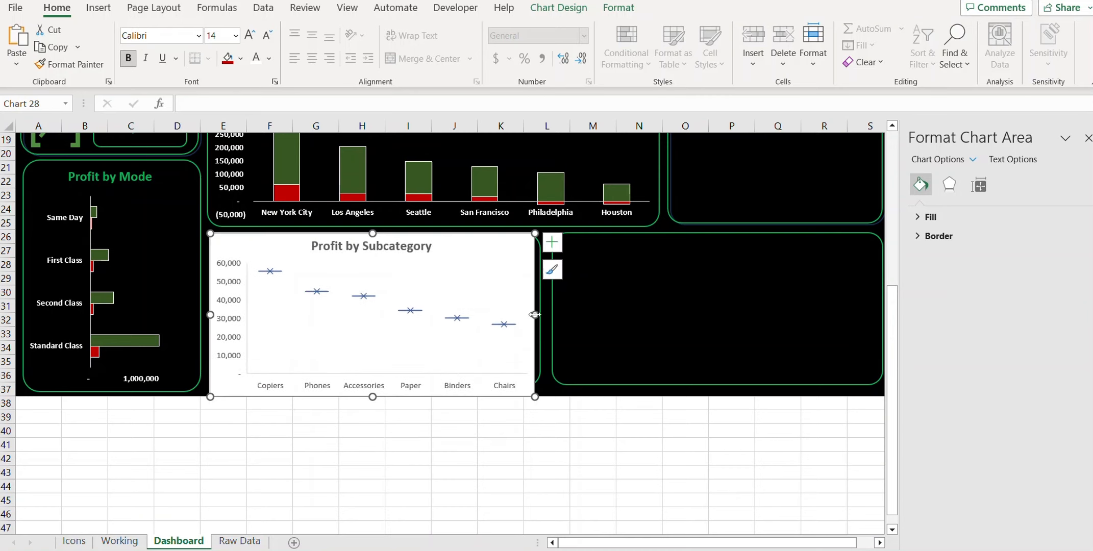
drag(535, 314, 542, 315)
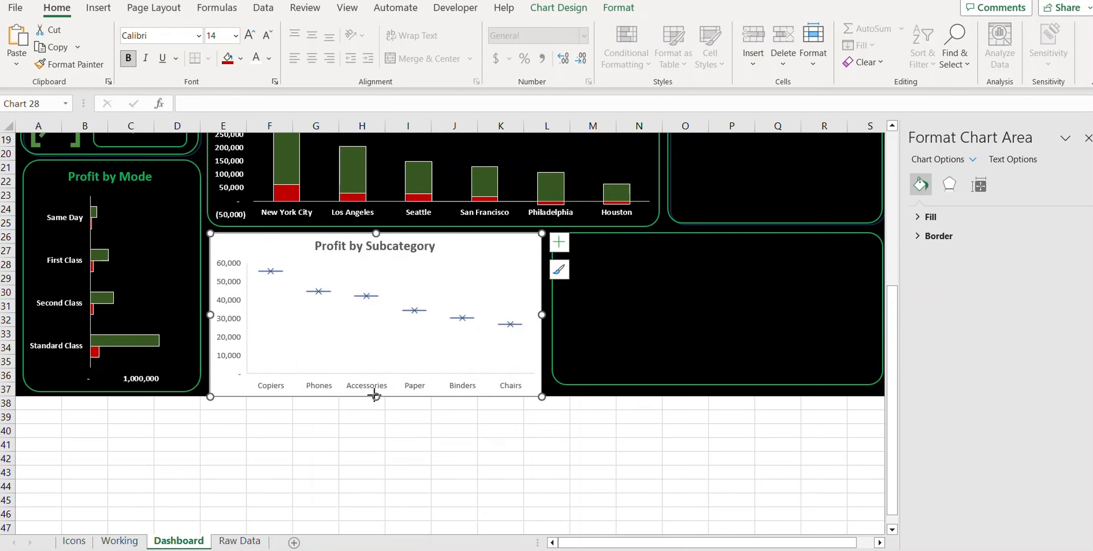
drag(375, 396, 376, 391)
Remove the outline and fill from the plot area of the Profit by Subcategory chart
click(459, 269)
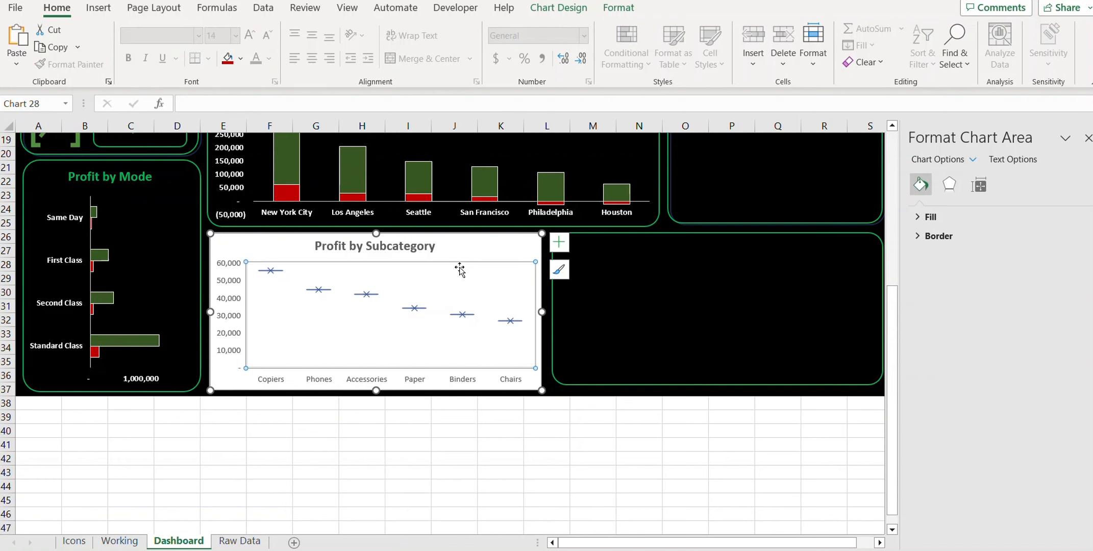
click(617, 7)
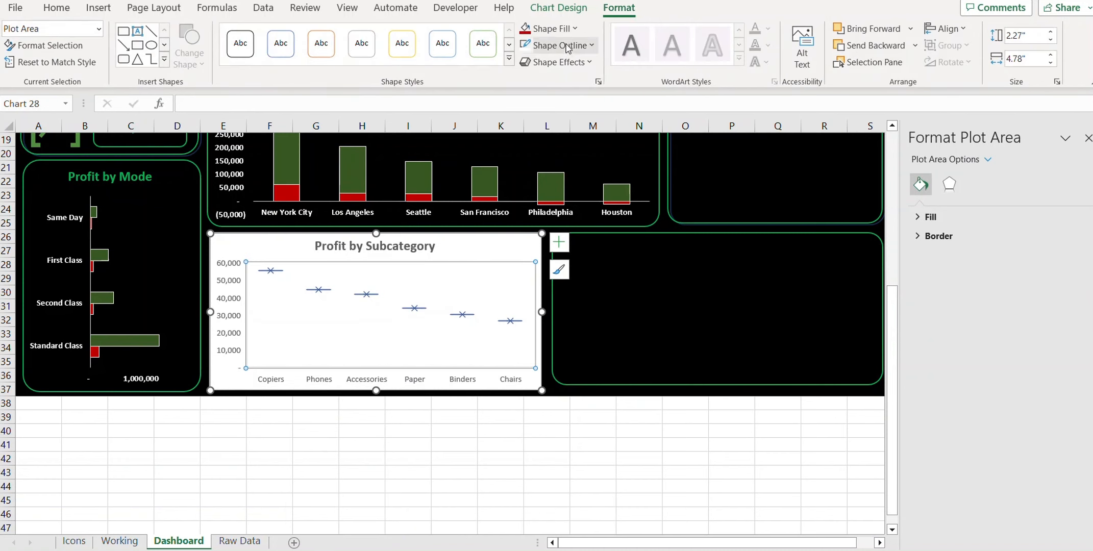
click(568, 46)
click(566, 222)
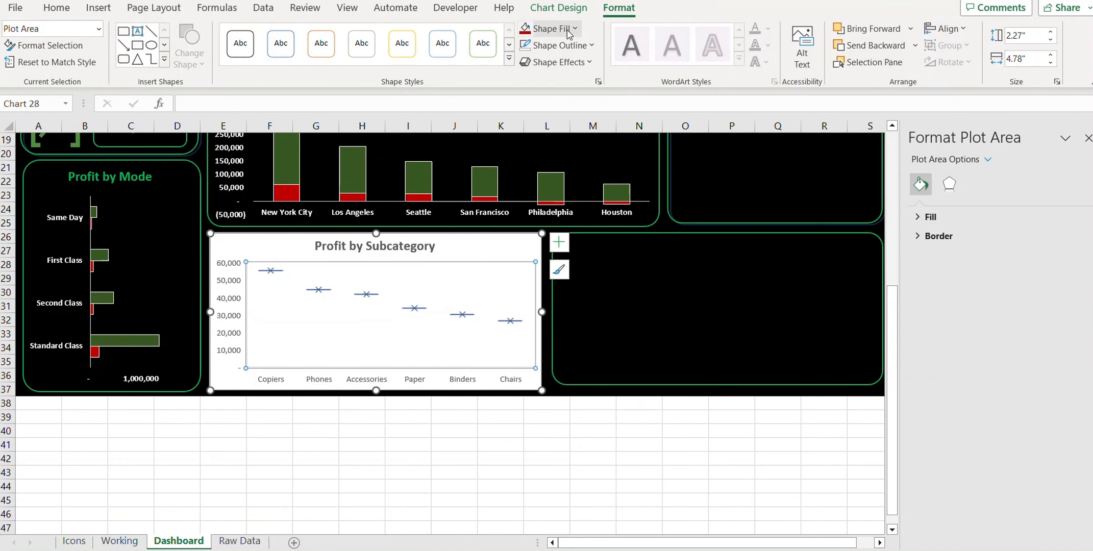
click(567, 29)
click(577, 213)
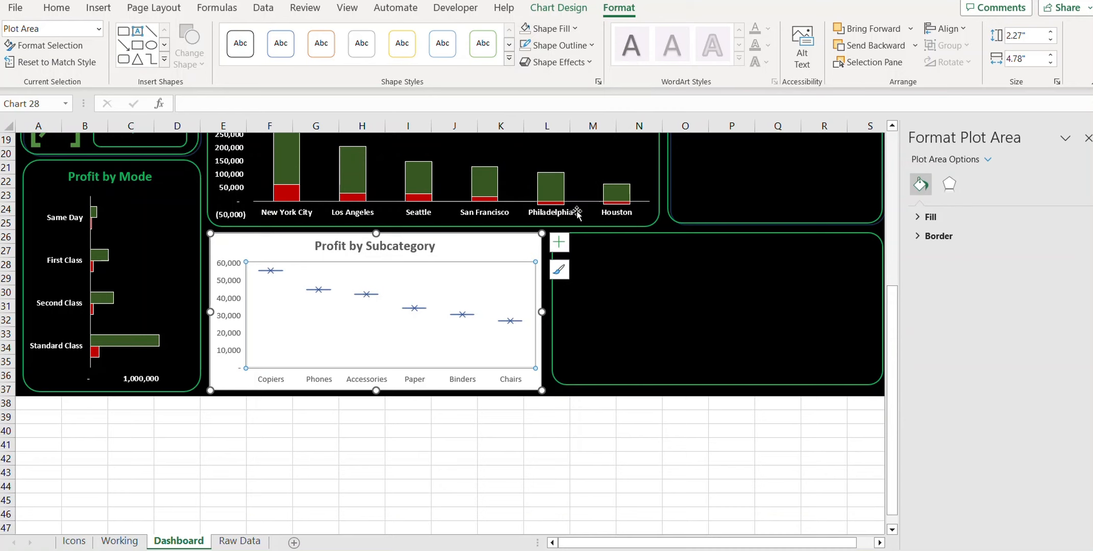
Set the chart area of the Profit by Subcategory chart to no fill
click(251, 250)
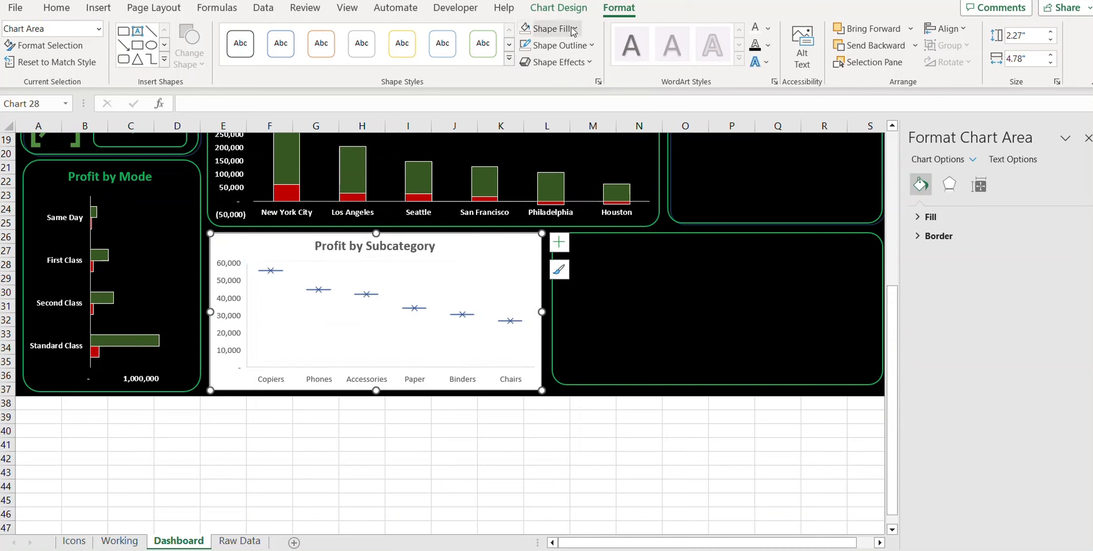
click(567, 29)
click(560, 212)
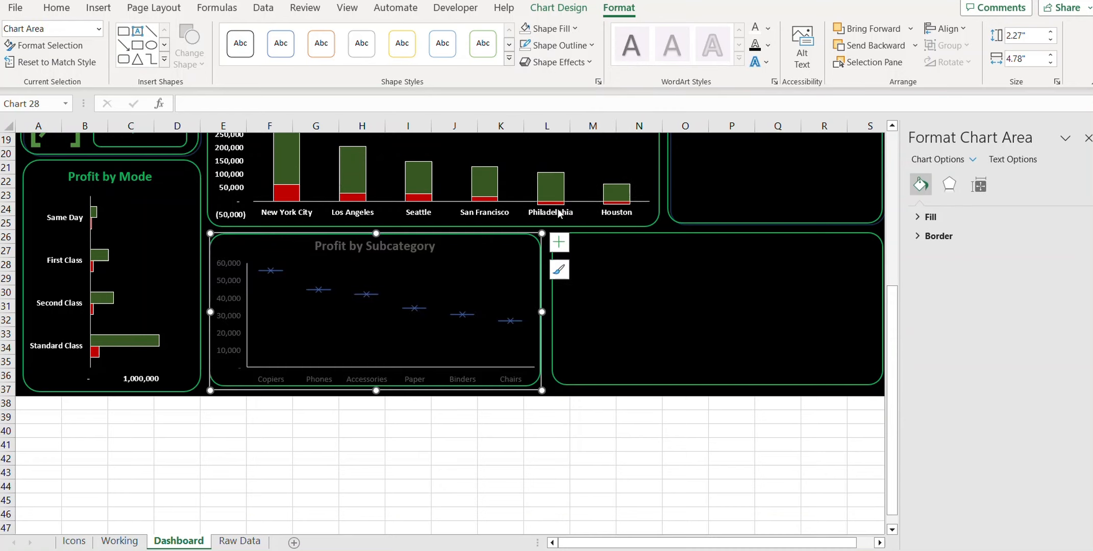
Color the Profit by Subcategory chart title standard green to match the other dashboard titles
click(409, 250)
click(760, 33)
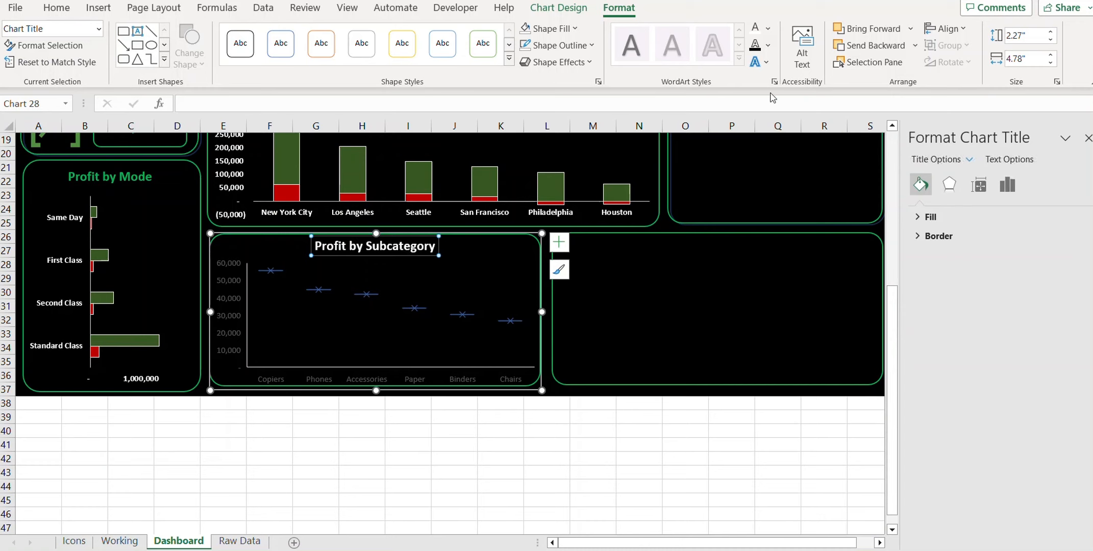
click(767, 28)
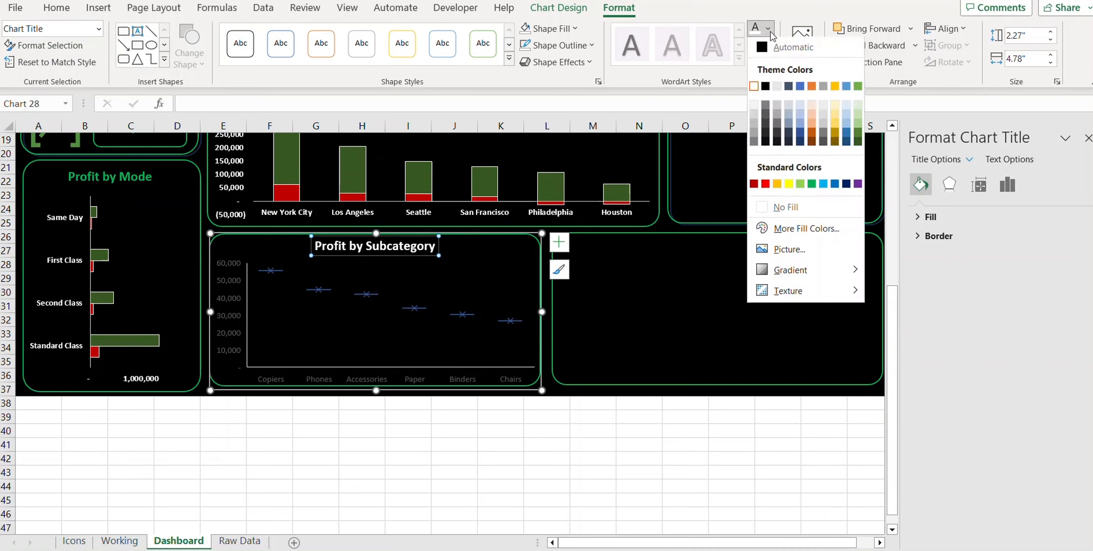
click(810, 186)
Color the vertical and horizontal axis labels of the Profit by Subcategory chart white
click(234, 283)
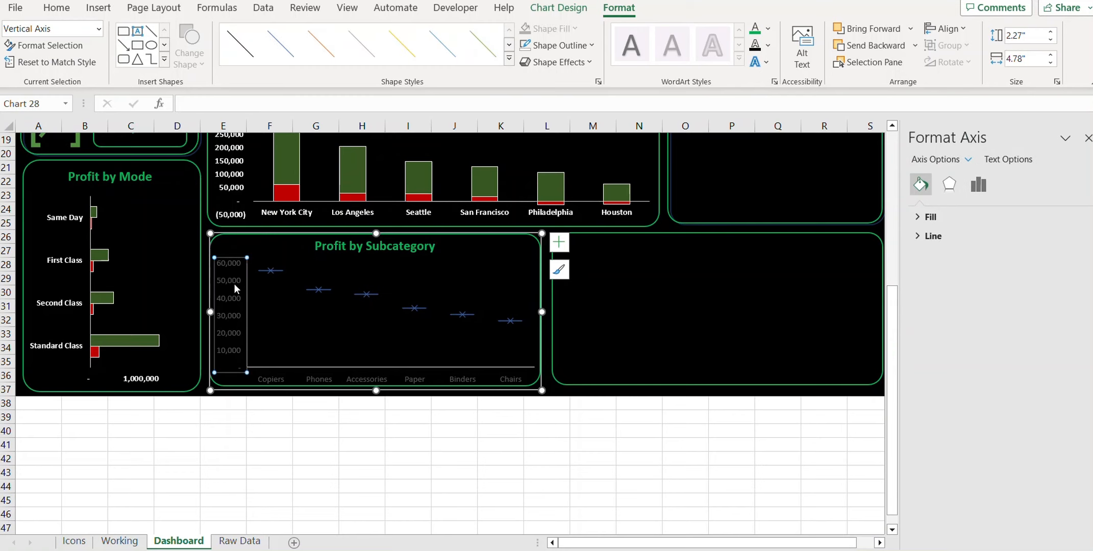
click(767, 29)
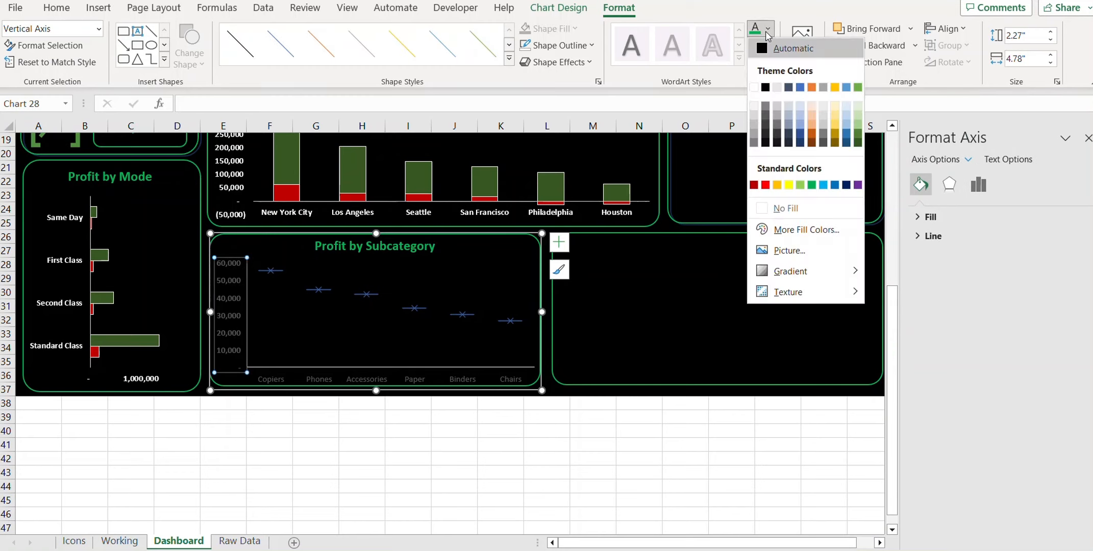
click(753, 87)
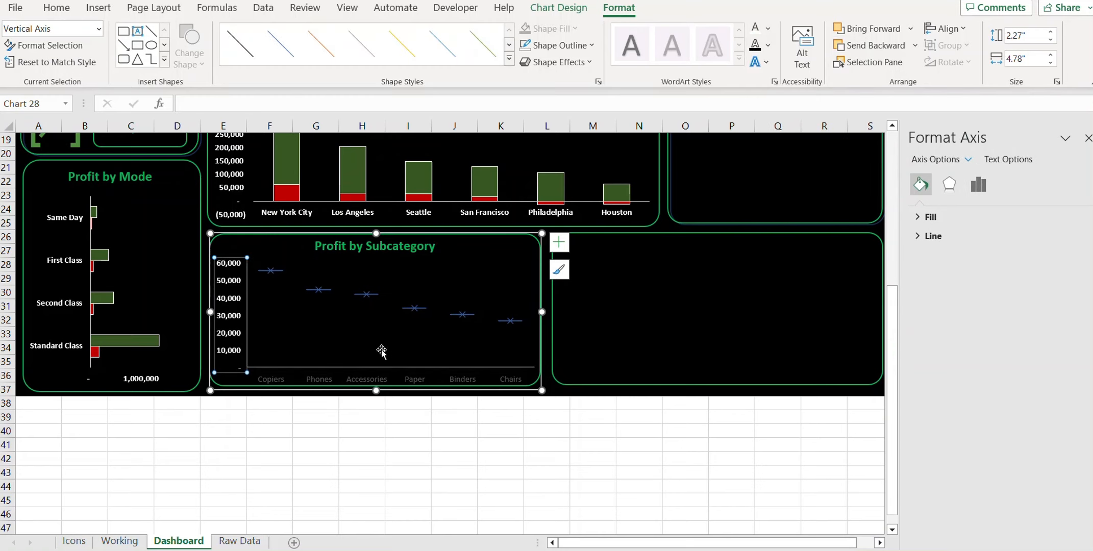
click(367, 377)
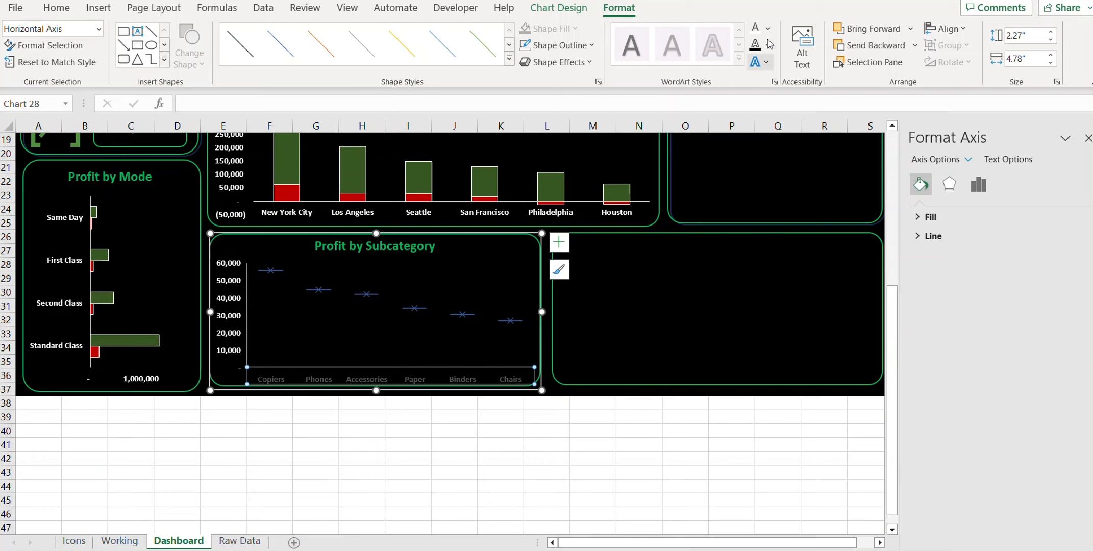
click(756, 28)
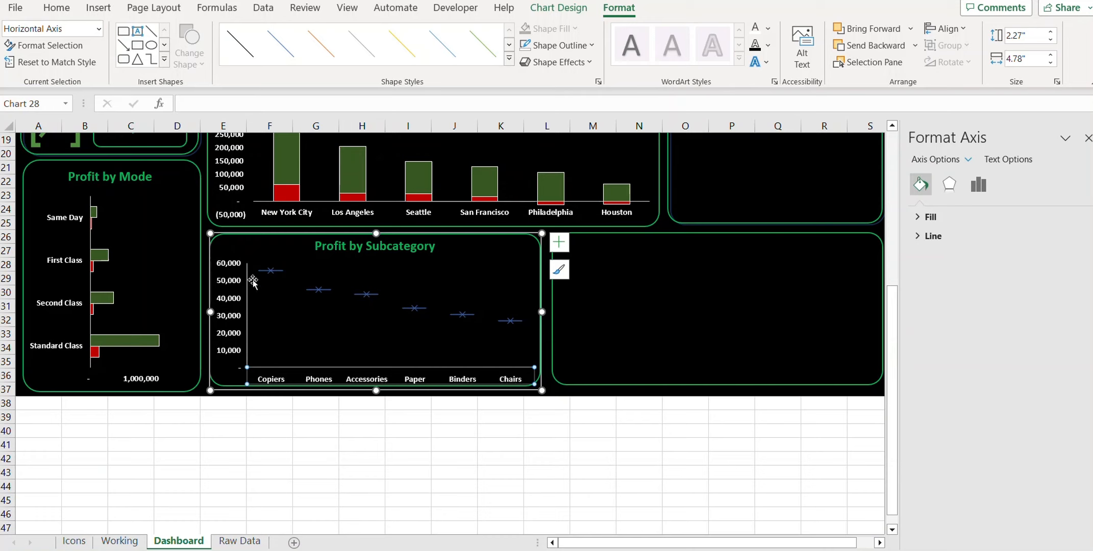
Fill the box-and-whisker series of the Profit by Subcategory chart with Green, Accent 6, Darker 50%
click(358, 317)
click(367, 294)
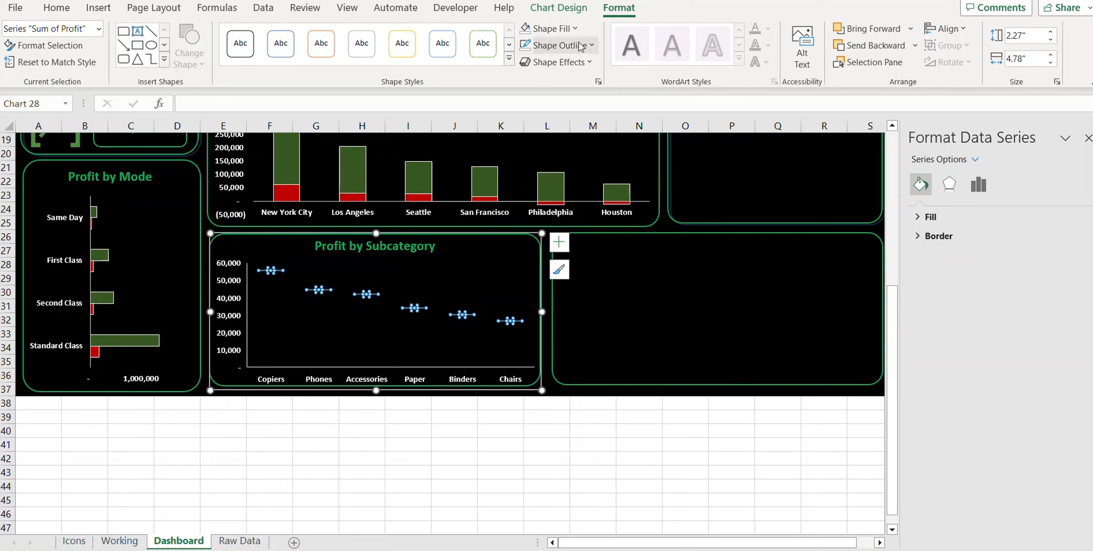
click(570, 29)
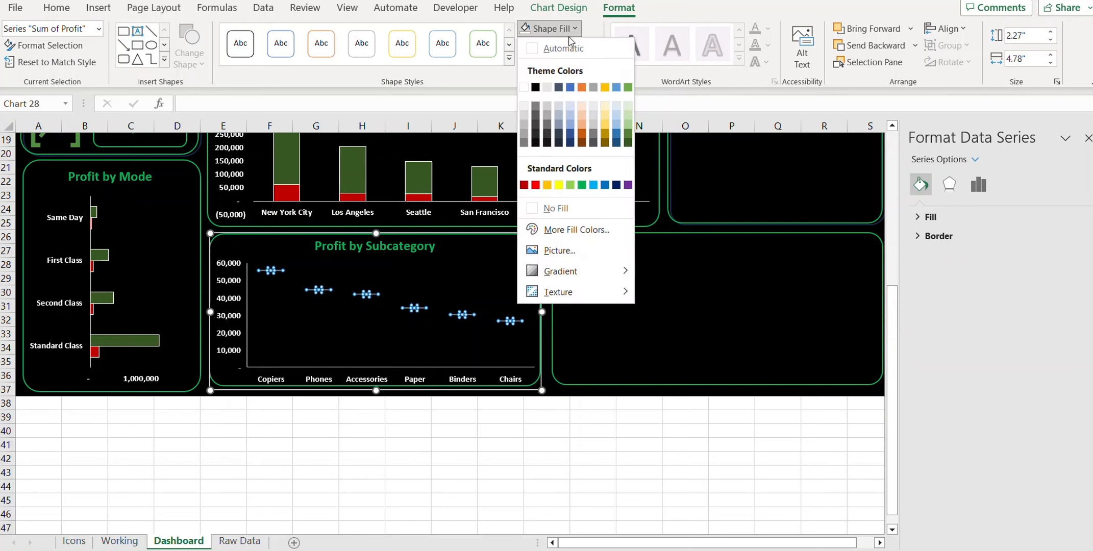
click(628, 147)
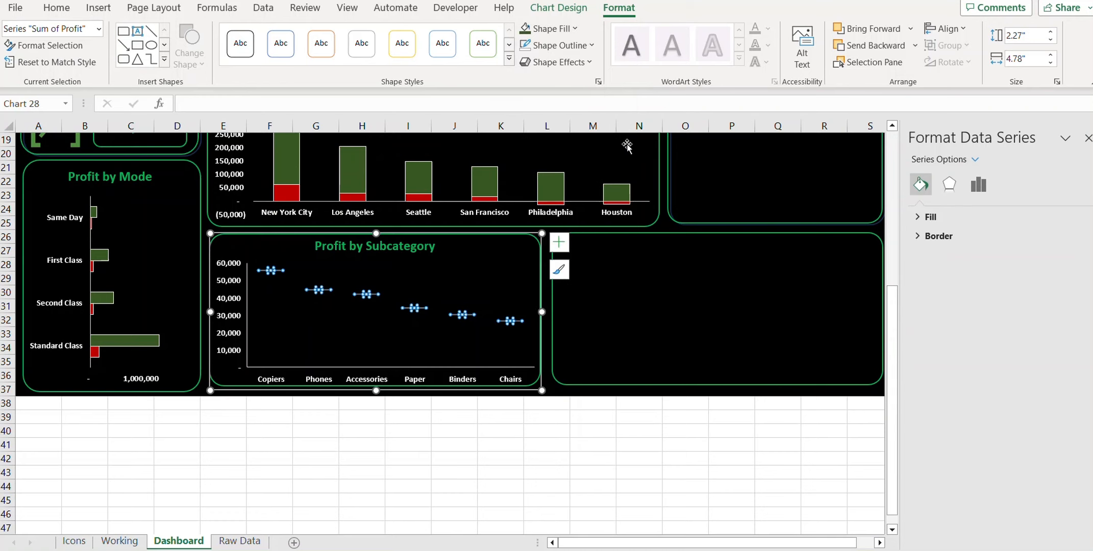
Outline the Profit by Subcategory series in Green, Accent 6, Darker 50% with a 2¼ pt line weight
click(580, 45)
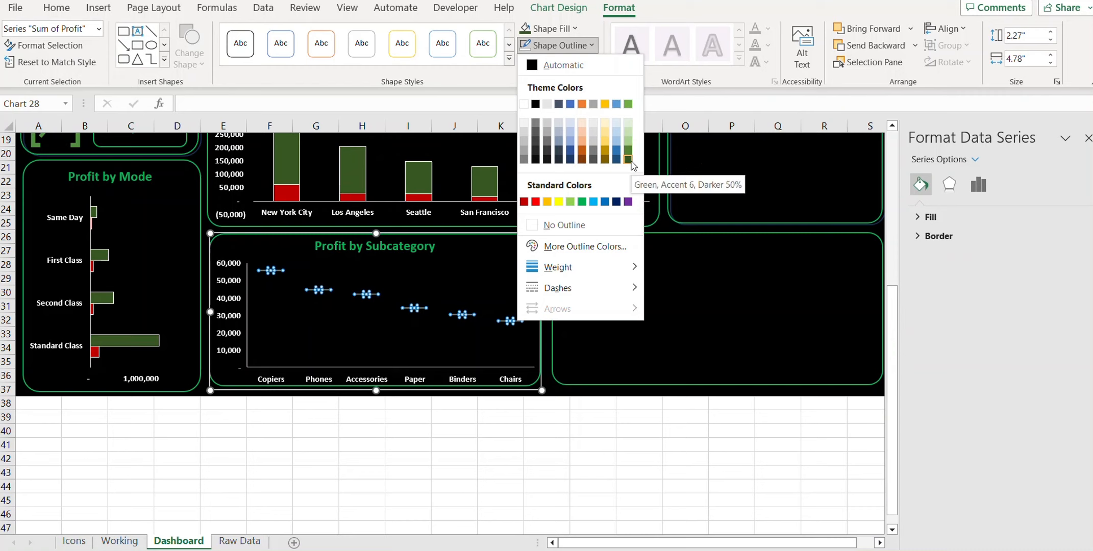
click(628, 159)
mouse_move(587, 266)
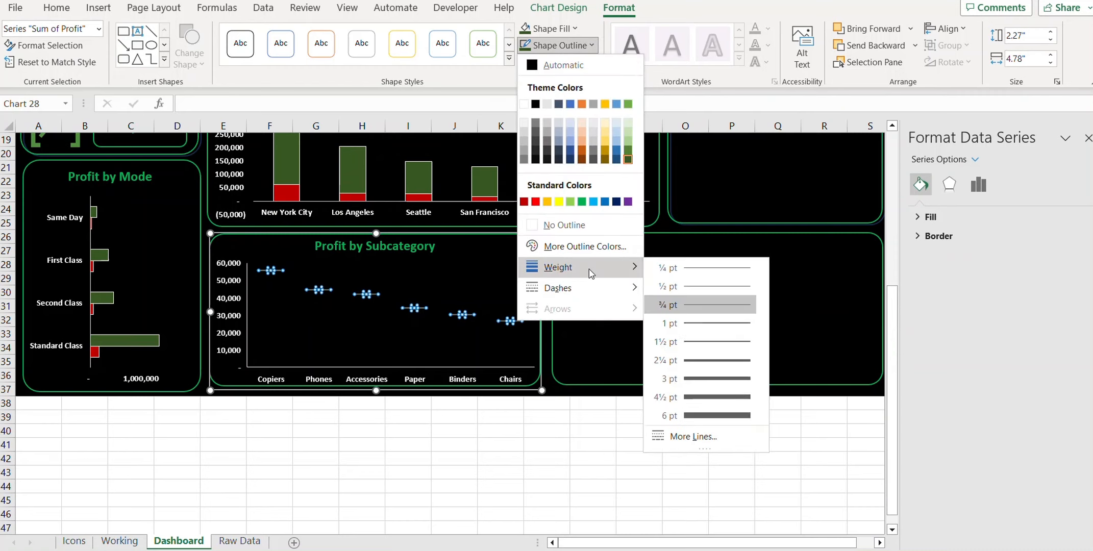
click(709, 362)
click(405, 442)
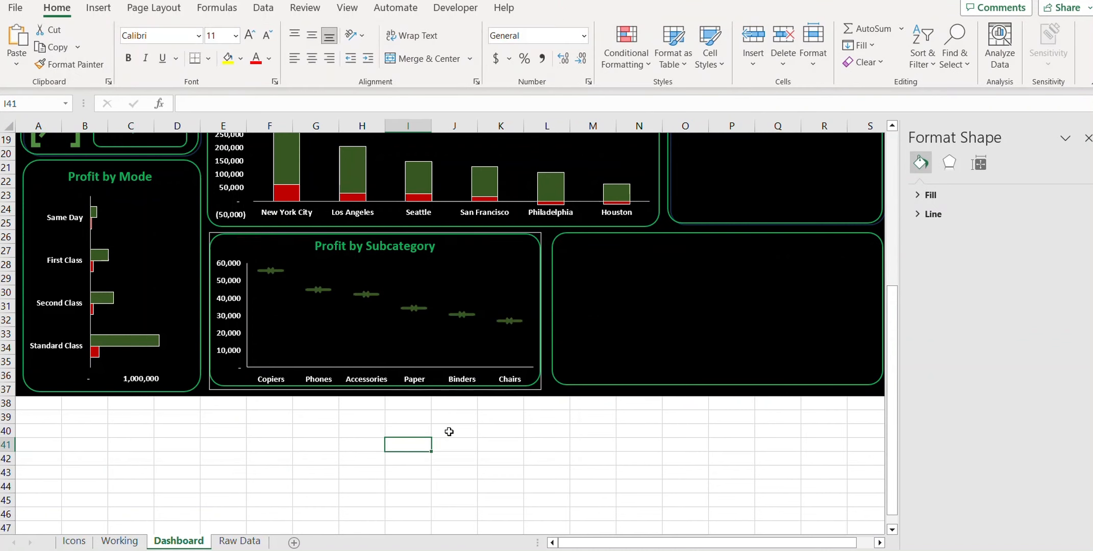
On the Working sheet, highlight the subcategory profit PivotTable and its copied values in columns G and H with yellow fill
scroll(449, 433, up, 6)
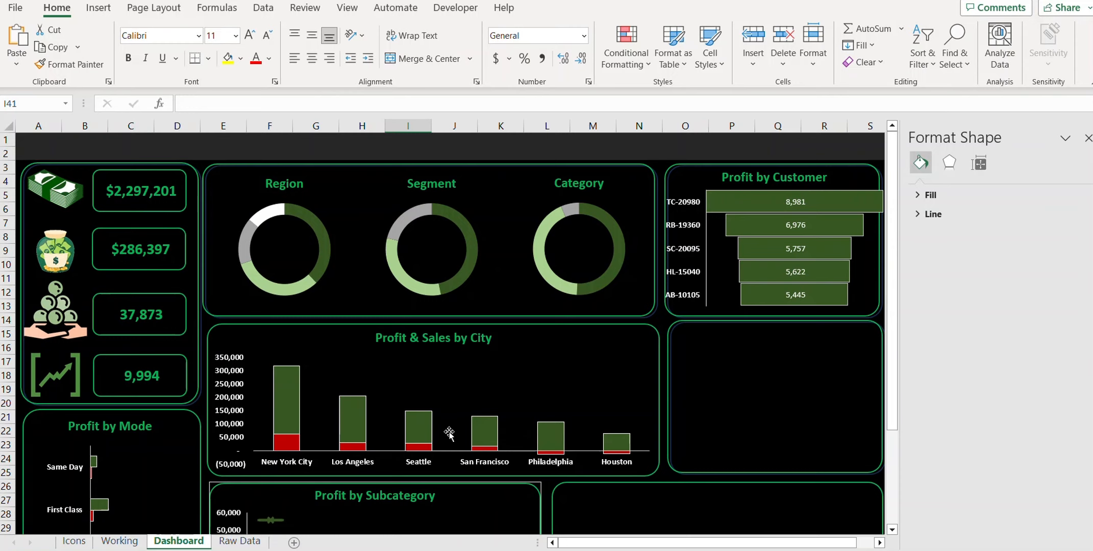
scroll(449, 433, down, 2)
scroll(449, 432, up, 1)
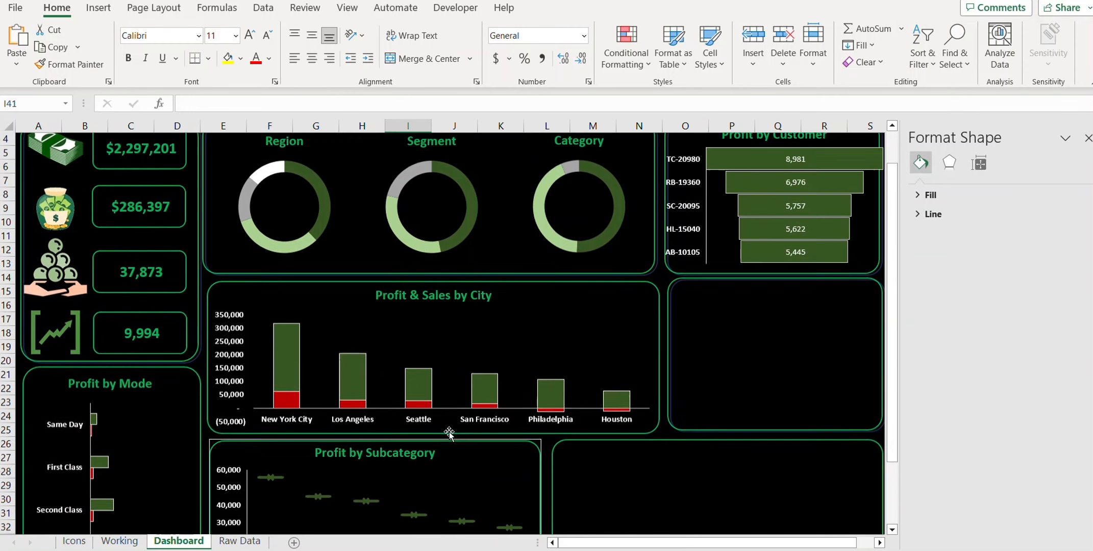
click(139, 542)
drag(674, 321, 750, 514)
click(229, 62)
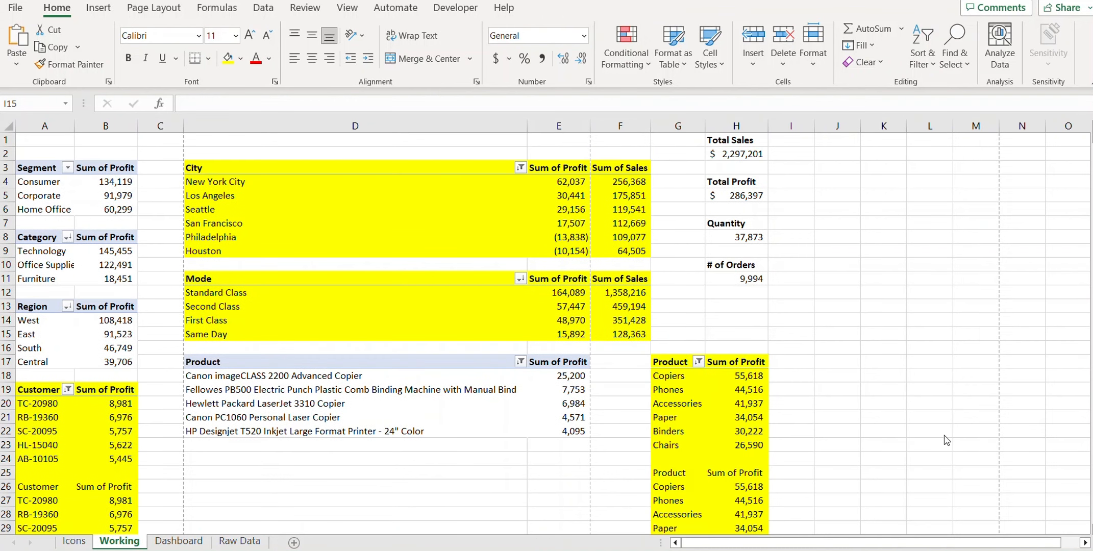
click(791, 334)
Copy the subcategory profit PivotTable in G17:H23 and paste it at cell J2 of the Working sheet
scroll(824, 340, down, 2)
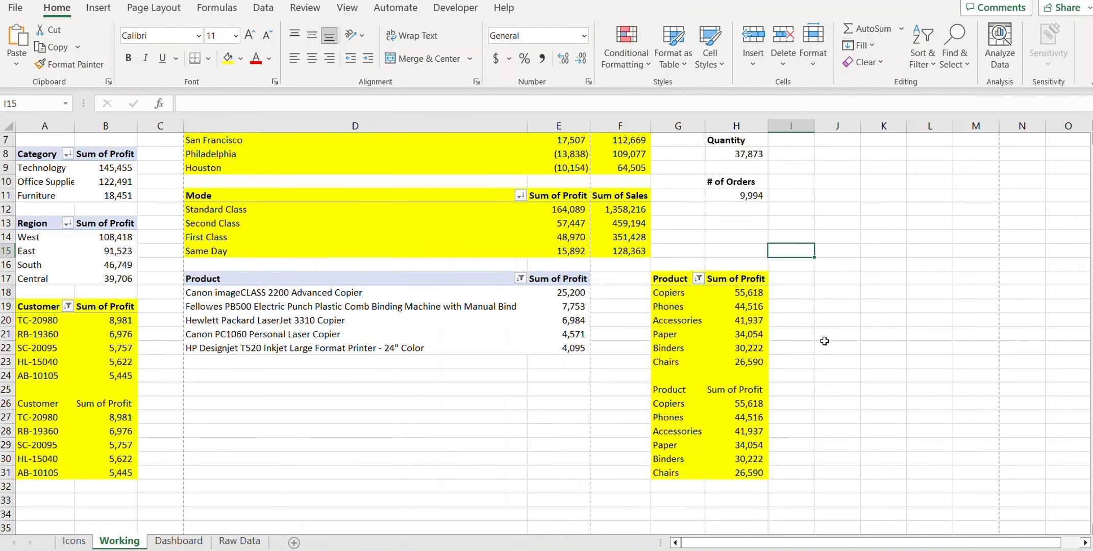
scroll(824, 341, up, 2)
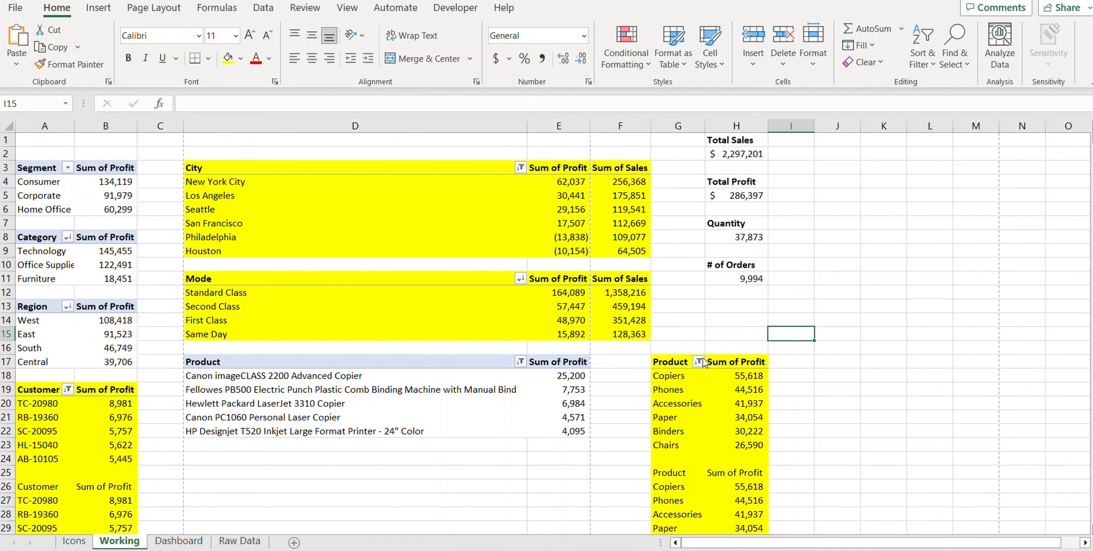
scroll(765, 350, down, 1)
drag(663, 325, 739, 403)
key(ctrl+c)
scroll(799, 349, up, 1)
click(829, 154)
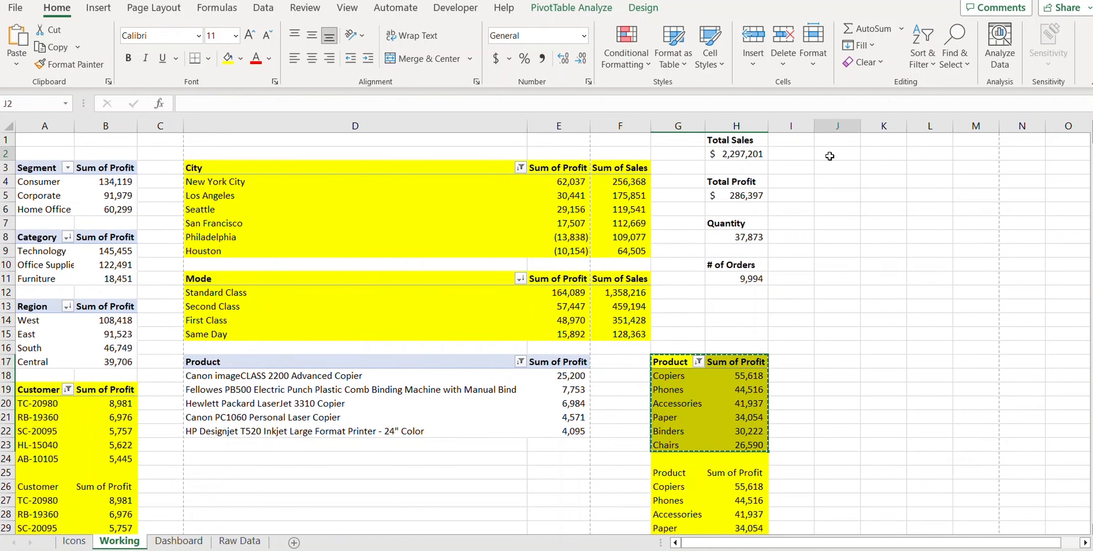
key(ctrl+v)
Replace the Sub-Category row field with State in the PivotTable copy at J2
click(818, 209)
click(837, 191)
right_click(841, 178)
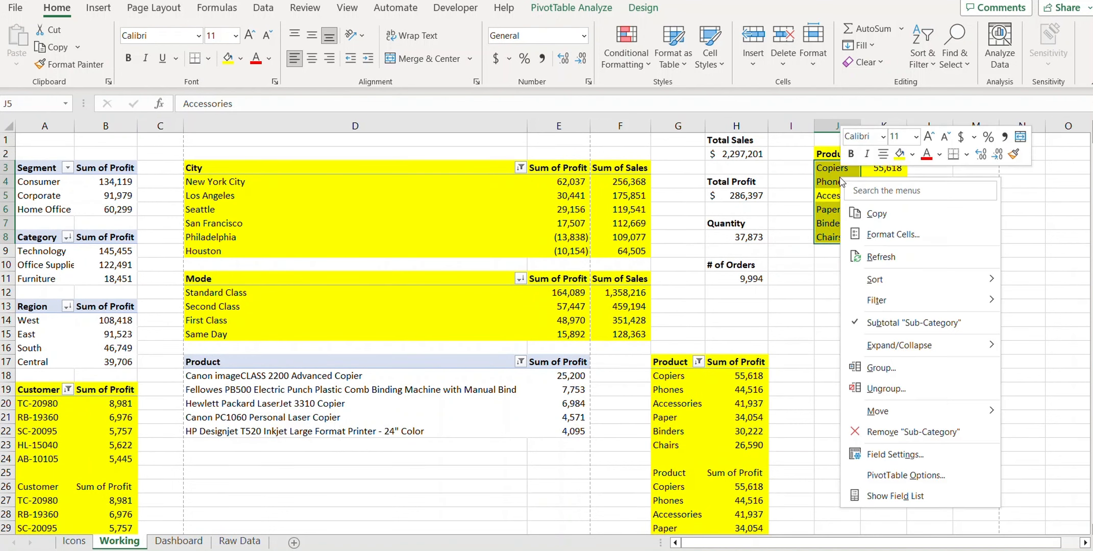
click(934, 498)
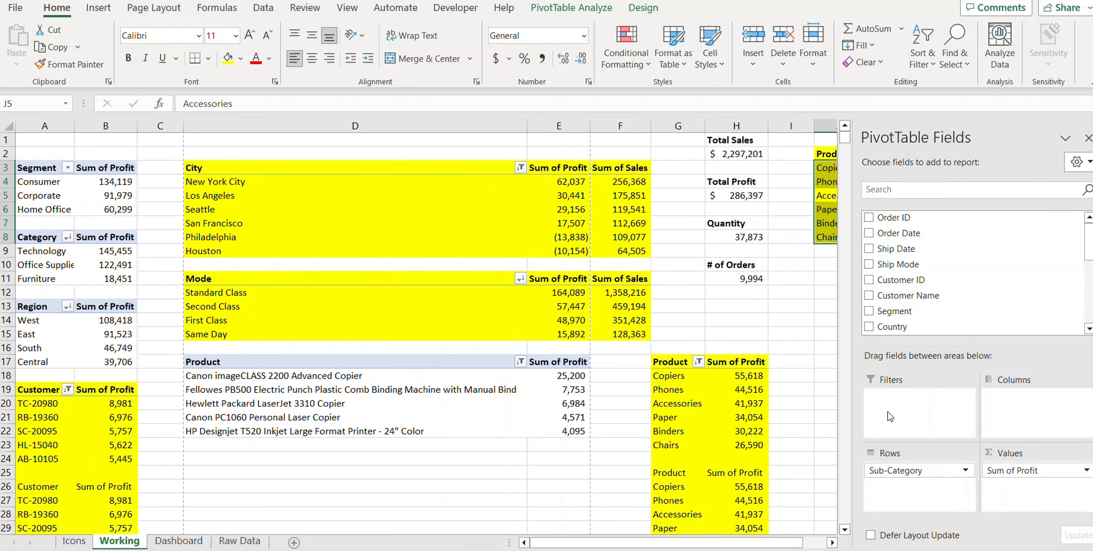
drag(914, 472, 914, 331)
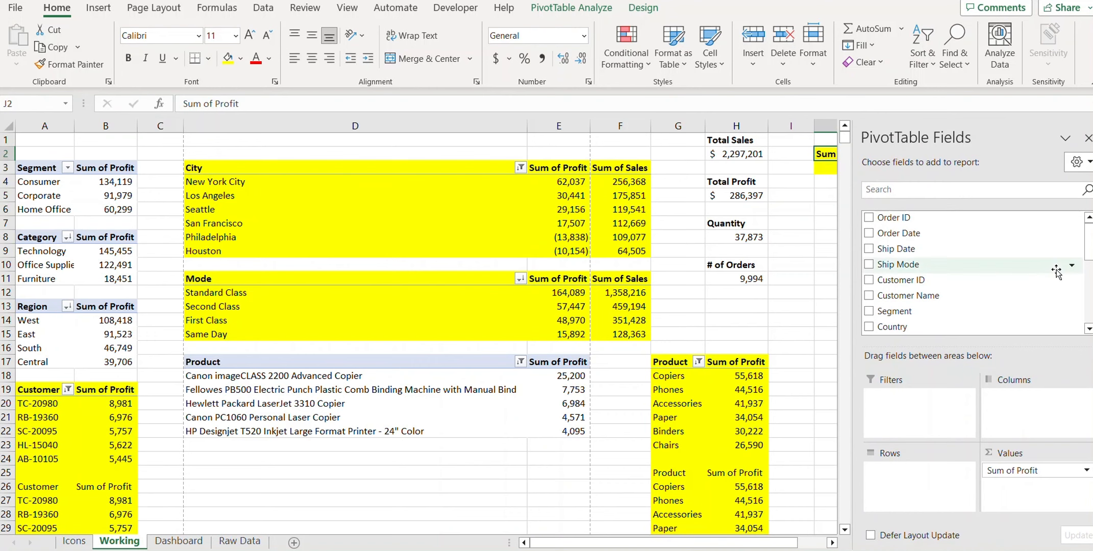
scroll(1035, 270, down, 5)
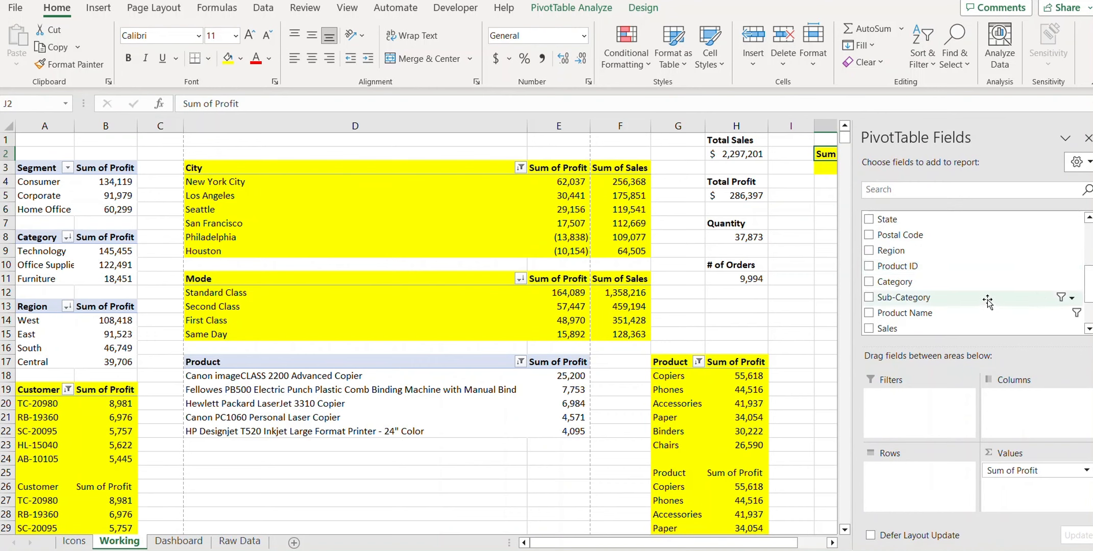
scroll(988, 302, up, 2)
scroll(988, 302, down, 2)
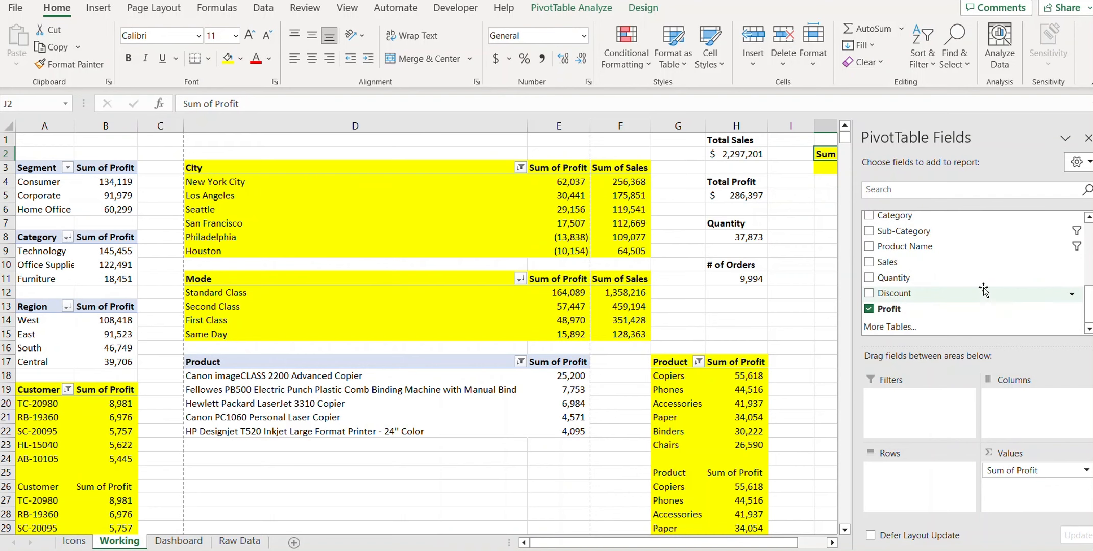
scroll(1088, 305, up, 3)
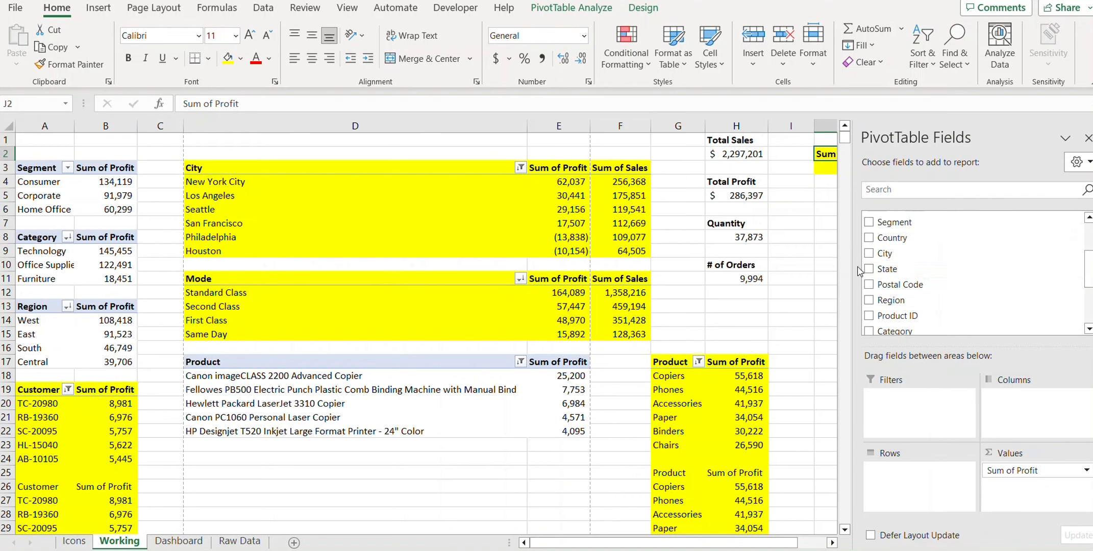
drag(887, 269, 913, 467)
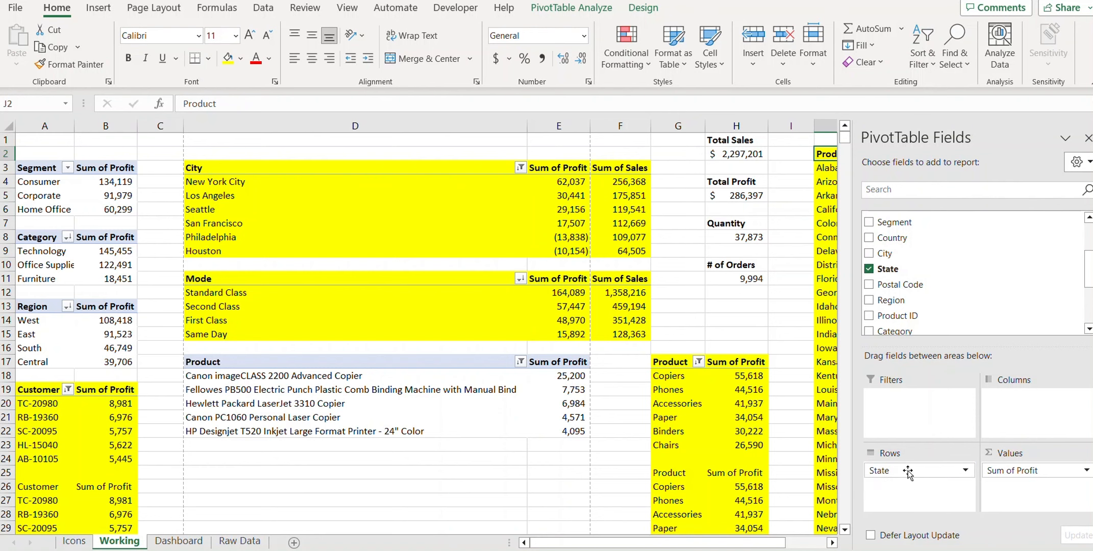
click(799, 332)
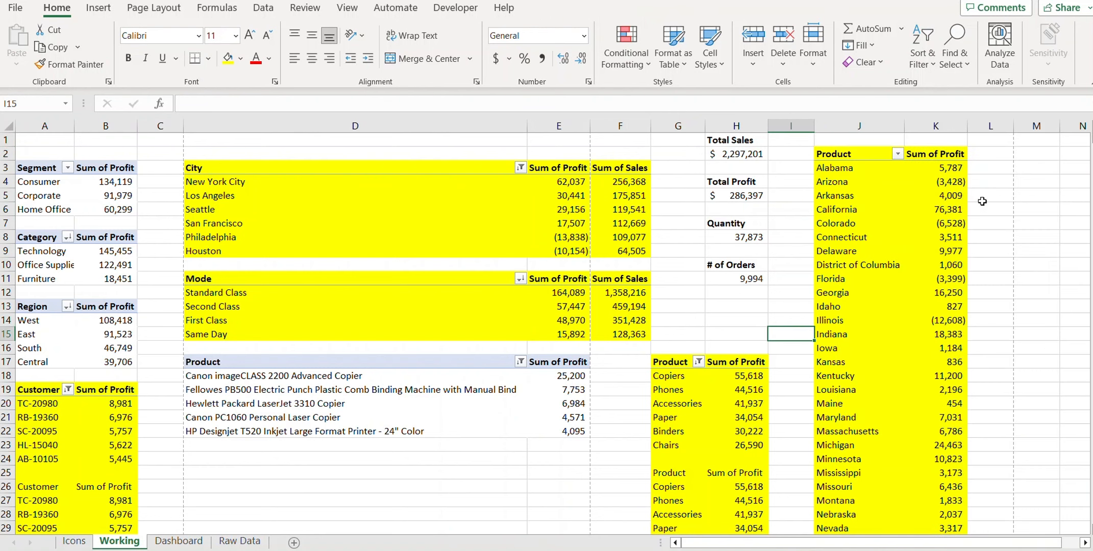
Sort the state PivotTable by Sum of Profit from largest to smallest
right_click(946, 186)
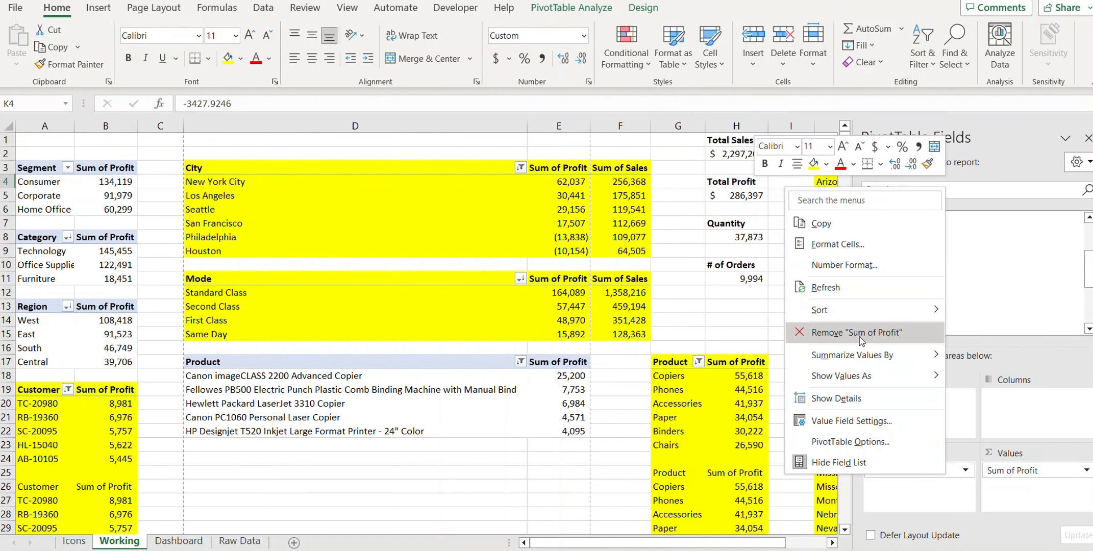
mouse_move(902, 309)
click(975, 335)
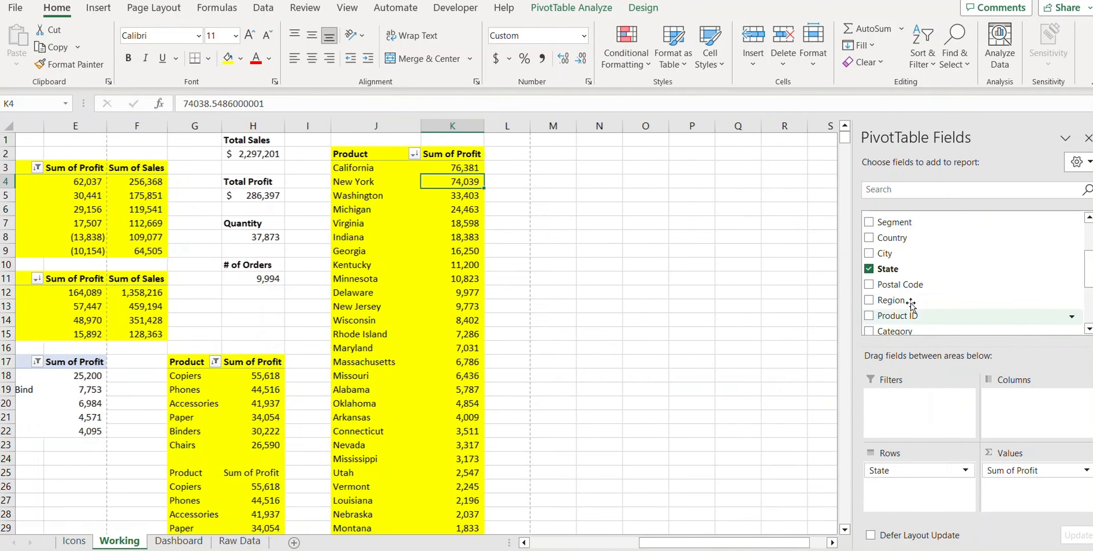
Filter the state PivotTable to the top 5 items by Sum of Profit
click(358, 184)
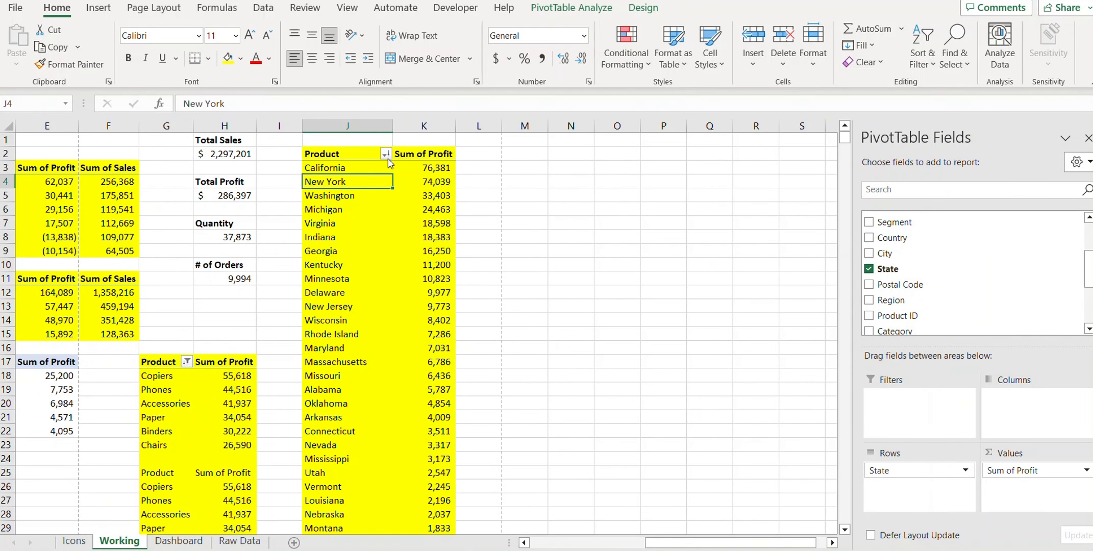
click(385, 153)
mouse_move(380, 271)
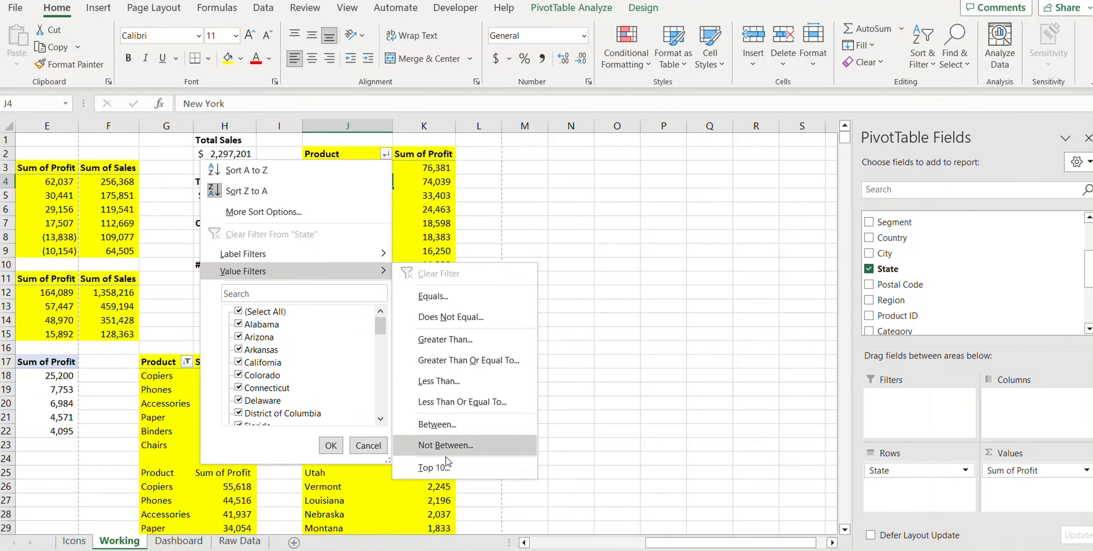
click(434, 467)
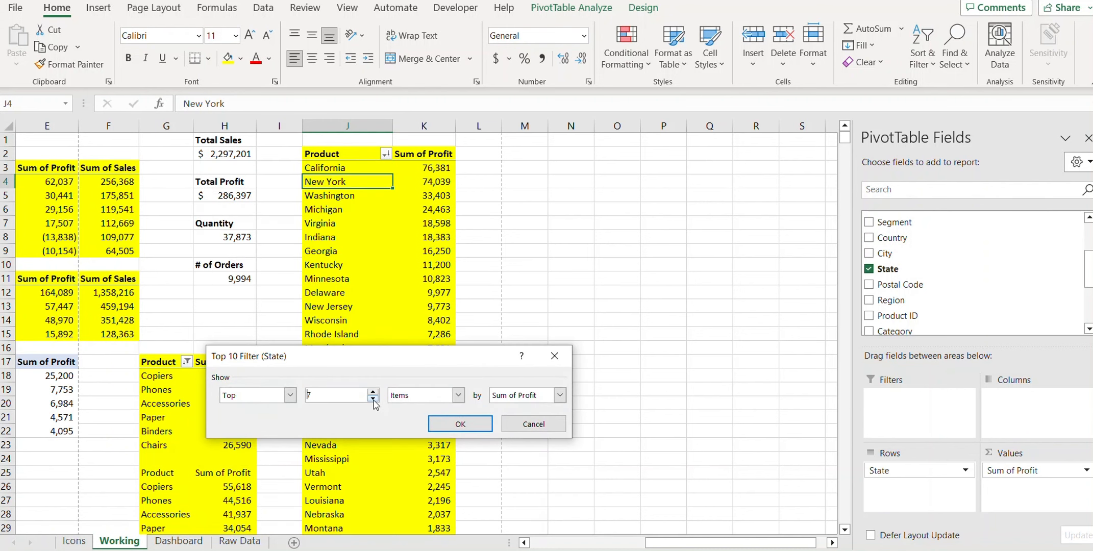
click(467, 427)
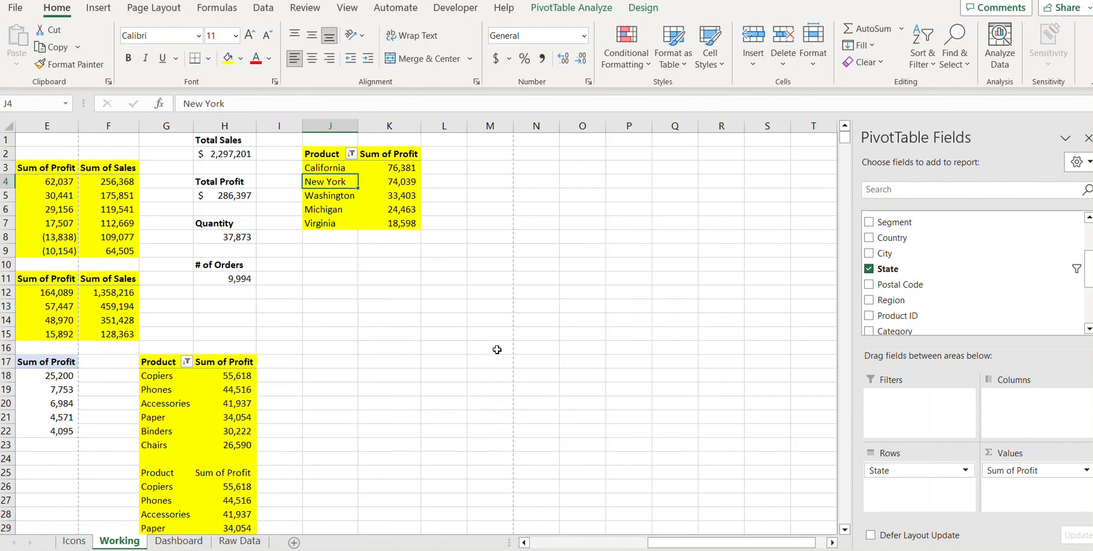
drag(695, 545, 645, 546)
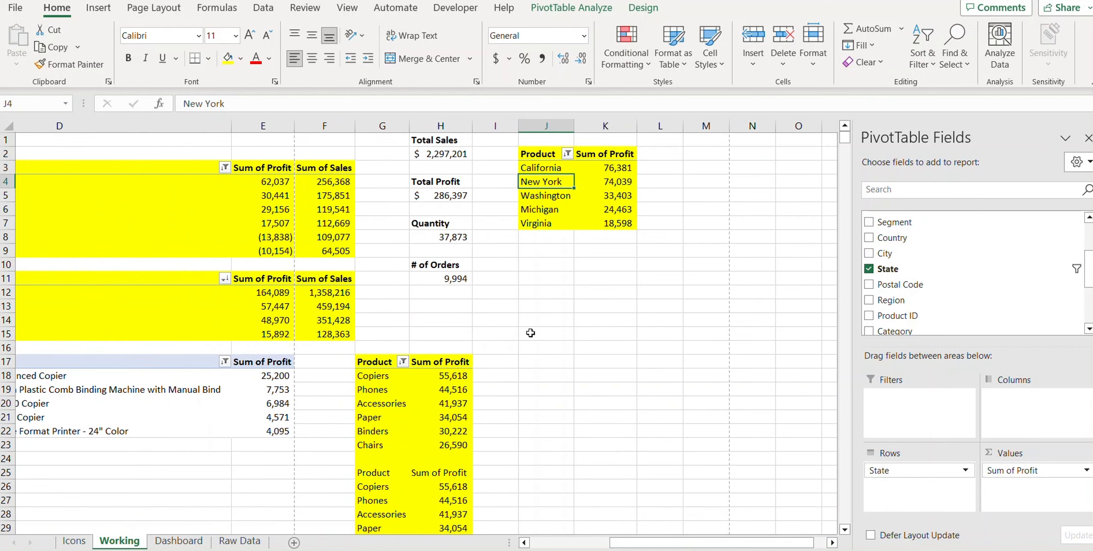
click(95, 9)
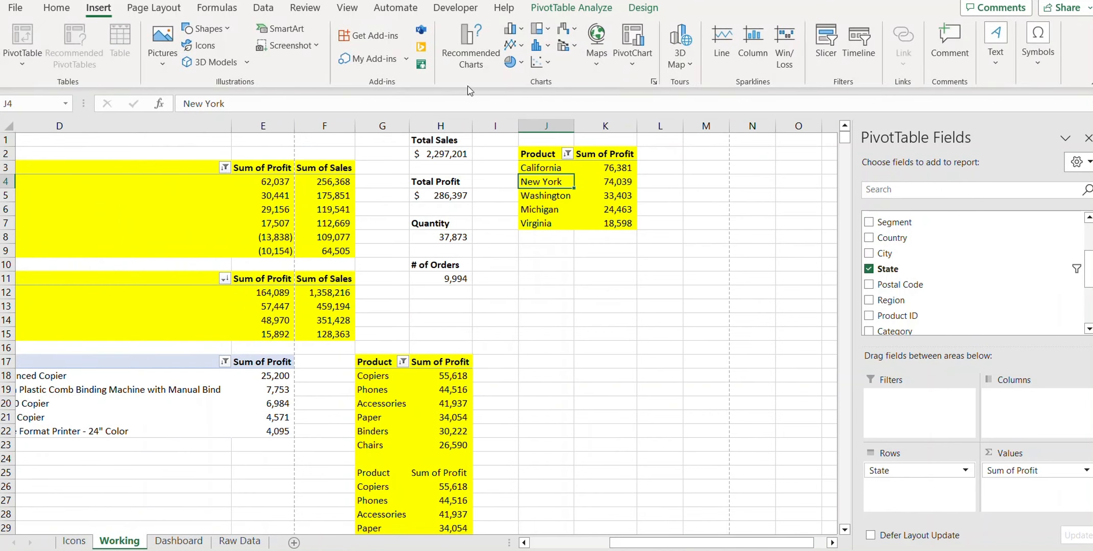
click(462, 58)
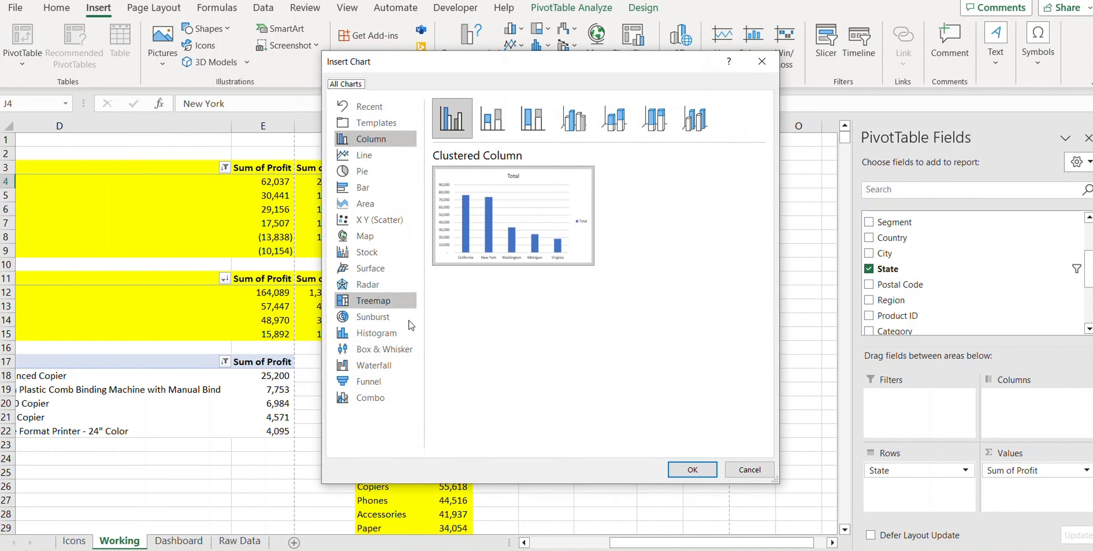
click(373, 301)
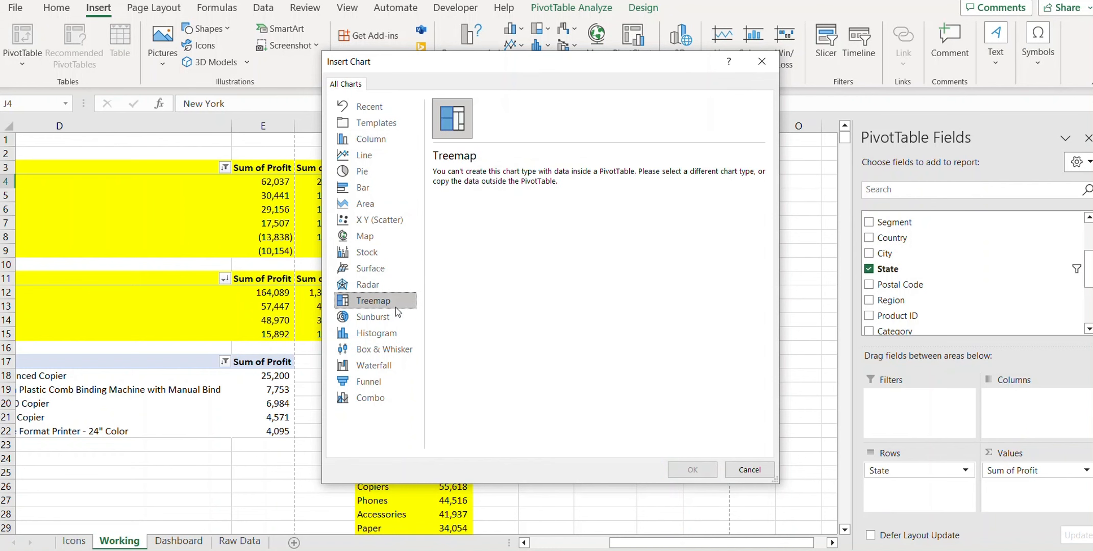
click(749, 470)
click(663, 402)
key(ctrl+z)
key(ctrl+z)
Copy the state PivotTable in J2:K7 and paste it as plain values at cell J10
drag(542, 157, 597, 219)
key(ctrl+c)
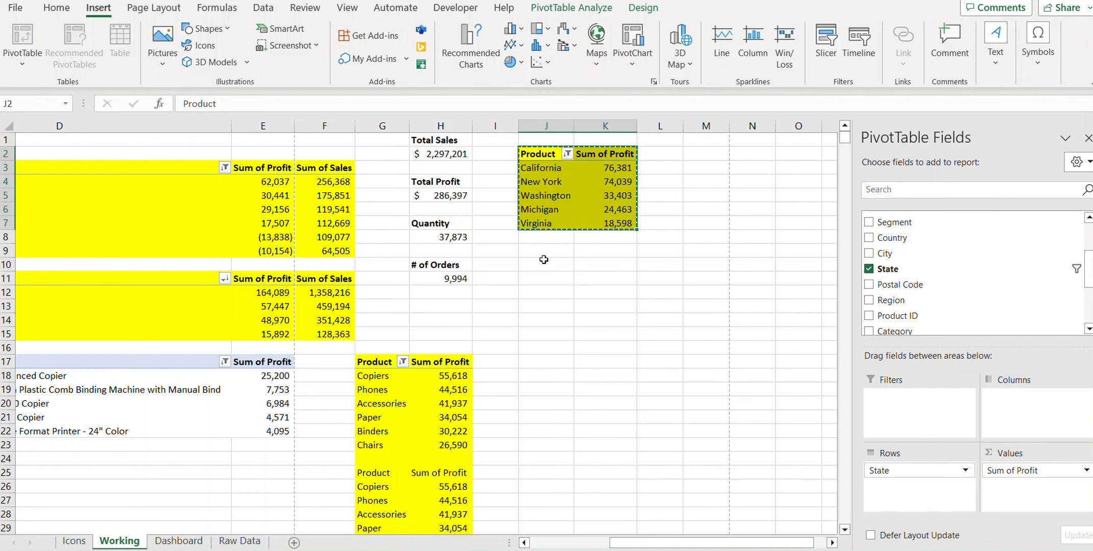
right_click(536, 263)
click(600, 204)
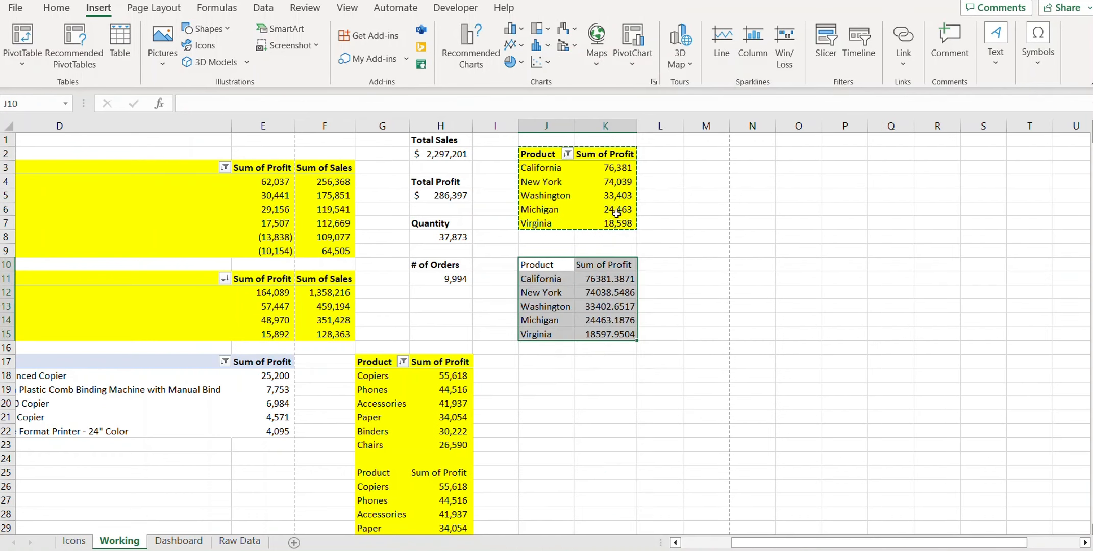
Format the pasted profit figures in K11:K15 with comma style and no decimal places
drag(599, 280, 609, 338)
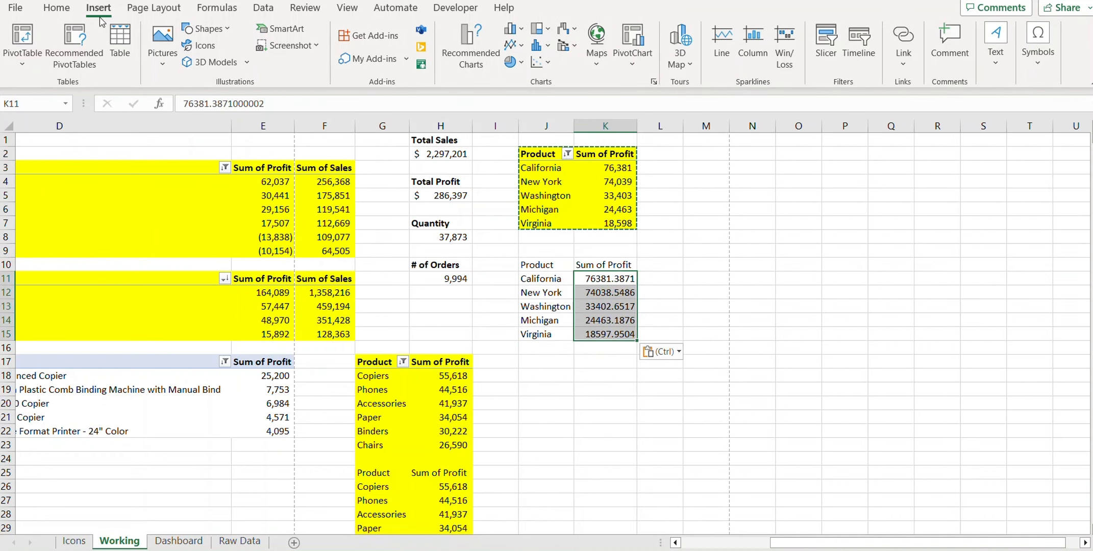
click(56, 8)
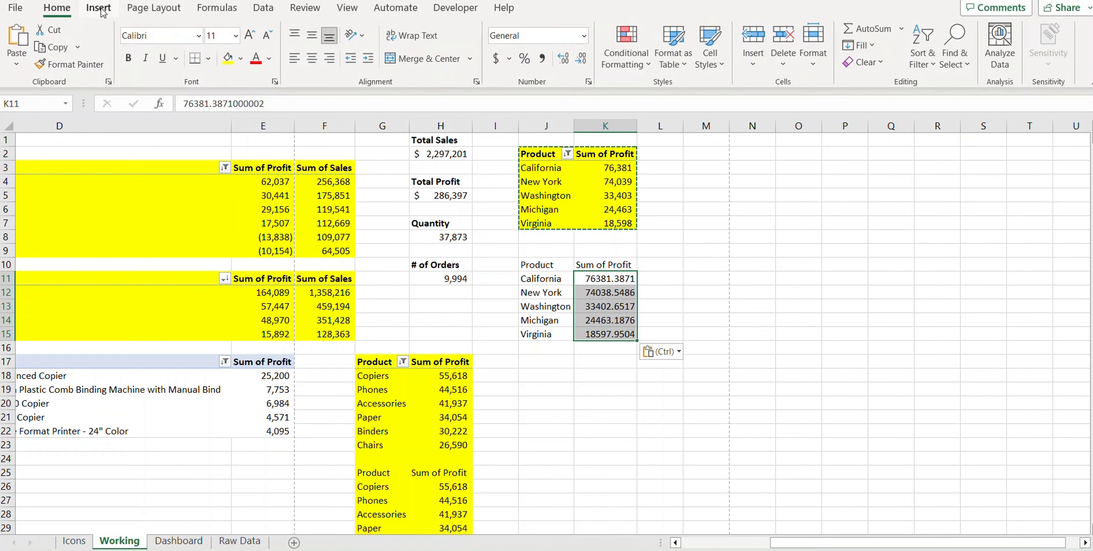
click(542, 58)
click(580, 58)
click(580, 59)
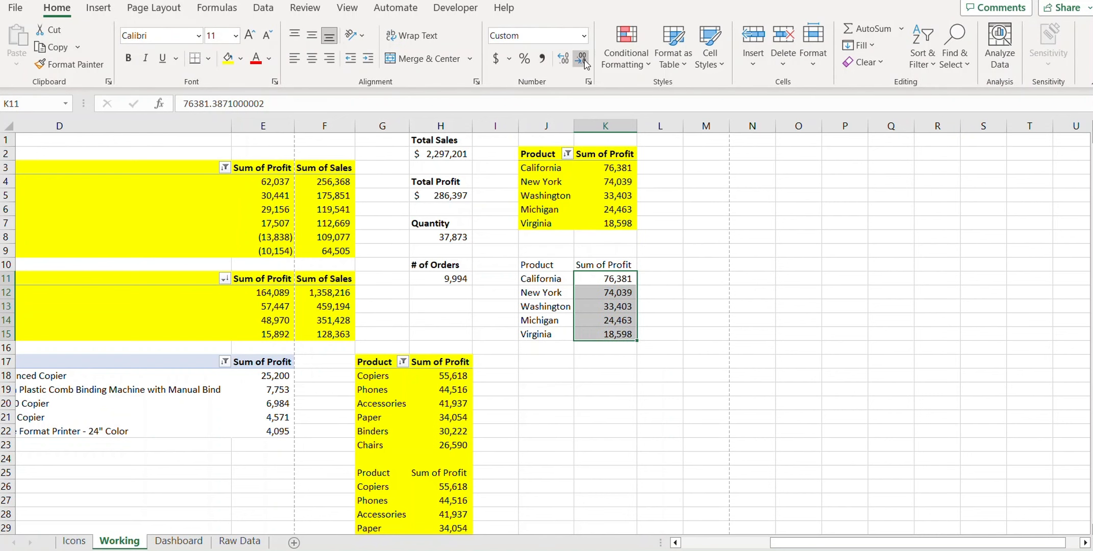
Insert a treemap chart from the pasted state profit values in J10:K15
drag(544, 269, 595, 336)
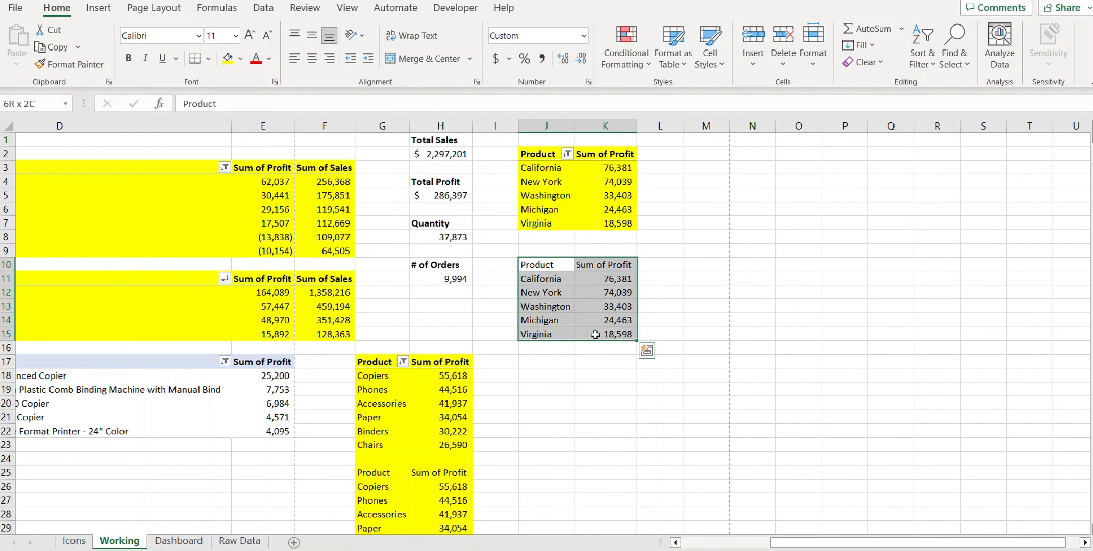
click(98, 7)
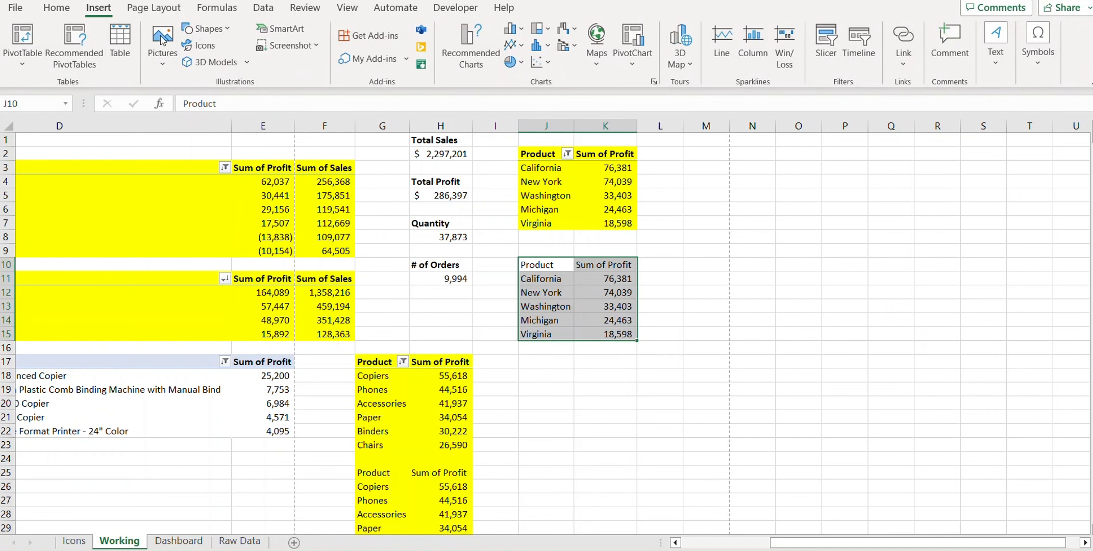
click(541, 31)
click(549, 74)
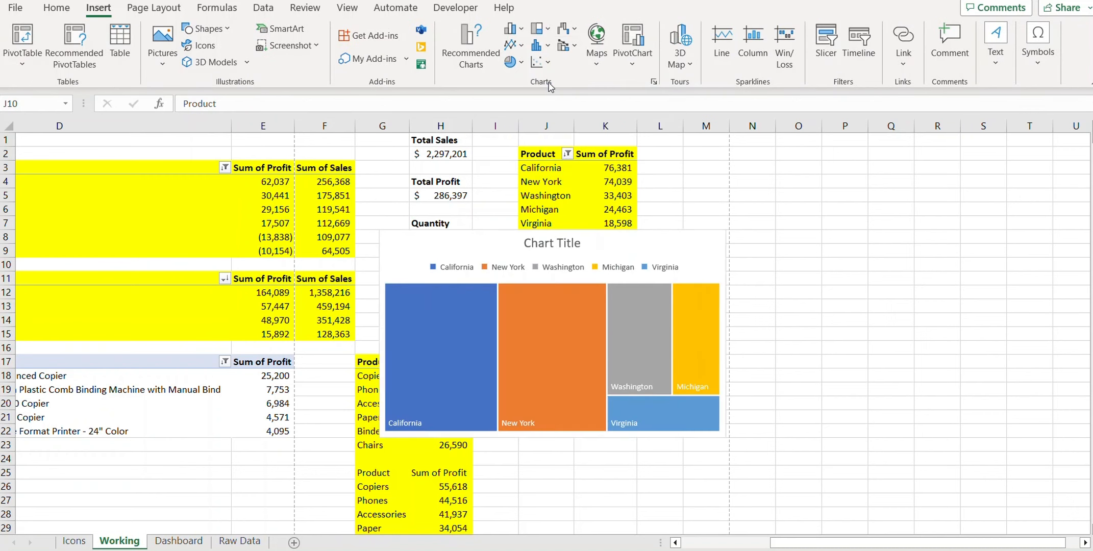
Title the treemap "Profit by State" in bold and remove its legend
click(552, 247)
triple_click(552, 247)
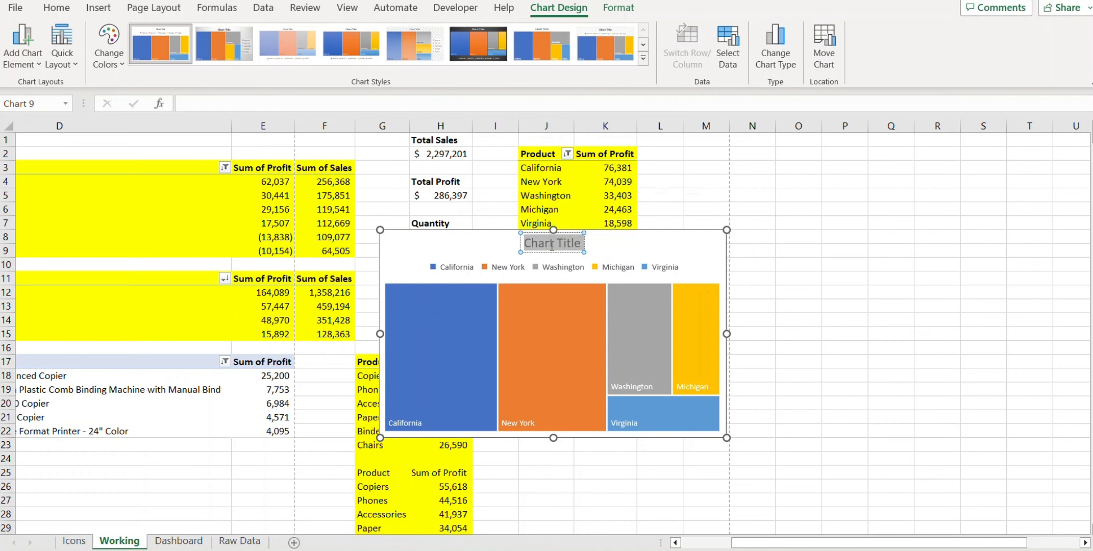
text(Profit by State)
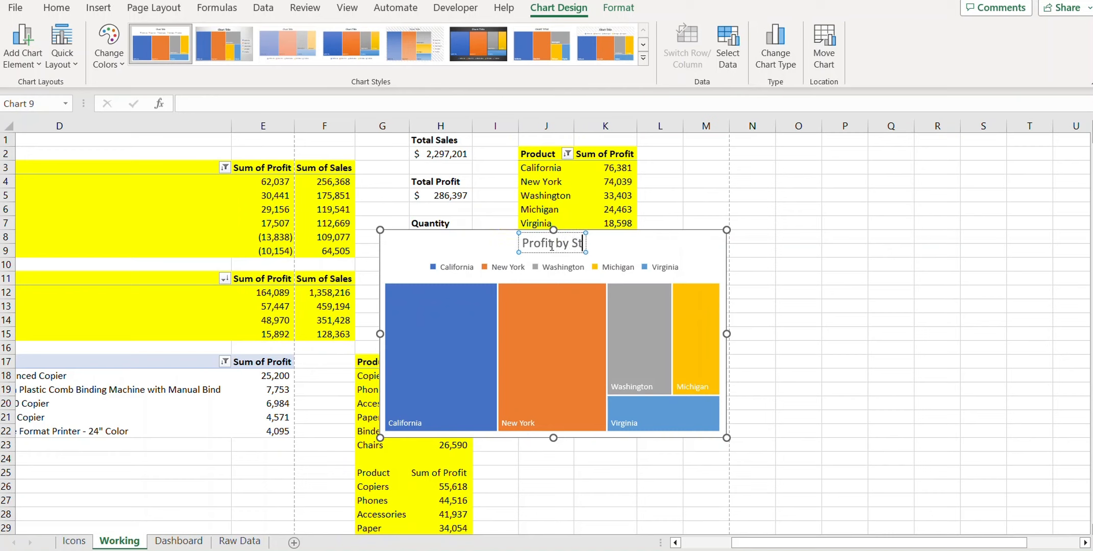
key(ctrl+shift+Left)
key(ctrl+shift+Left)
key(ctrl+shift+Left)
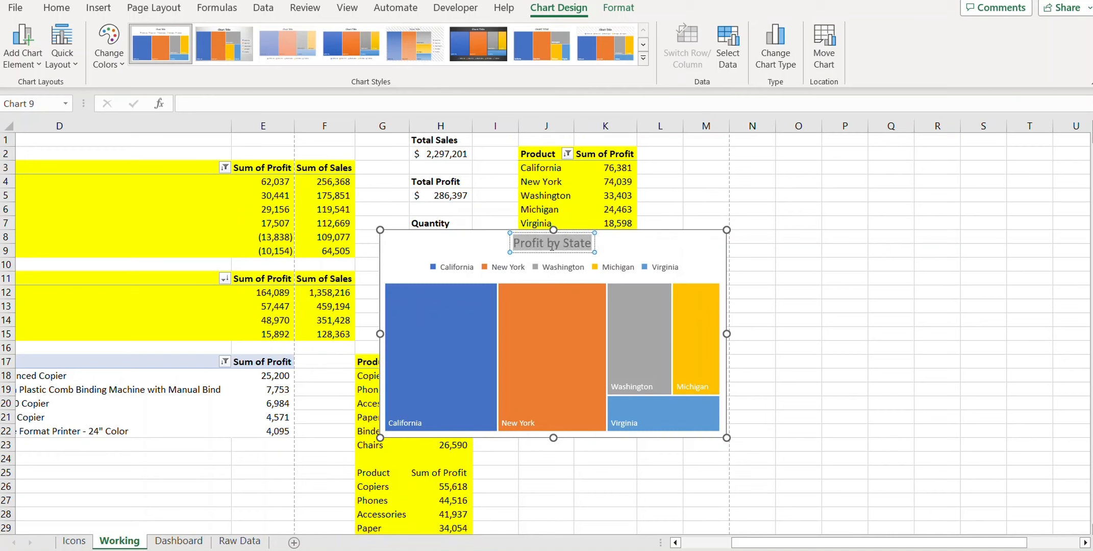
key(ctrl+b)
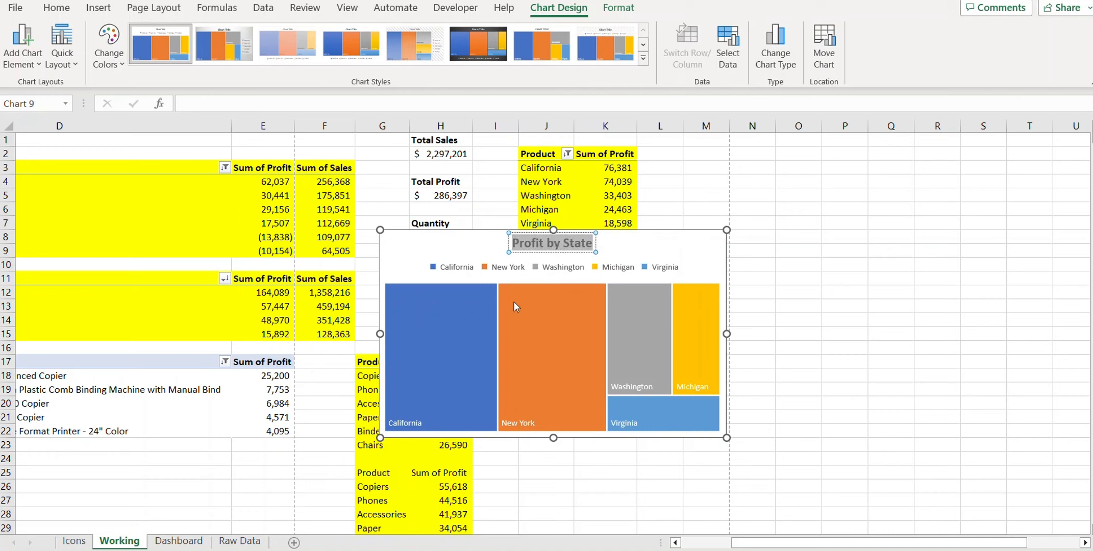
click(538, 270)
key(Delete)
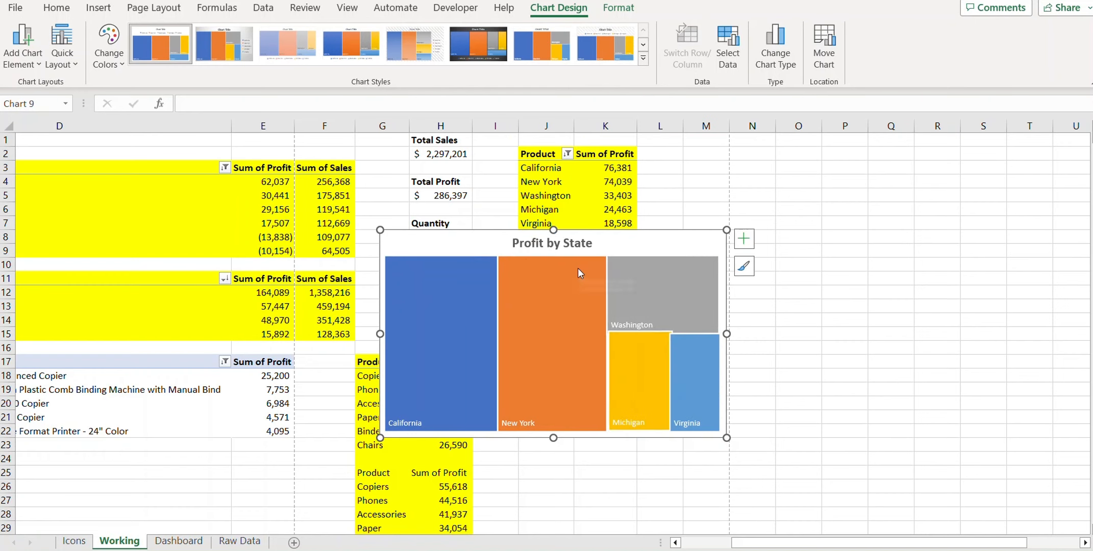
Move the Profit by State treemap from the Working sheet to the Dashboard sheet
key(ctrl+x)
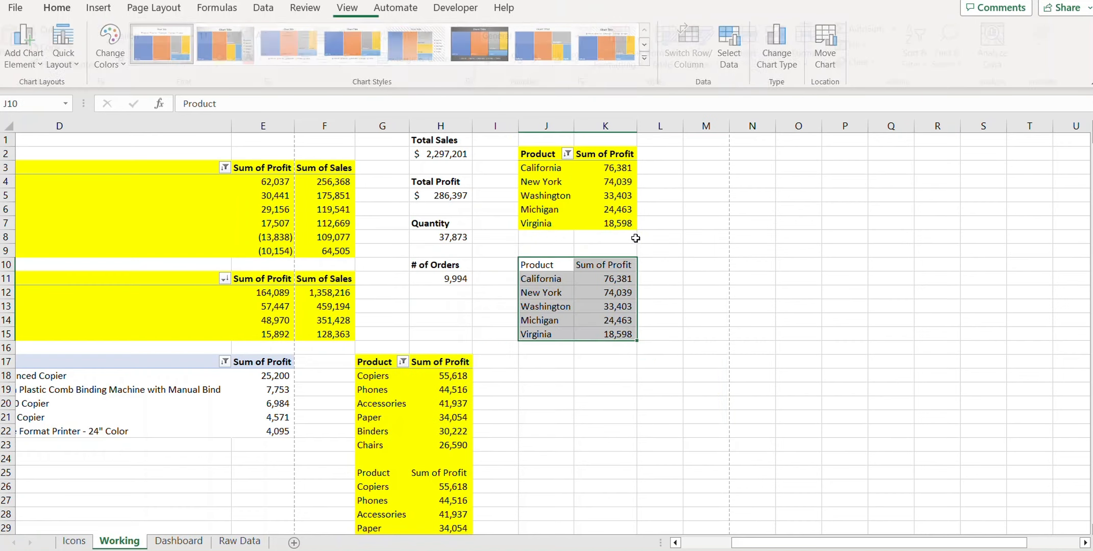
click(178, 541)
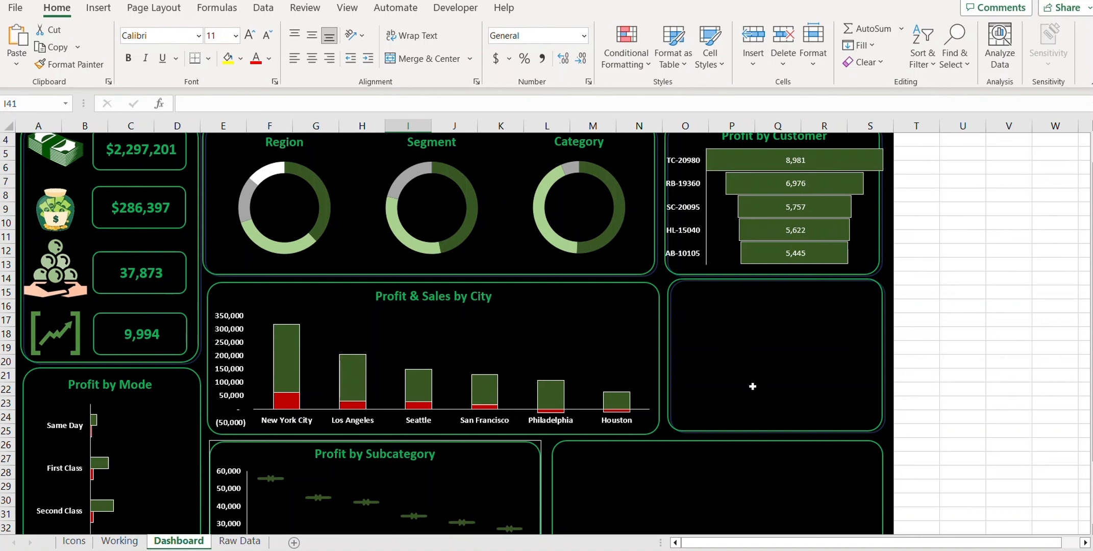
click(695, 371)
key(ctrl+v)
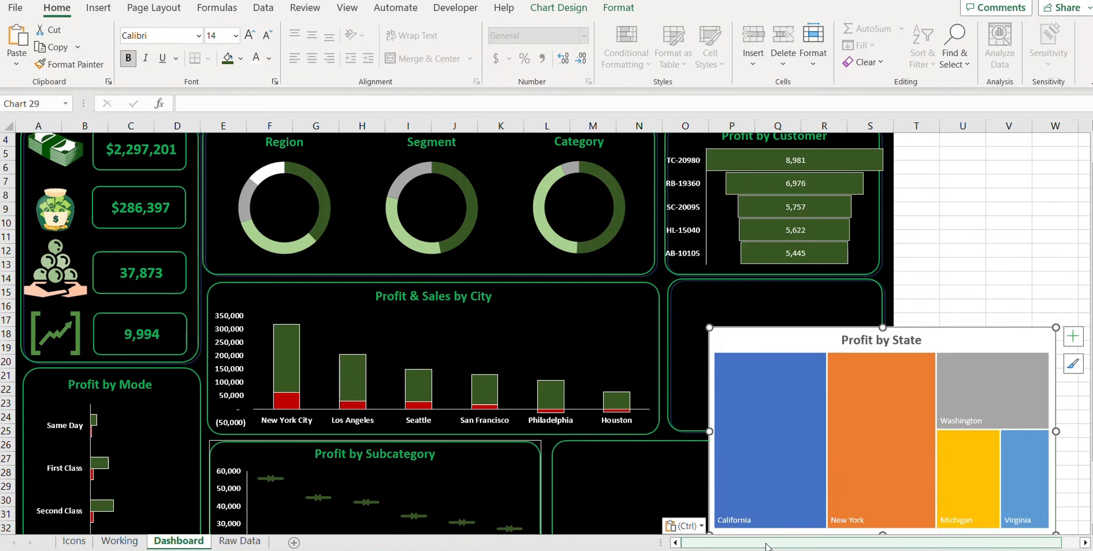
Position and resize the treemap to 2.26" by 3.18" so it fits the empty panel below Profit by Customer
drag(765, 545, 784, 546)
drag(699, 338, 652, 291)
drag(791, 484, 781, 437)
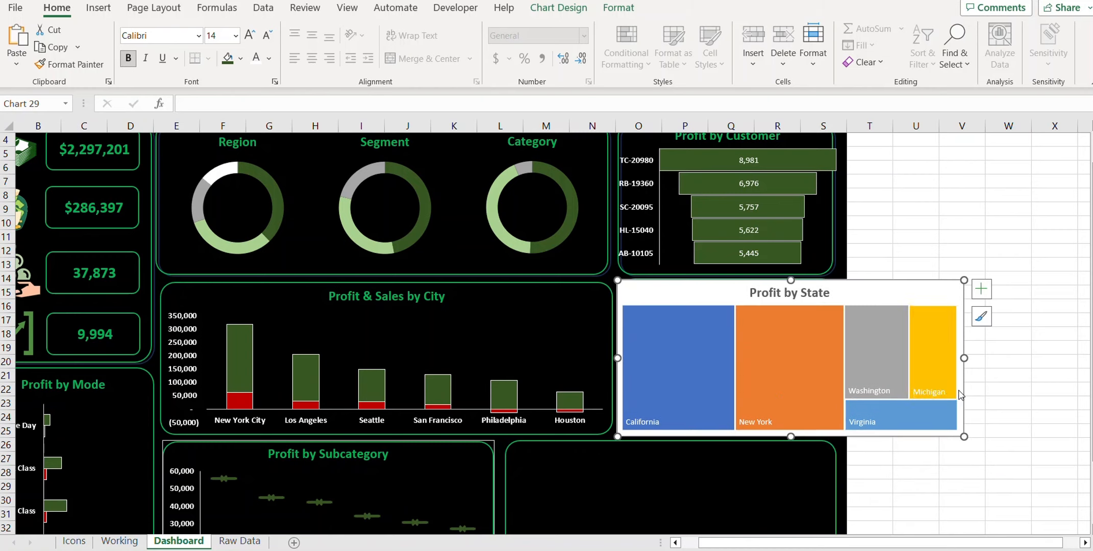
drag(970, 362, 840, 363)
click(898, 290)
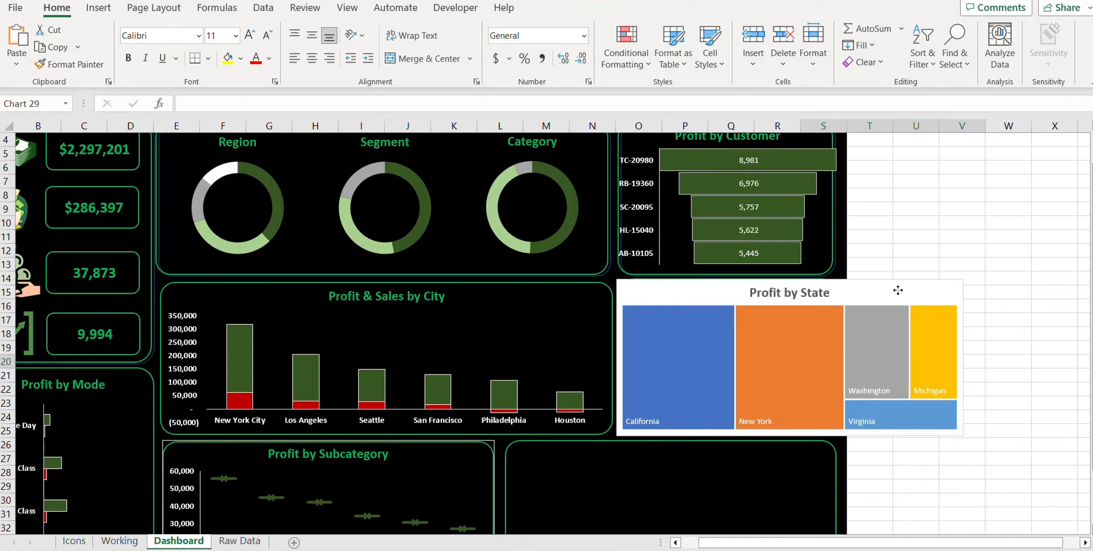
Remove the outline and the fill of the Profit by State chart area
click(619, 7)
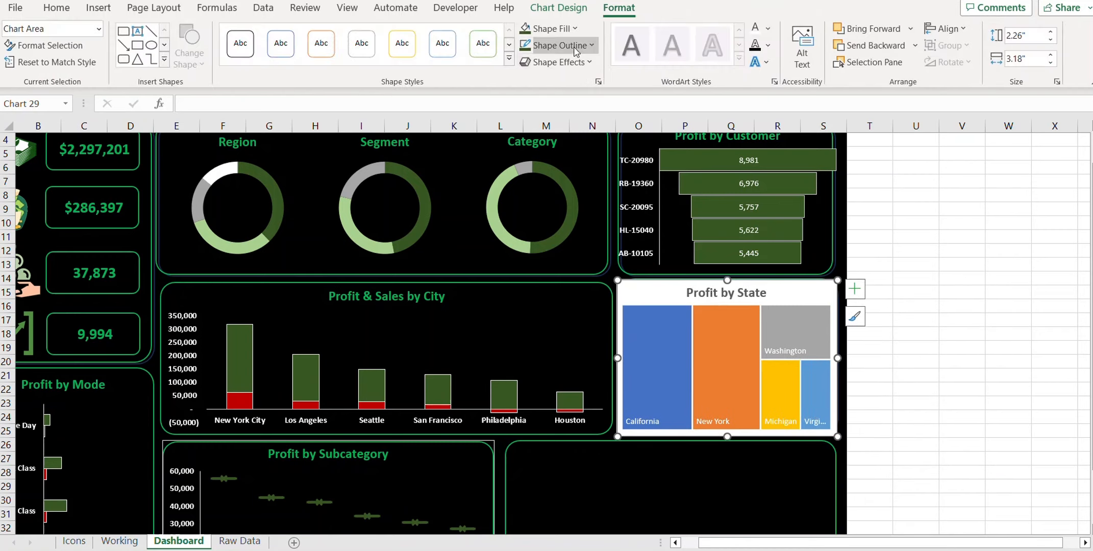
click(574, 47)
click(557, 224)
click(560, 29)
click(557, 207)
Color the Profit by State title green and remove the outline of the treemap series
click(726, 293)
click(767, 28)
click(809, 185)
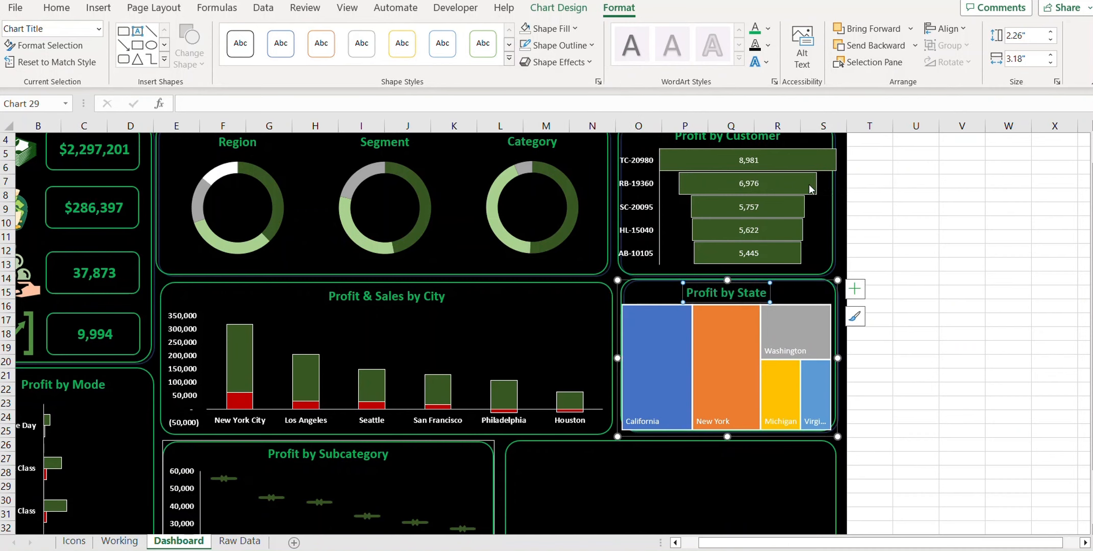
click(656, 352)
click(559, 45)
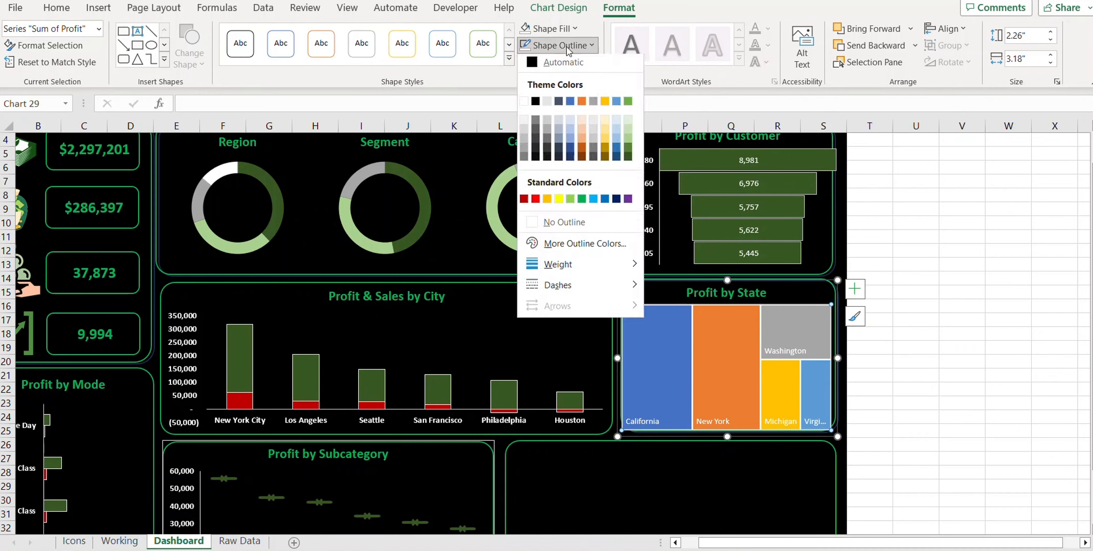
click(563, 225)
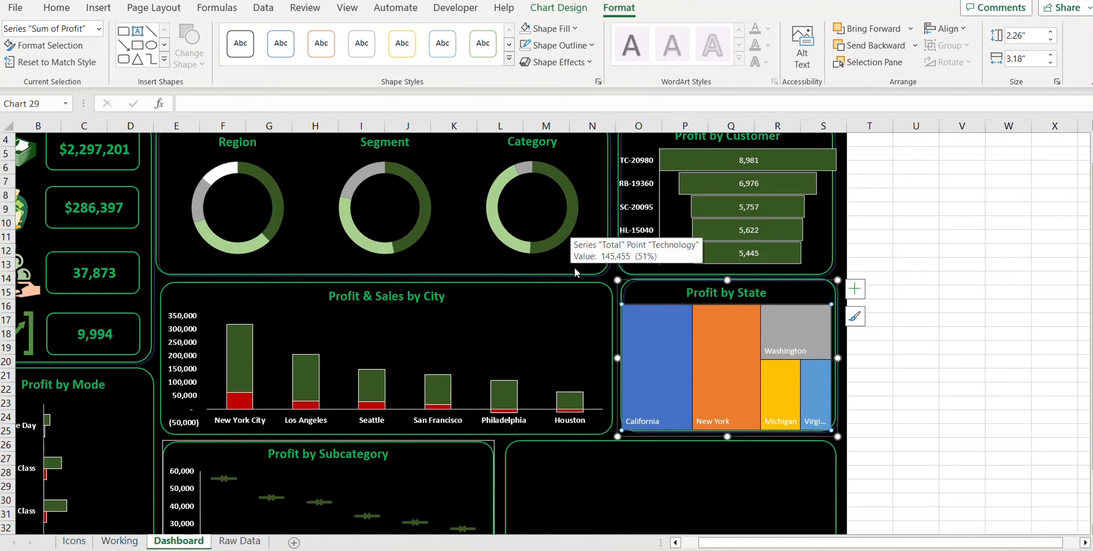
Fill the California block of the treemap with dark green
click(652, 356)
click(651, 339)
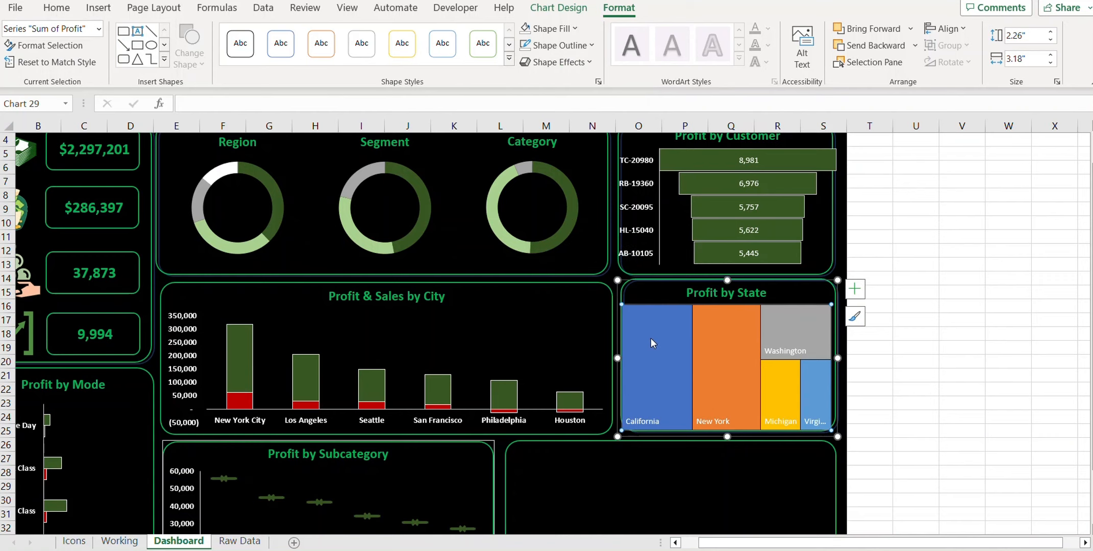
click(651, 338)
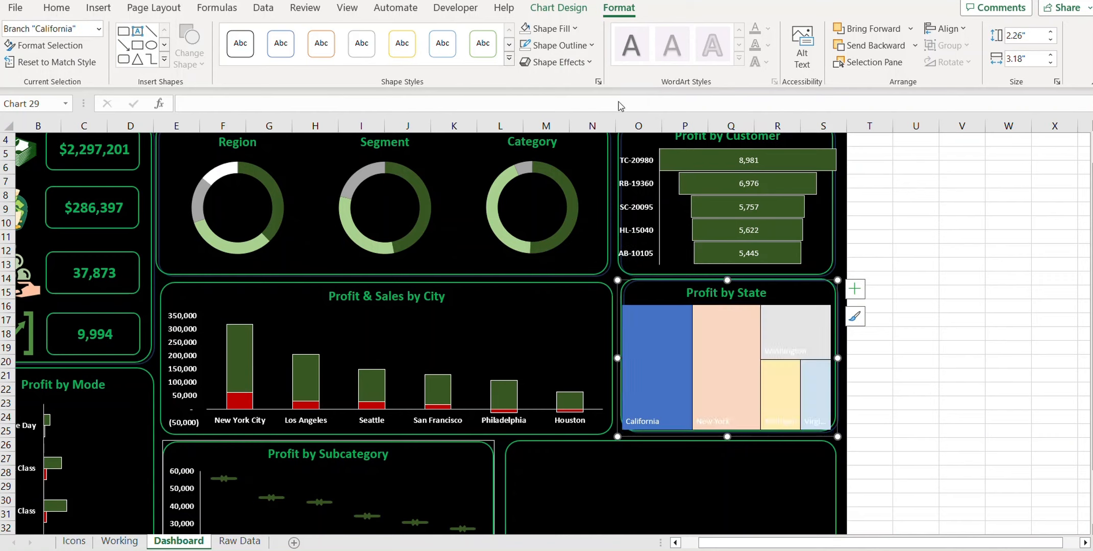
click(565, 31)
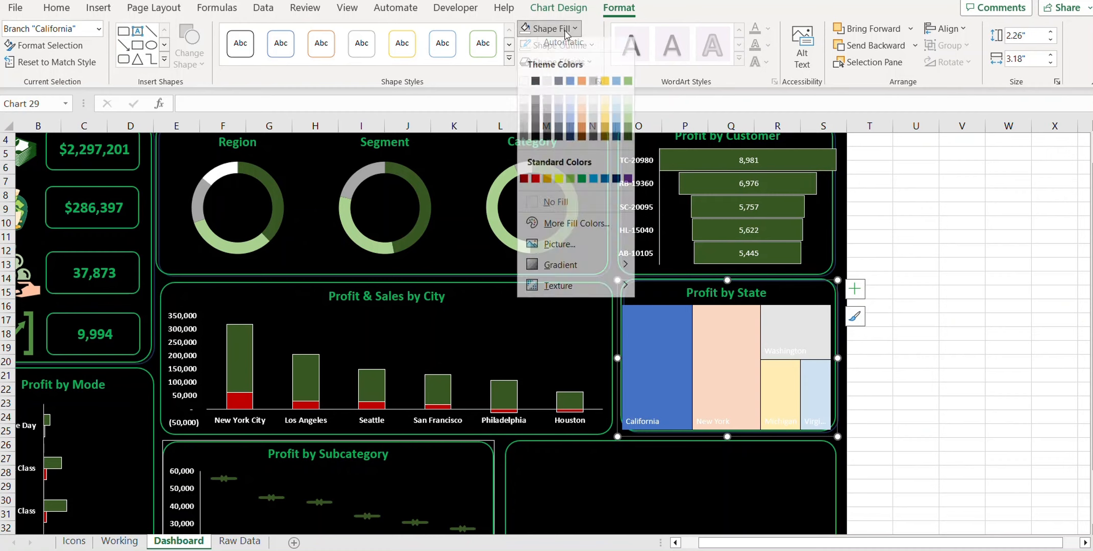
click(628, 142)
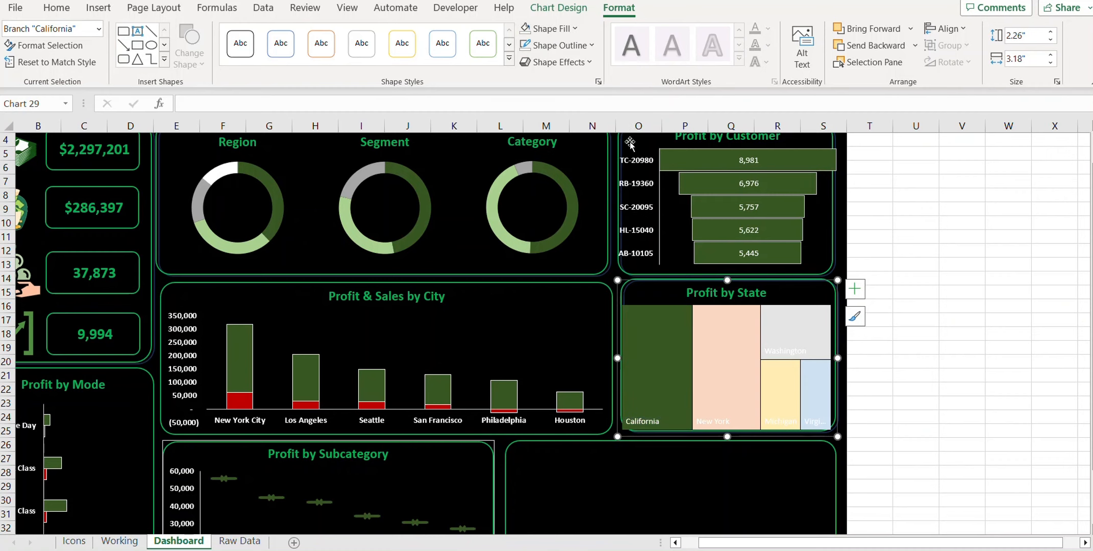
Fill the New York block of the treemap with light green
click(714, 324)
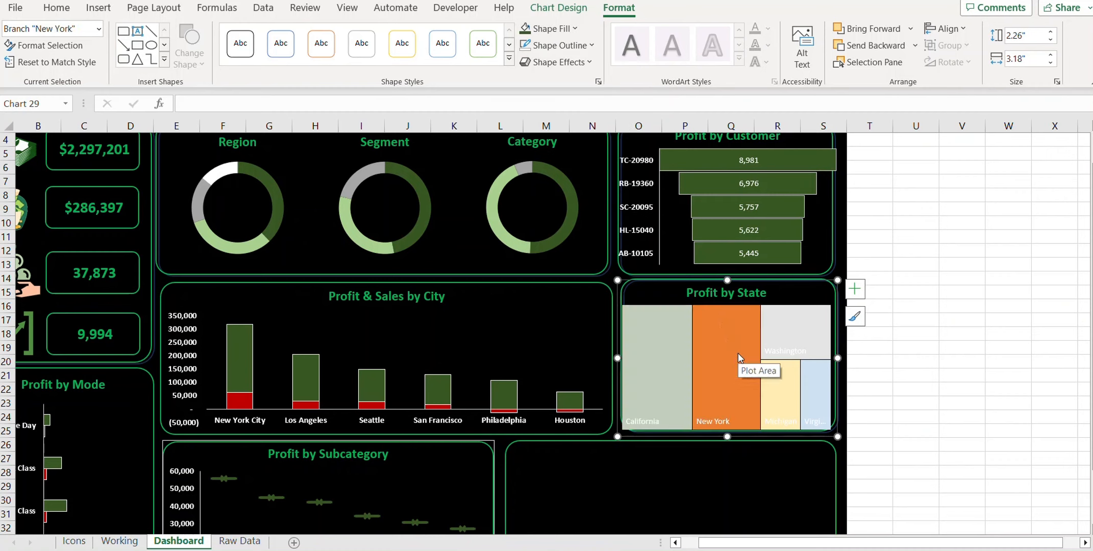
click(563, 29)
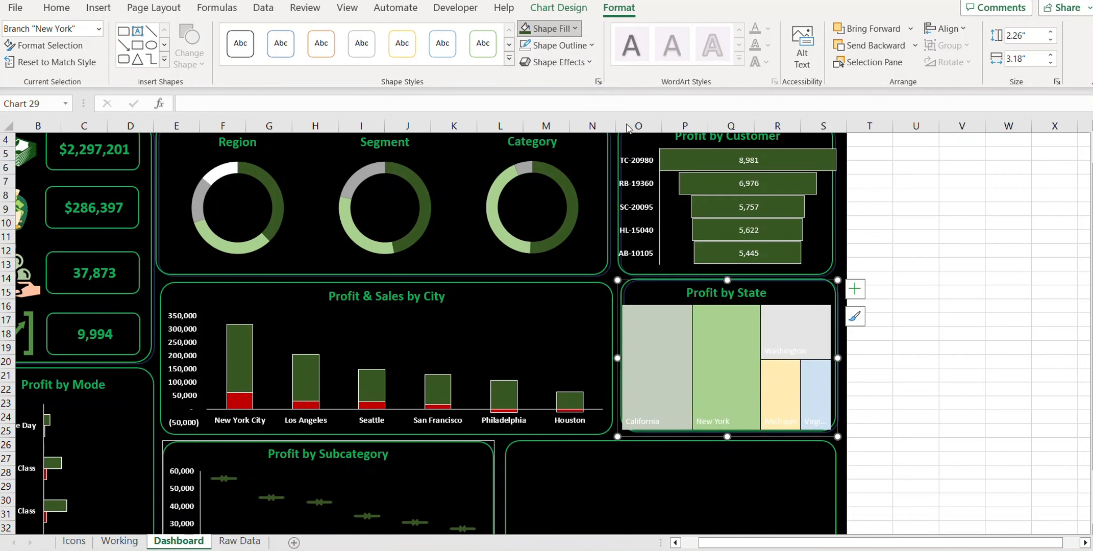
click(627, 127)
Fill the Virginia block of the treemap with dark red
click(815, 391)
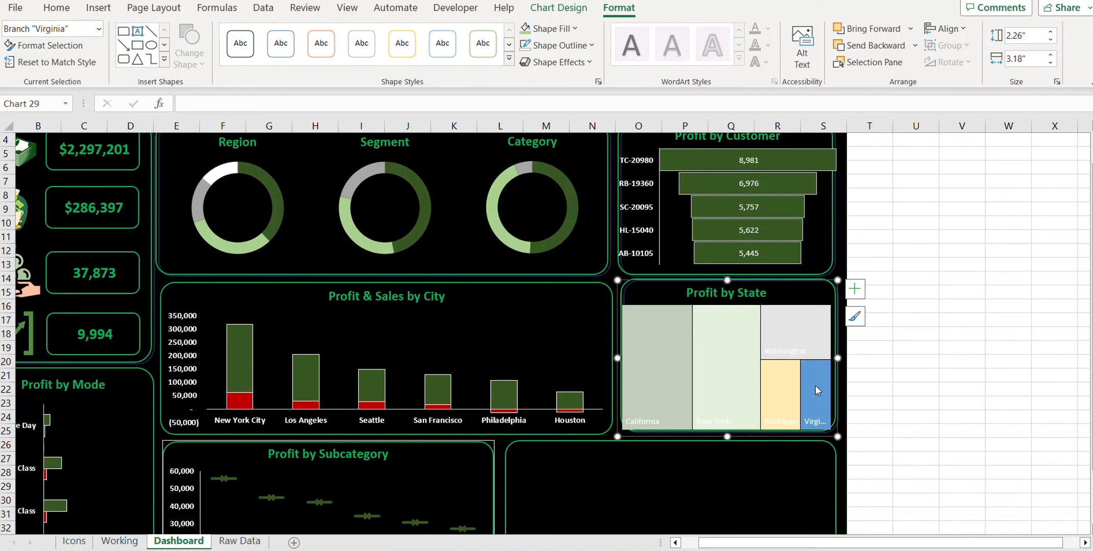
click(899, 392)
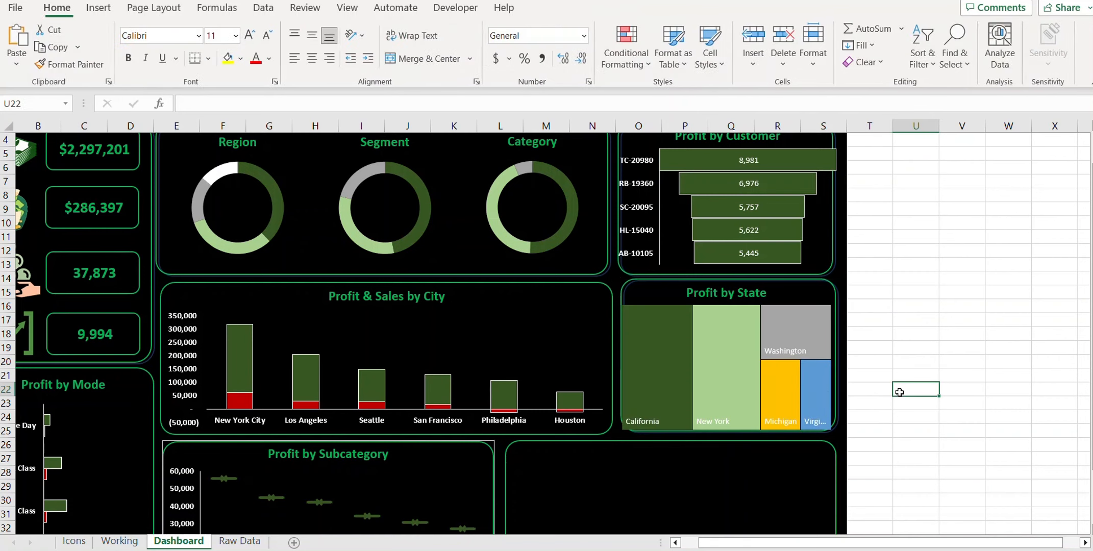
click(821, 386)
click(821, 386)
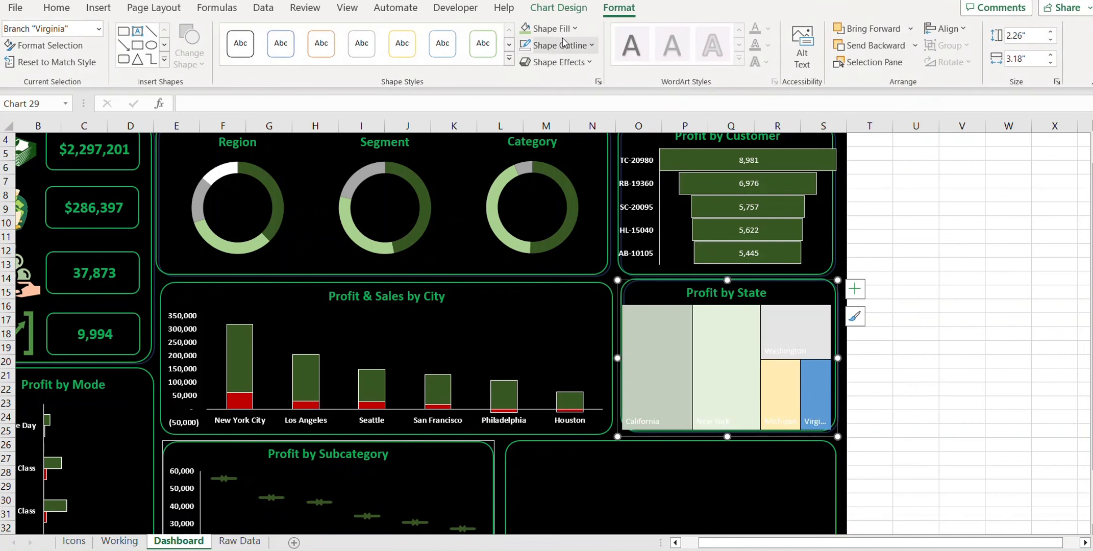
click(561, 32)
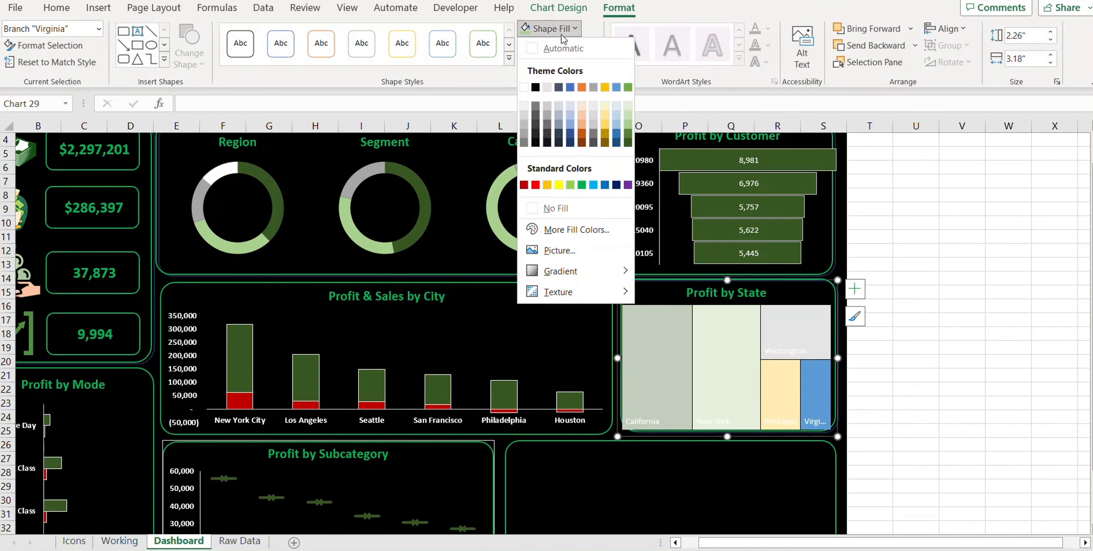
click(524, 185)
Fill the Michigan block of the treemap with dark gray and deselect the chart
click(786, 378)
click(786, 378)
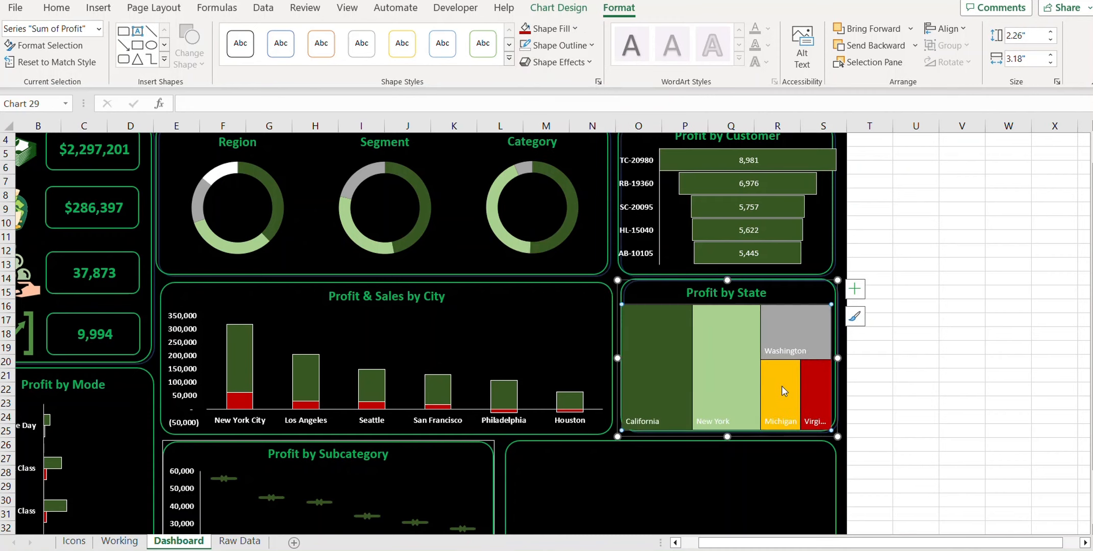
click(786, 378)
click(558, 30)
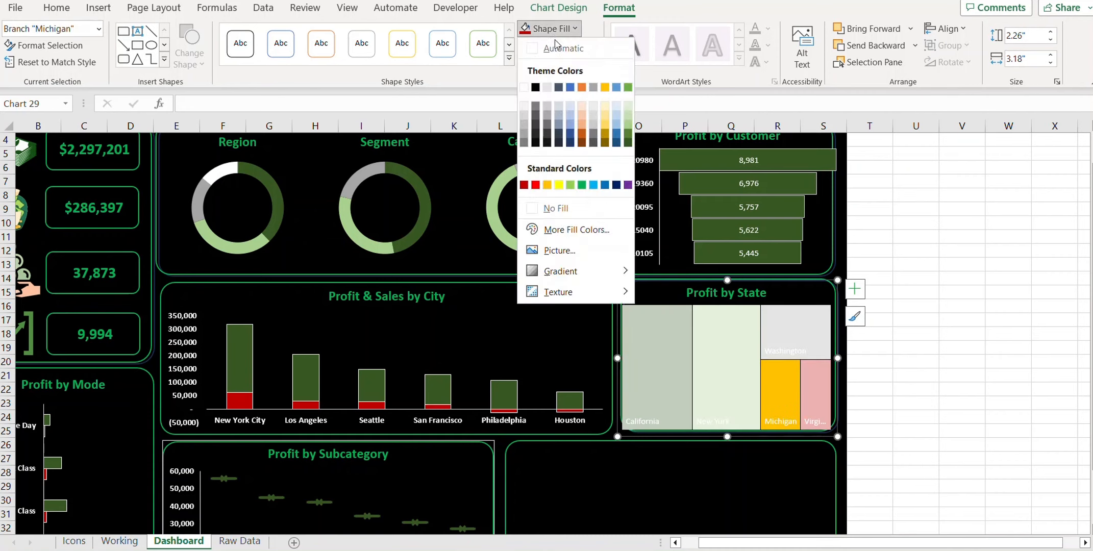
click(523, 142)
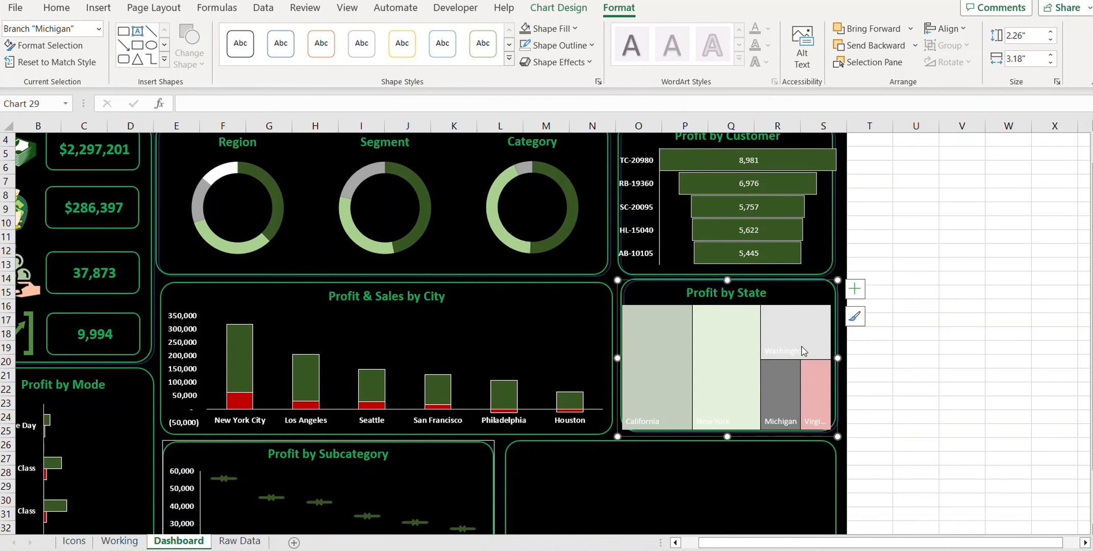
click(800, 351)
click(959, 429)
Insert a line pivot chart from the Region pivot table on the Working sheet
scroll(920, 386, down, 4)
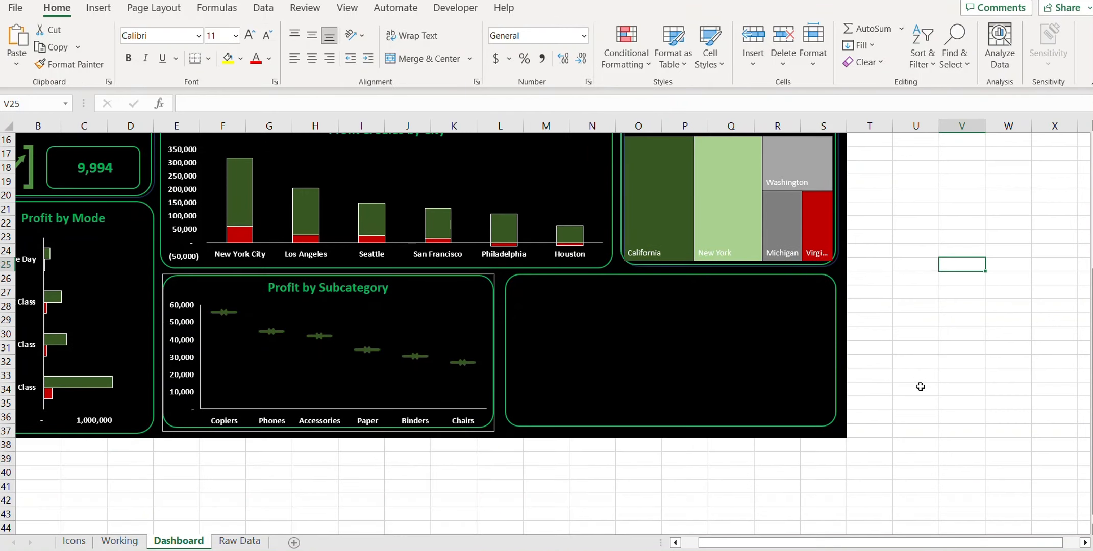
click(119, 540)
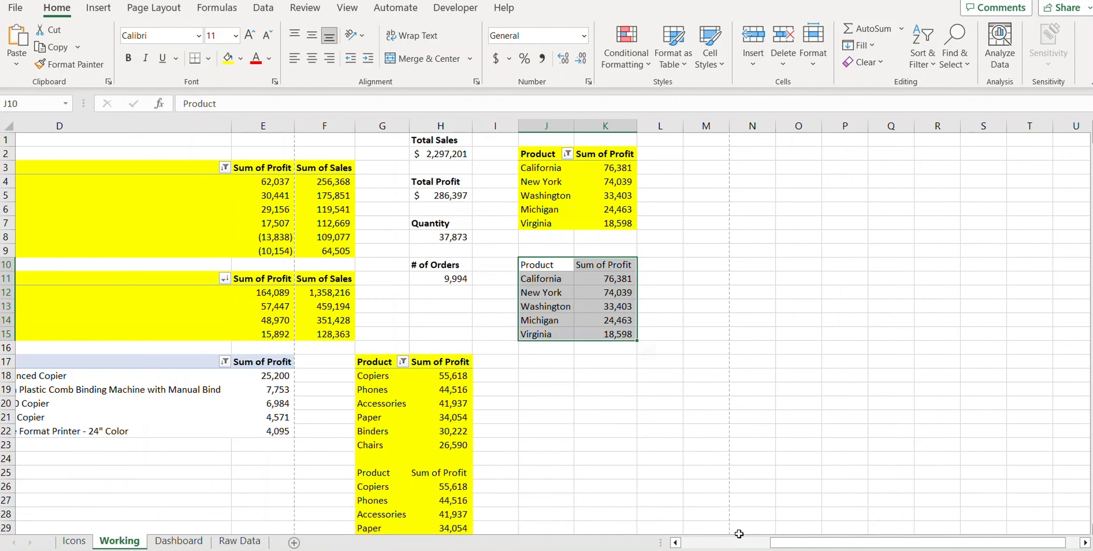
drag(778, 542, 693, 542)
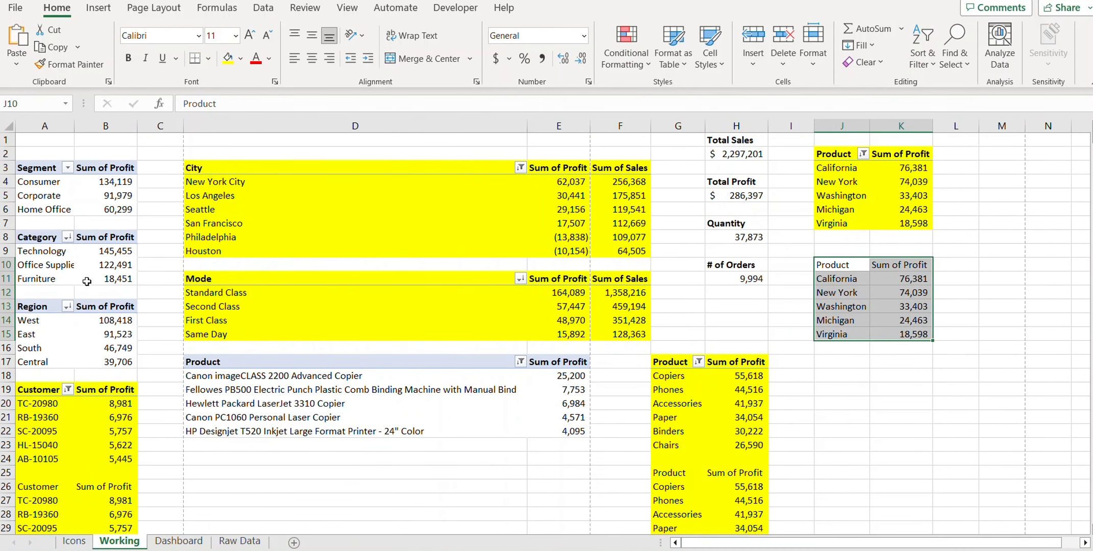
click(49, 329)
click(98, 7)
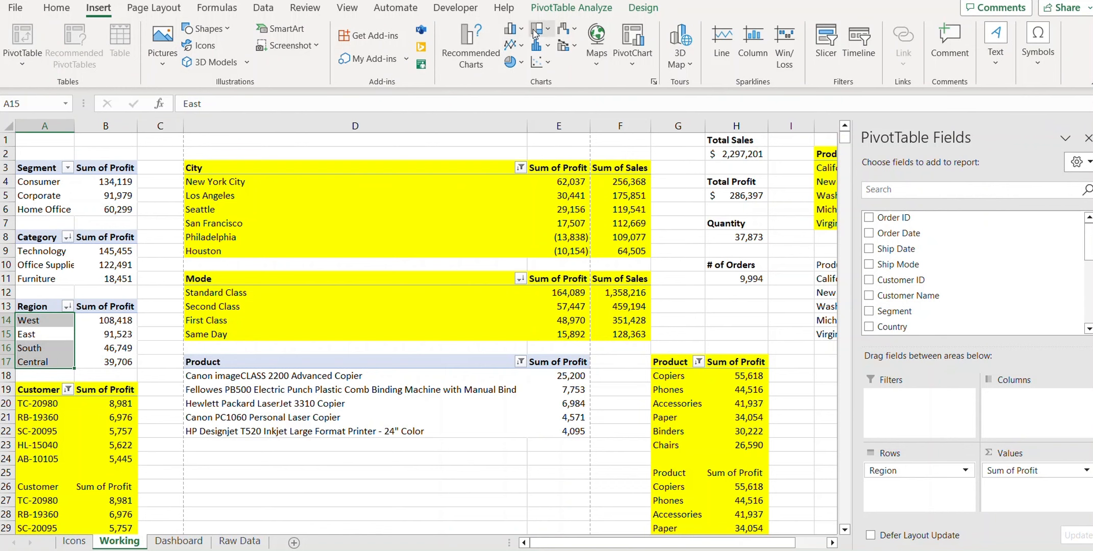
click(470, 48)
click(370, 157)
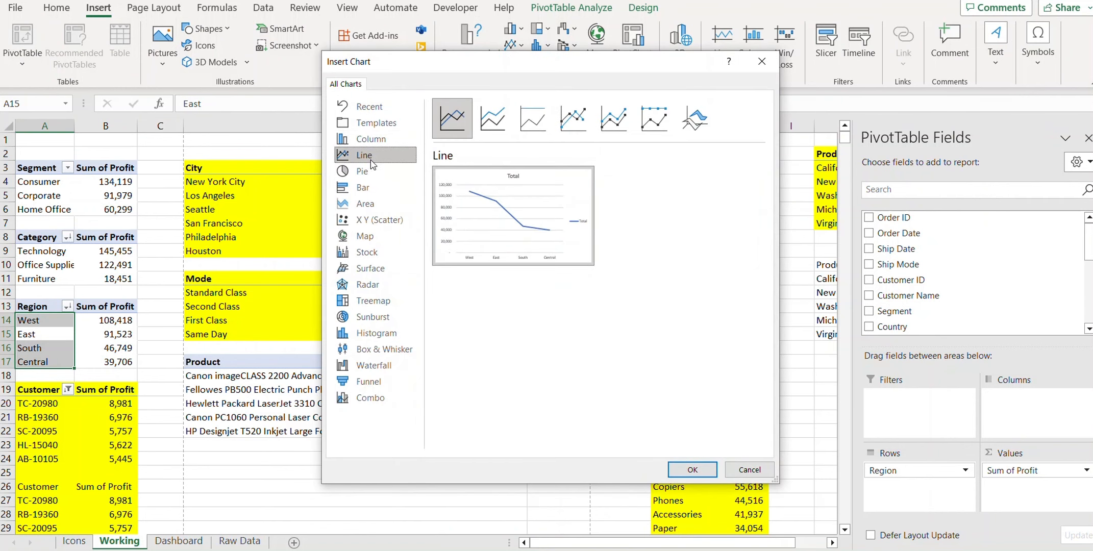
click(693, 469)
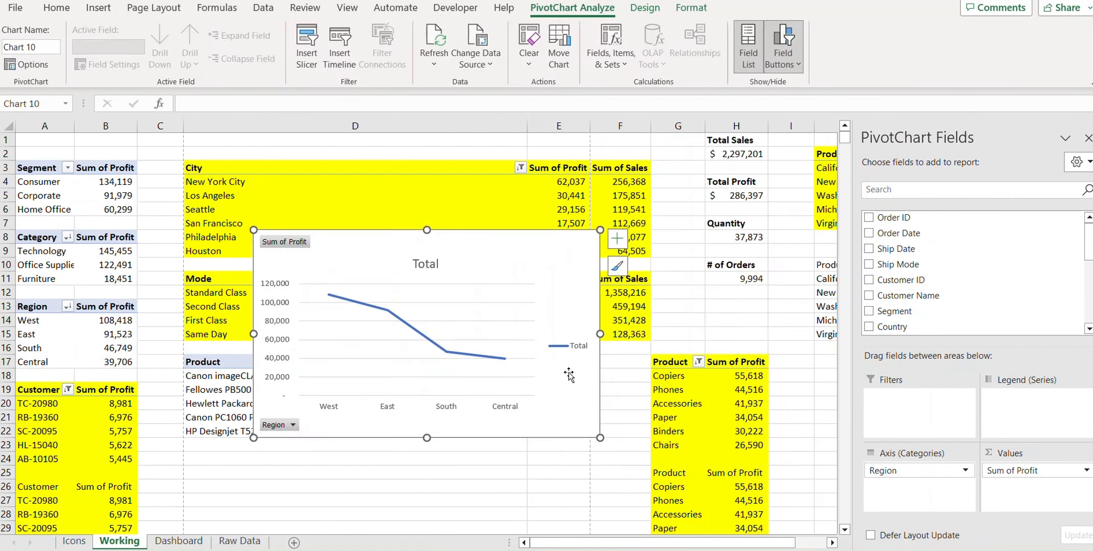
Delete the new line chart's gridlines and change its title to "Profit by Region" in bold
click(467, 285)
click(472, 302)
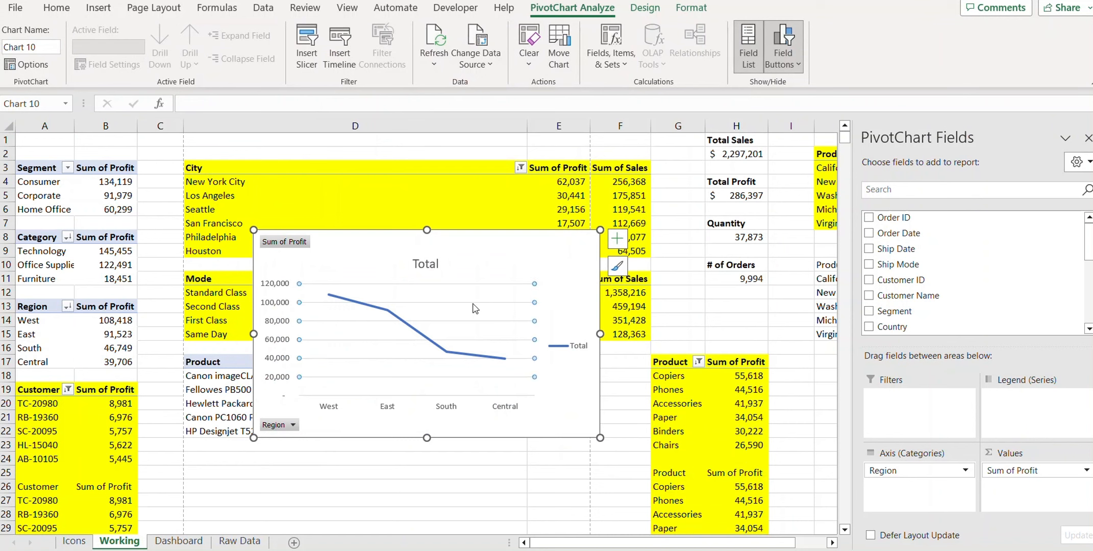
key(Delete)
double_click(433, 264)
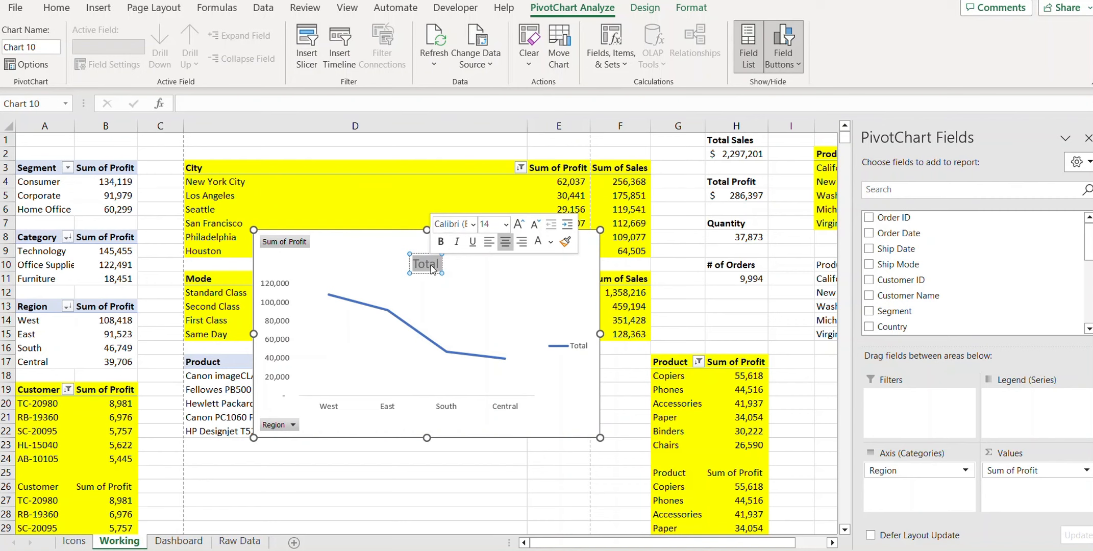
text(Profit by Region)
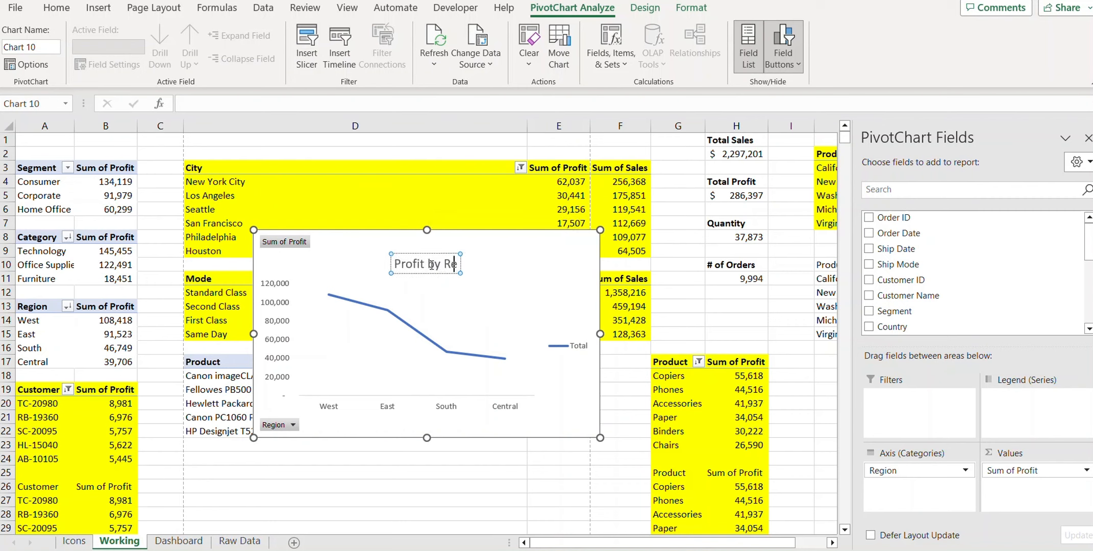
key(ctrl+shift+Left)
key(ctrl+shift+Left)
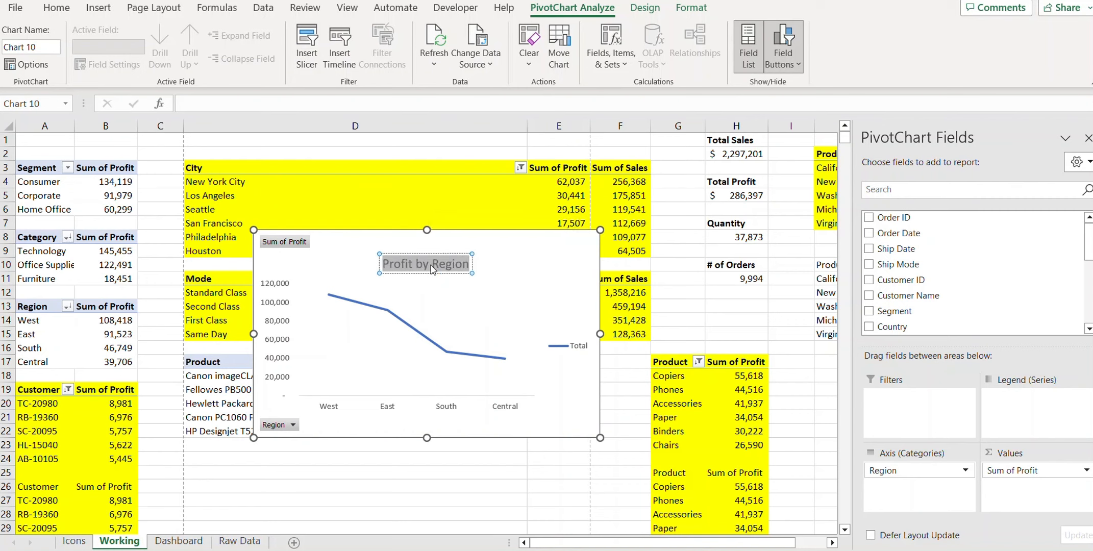
key(ctrl+b)
Hide all field buttons on the Profit by Region chart and delete its legend
right_click(294, 246)
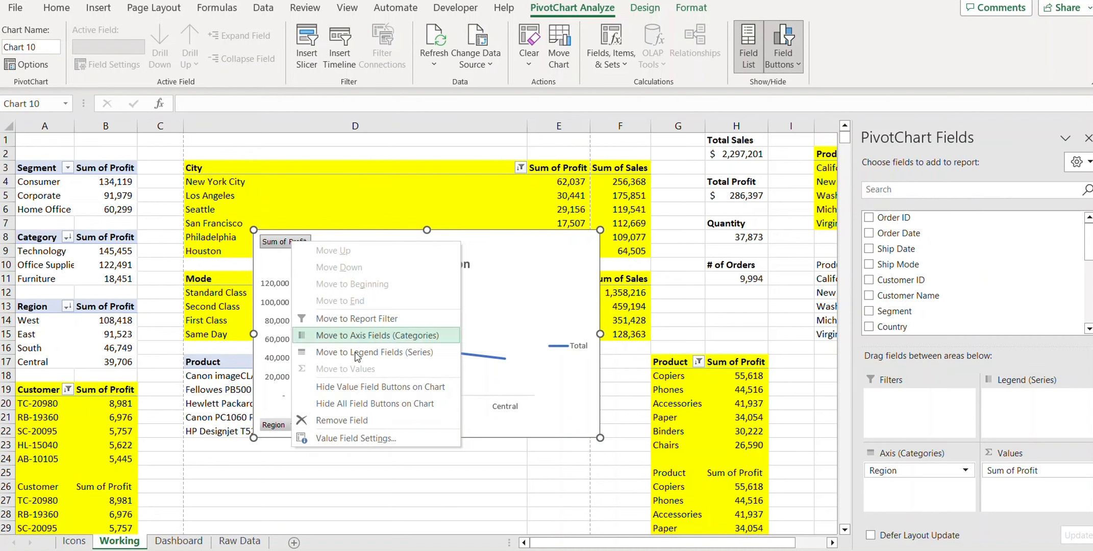
click(358, 405)
click(571, 351)
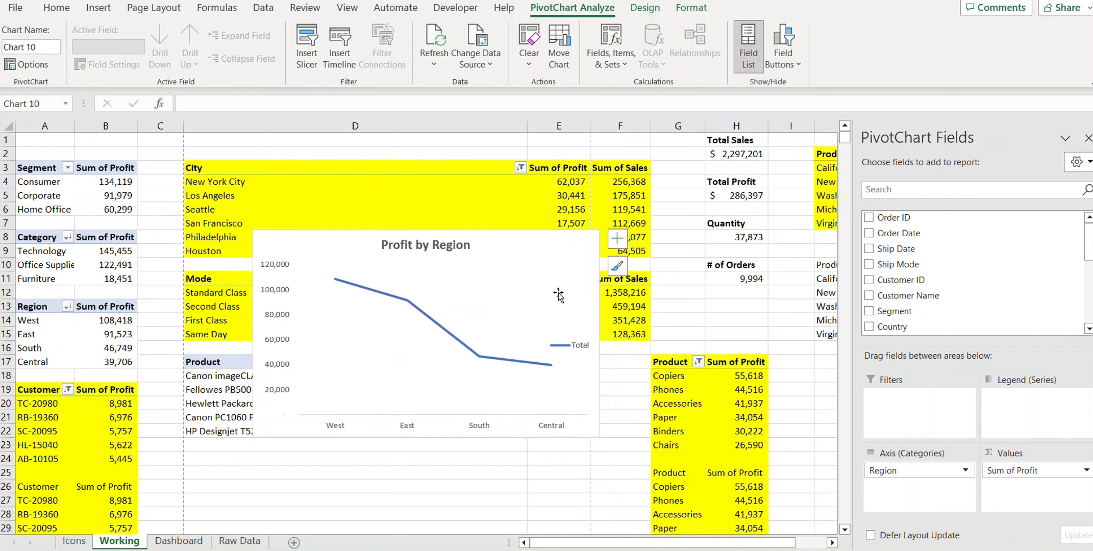
key(Delete)
Move the Profit by Region chart to the Dashboard sheet and place it over the last empty panel
key(ctrl+x)
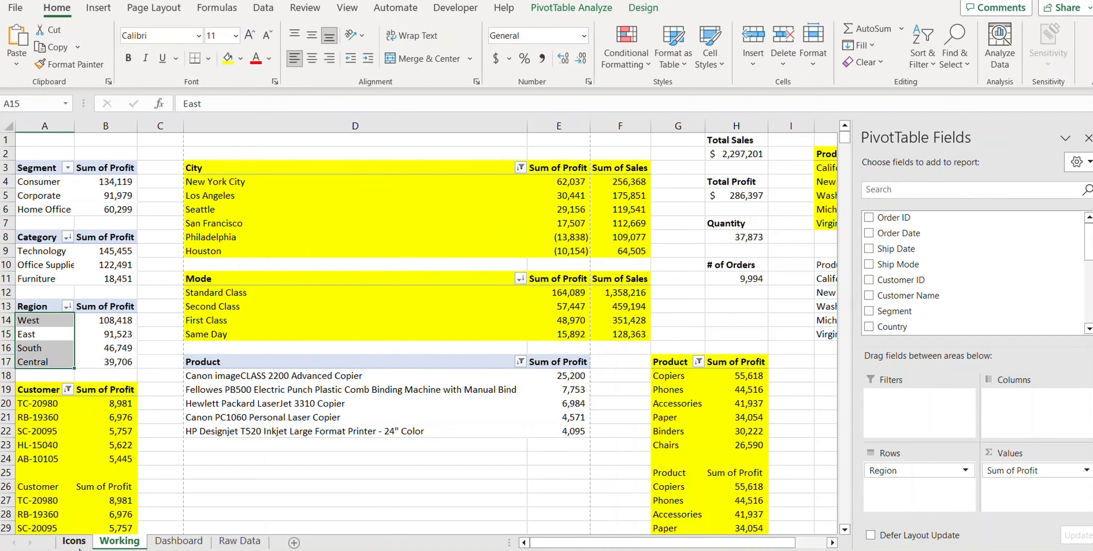
click(177, 542)
click(546, 325)
key(ctrl+v)
drag(567, 338, 545, 297)
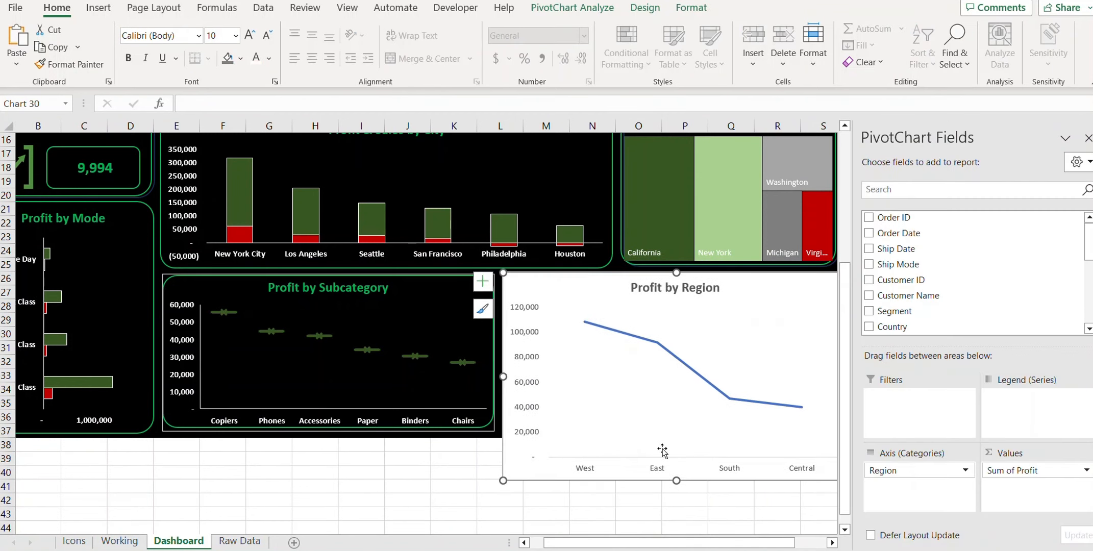
Resize the Profit by Region chart to fit its panel beside Profit by Subcategory
scroll(661, 449, right, 2)
drag(746, 375, 730, 372)
drag(566, 477, 566, 429)
drag(685, 332, 689, 333)
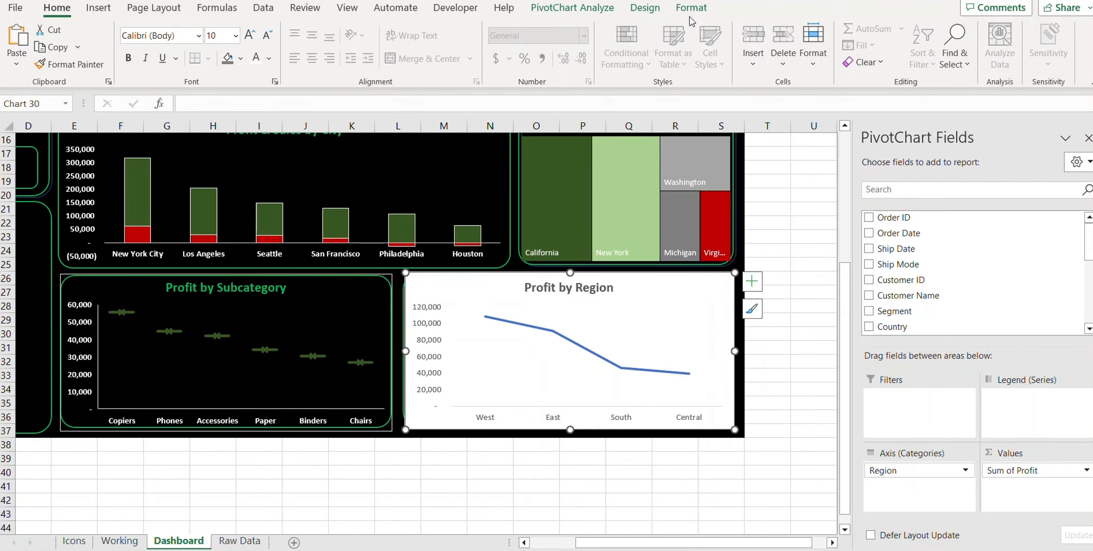
Remove the Profit by Region chart's background fill and color its title green
click(583, 289)
click(796, 28)
click(811, 184)
Color the value axis and region axis labels of the Profit by Region chart white
click(423, 341)
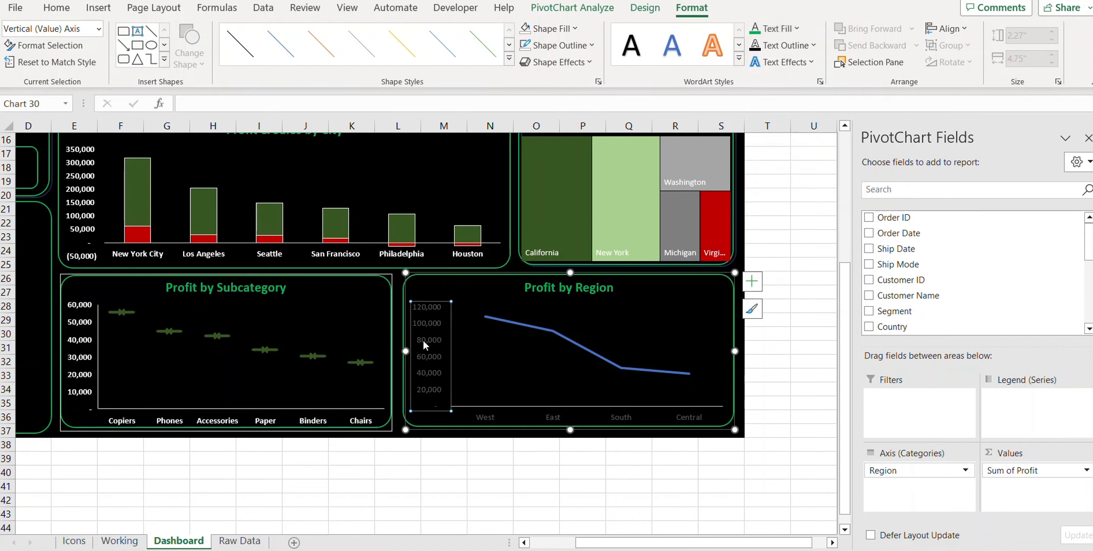
click(770, 28)
click(587, 417)
click(796, 28)
click(754, 89)
Format the Profit by Region line in dark green with a 4½ pt weight
click(574, 350)
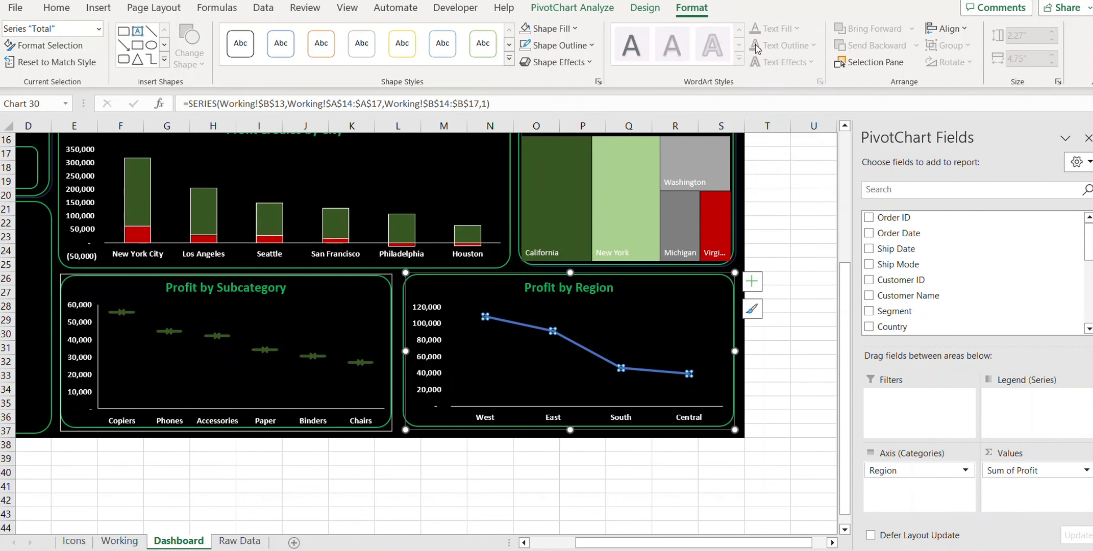
click(575, 29)
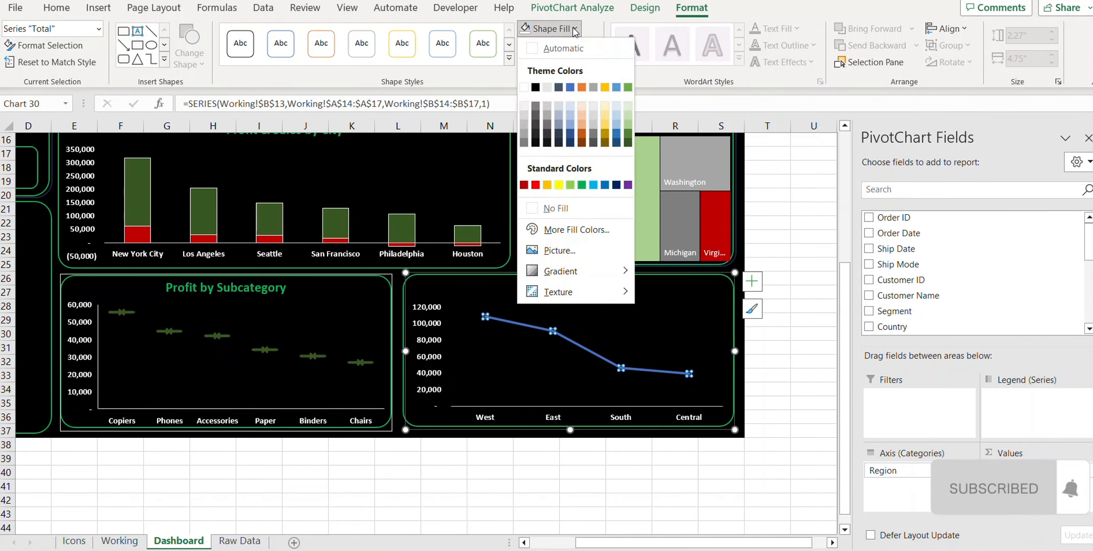
click(629, 144)
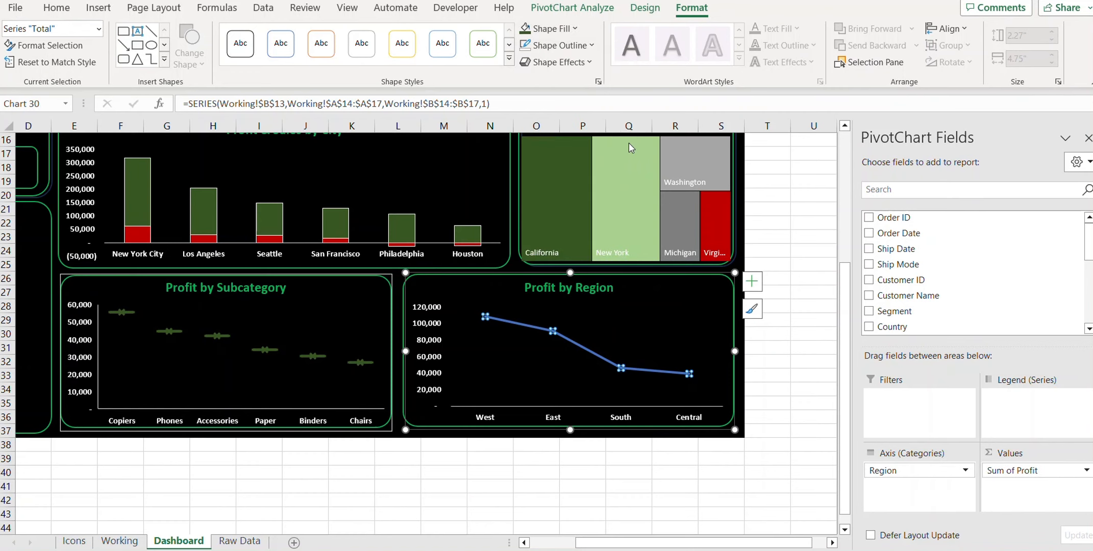
click(566, 45)
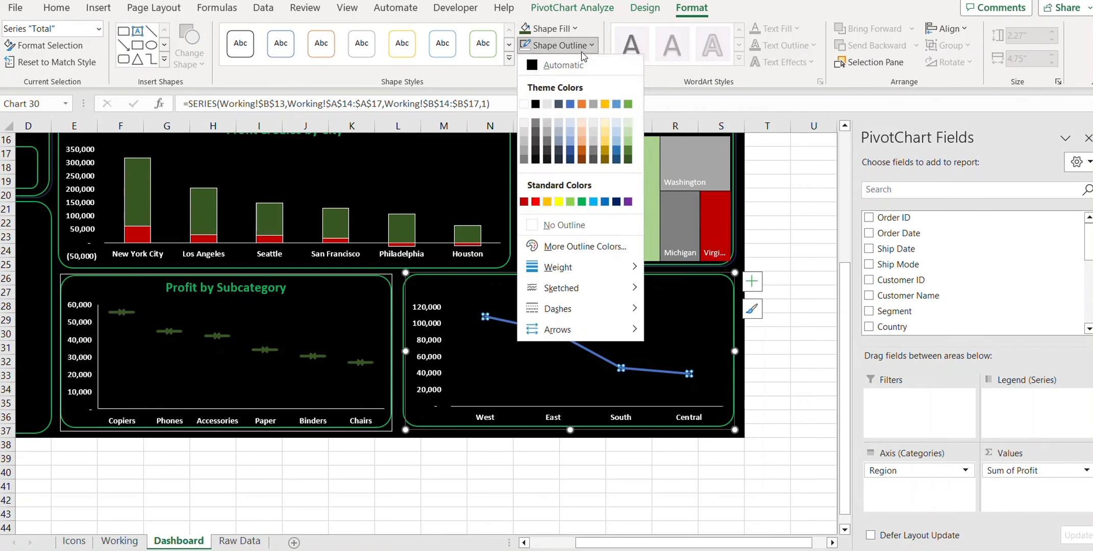
click(629, 144)
click(568, 50)
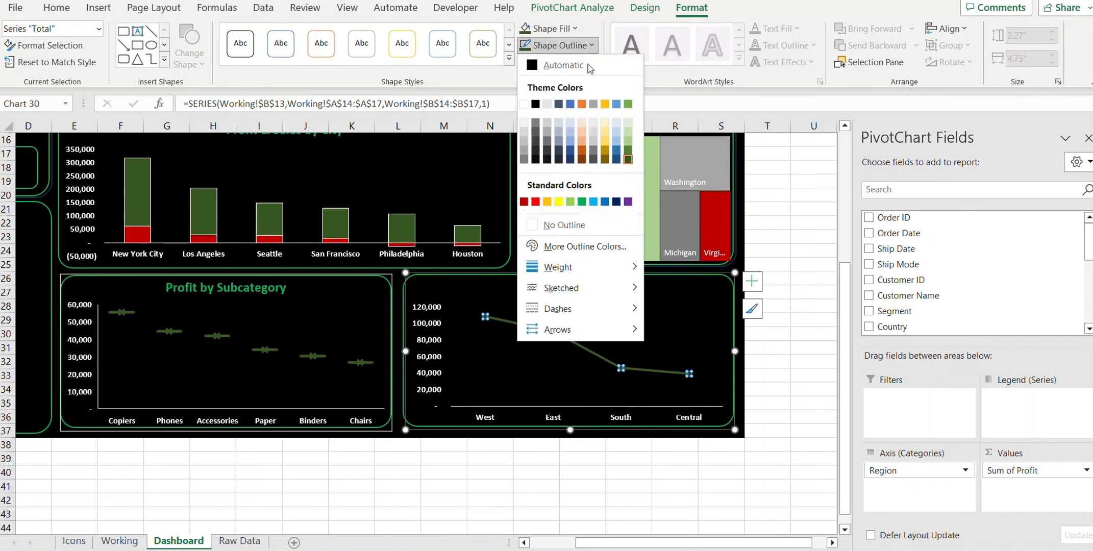
mouse_move(585, 270)
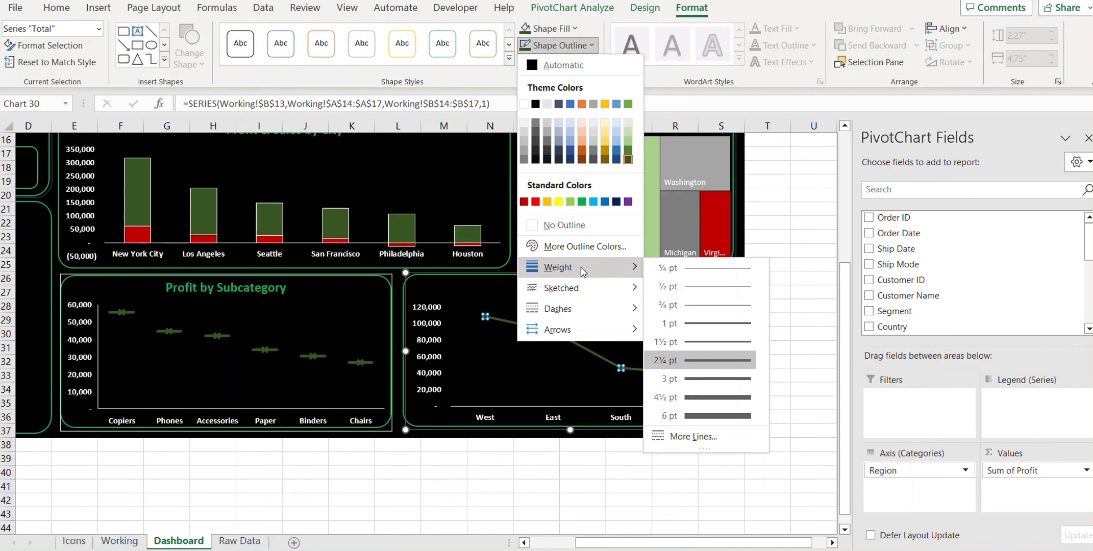
click(694, 392)
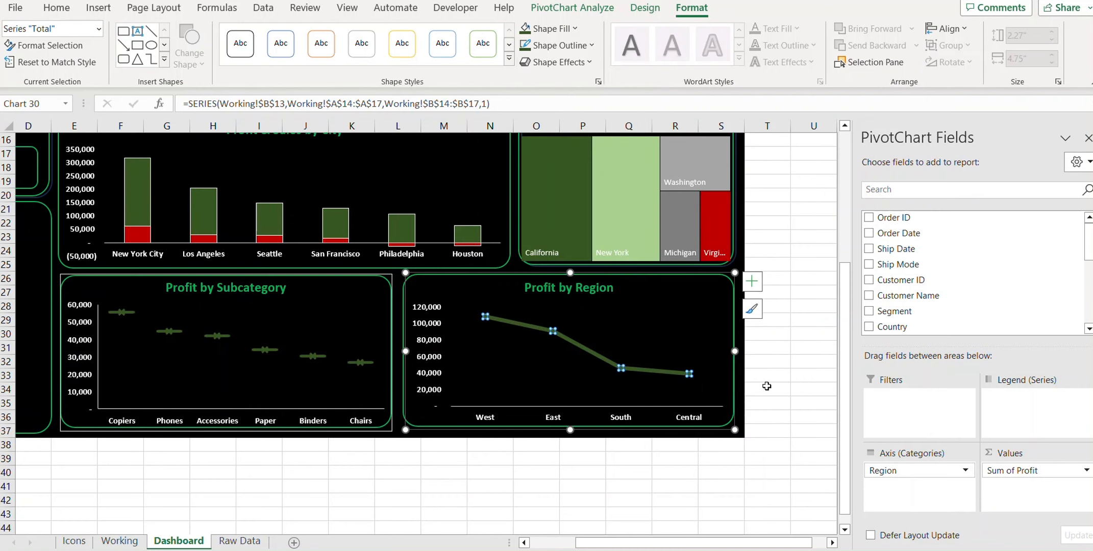
Add data labels to the Profit by Region line, color them white and deselect the chart
mouse_move(577, 344)
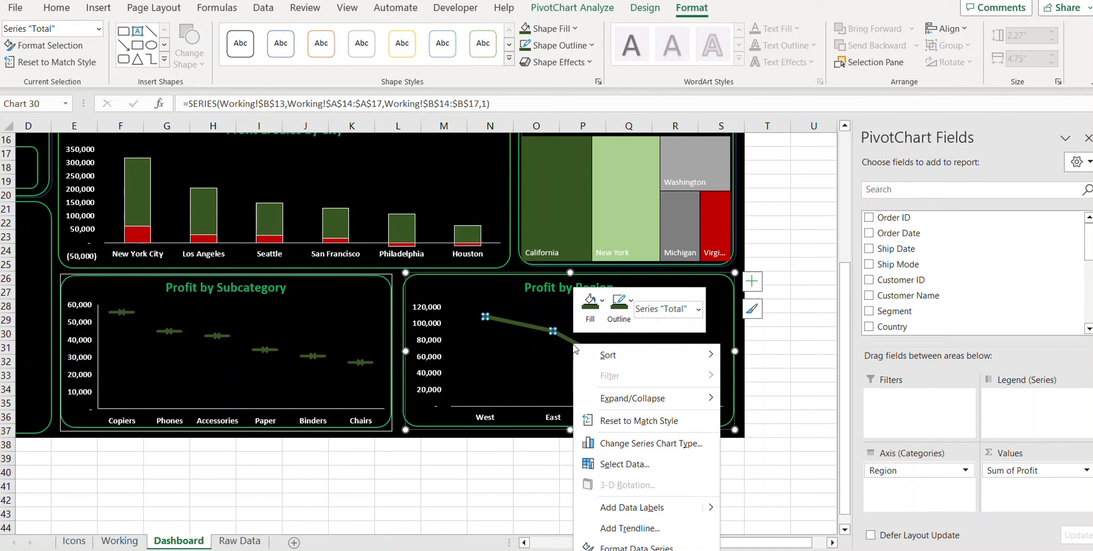
click(631, 511)
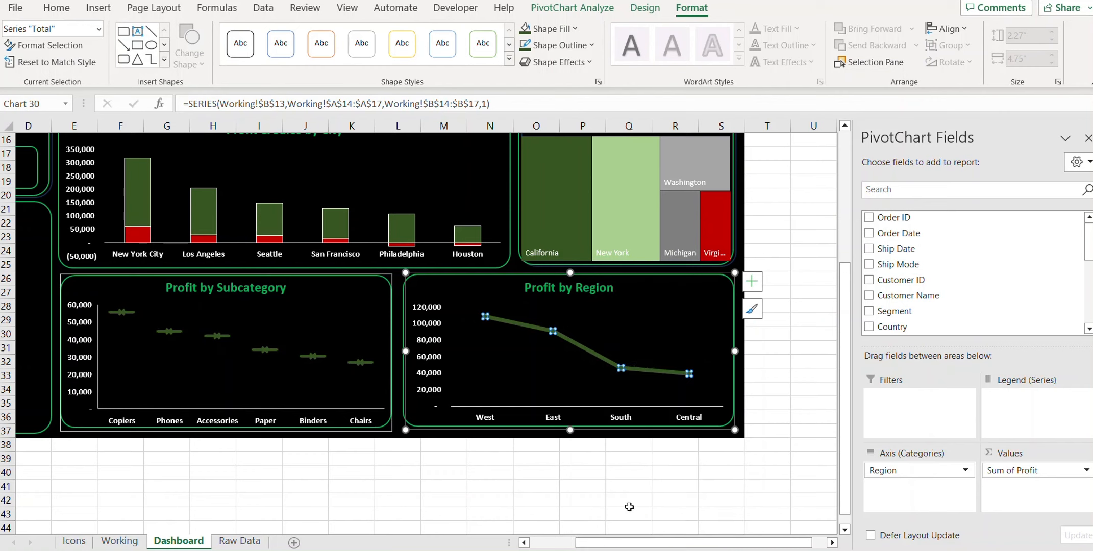
click(580, 330)
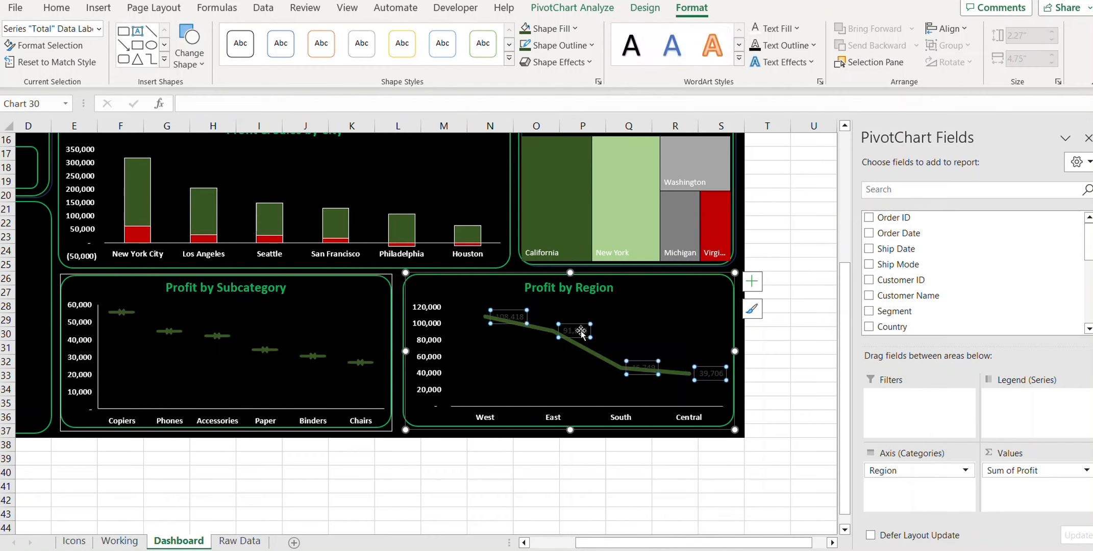
click(788, 30)
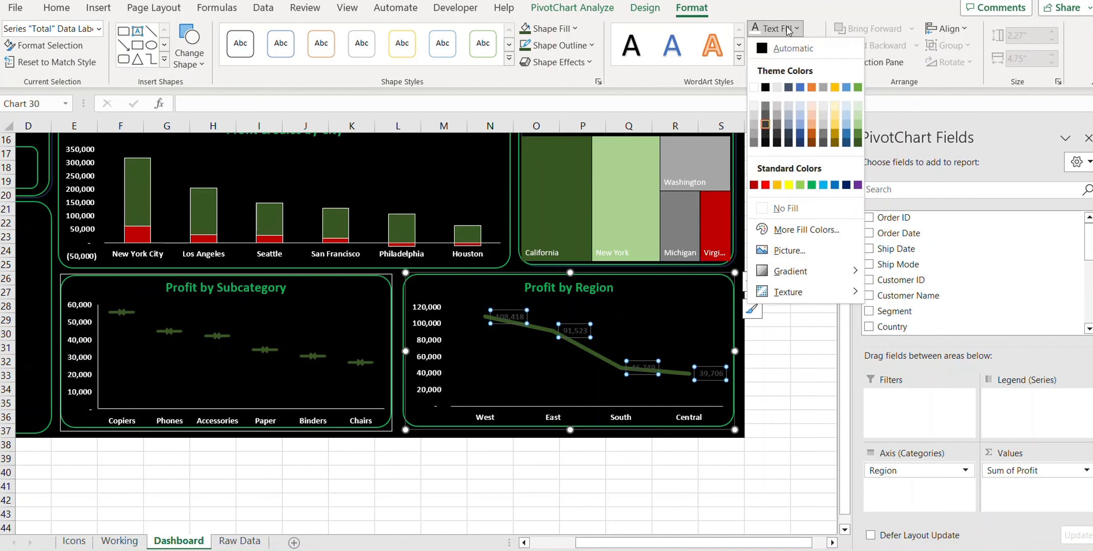
click(753, 87)
click(538, 485)
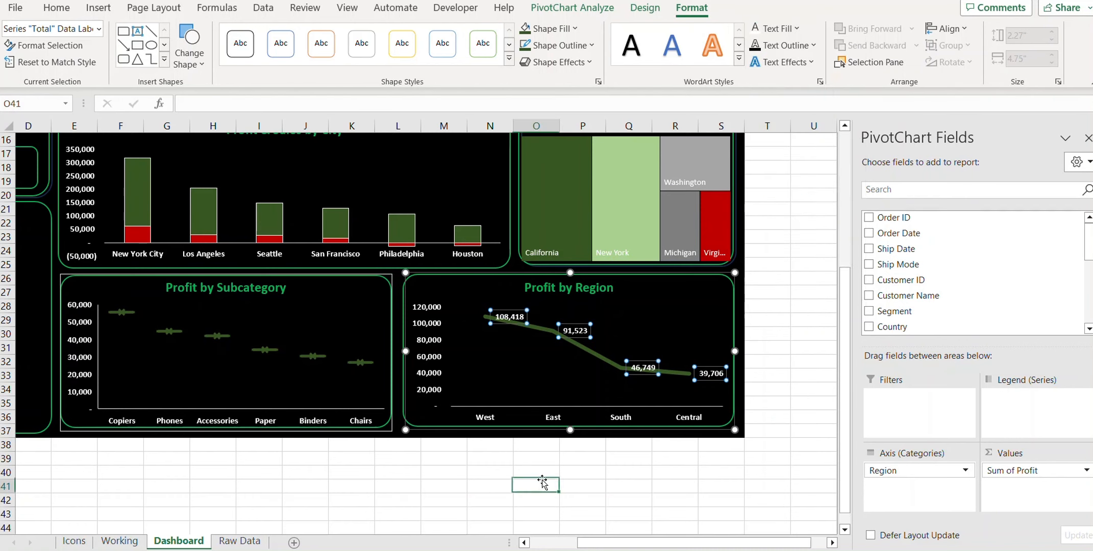
drag(759, 547, 712, 547)
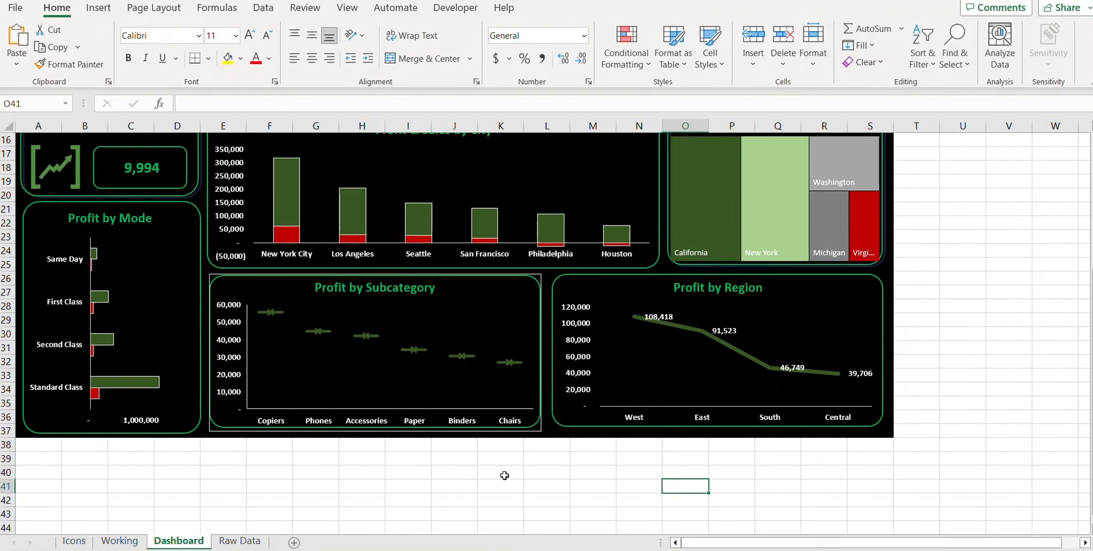
scroll(467, 468, up, 5)
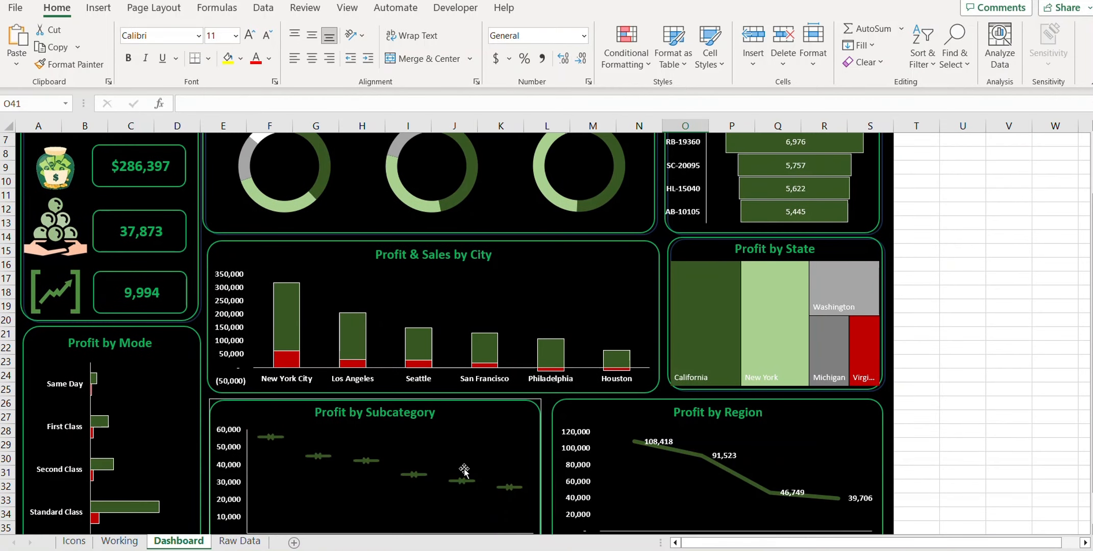
click(1001, 306)
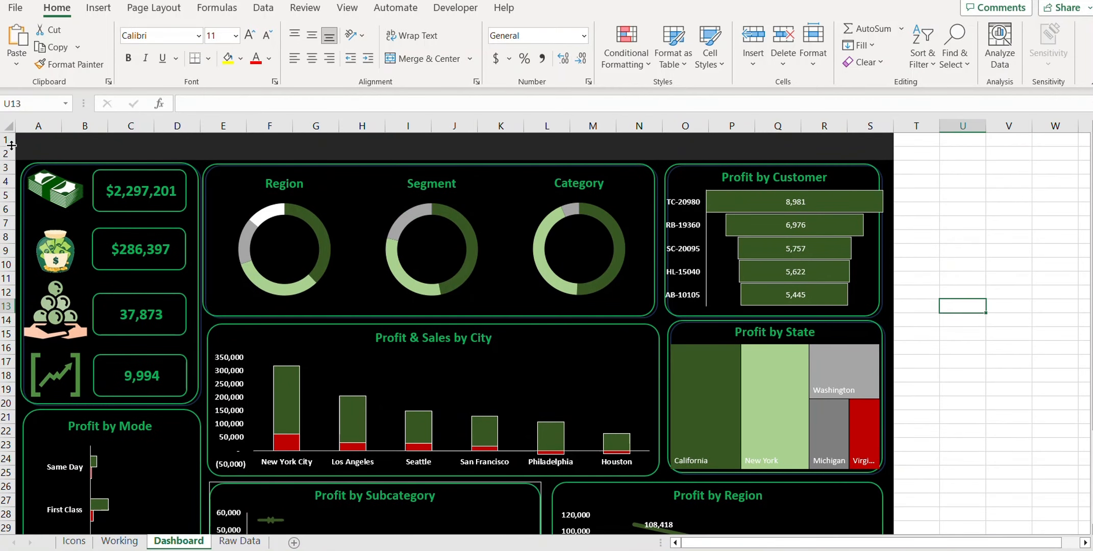
click(969, 225)
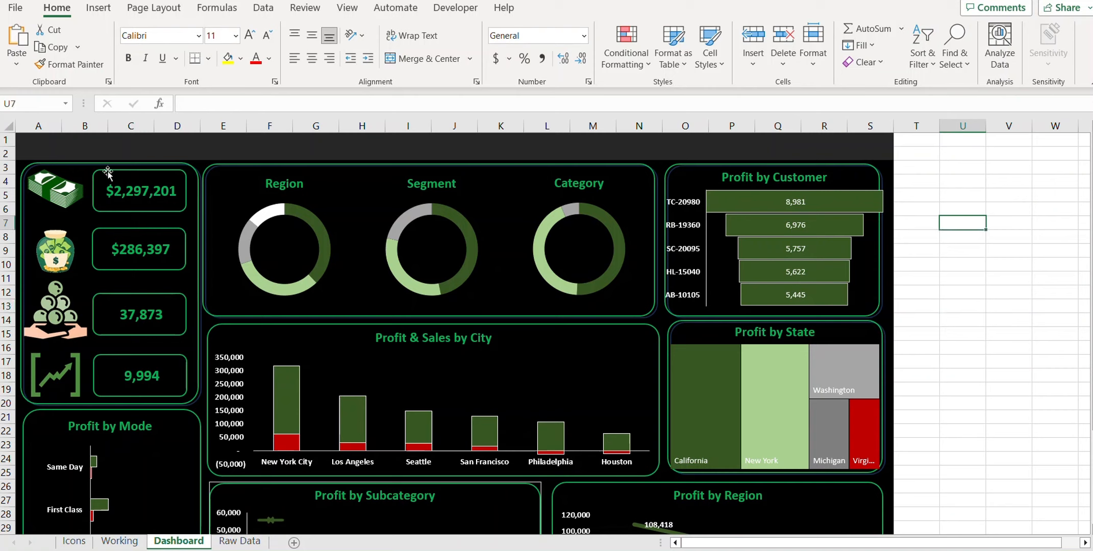
drag(7, 140, 7, 153)
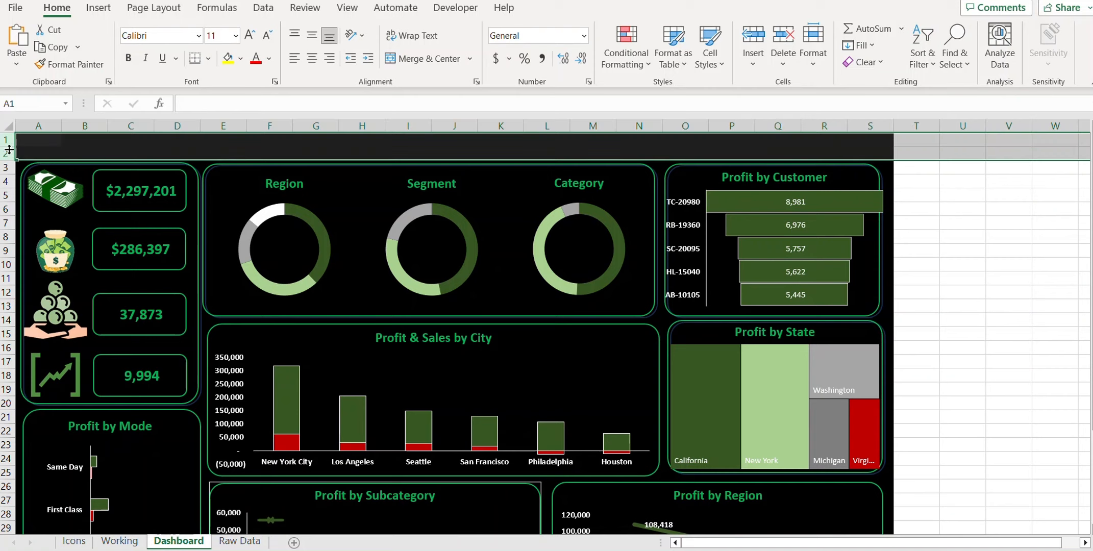
click(9, 142)
right_click(8, 141)
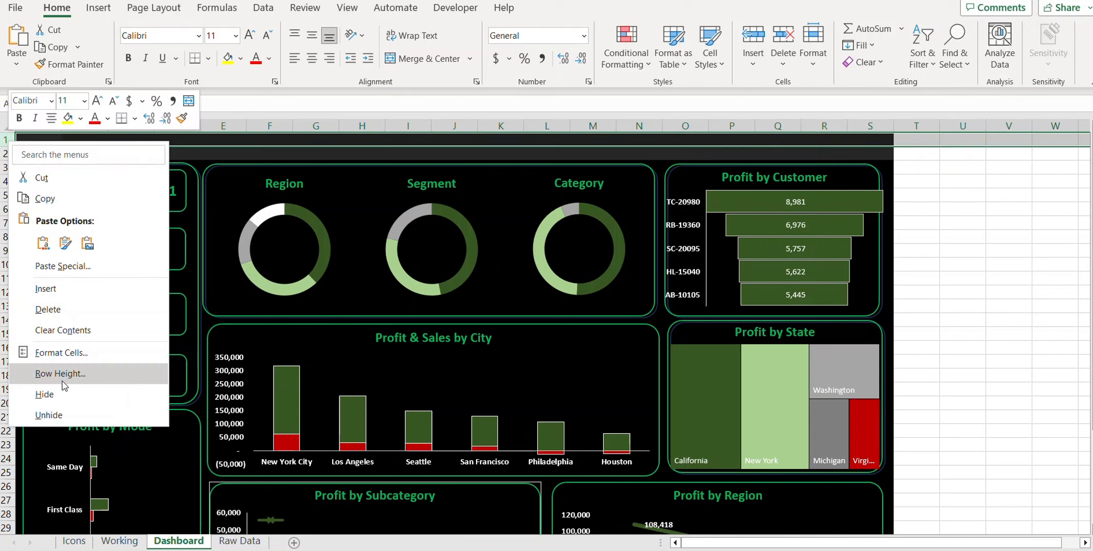
click(75, 372)
key(Escape)
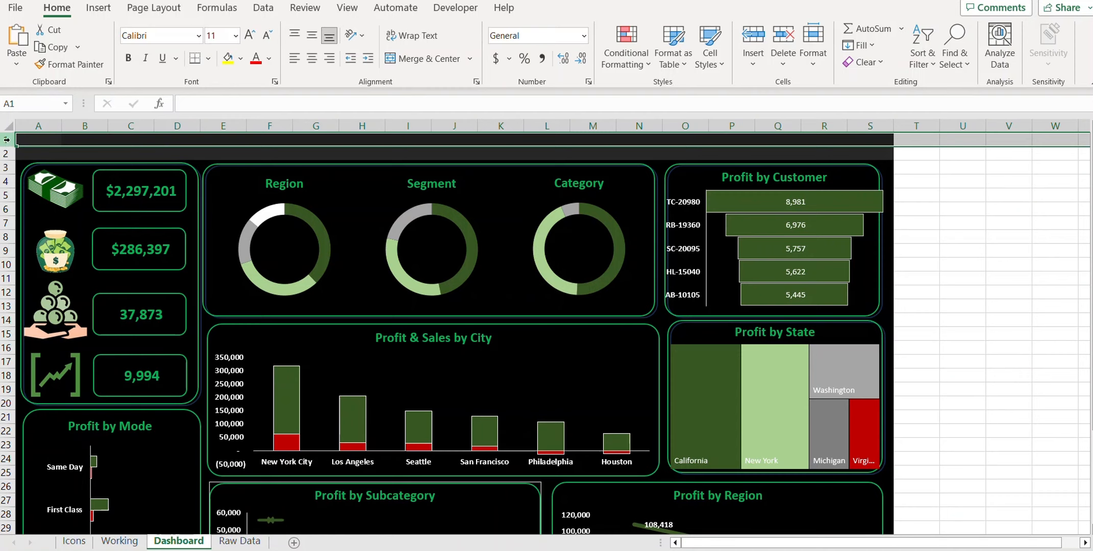
Set the height of rows 1 and 2 to 30
drag(7, 140, 6, 158)
right_click(7, 142)
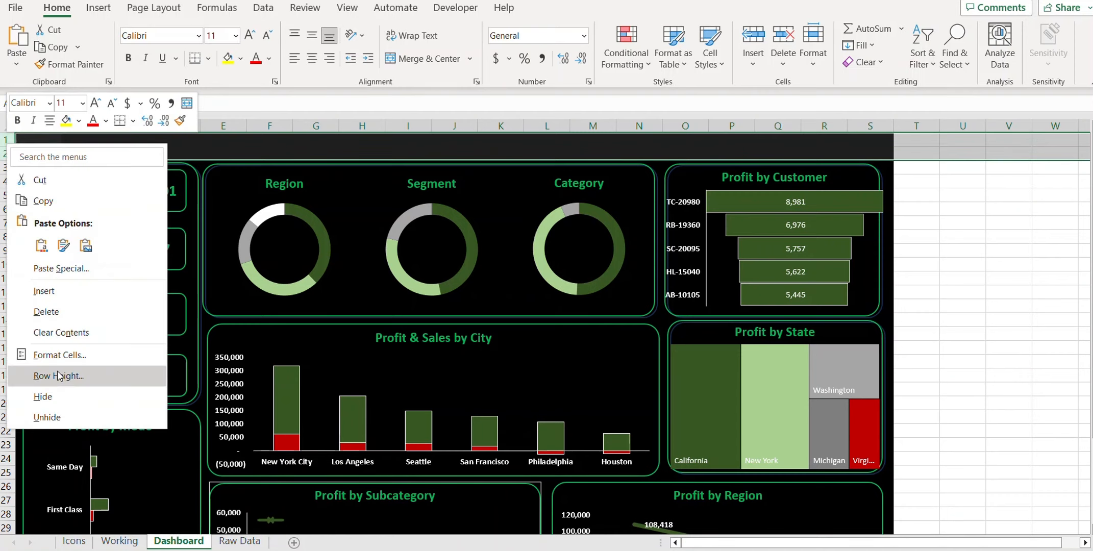
click(59, 374)
text(30)
key(Return)
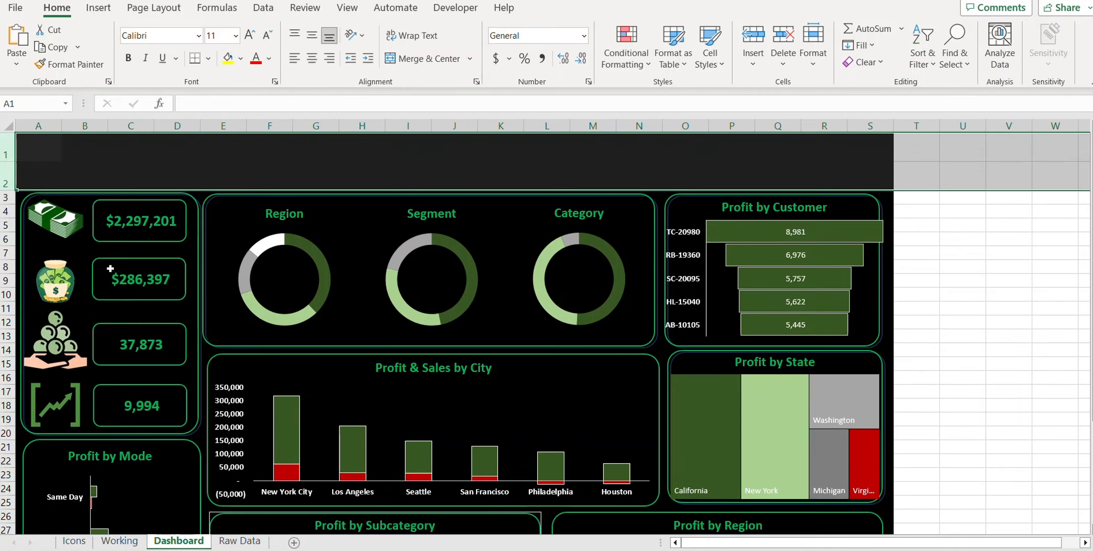
Merge and center B1:S2 and enter the title FINANCIAL ANALYSIS DASHBOARD in it
click(114, 141)
drag(99, 144, 868, 169)
click(431, 58)
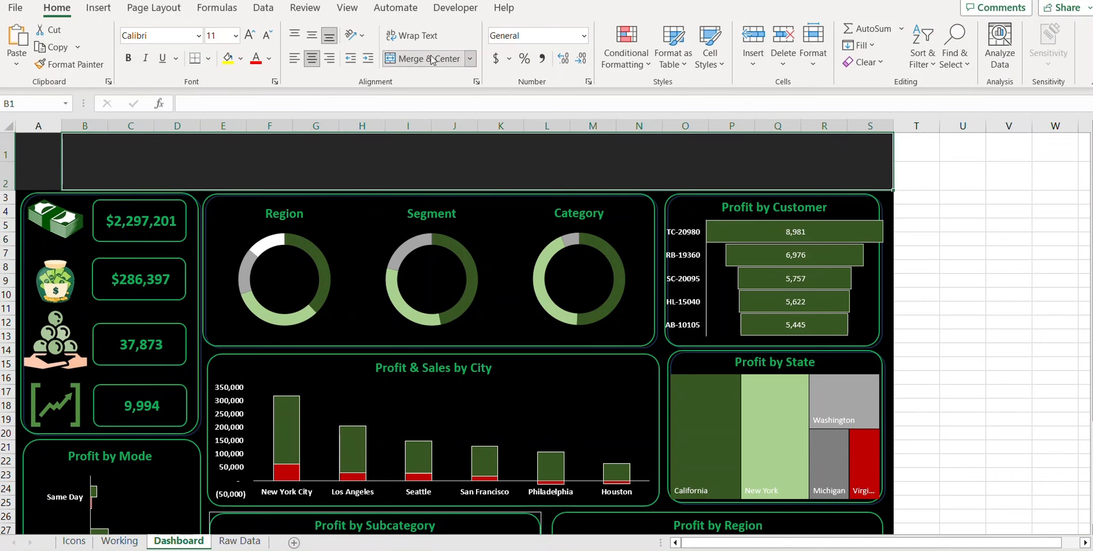
click(197, 104)
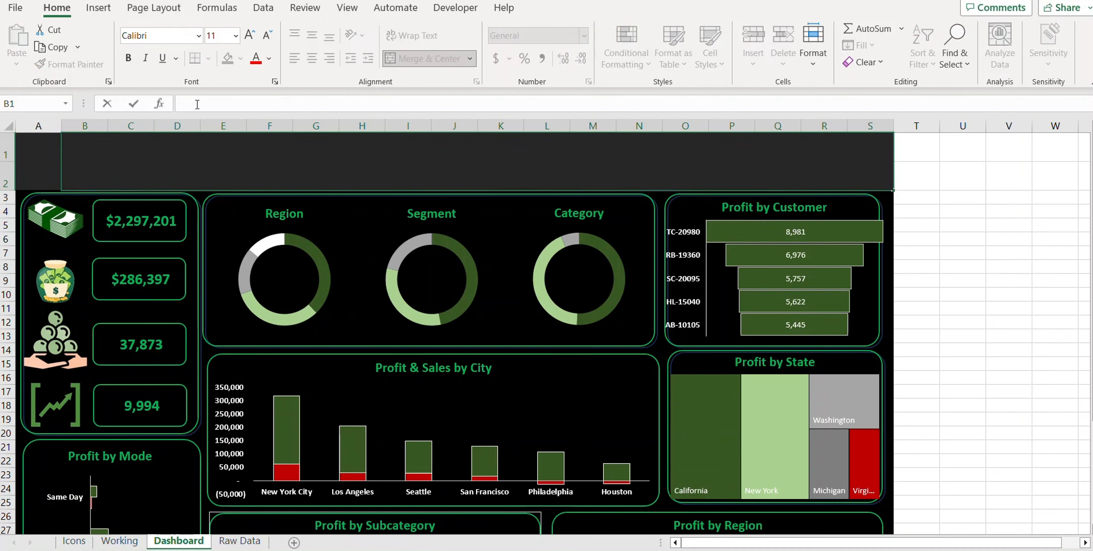
text(FINANCIAL ANALYSIS DASHBOARD)
click(133, 104)
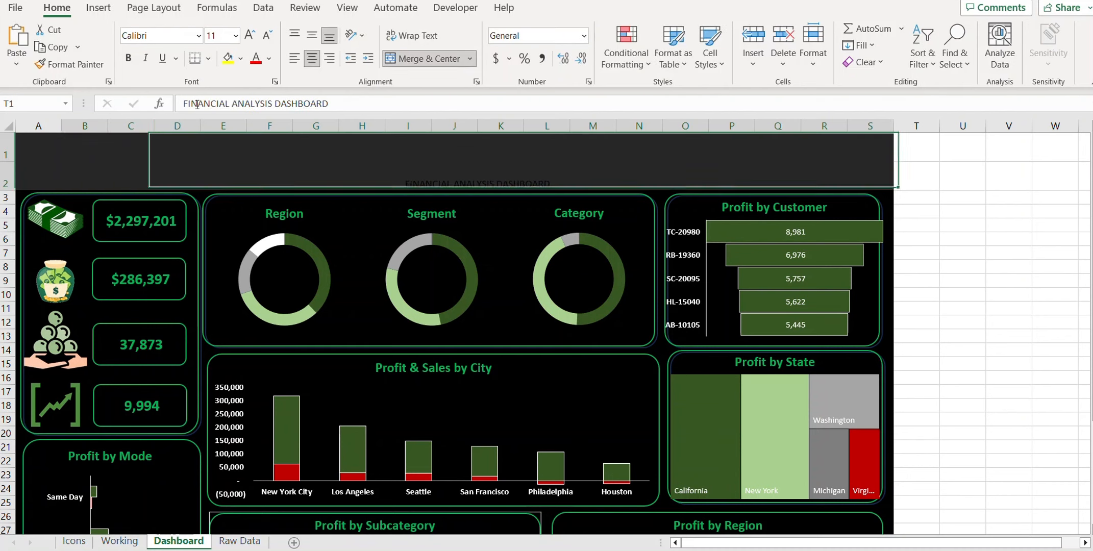
Align the dashboard title vertically to the middle and make its text bold in the standard green
click(312, 35)
click(269, 58)
click(358, 173)
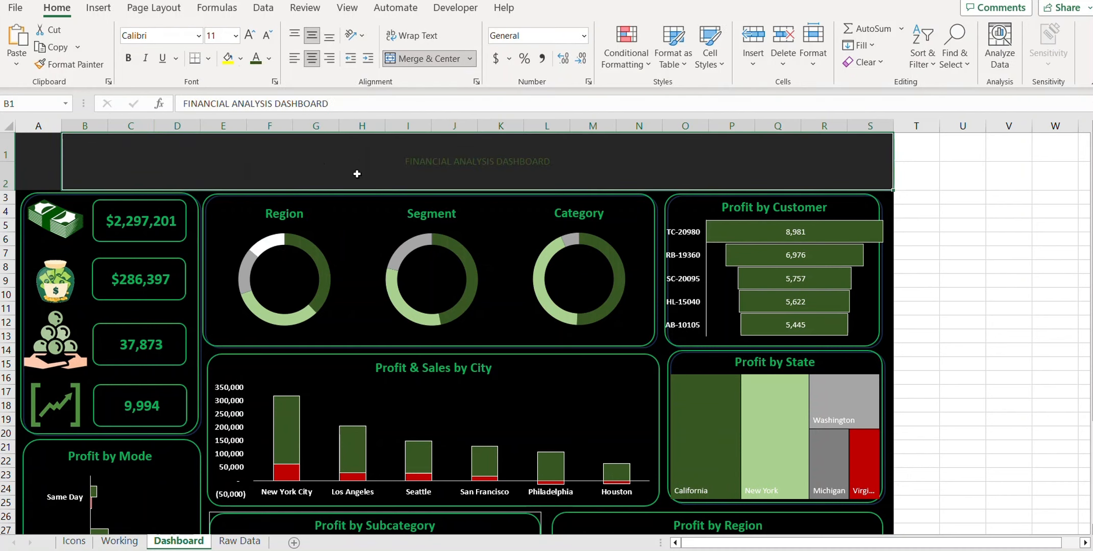
click(269, 58)
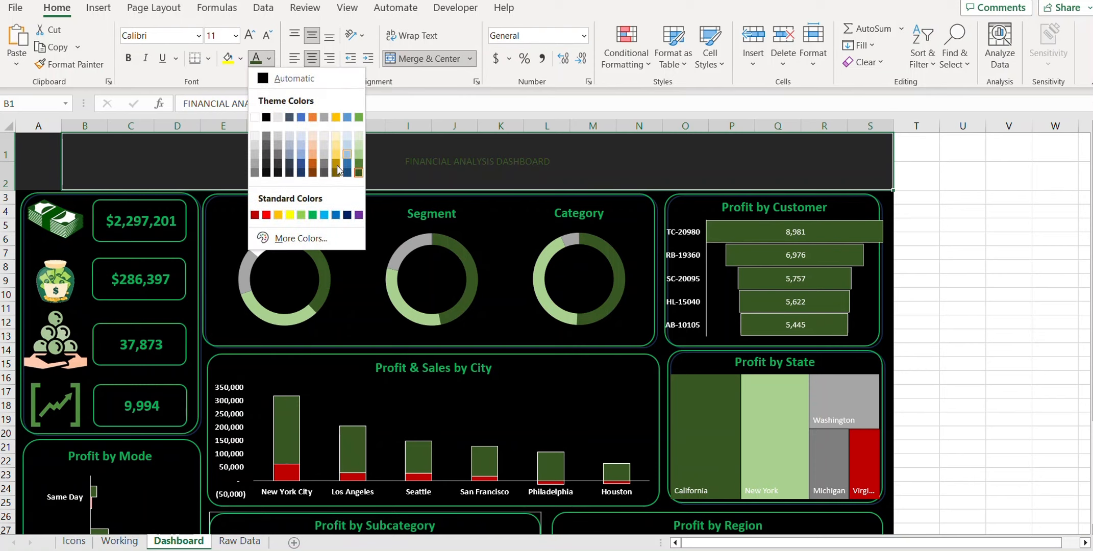
click(312, 215)
key(ctrl+b)
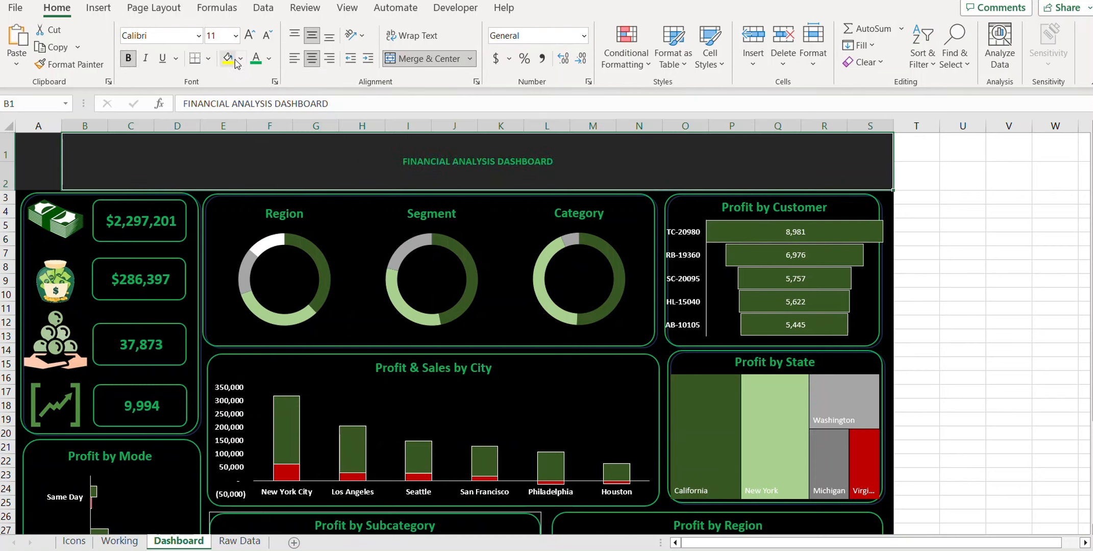
Enlarge the dashboard title to 24 pt and align it to the left of its merged cell
click(250, 36)
click(249, 36)
click(249, 36)
click(249, 36)
click(250, 36)
click(250, 36)
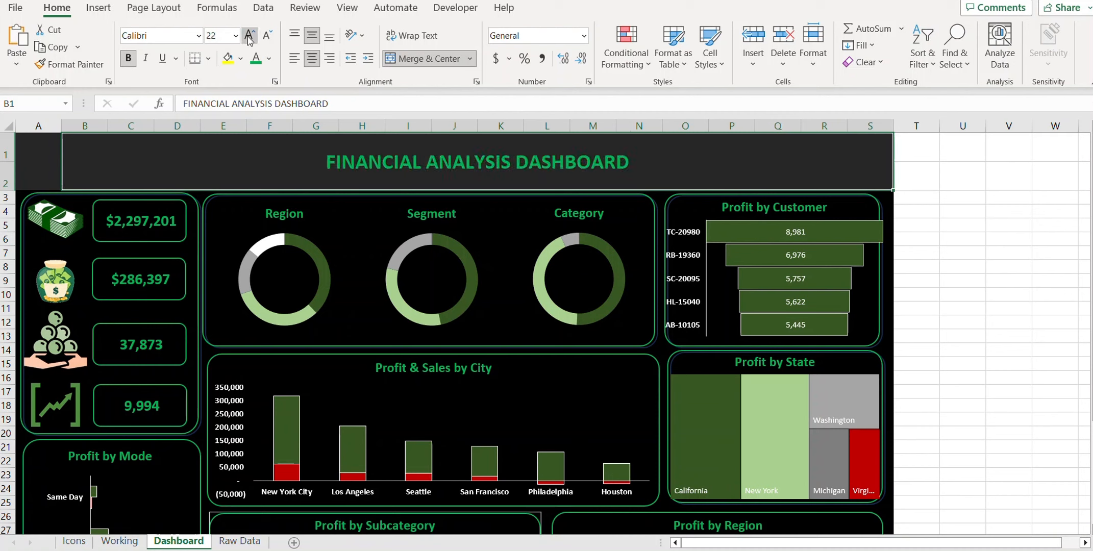
click(249, 36)
click(294, 58)
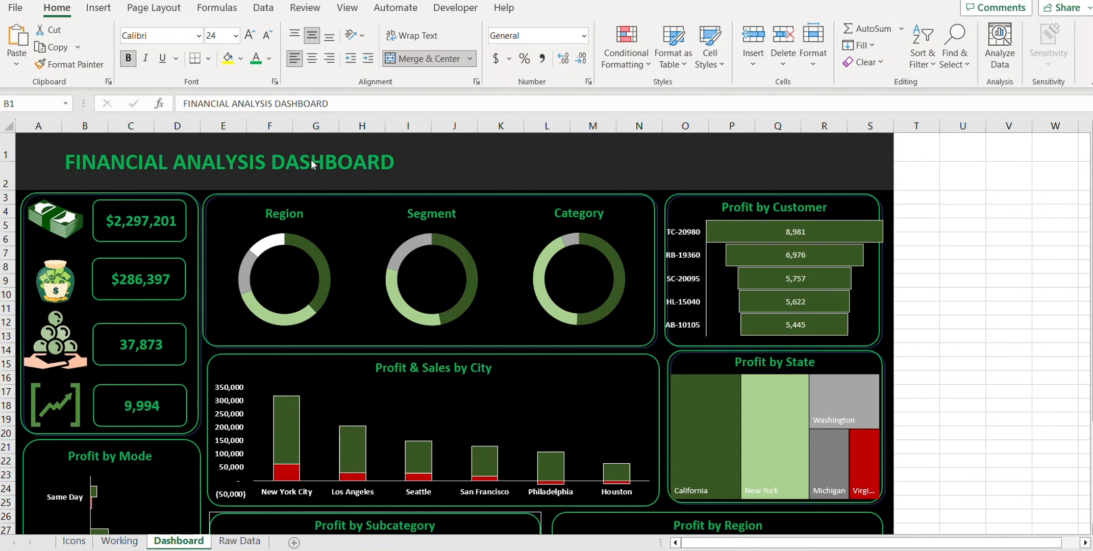
Change the dashboard title's font to Bahnschrift Condensed and deselect the title cell
click(235, 165)
click(183, 36)
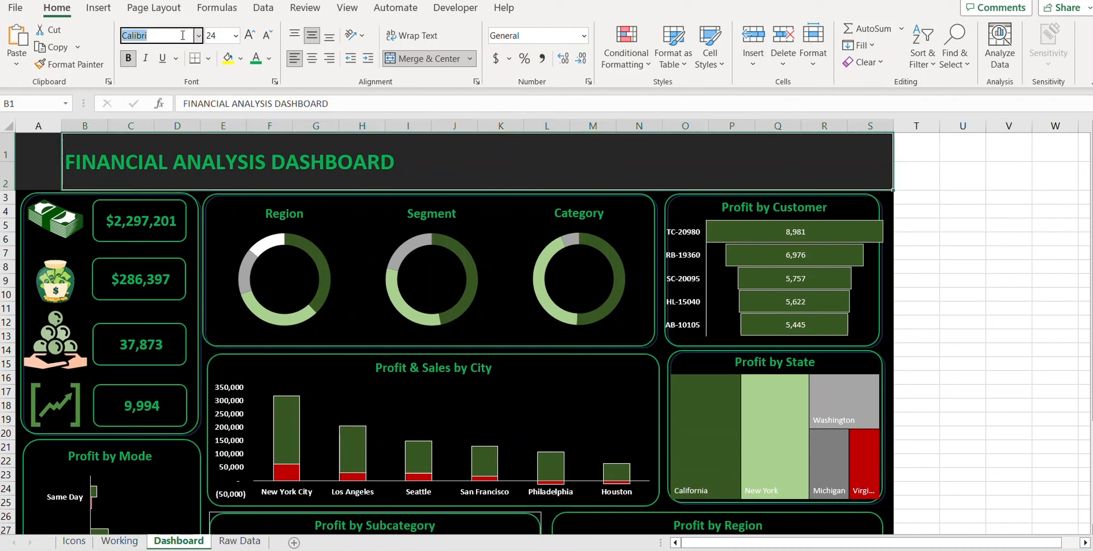
text(Bahnschrift)
key(Right)
text(Co)
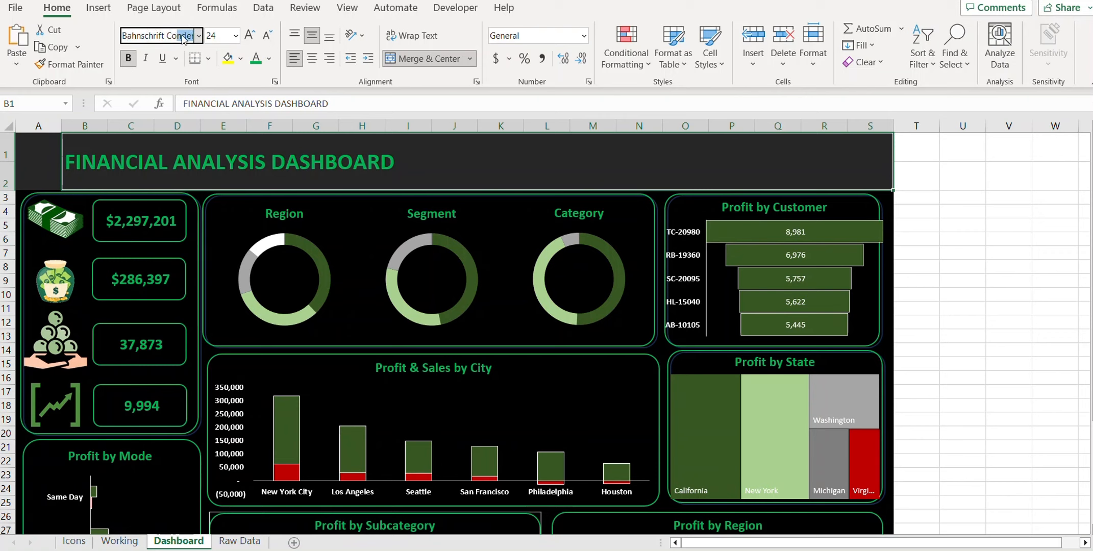
key(Tab)
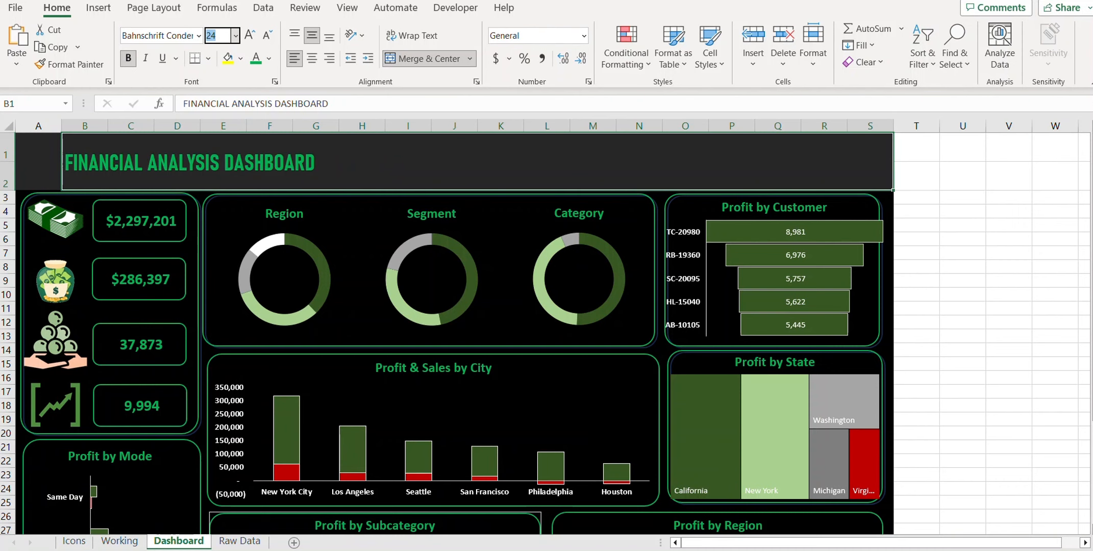
click(912, 238)
Remove the outline from the Profit by Subcategory chart area and deselect the chart
scroll(897, 222, down, 2)
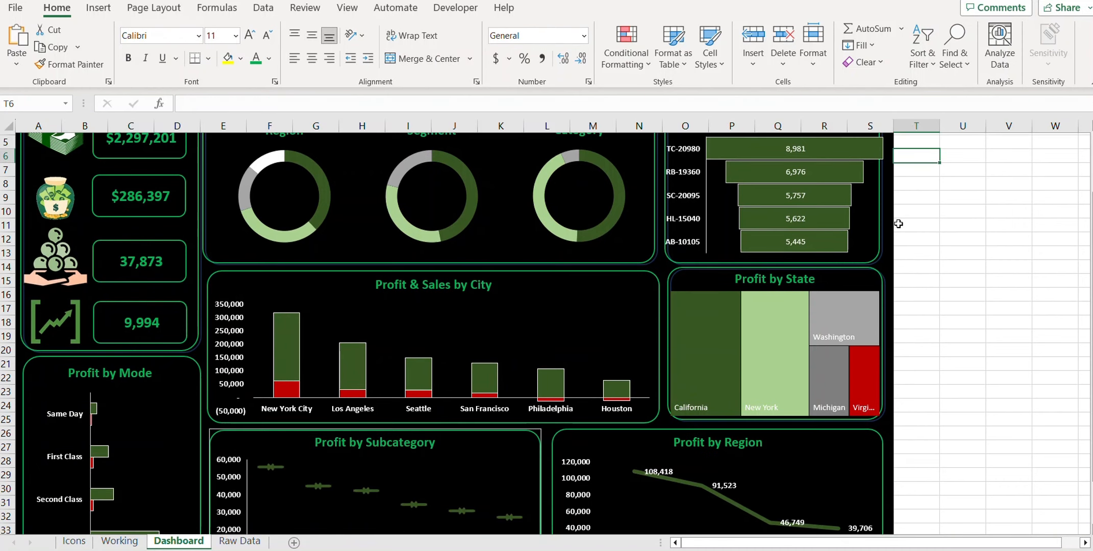
scroll(898, 224, down, 3)
click(274, 312)
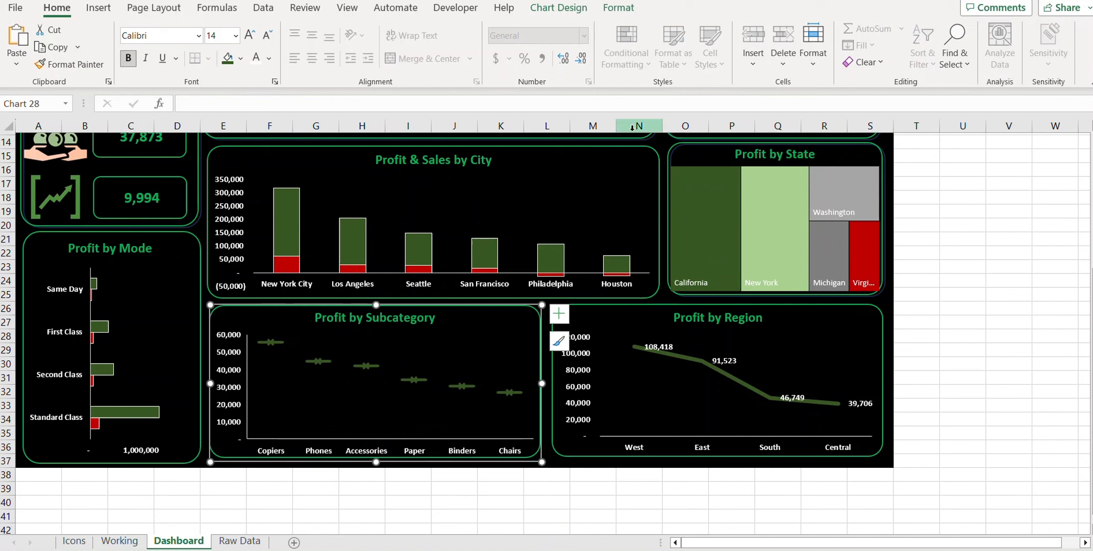
click(618, 8)
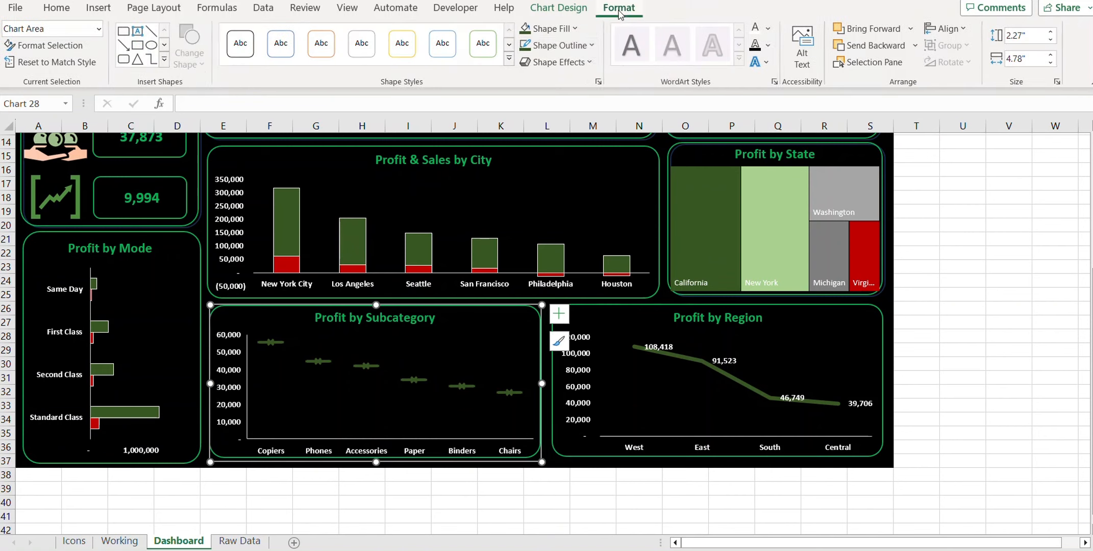
click(584, 49)
click(566, 225)
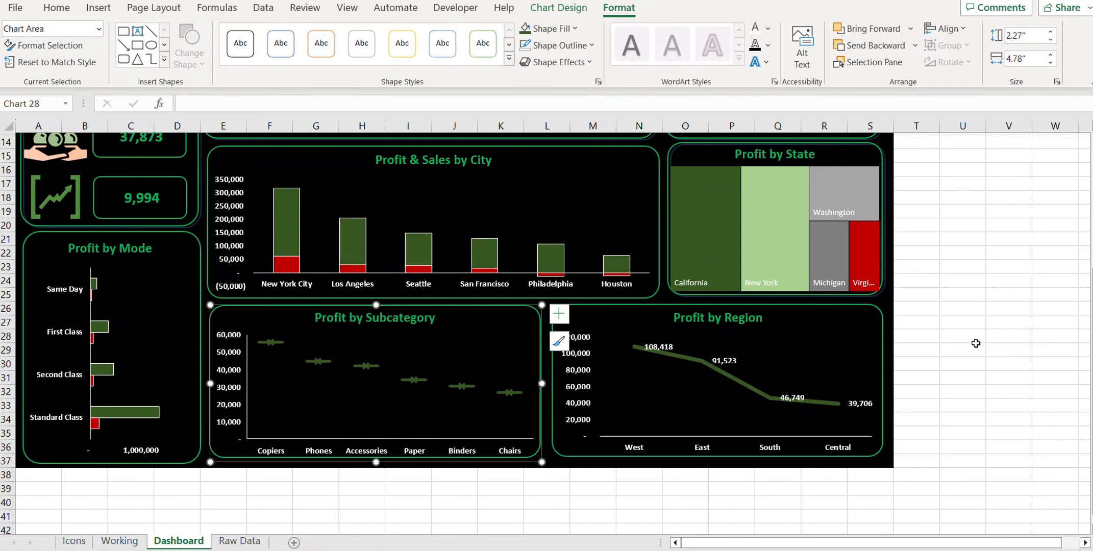
click(974, 342)
scroll(931, 285, up, 5)
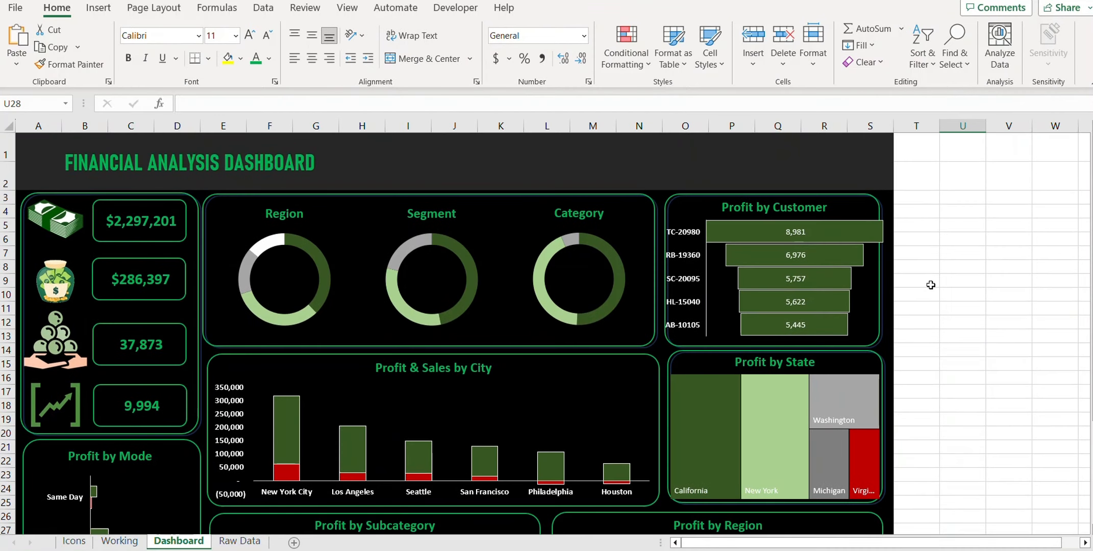